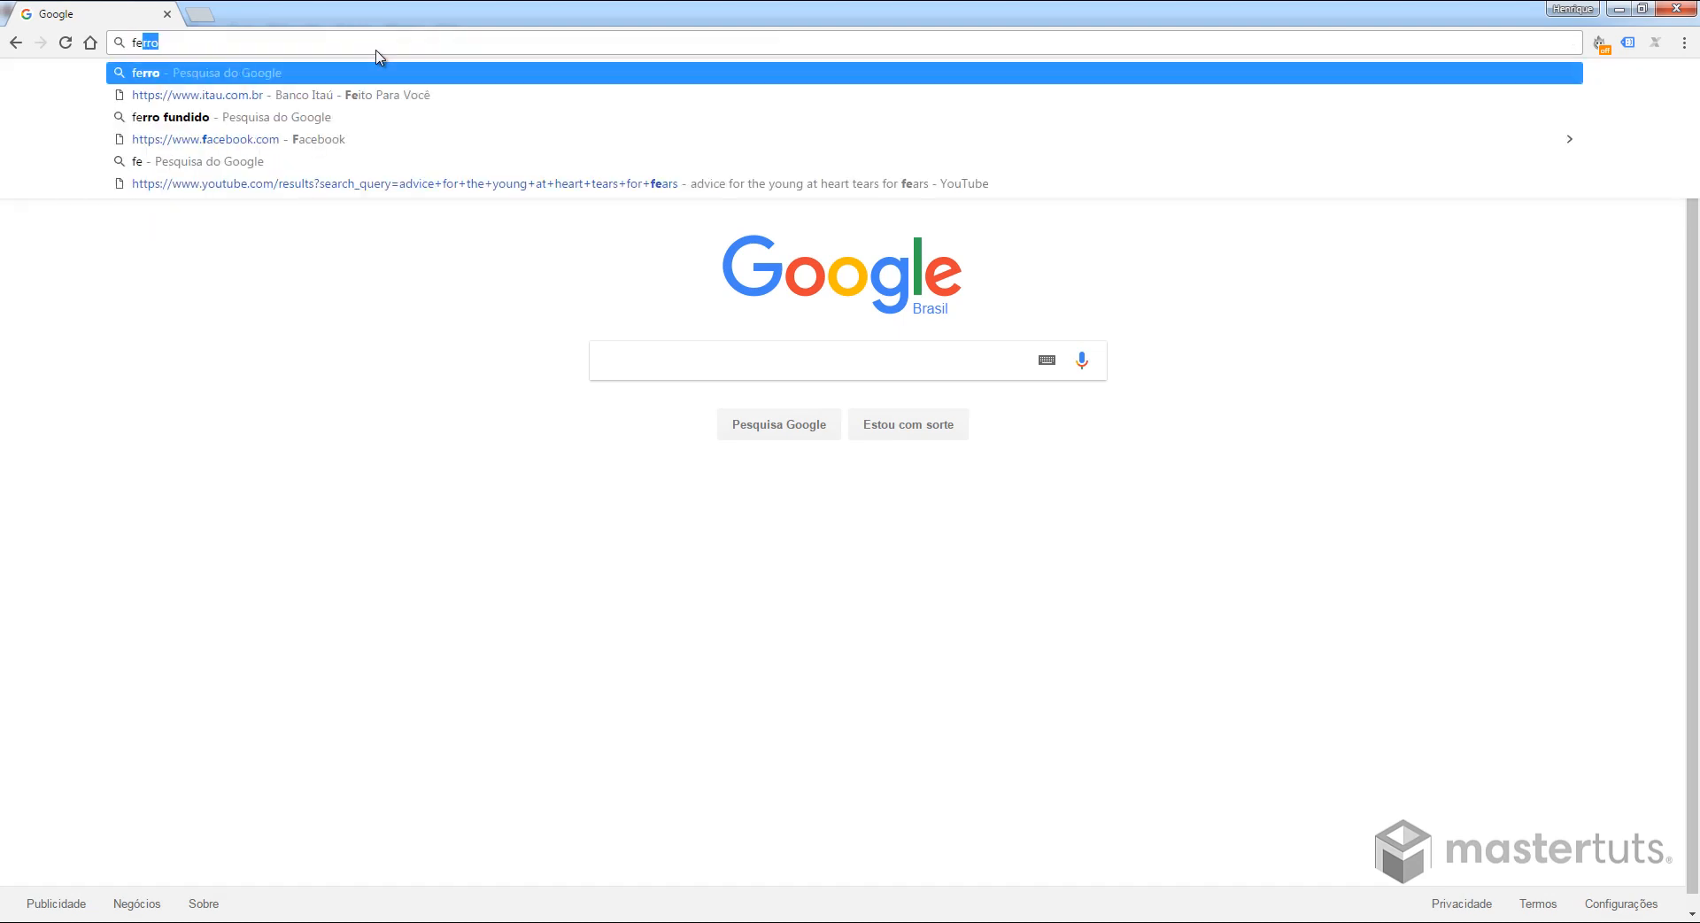
# Search Google for "ferro moveis" and show the image results
pyautogui.write('o ')
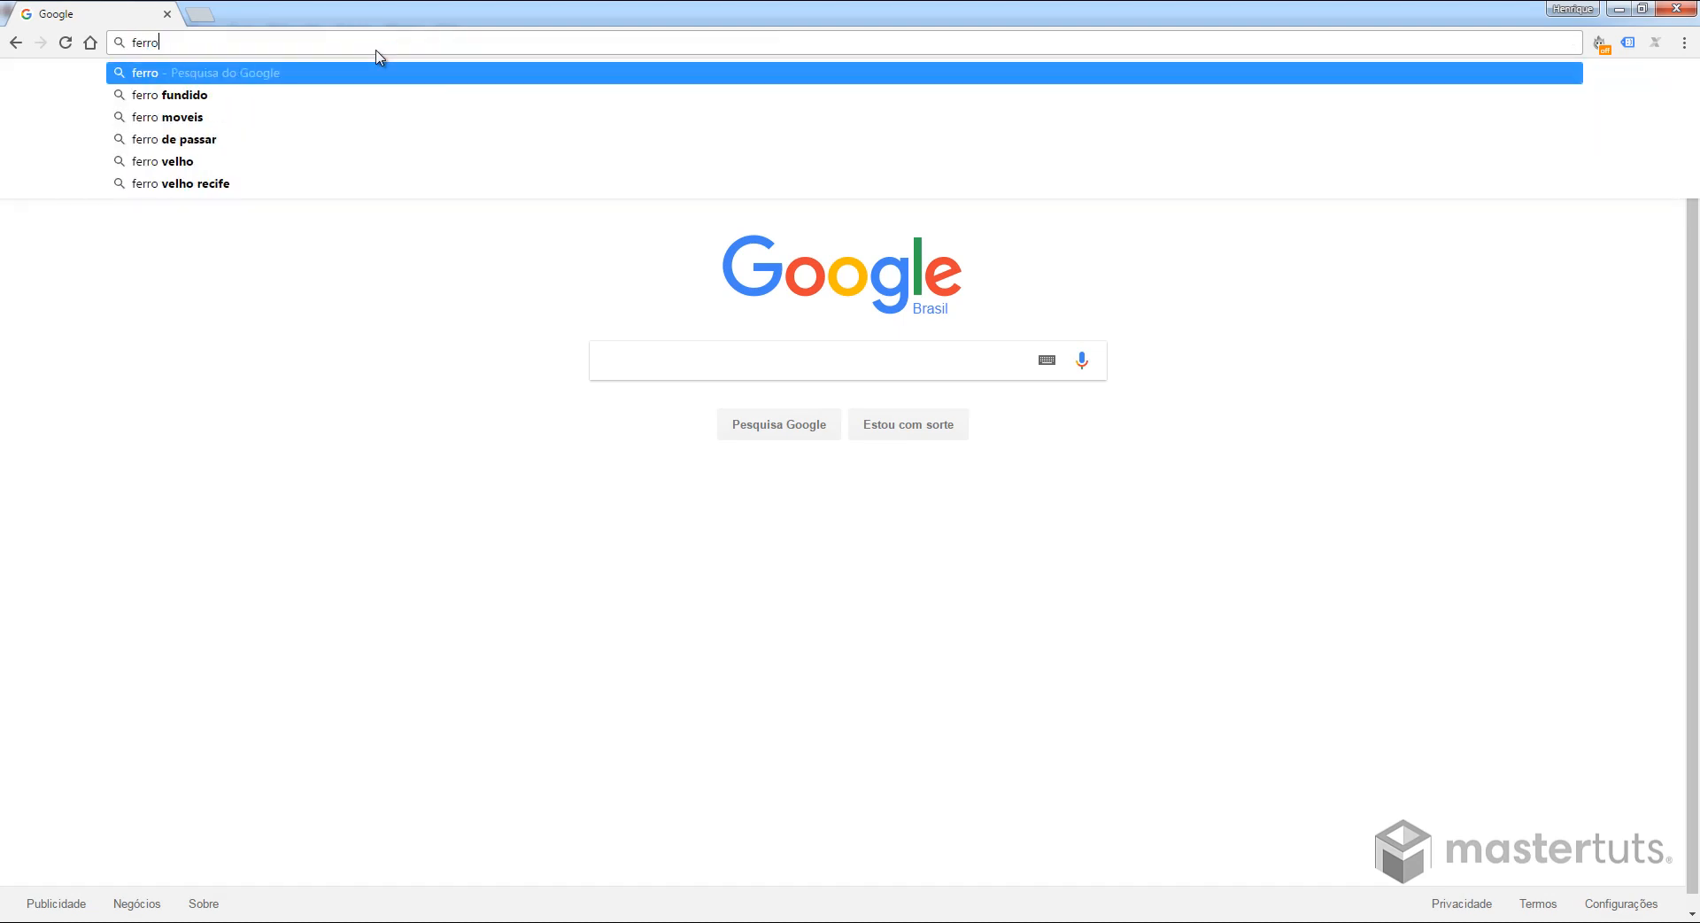
pyautogui.write('moveis')
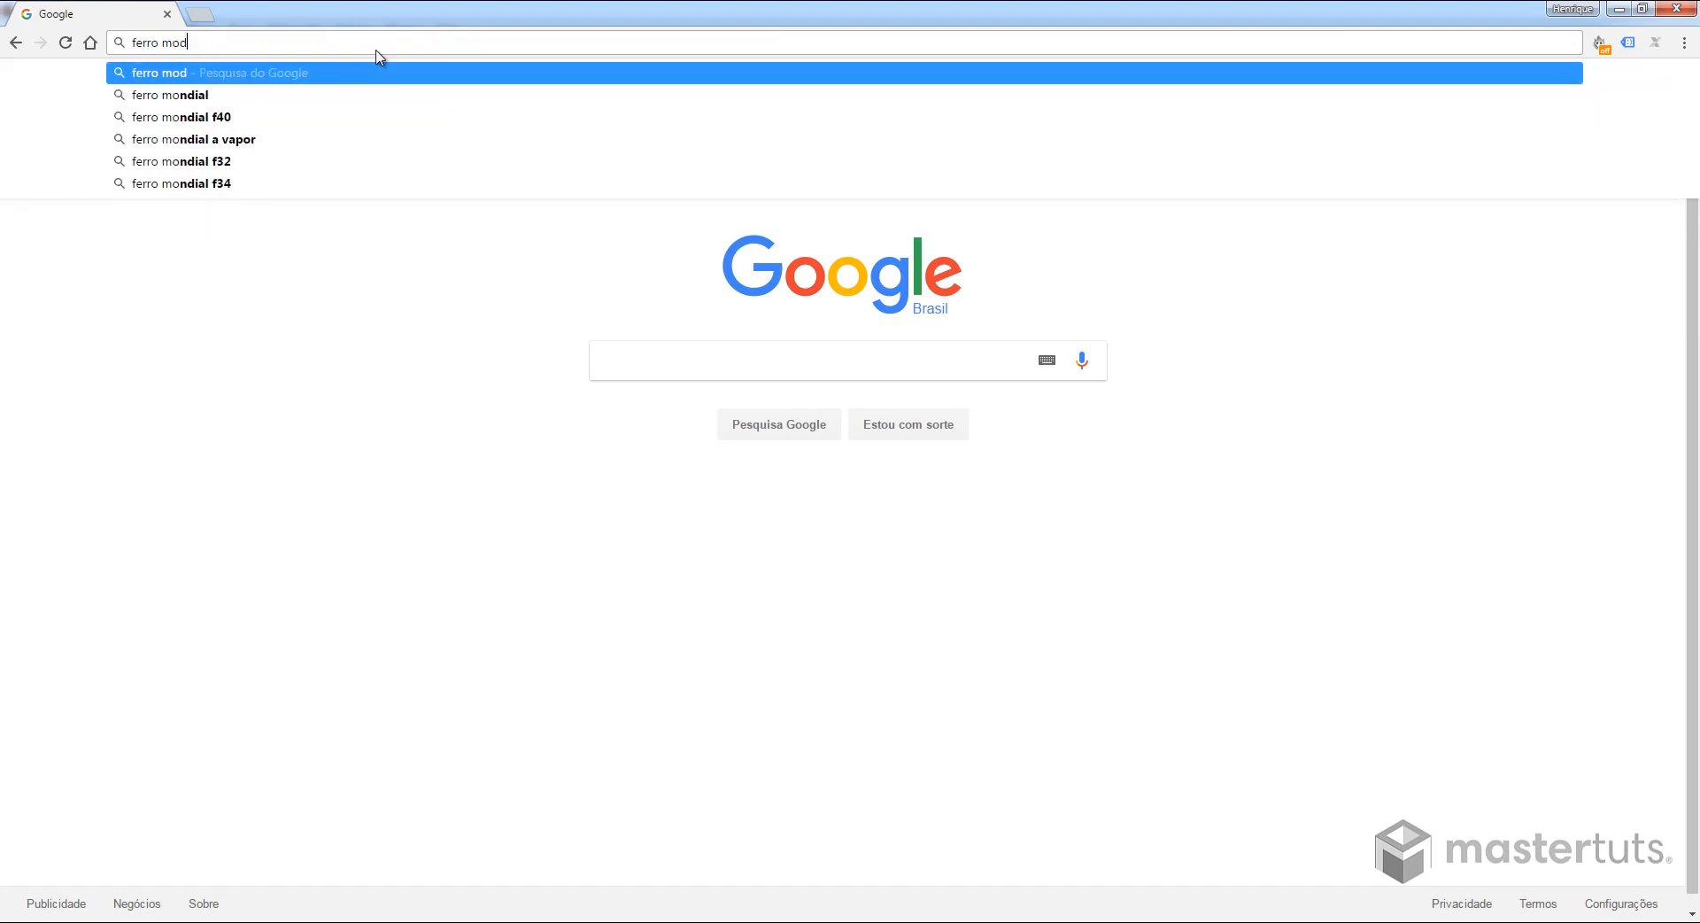
pyautogui.press('Return')
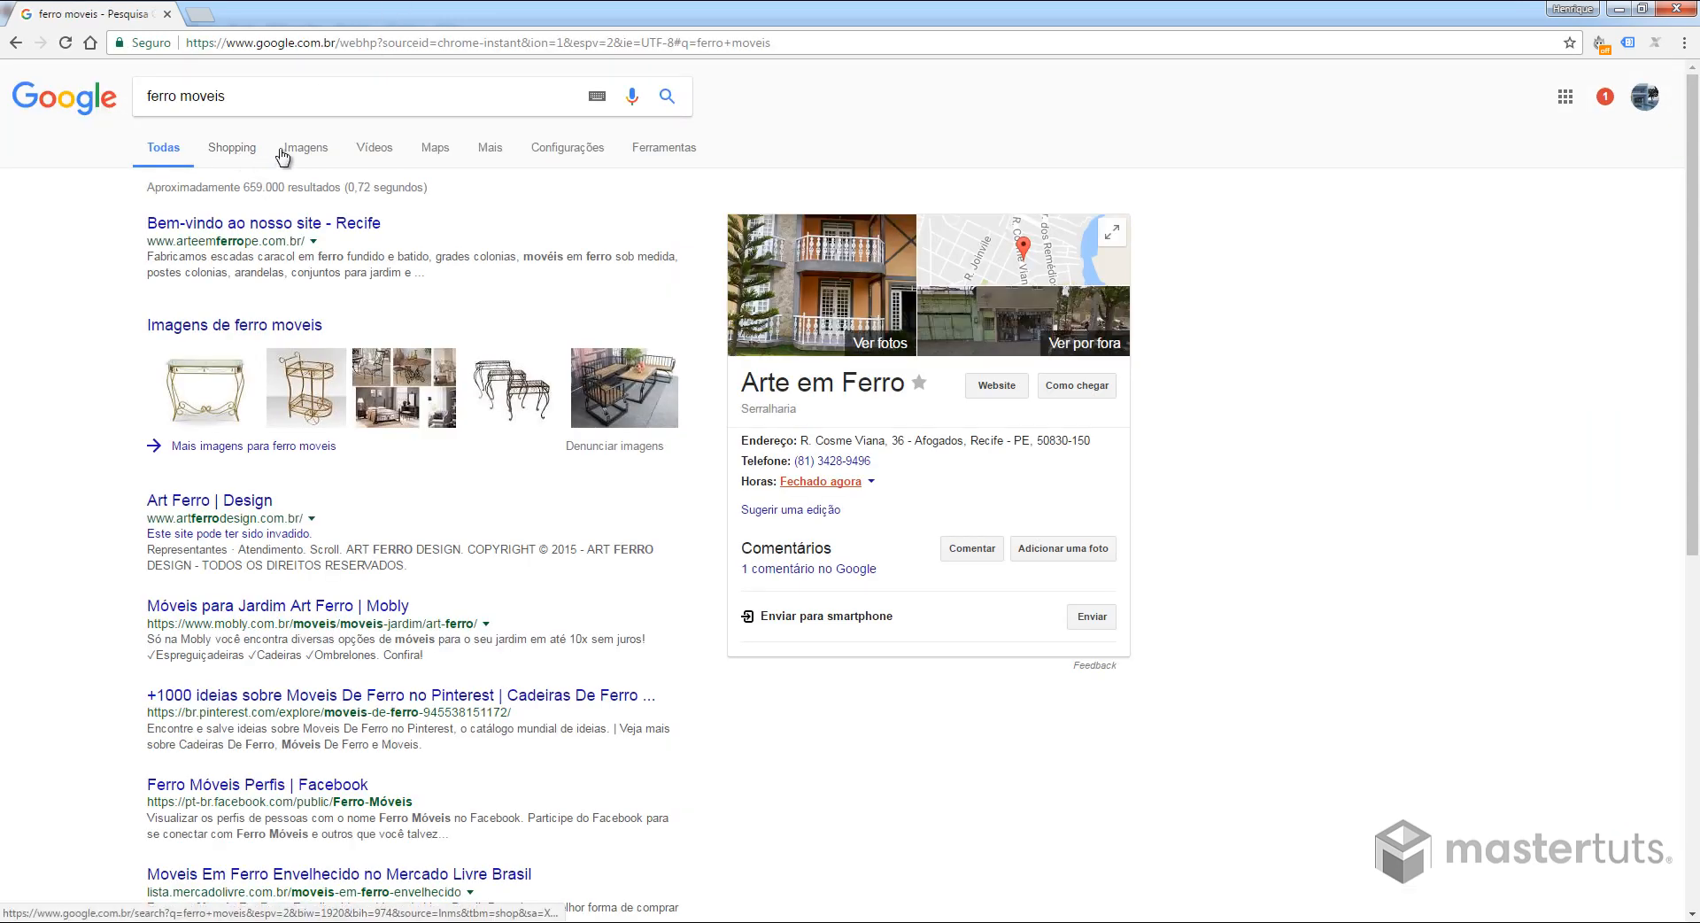
pyautogui.click(306, 147)
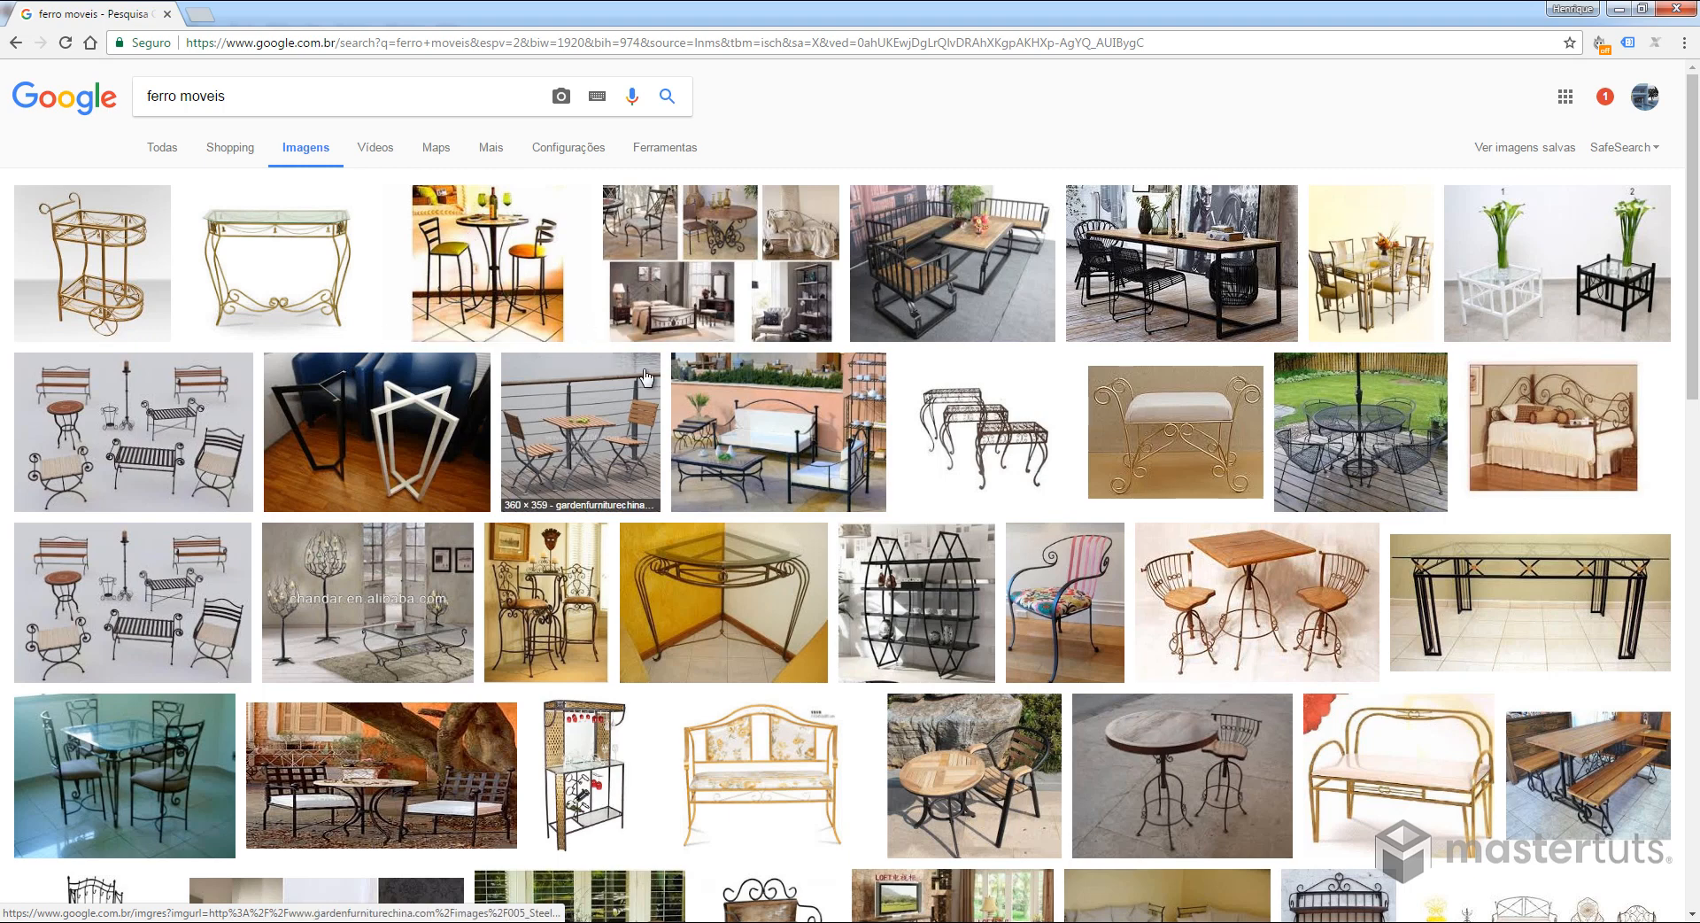
# Browse the iron furniture images, previewing the garden table with two chairs and the two-tier wood and iron shelf
pyautogui.scroll(-1, 645, 364)
pyautogui.scroll(-1, 644, 358)
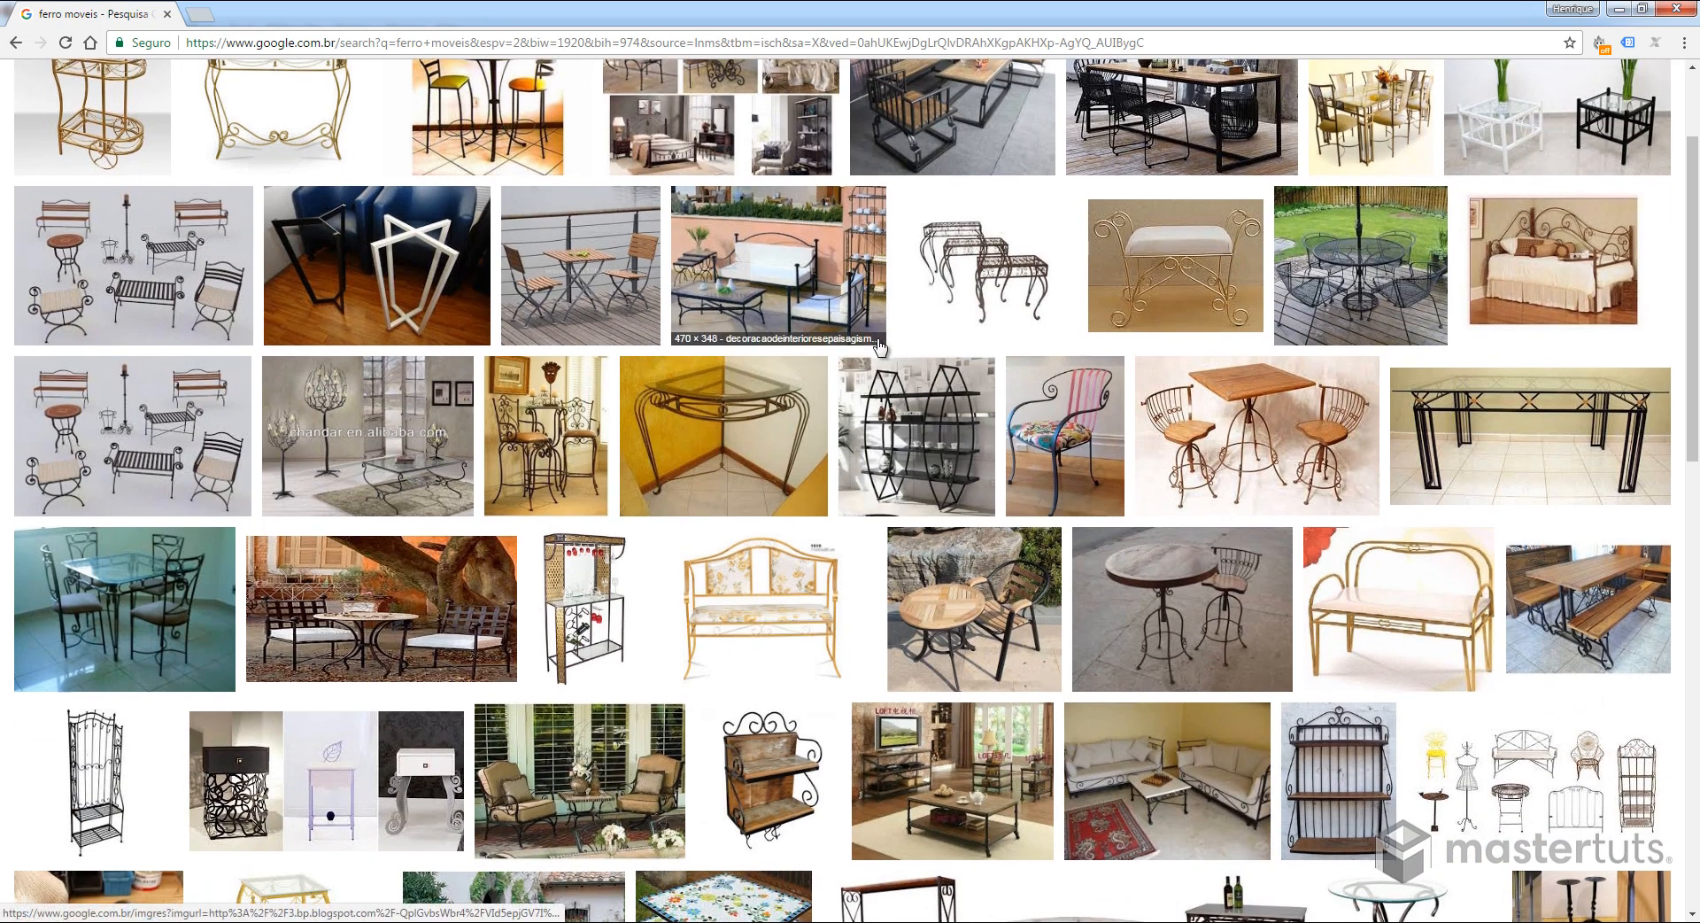
pyautogui.scroll(-2, 859, 346)
pyautogui.scroll(-1, 866, 320)
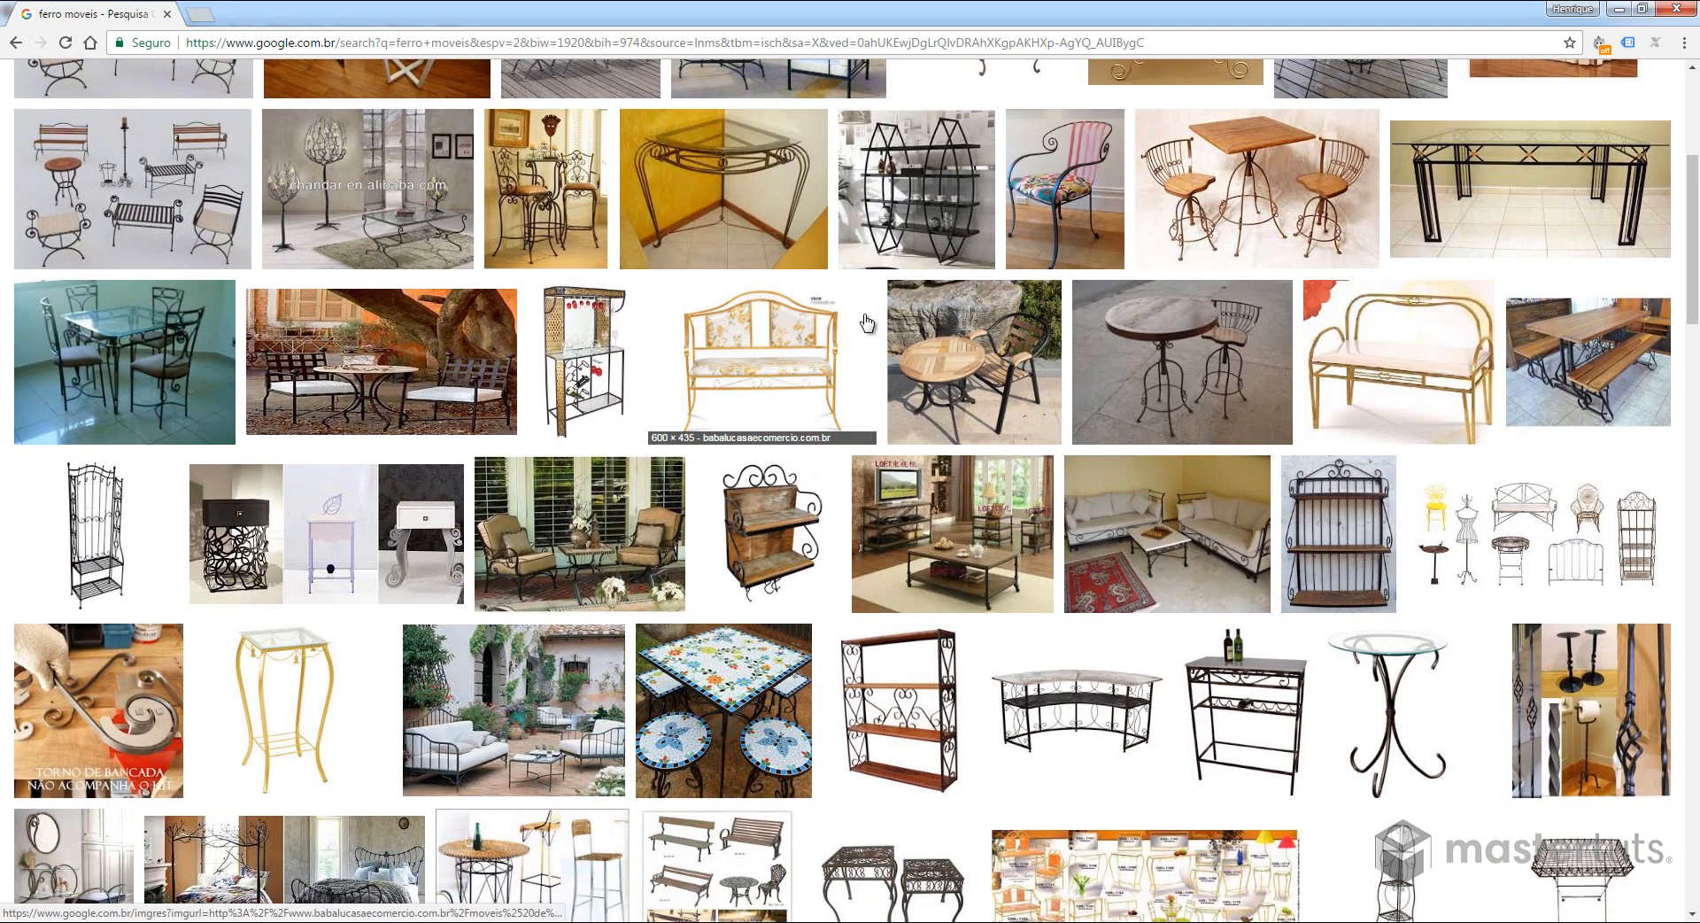
pyautogui.click(452, 357)
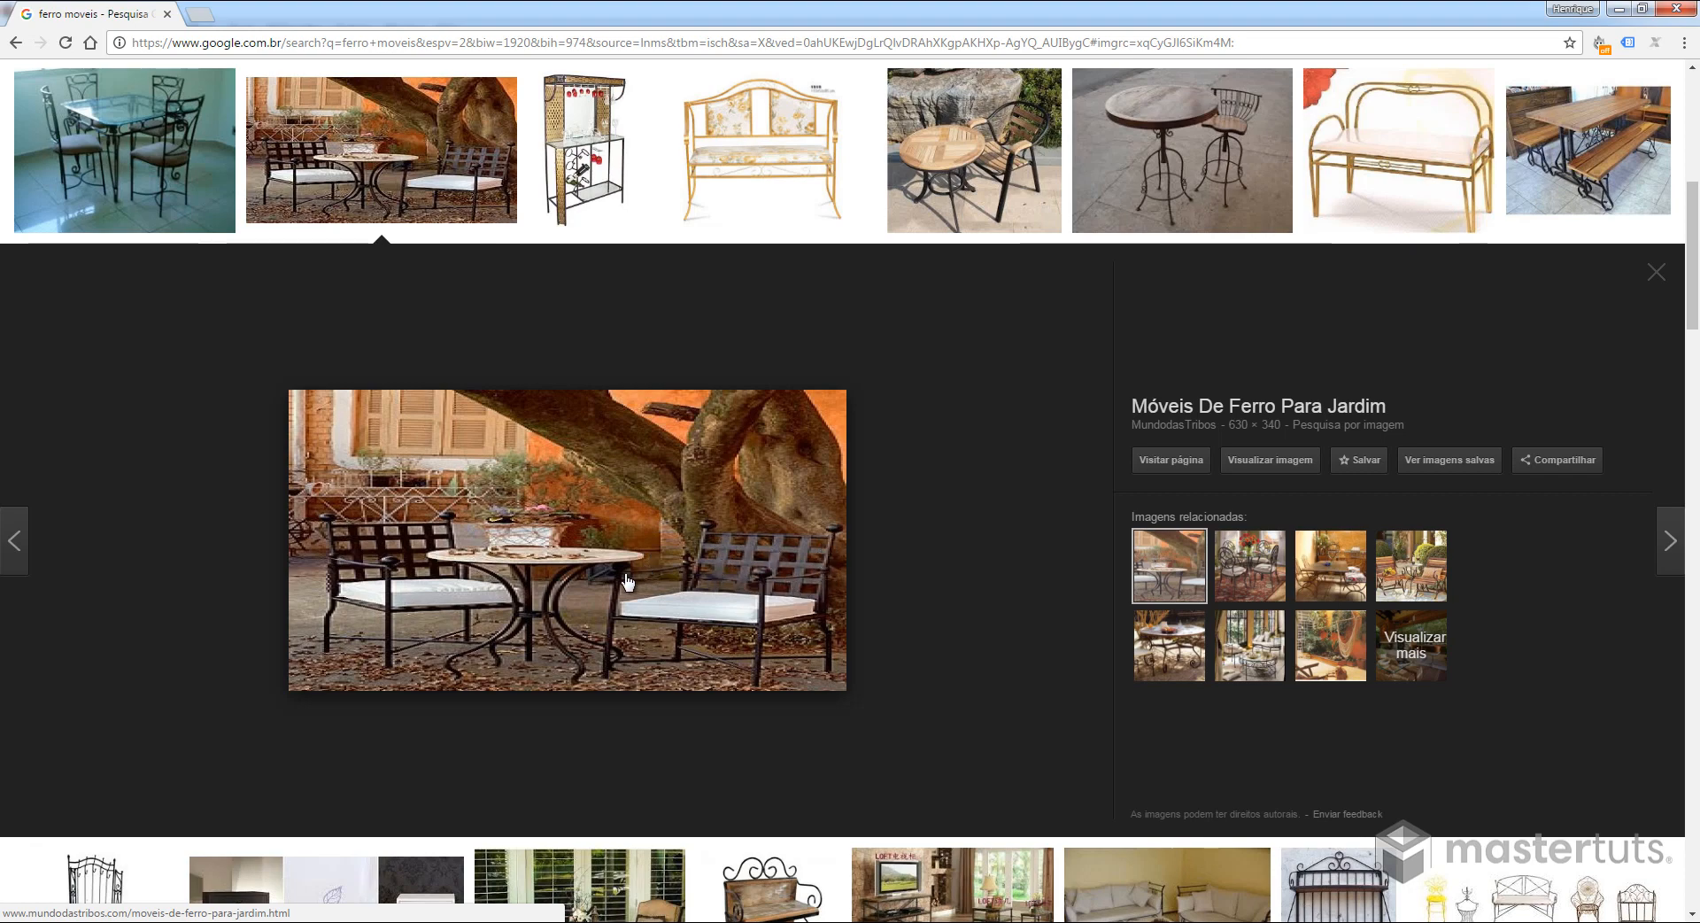
pyautogui.scroll(-2, 671, 571)
pyautogui.scroll(-3, 671, 572)
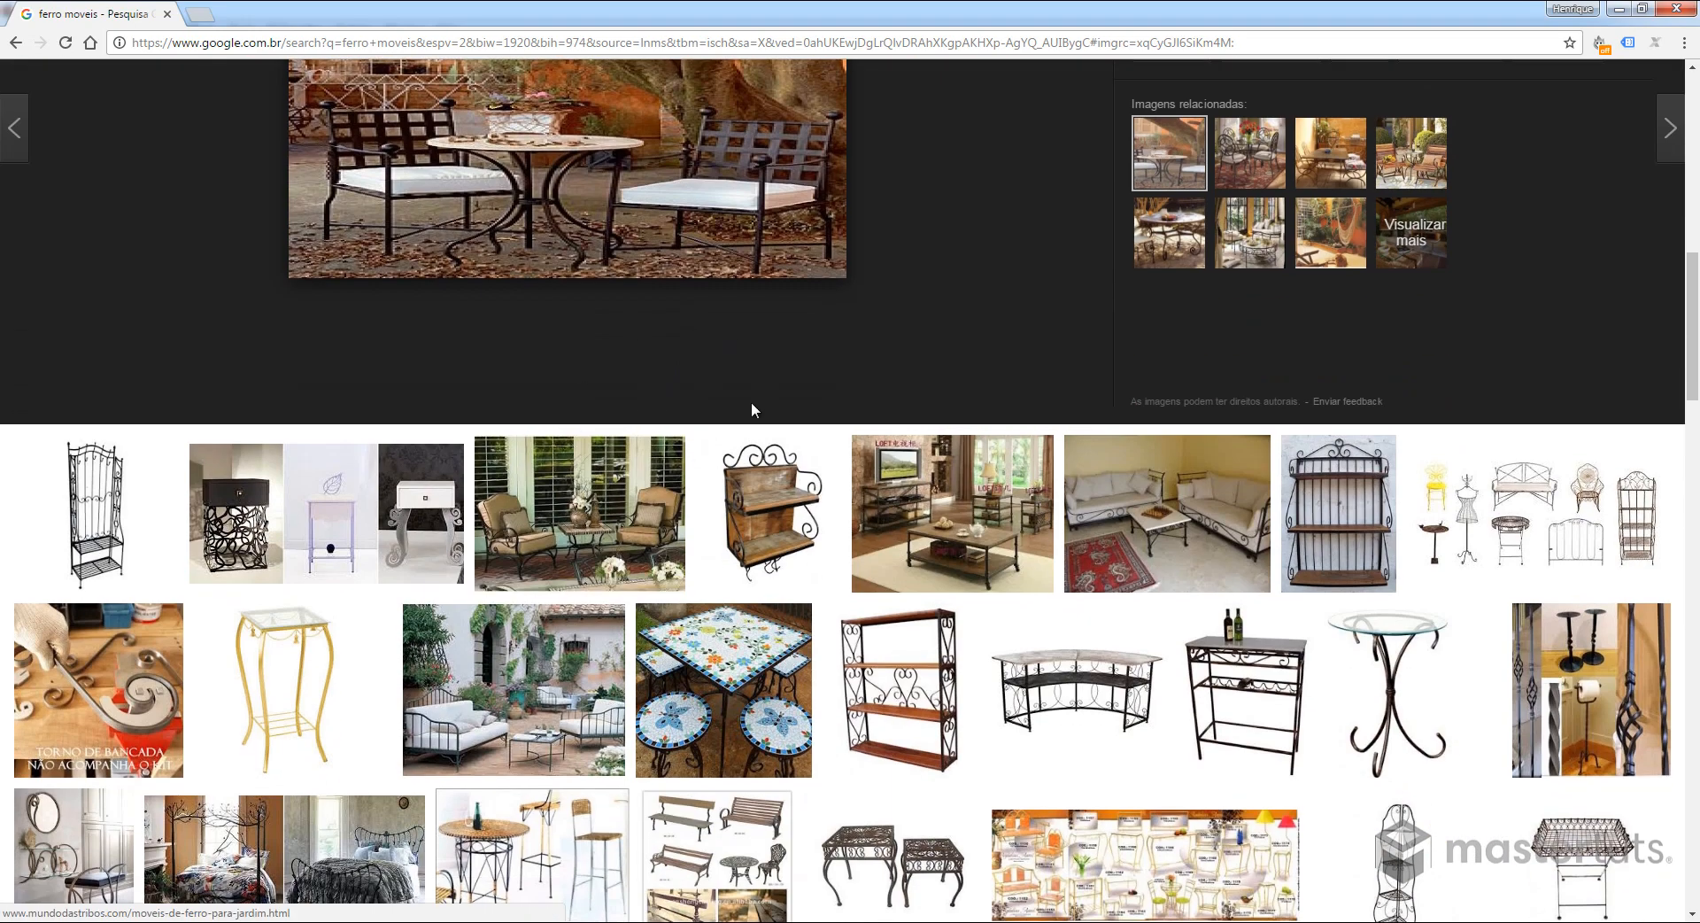
pyautogui.click(767, 522)
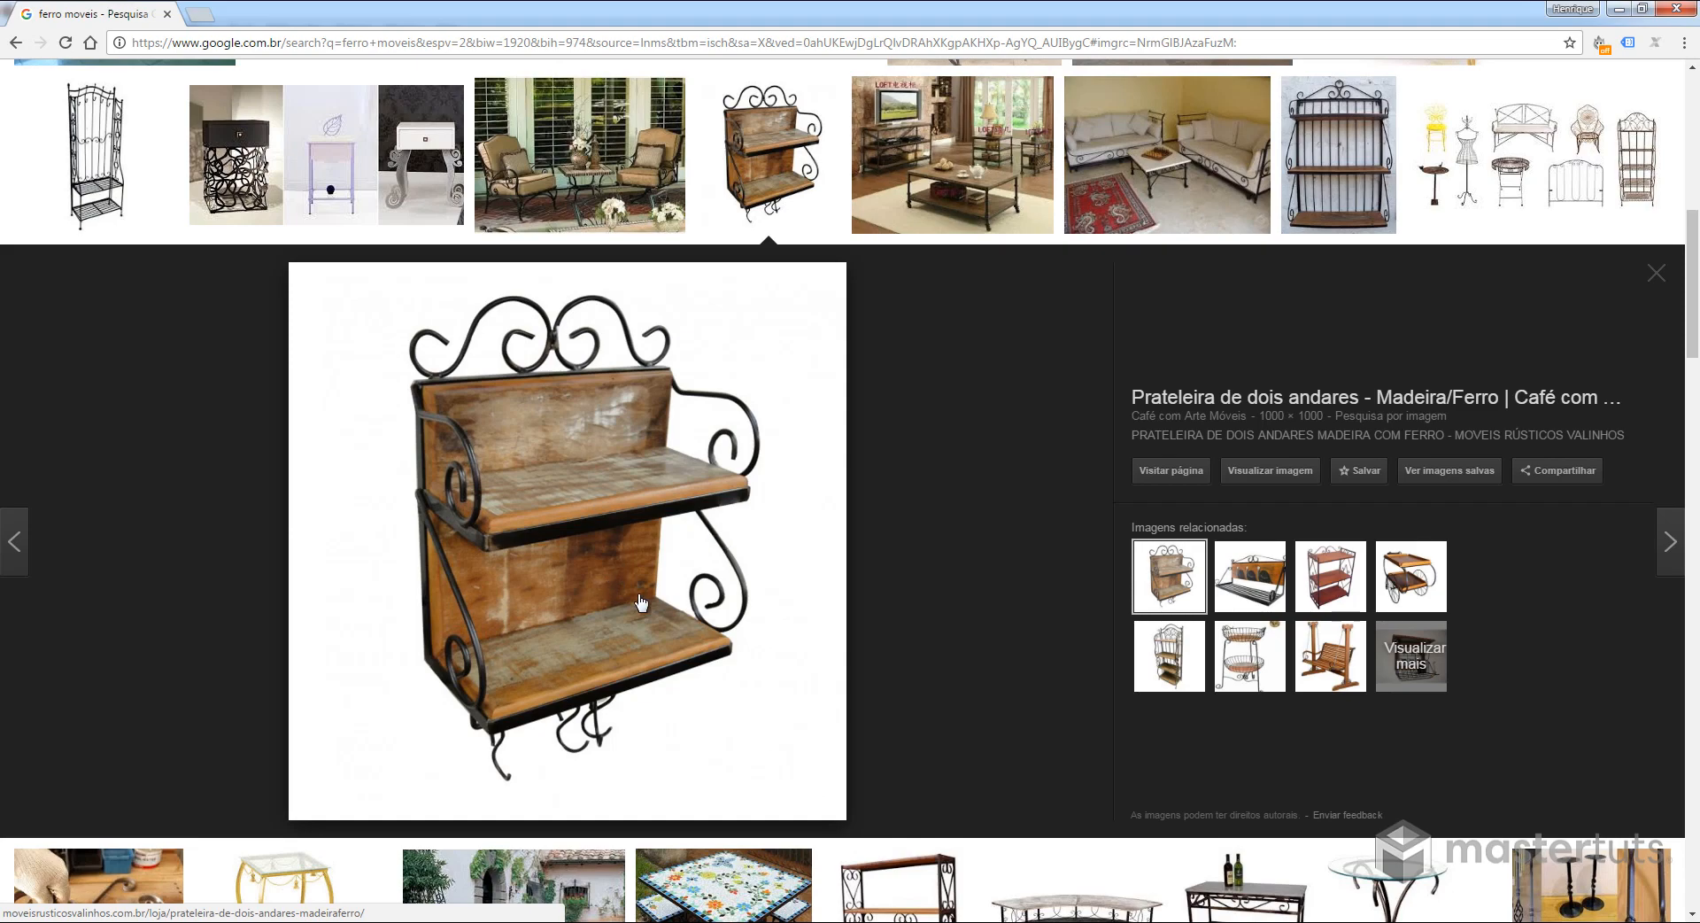
pyautogui.scroll(9, 559, 504)
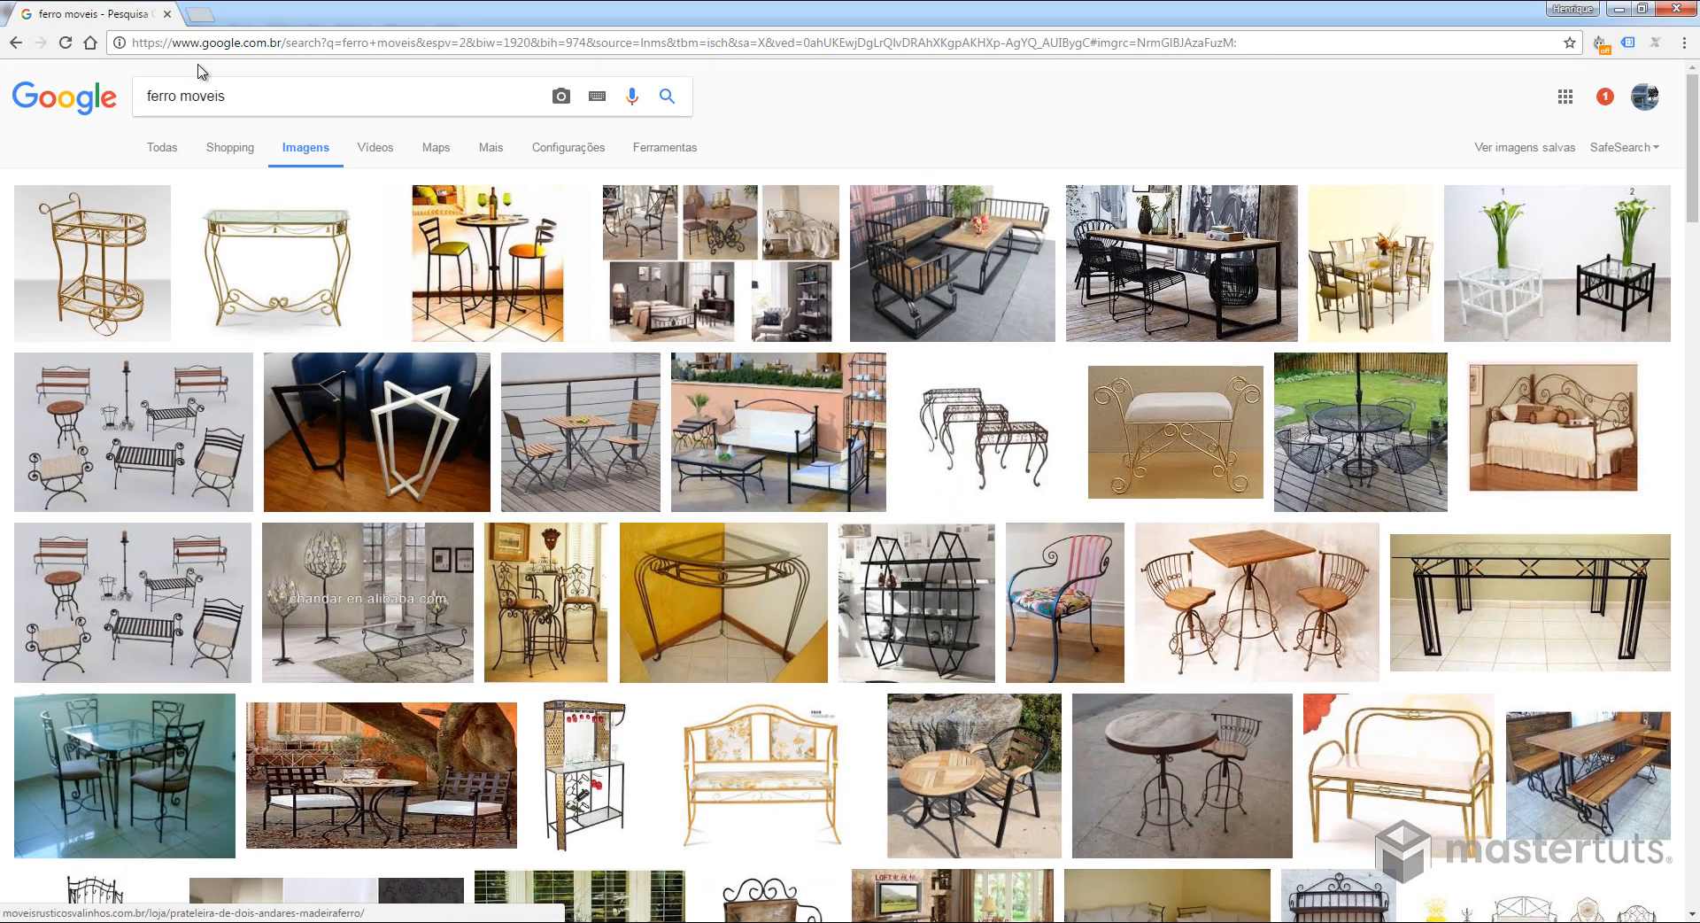
# Replace the image search with "iron seamless texture"
pyautogui.moveTo(372, 105); pyautogui.dragTo(56, 108)
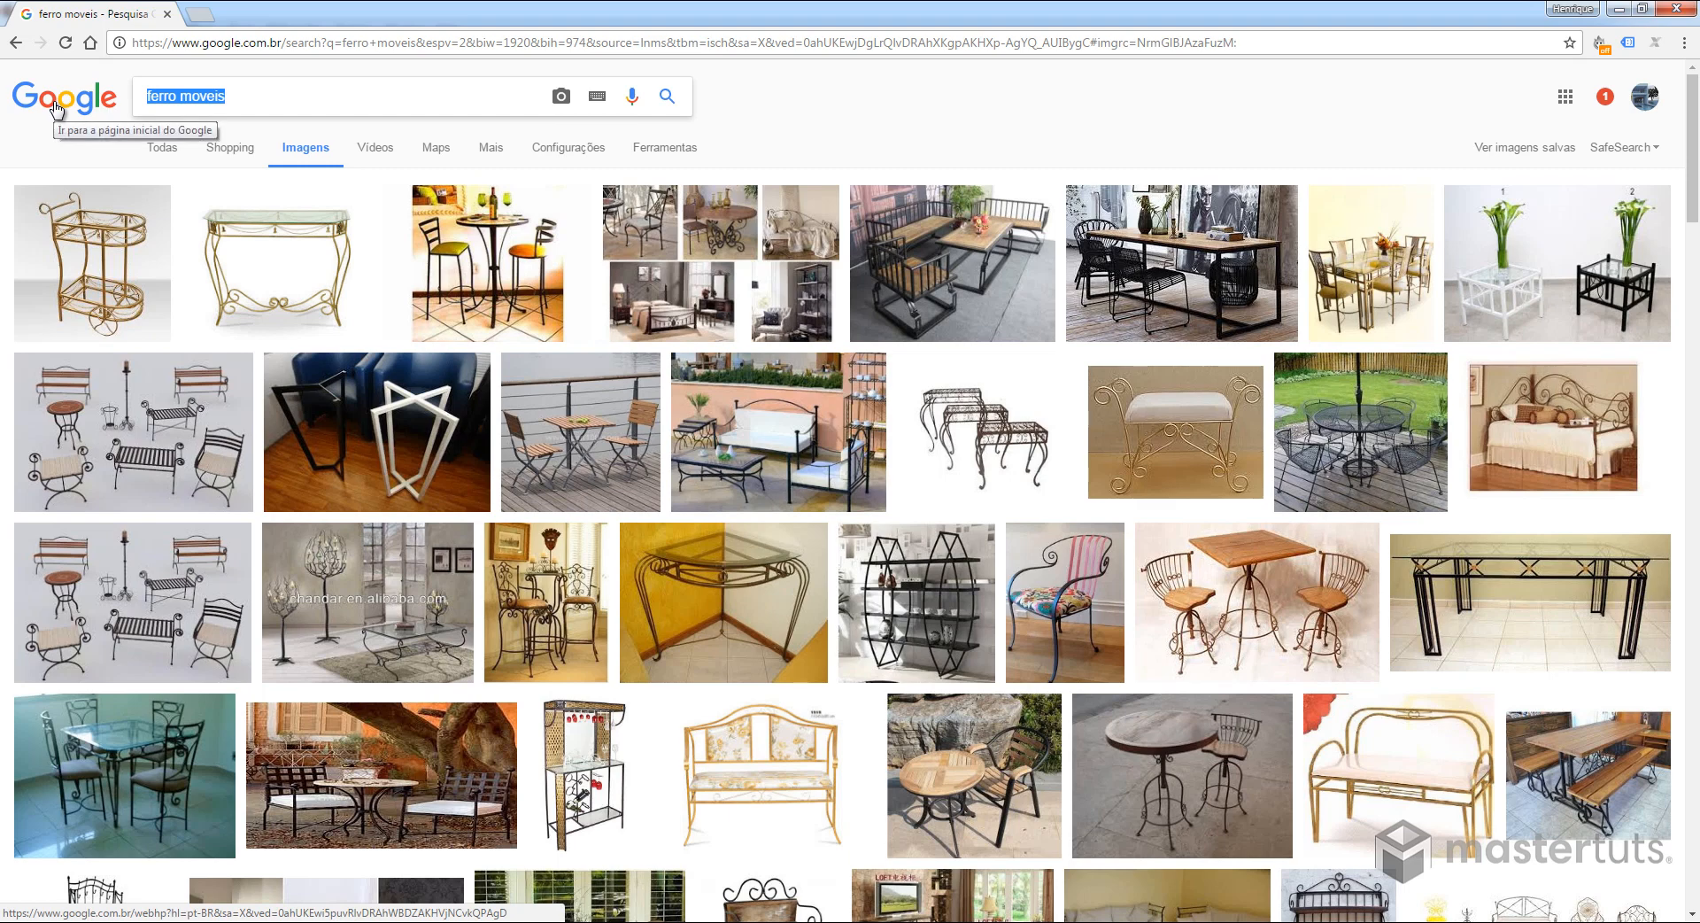
pyautogui.write('iron s')
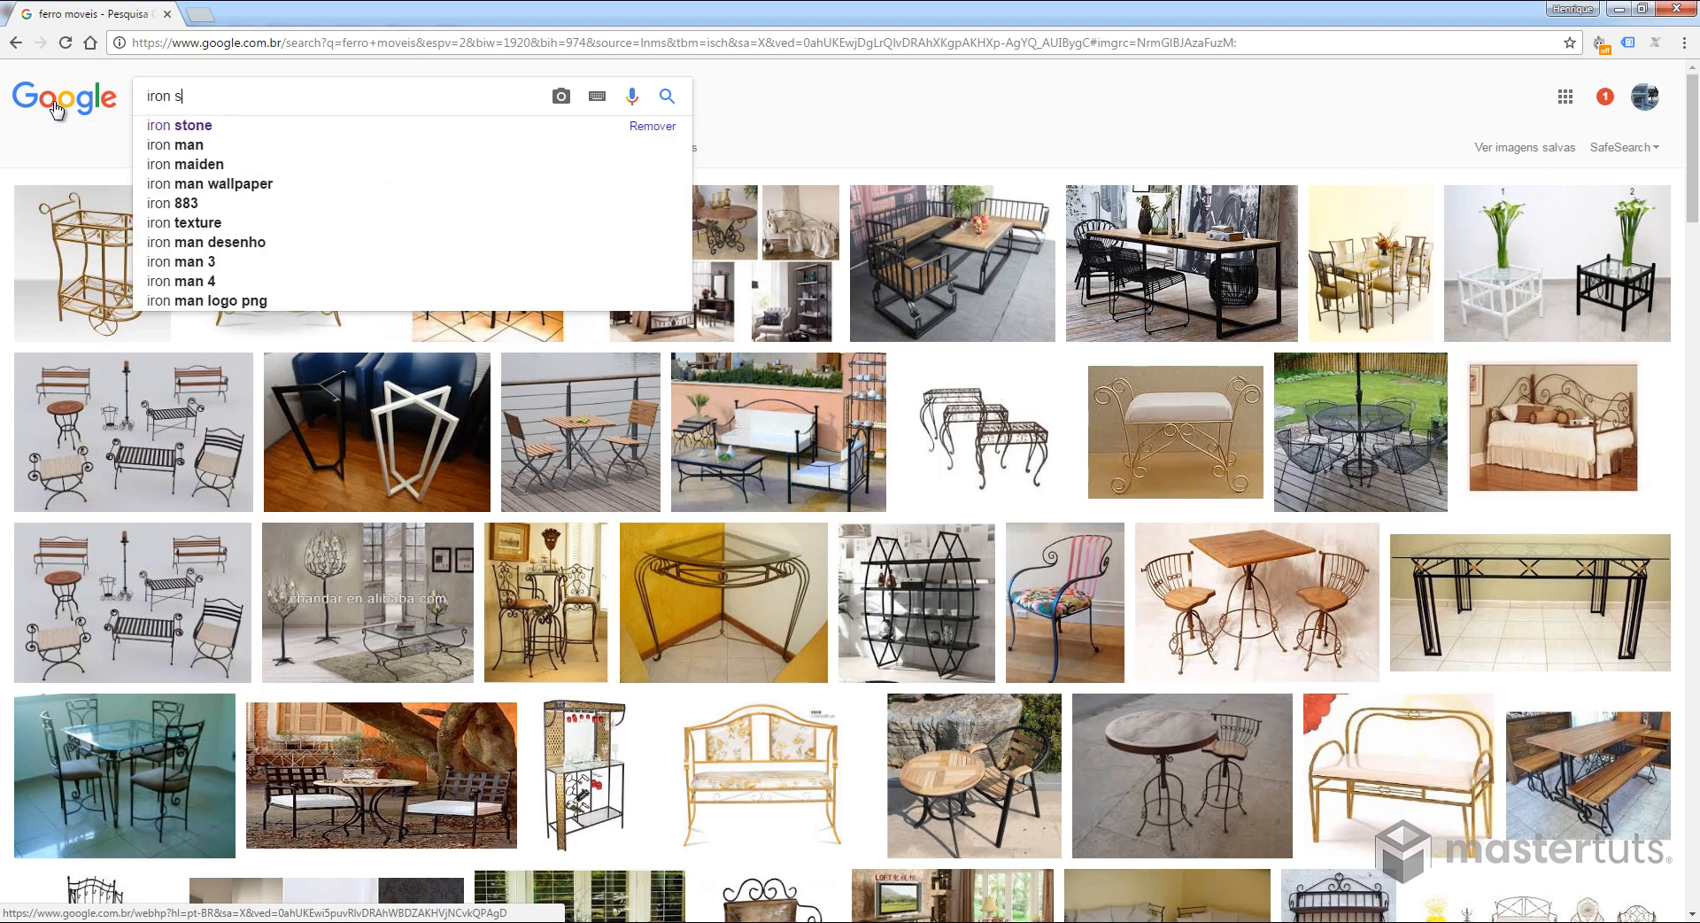
pyautogui.write('ema')
pyautogui.press('BackSpace')
pyautogui.press('BackSpace')
pyautogui.write('am')
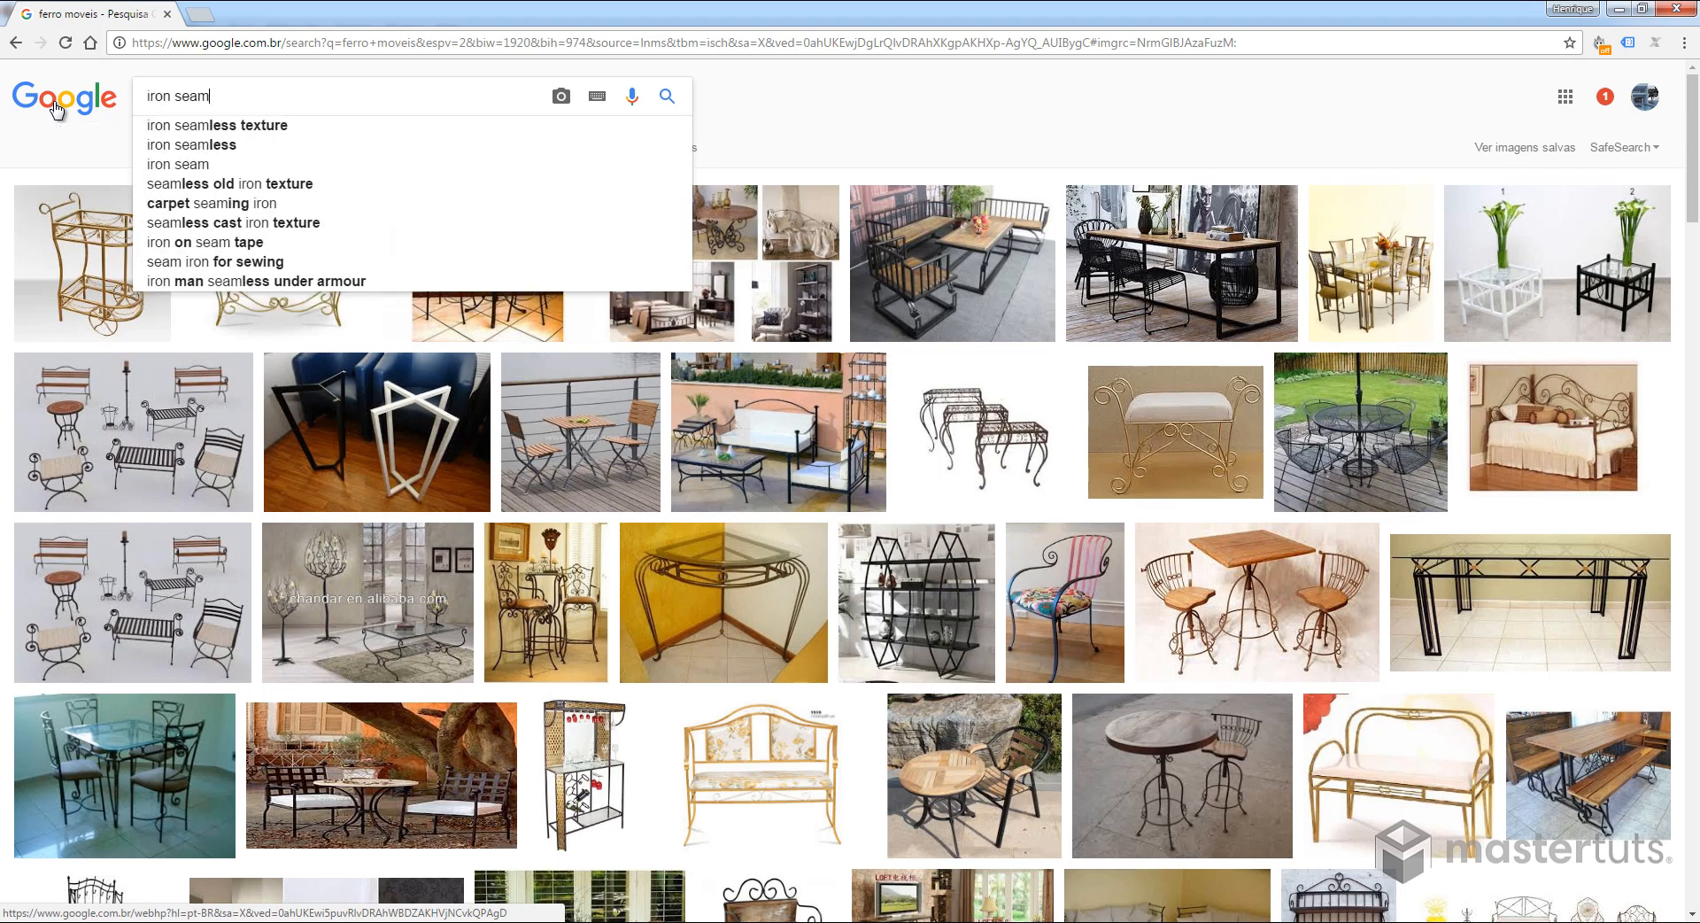
pyautogui.click(232, 125)
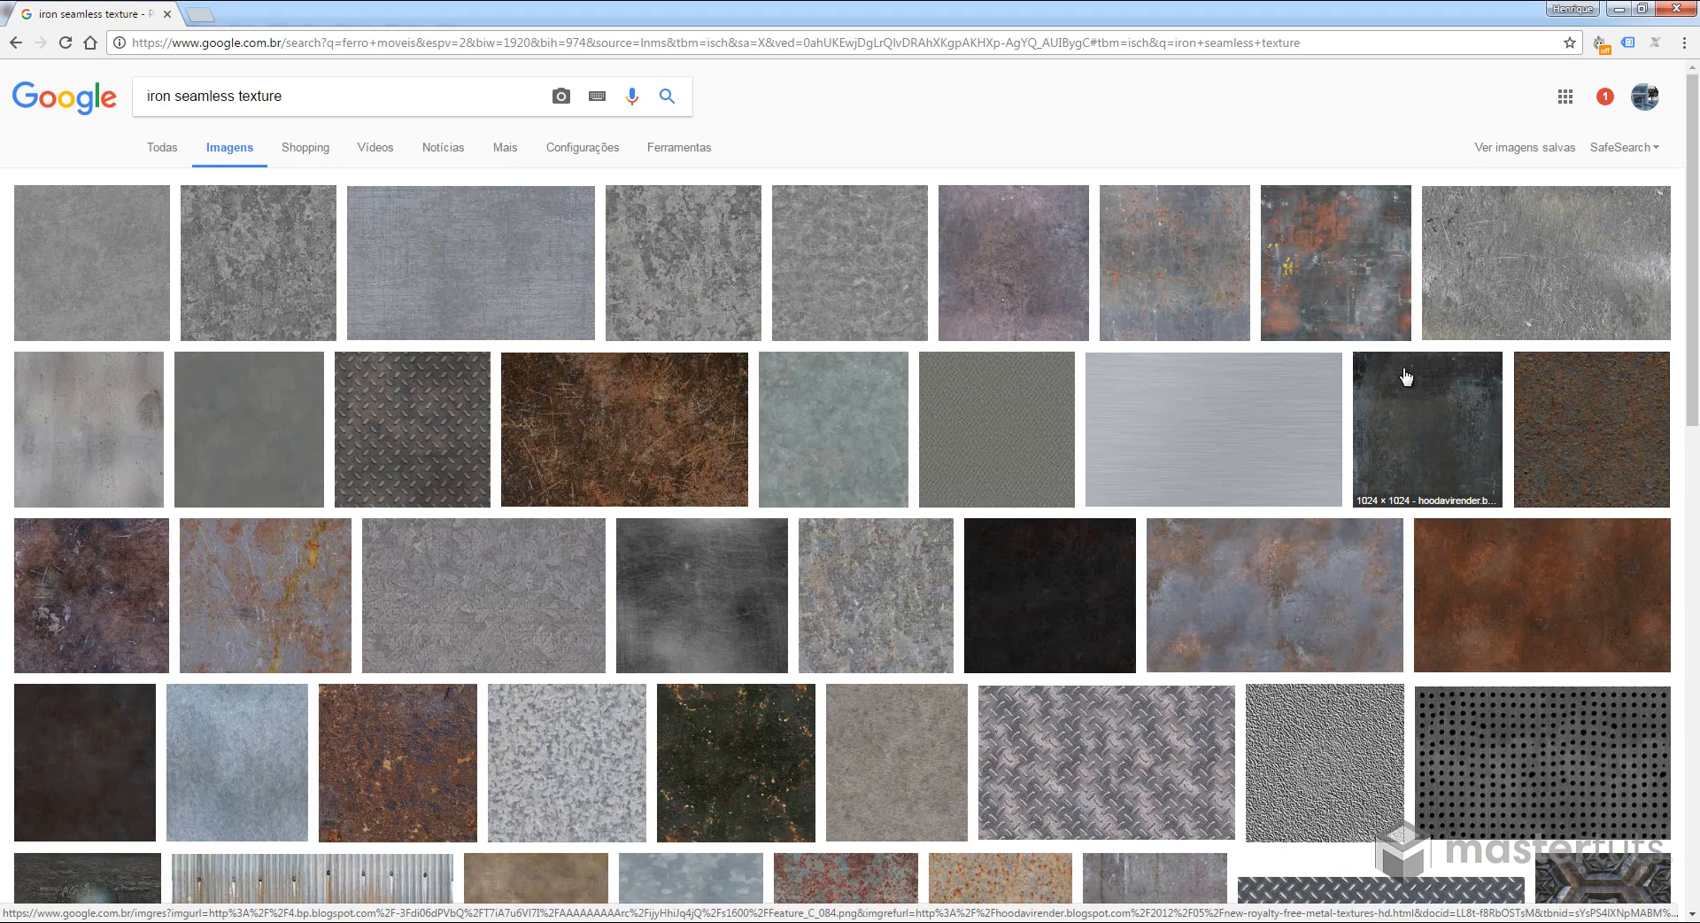
# Preview the dark weathered 1024 × 1024 metal texture and look through the surrounding iron textures
pyautogui.click(1426, 406)
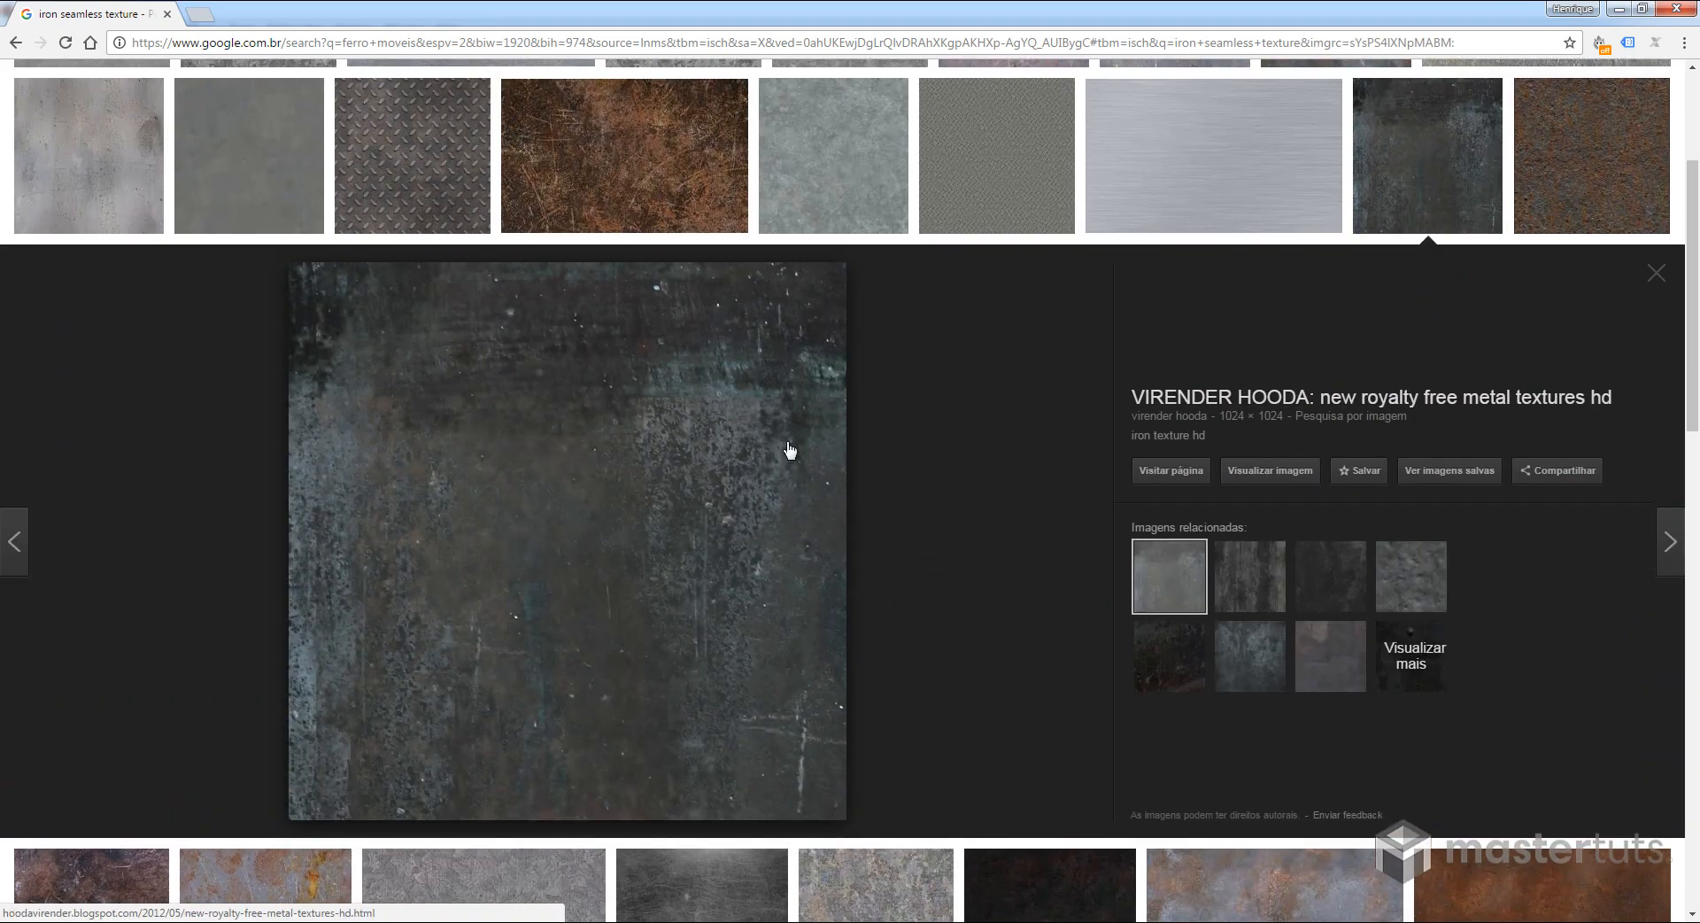
pyautogui.scroll(-2, 695, 544)
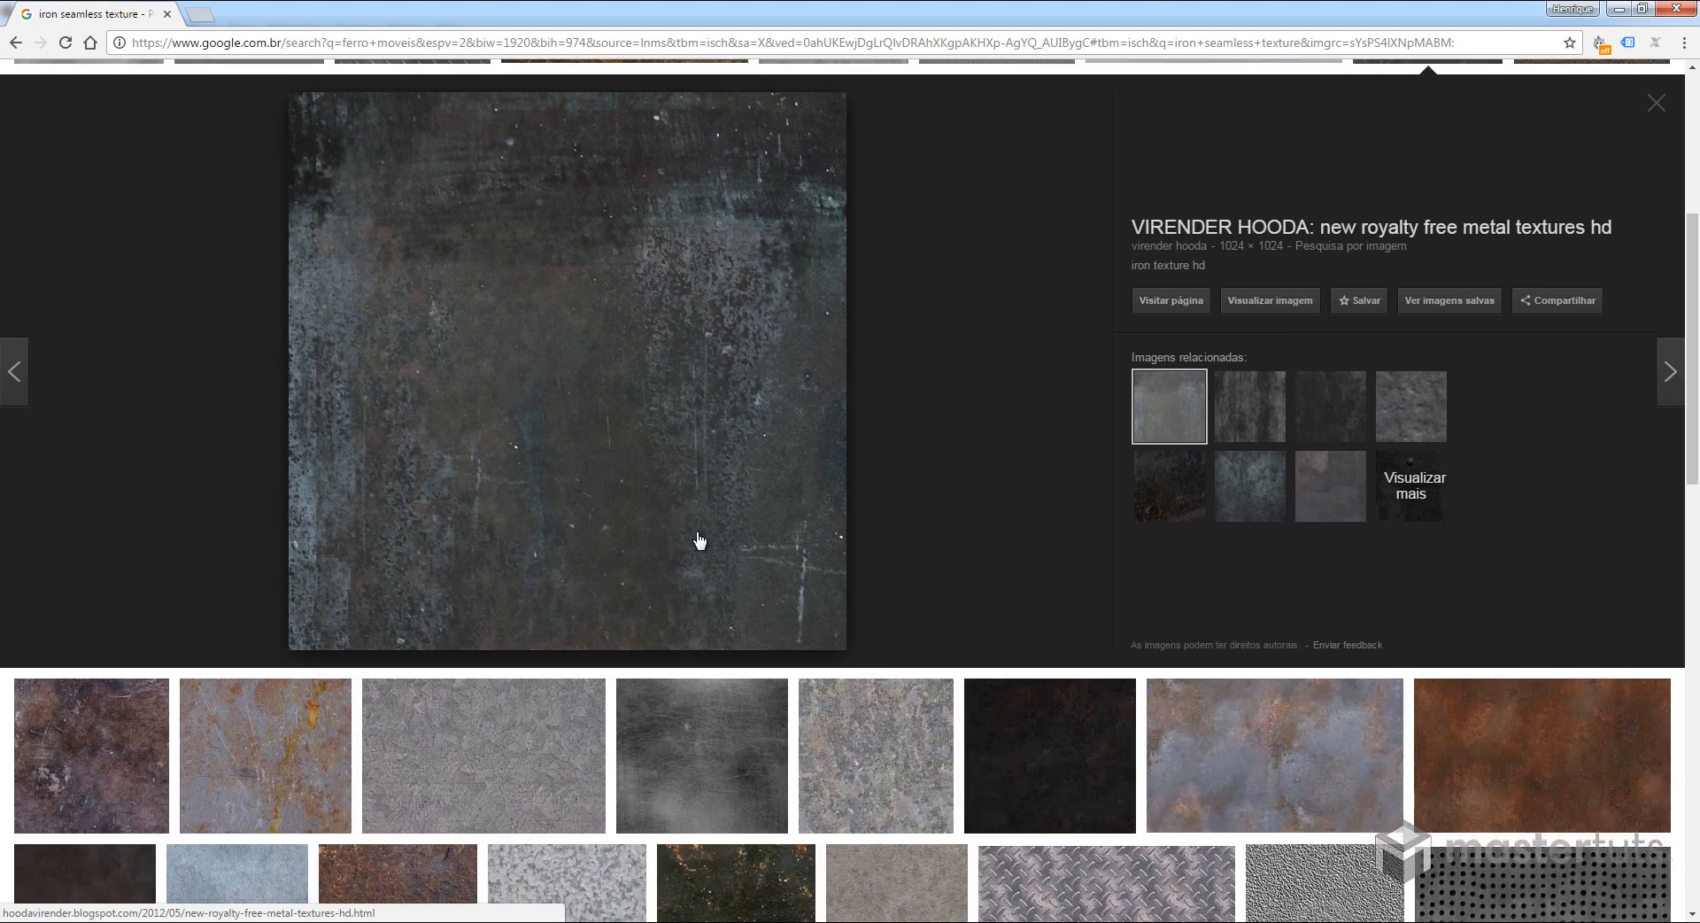
pyautogui.scroll(-4, 700, 540)
pyautogui.scroll(6, 700, 531)
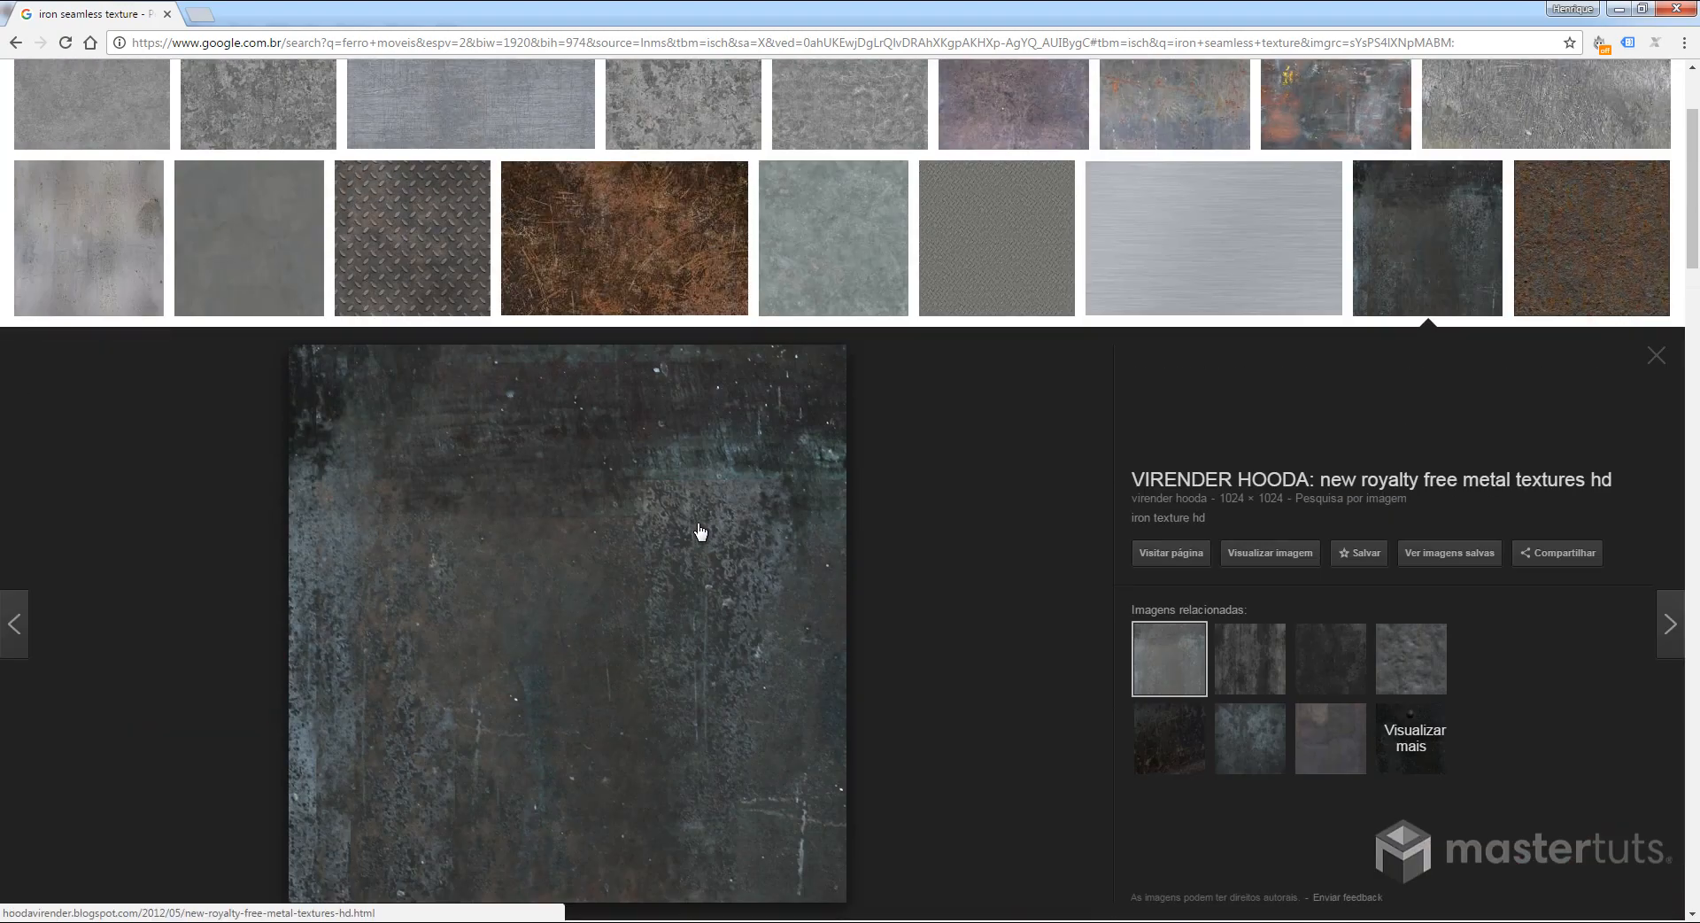
pyautogui.scroll(3, 699, 532)
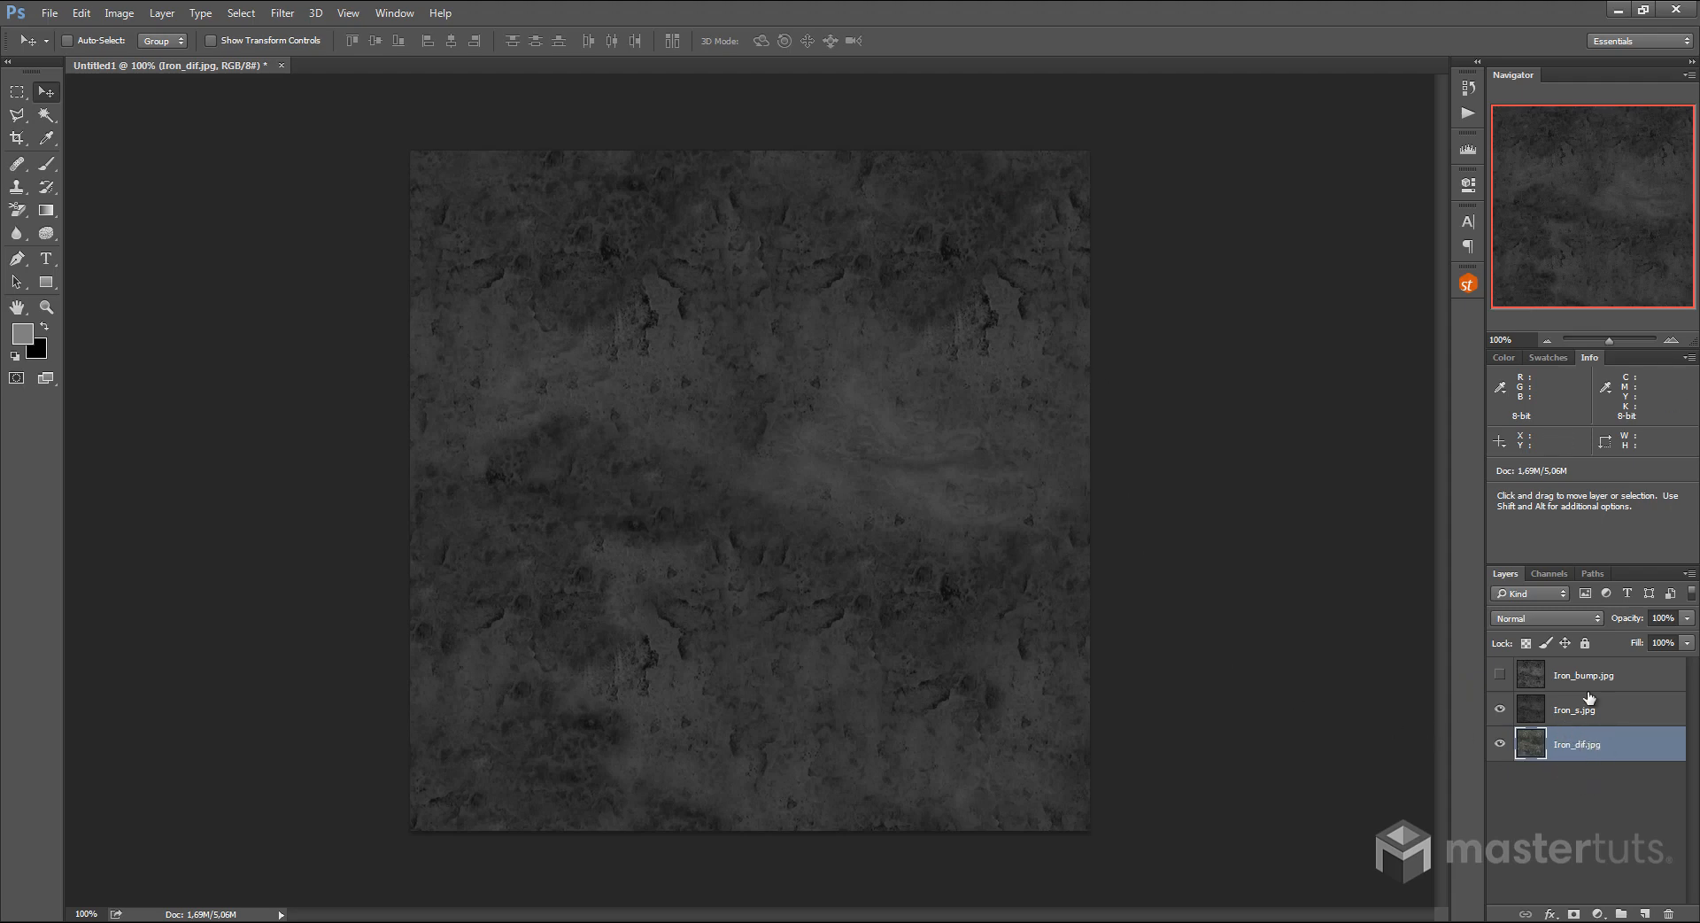
# Make the Iron_bump.jpg layer visible in the Photoshop document
pyautogui.click(1501, 676)
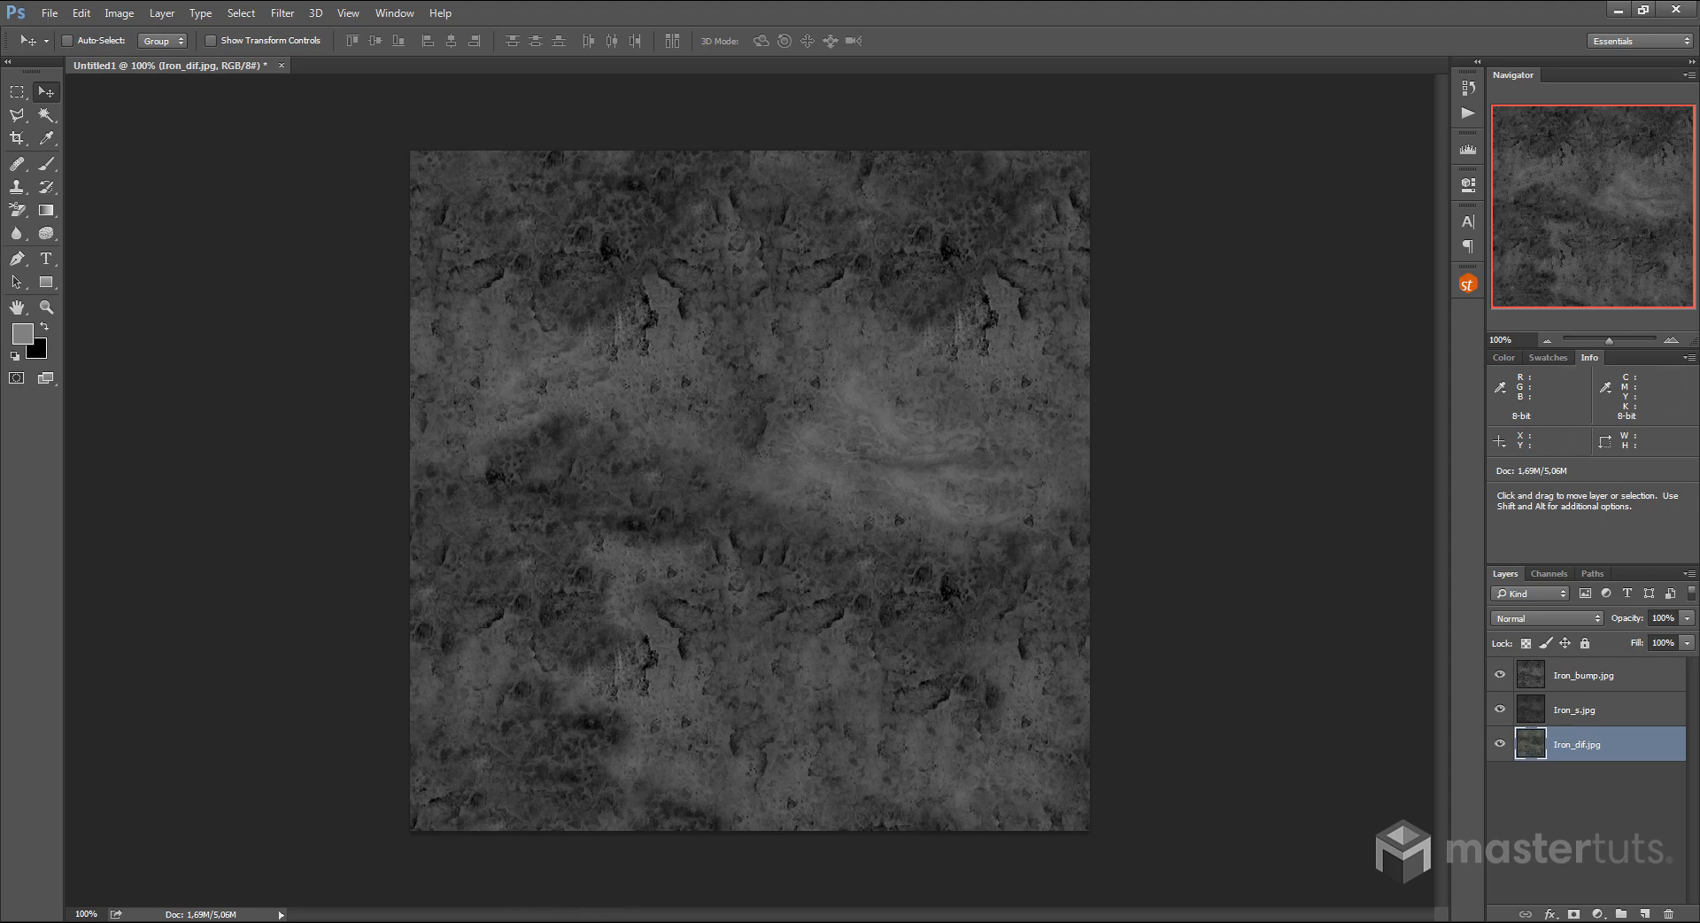
# Switch to SketchUp and examine the bistro scene's render in the V-Ray frame buffer
pyautogui.click(727, 921)
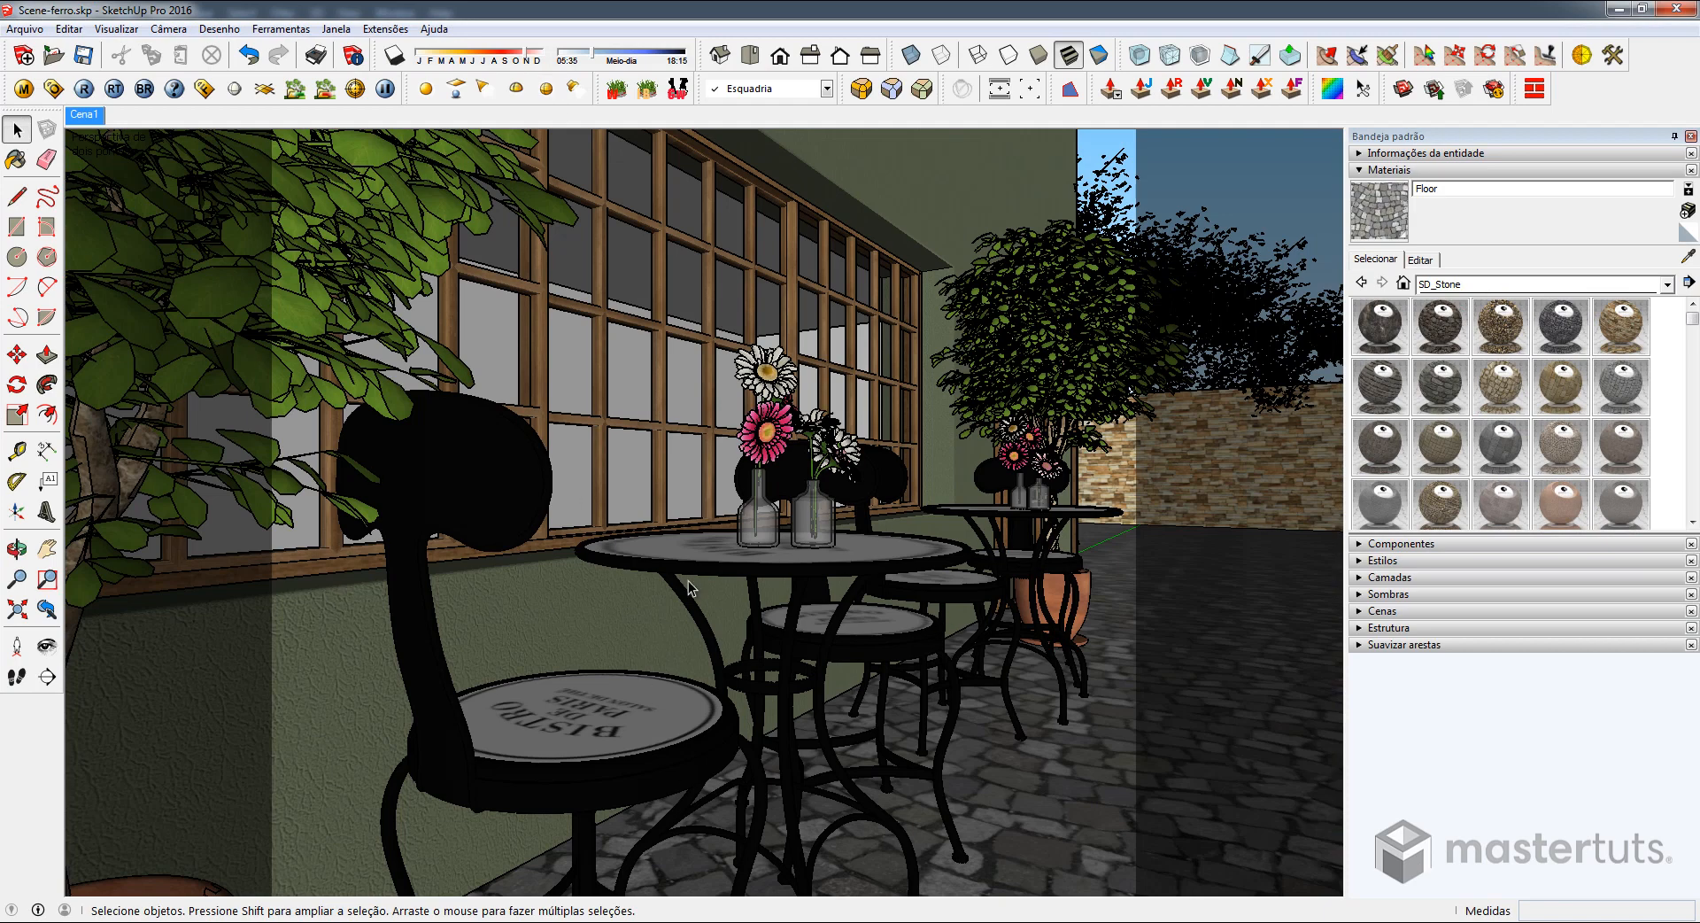
pyautogui.click(204, 89)
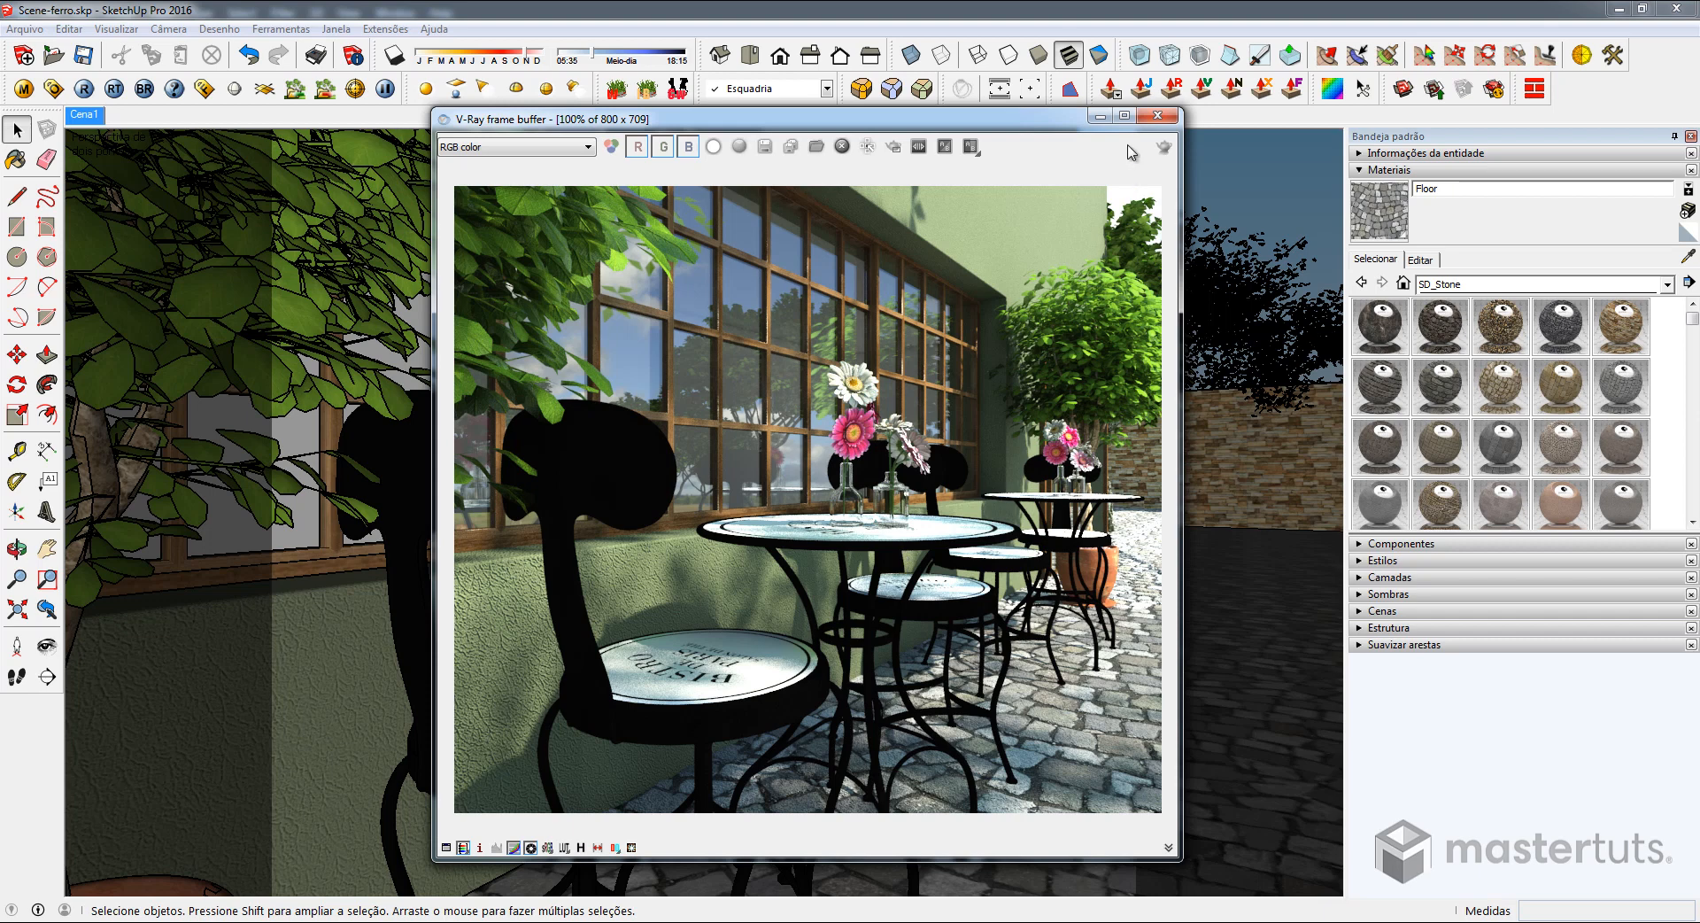
pyautogui.click(1157, 115)
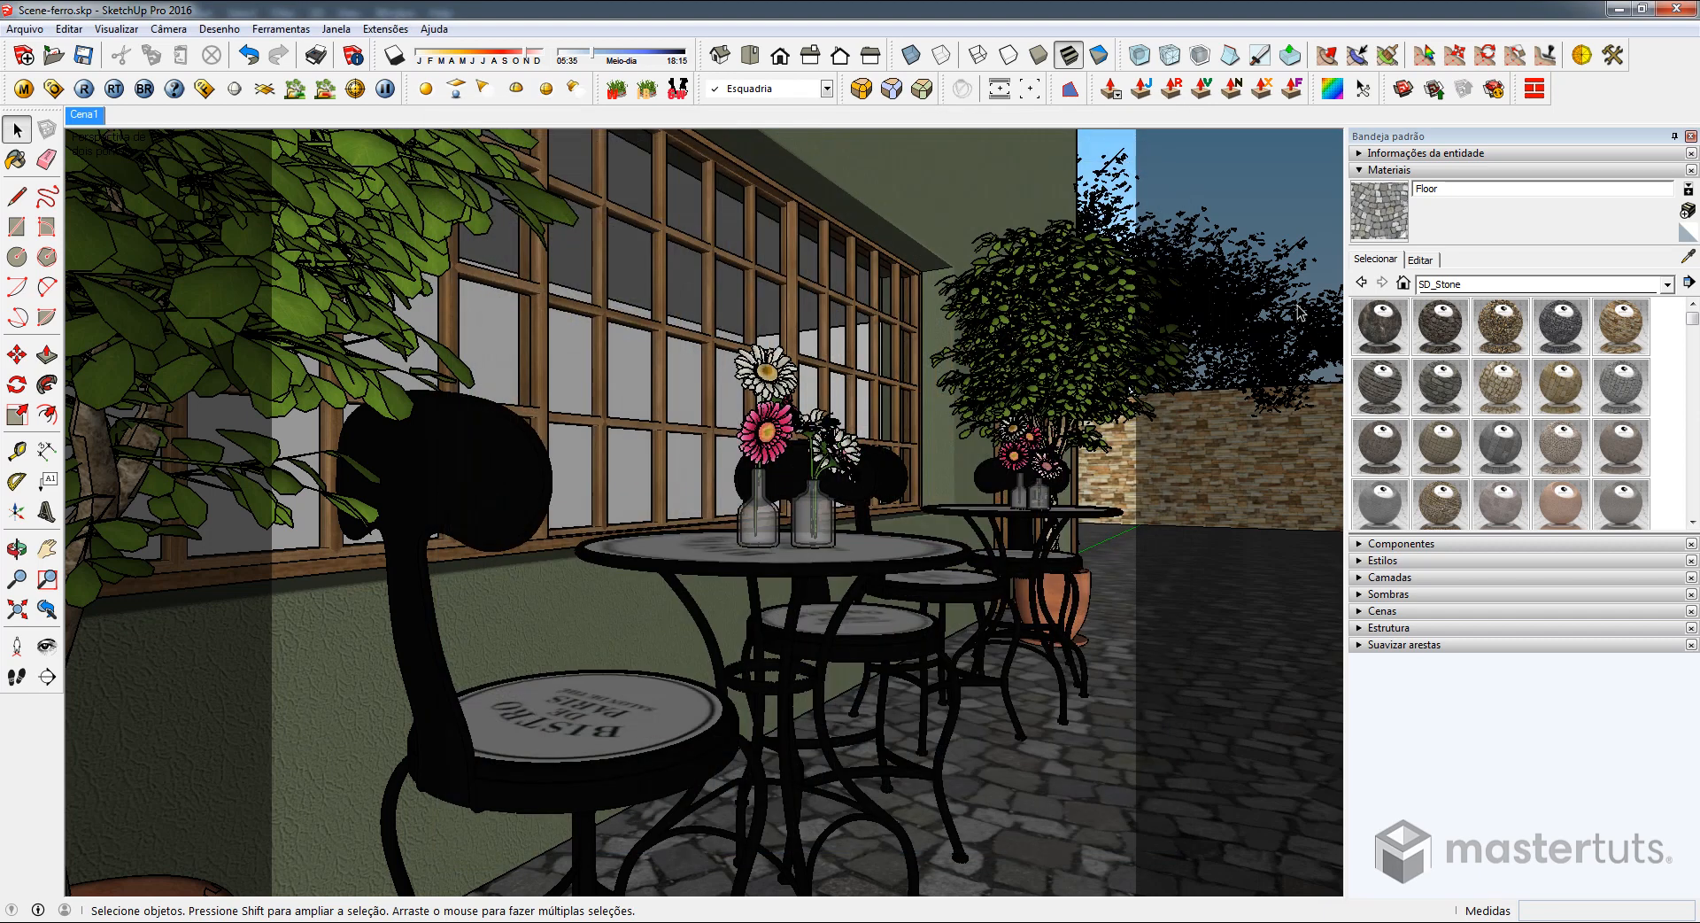
# Sample the black material from the chair's backrest and bring up the V-Ray material editor
pyautogui.click(1688, 256)
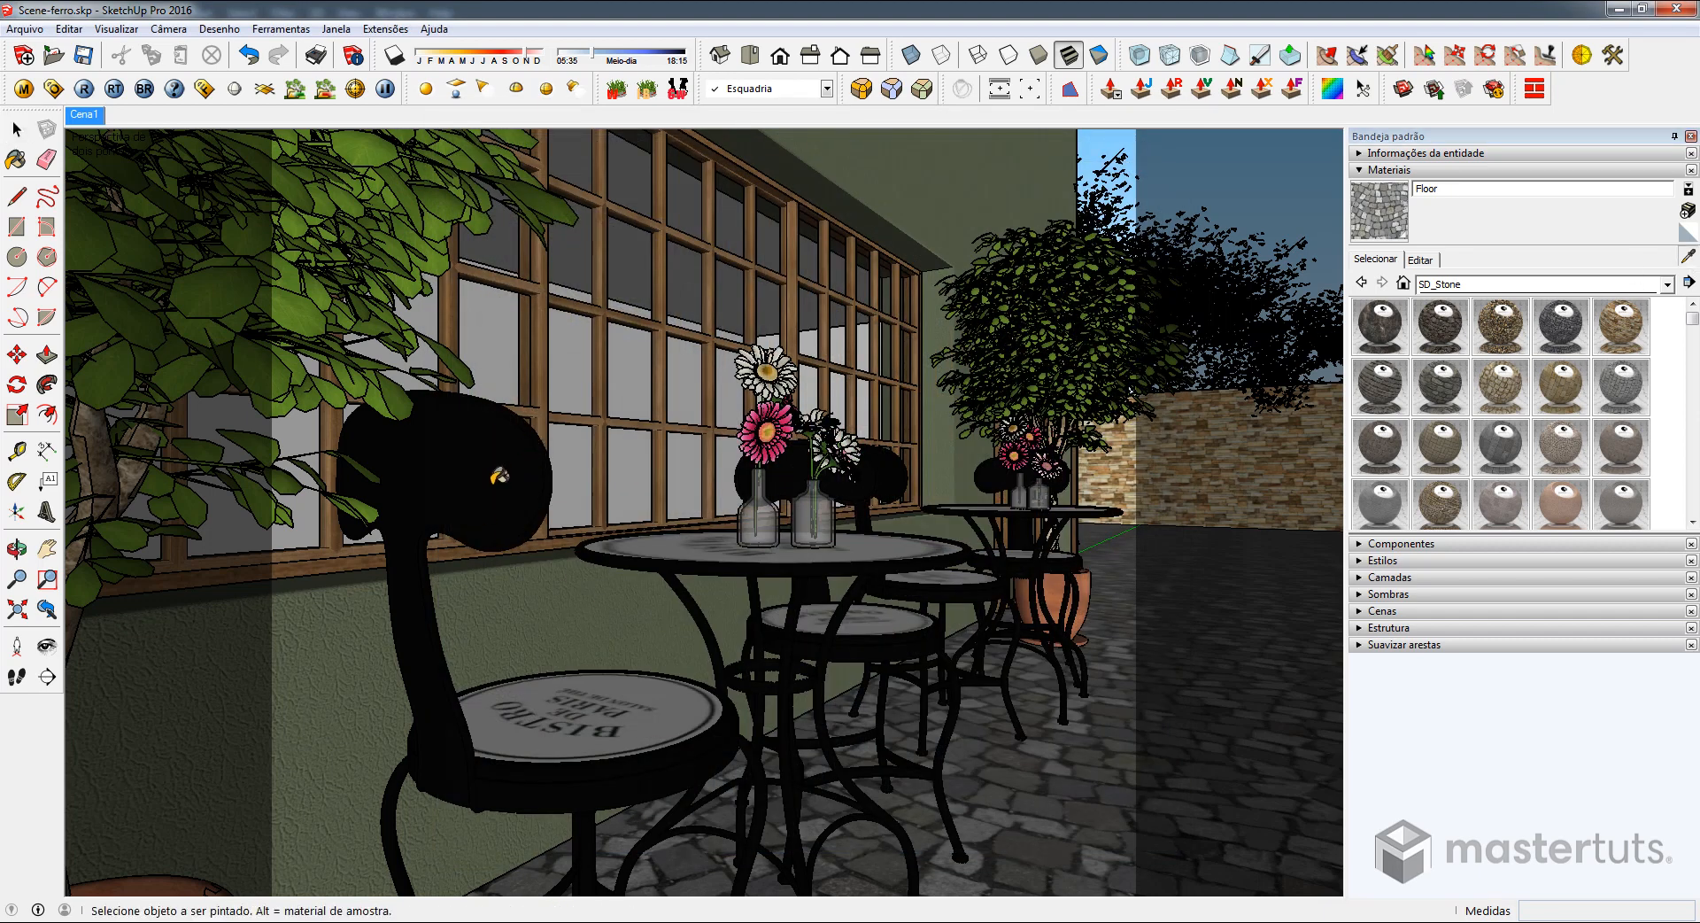
pyautogui.click(496, 482)
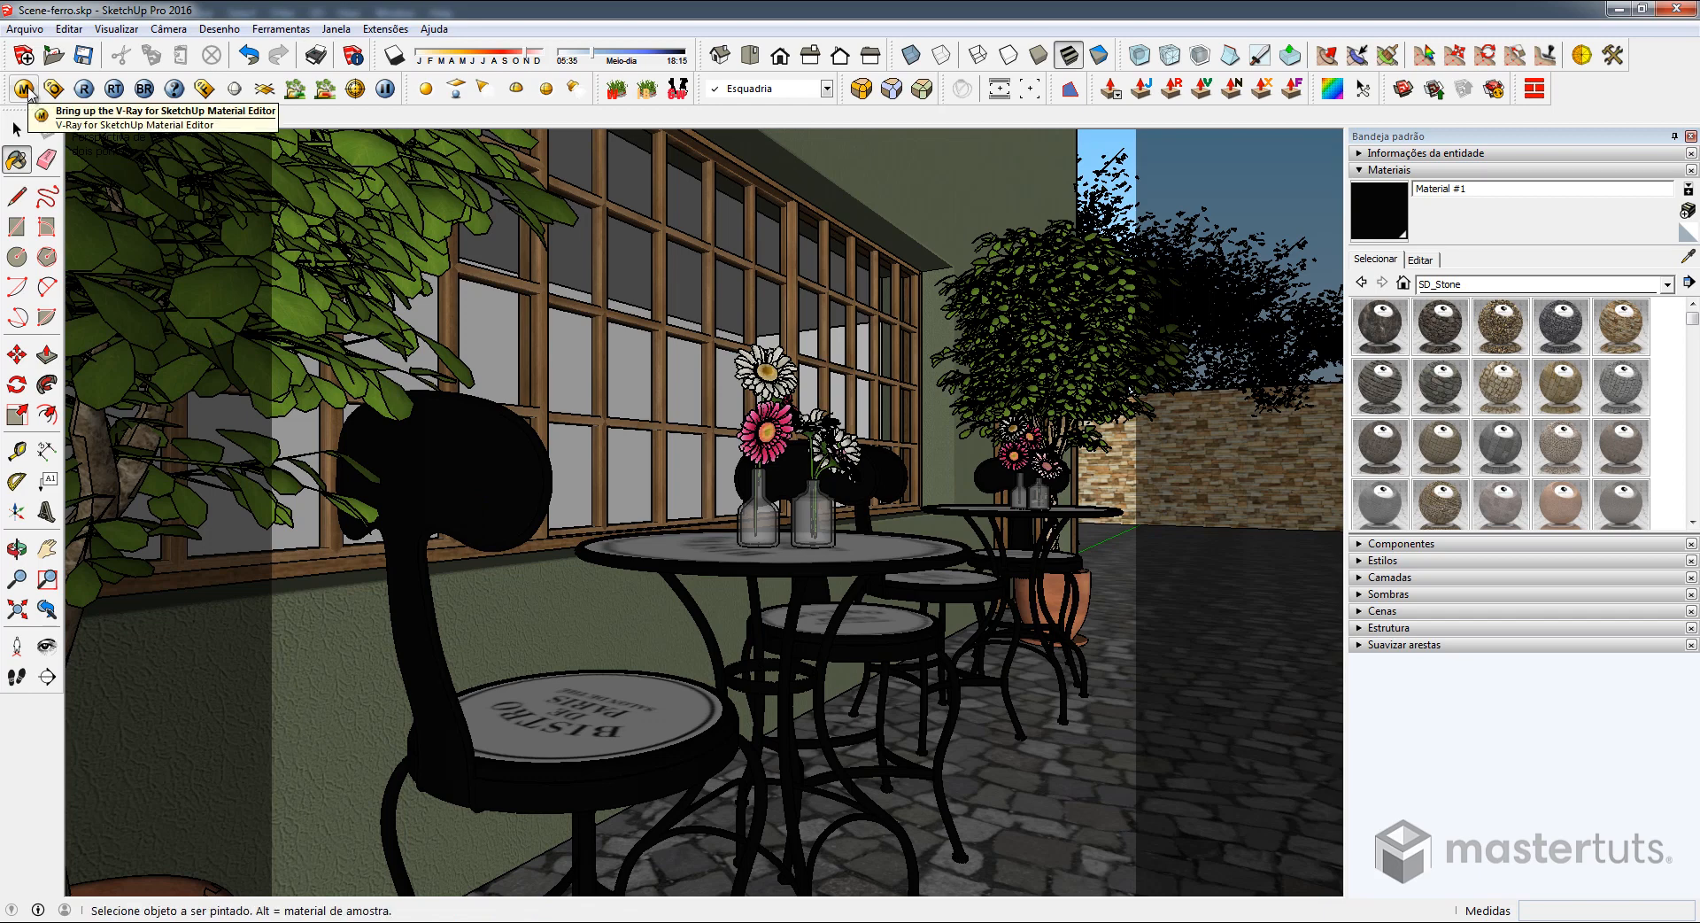
pyautogui.click(24, 90)
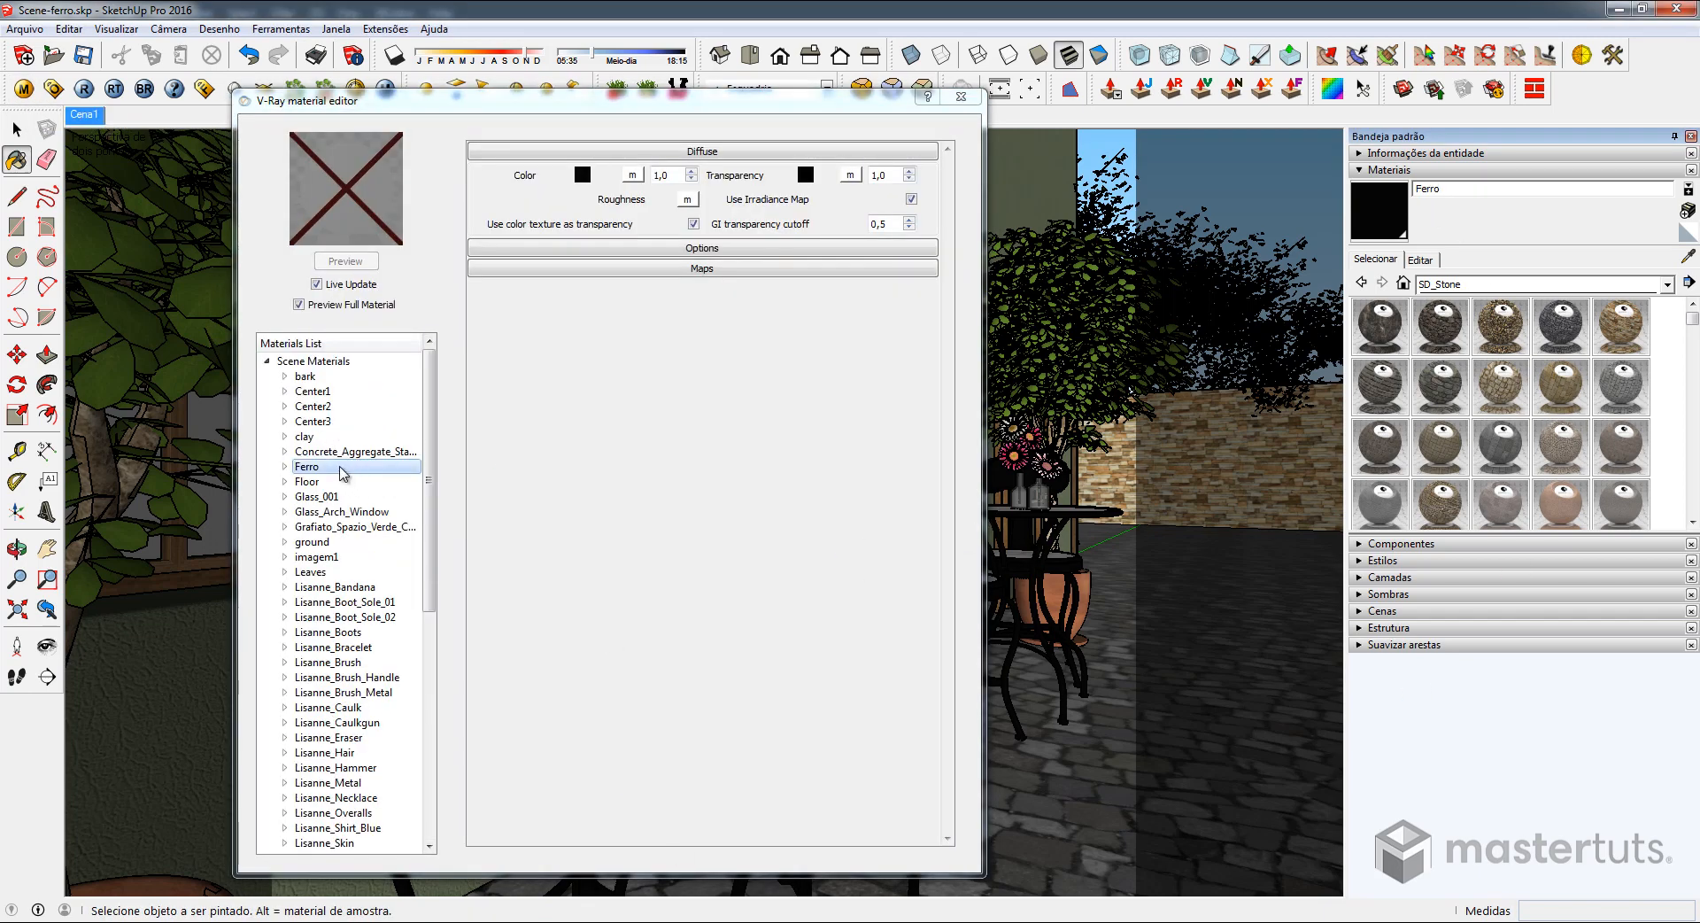
# Add a VRayBRDF layer to the Ferro material
pyautogui.rightClick(339, 470)
pyautogui.moveTo(412, 479)
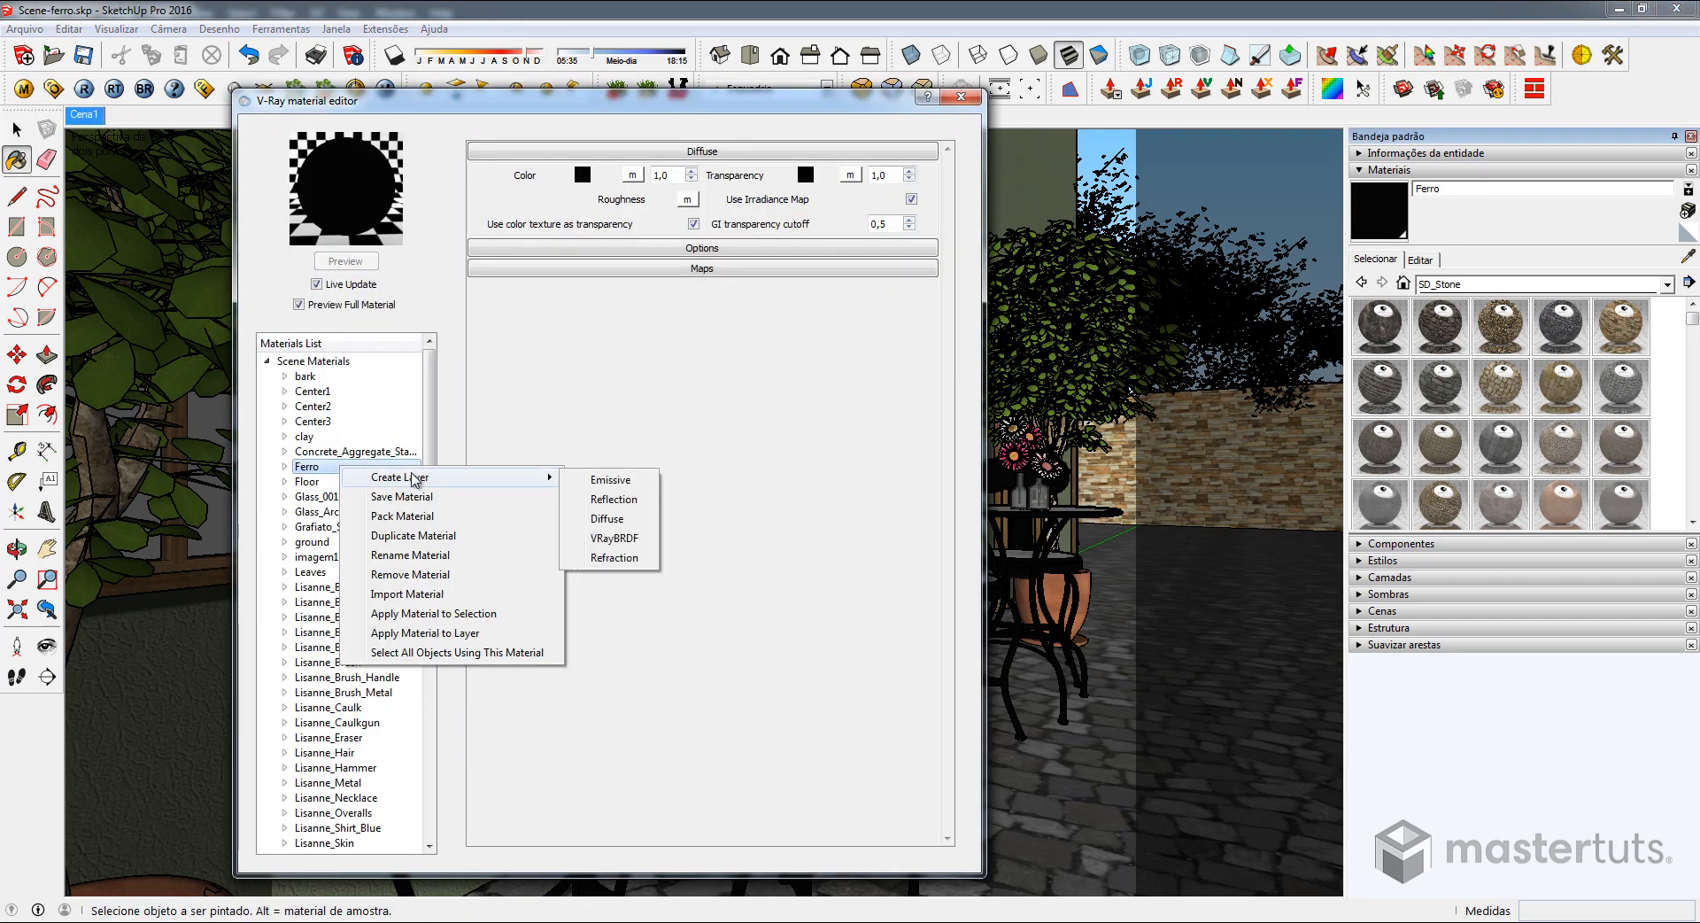
pyautogui.click(655, 537)
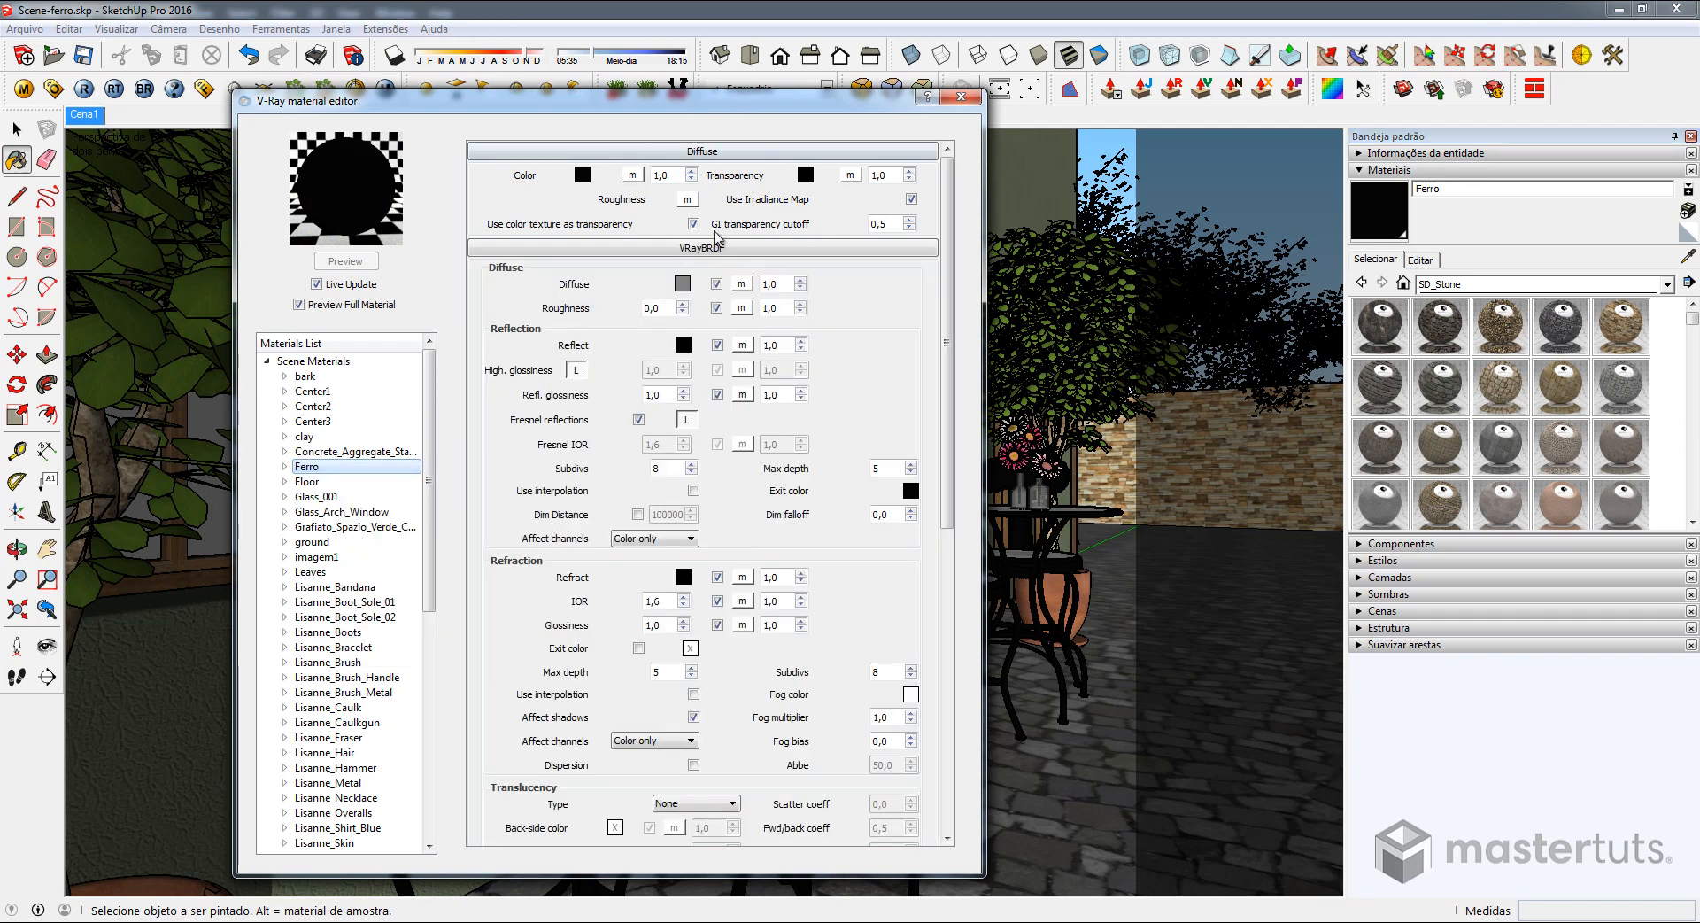
# Delete the original Diffuse layer from the Ferro material, keeping only VRayBRDF
pyautogui.click(284, 467)
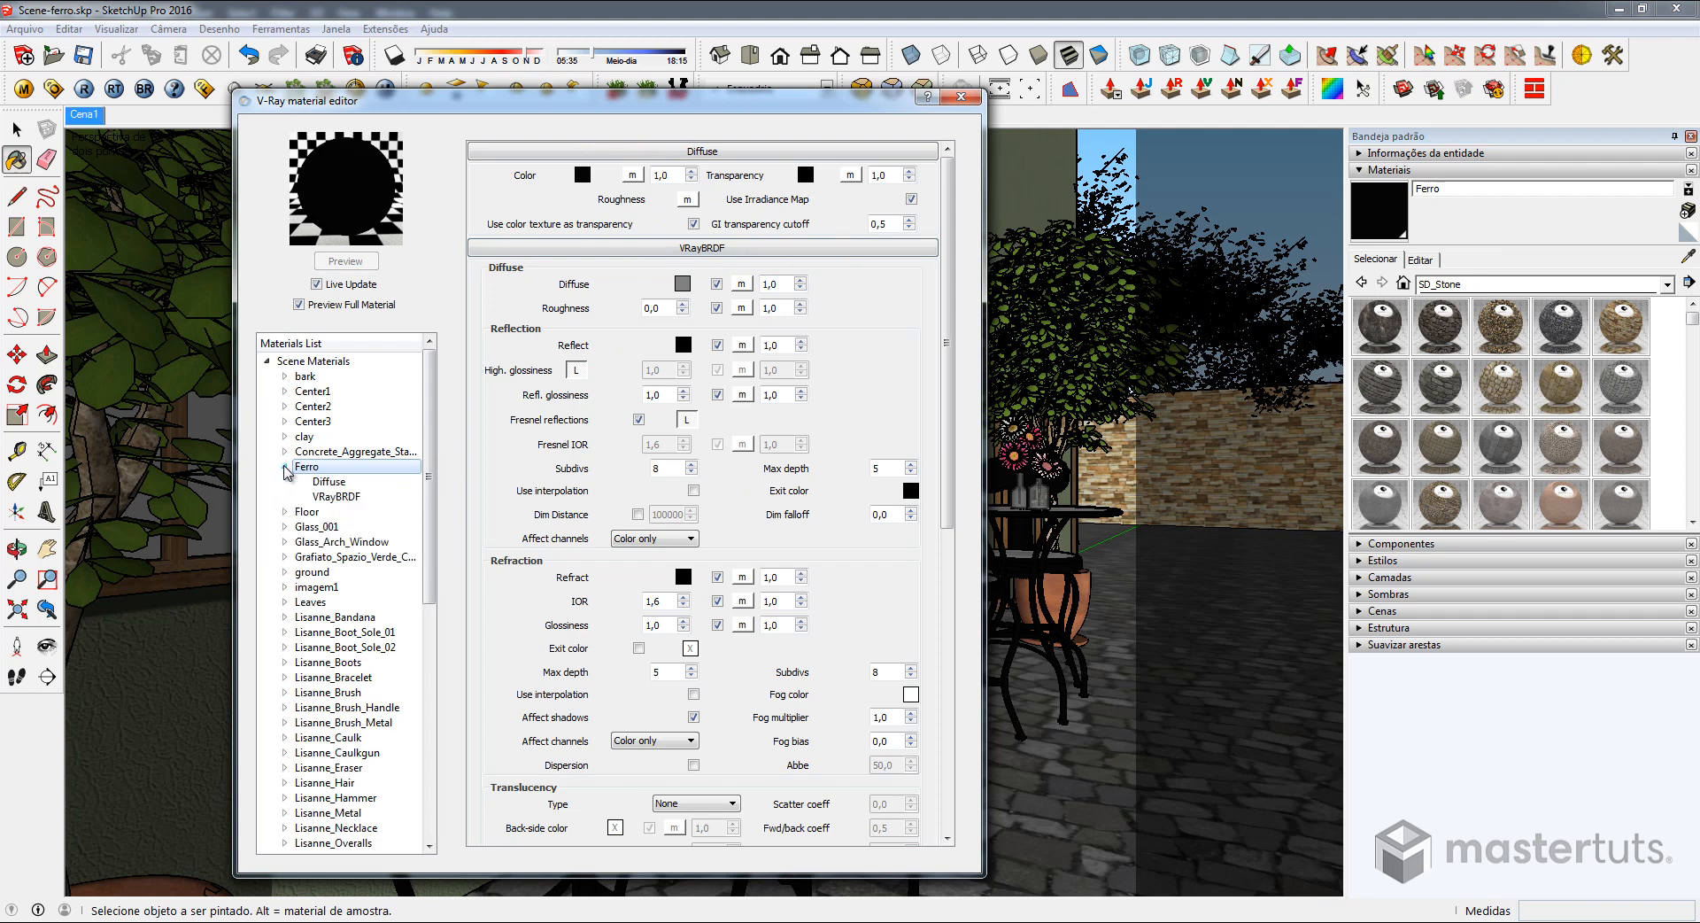
pyautogui.click(328, 482)
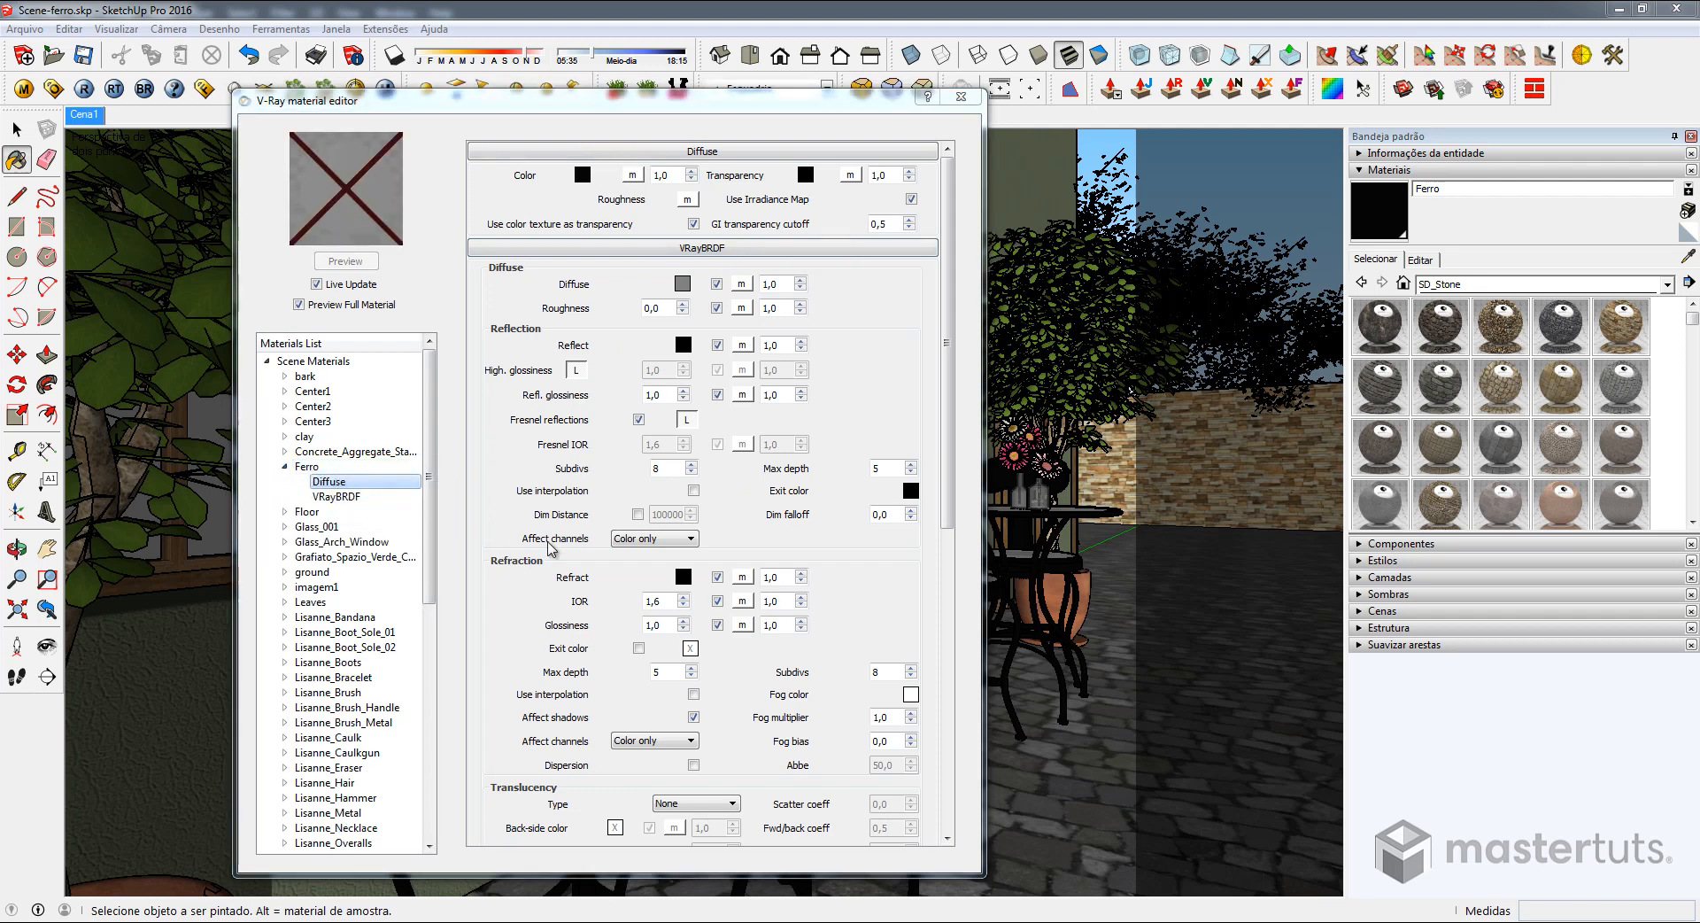
pyautogui.press('Delete')
pyautogui.click(925, 486)
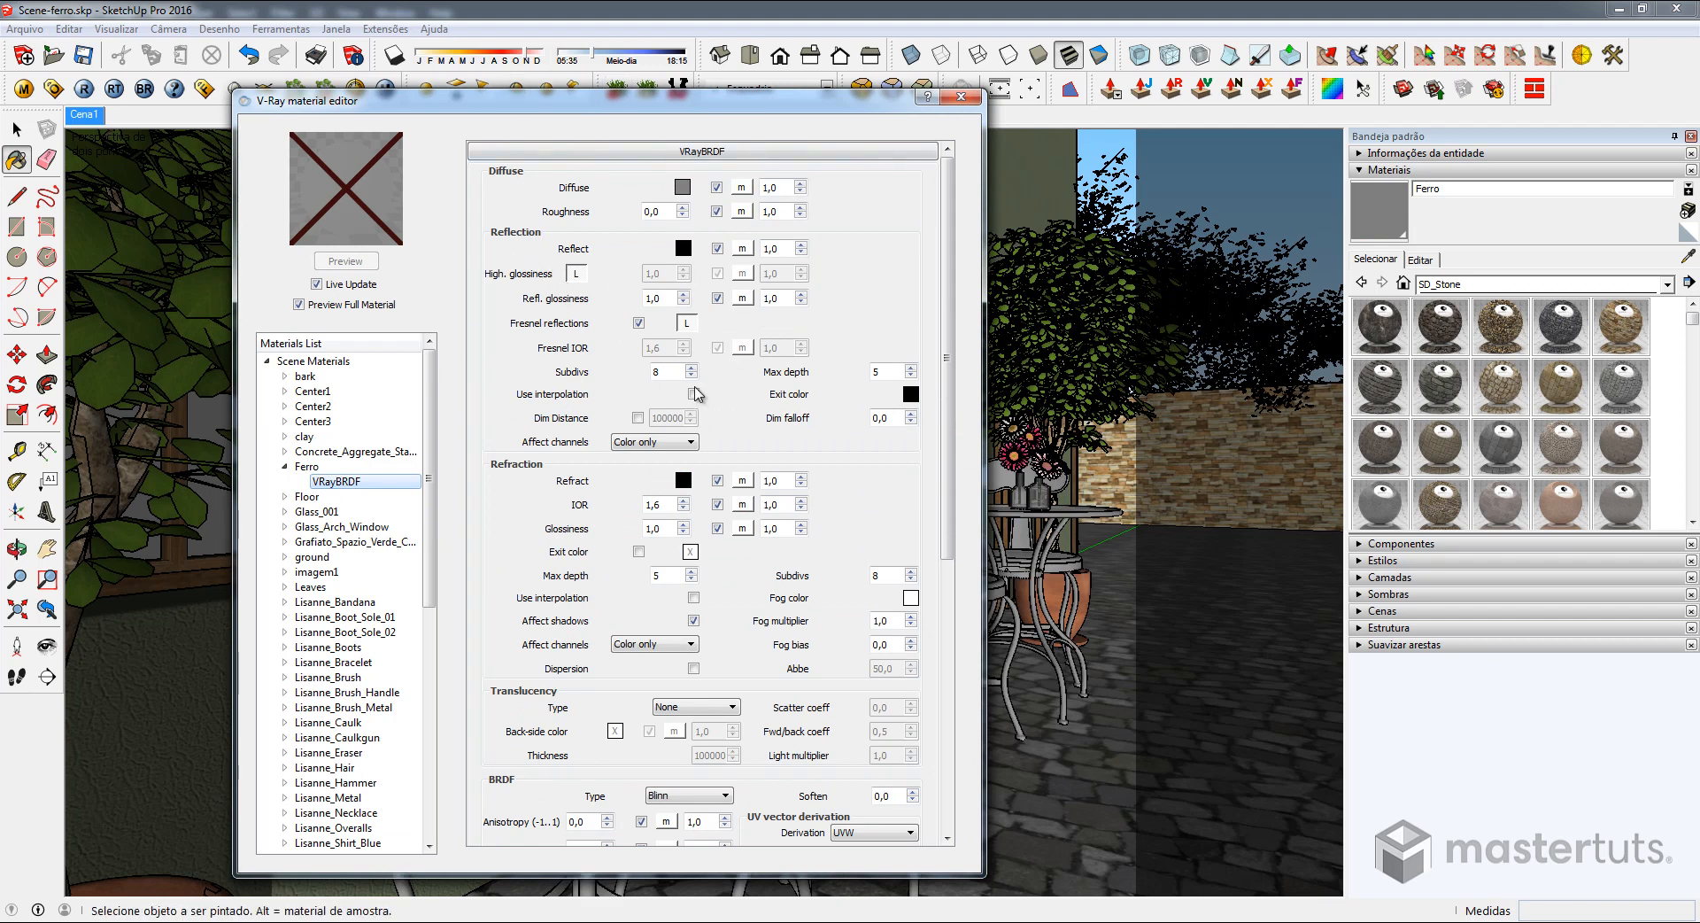
# Load Iron_dif.jpg as a TexBitmap into the Ferro material's Diffuse map
pyautogui.moveTo(826, 109); pyautogui.dragTo(937, 109)
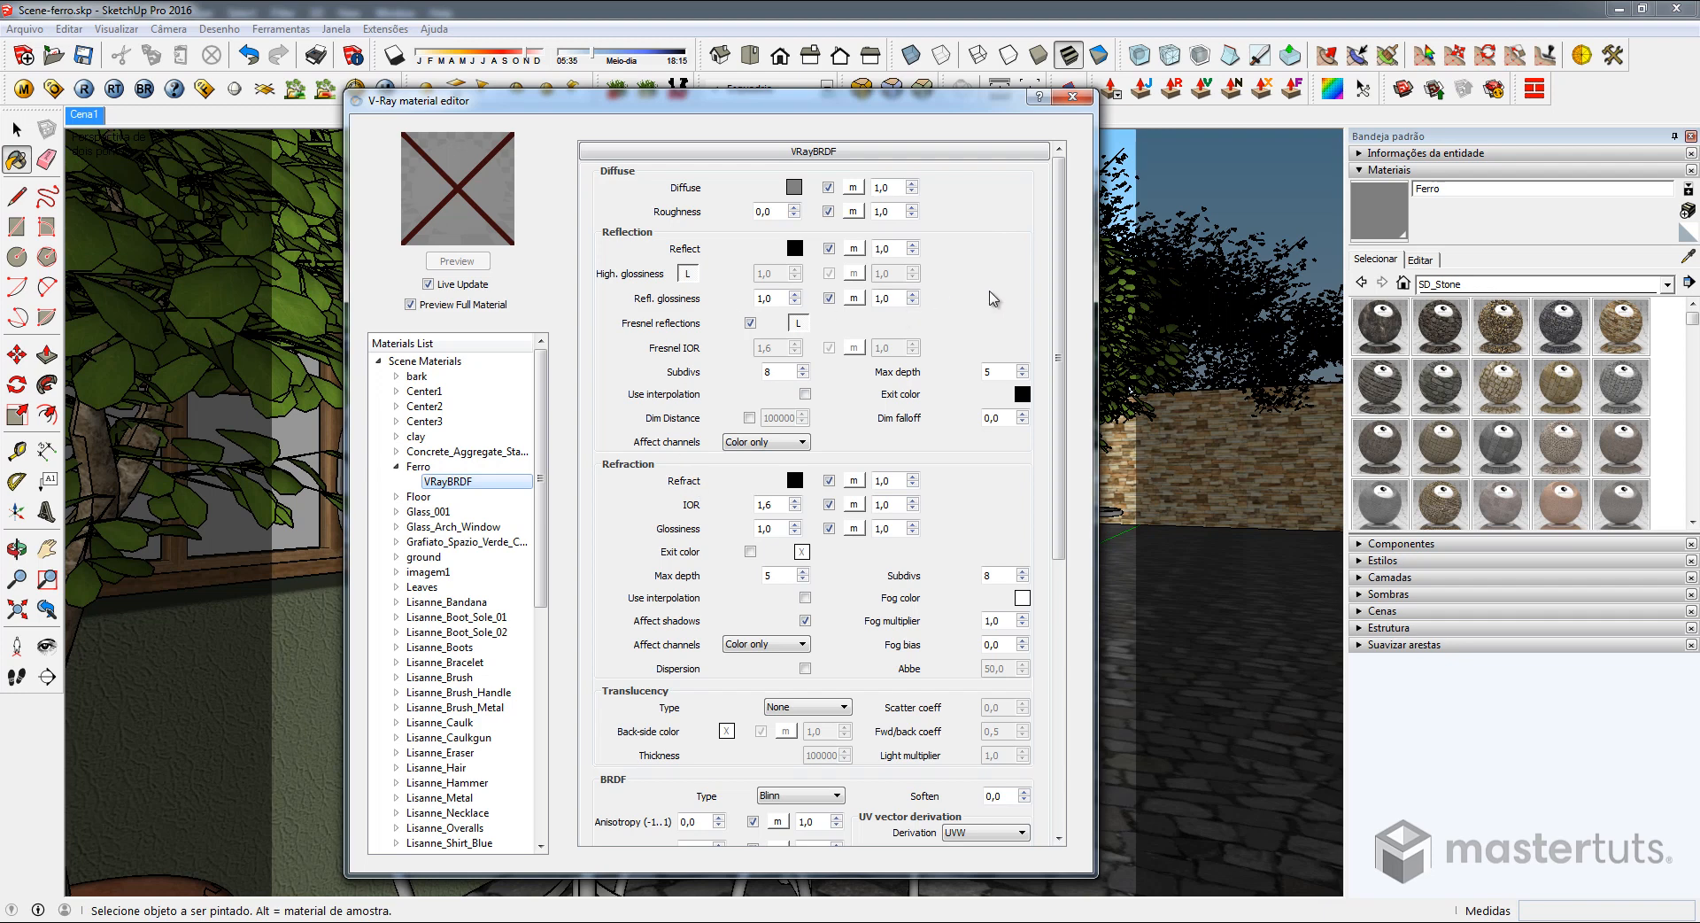
pyautogui.doubleClick(418, 469)
pyautogui.click(418, 467)
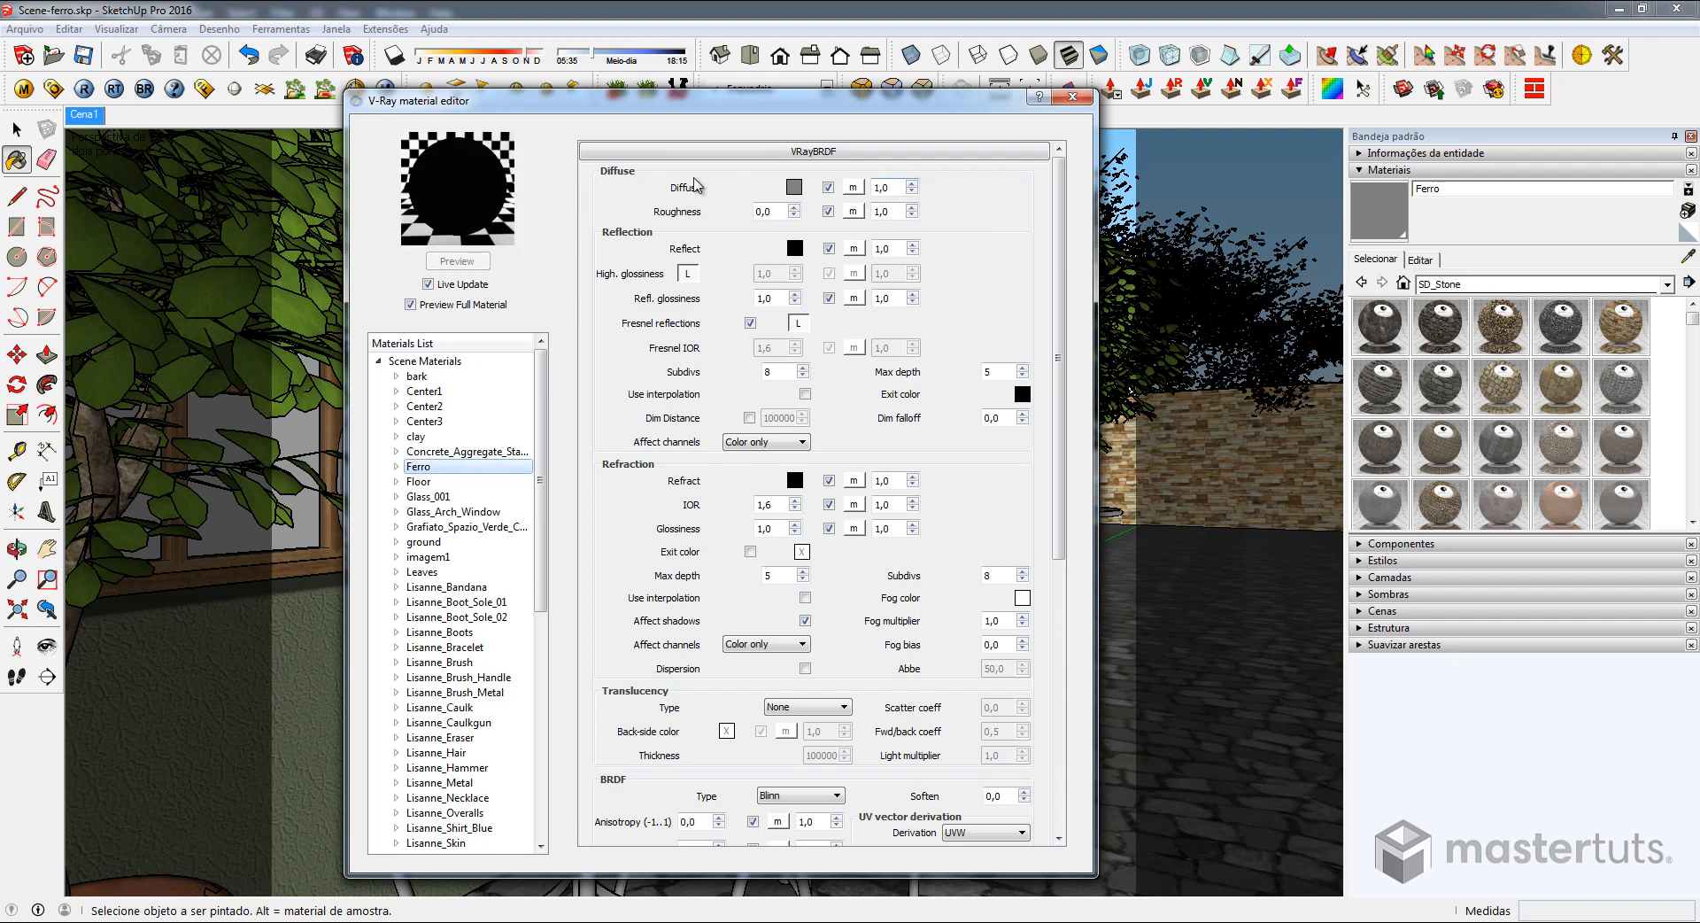
pyautogui.click(855, 187)
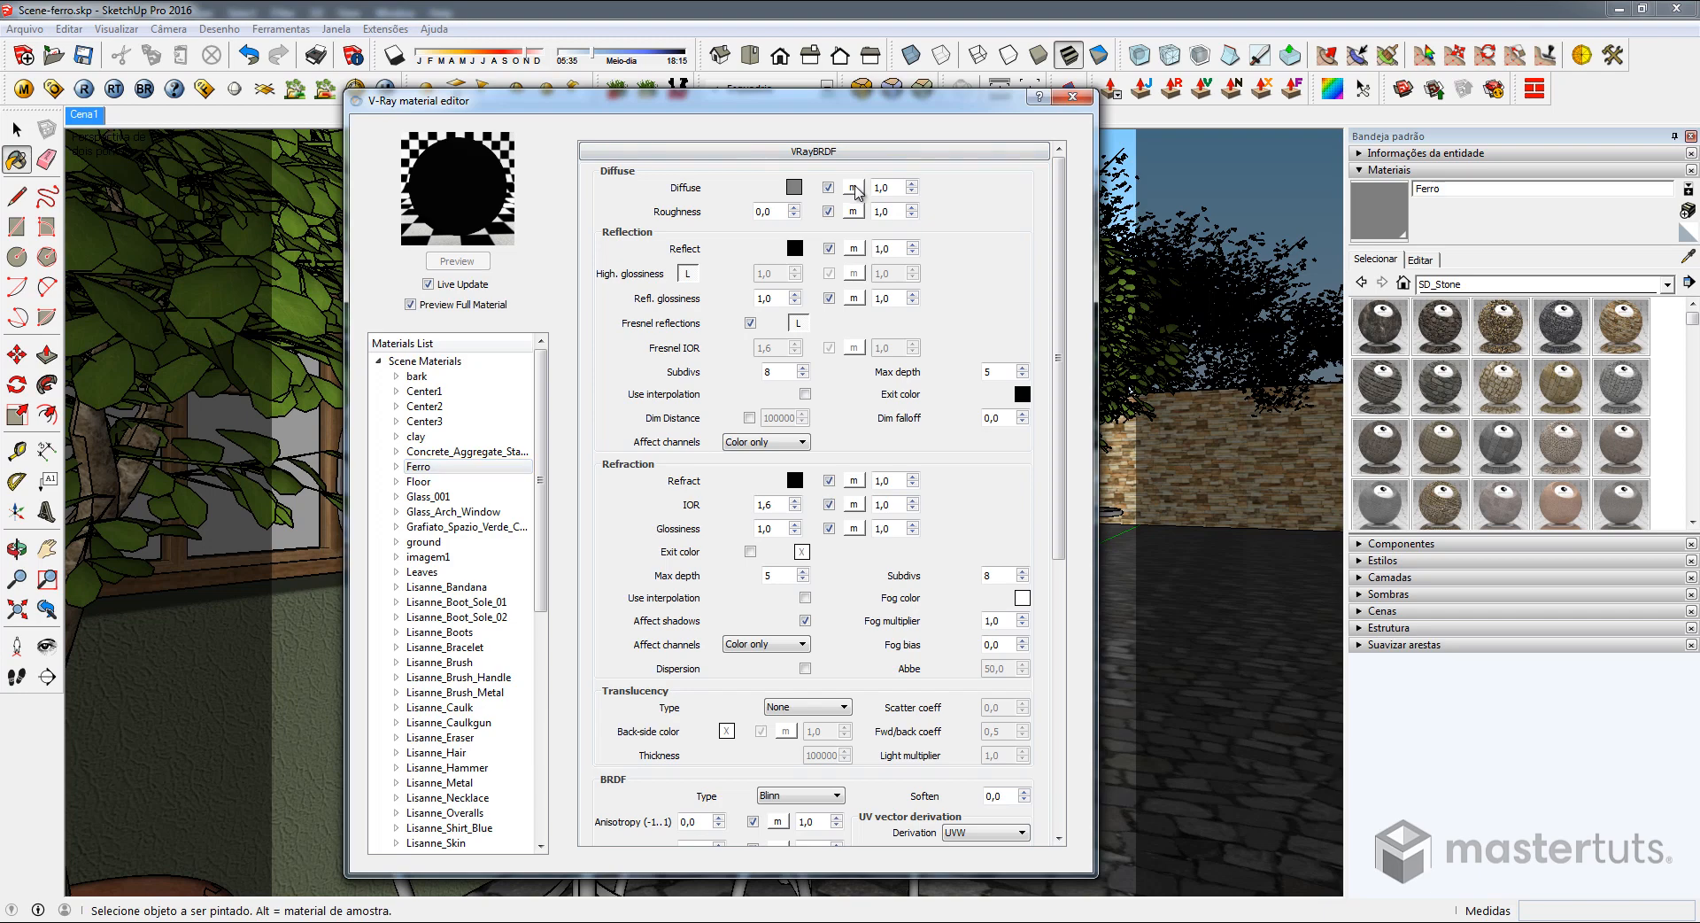
pyautogui.click(266, 319)
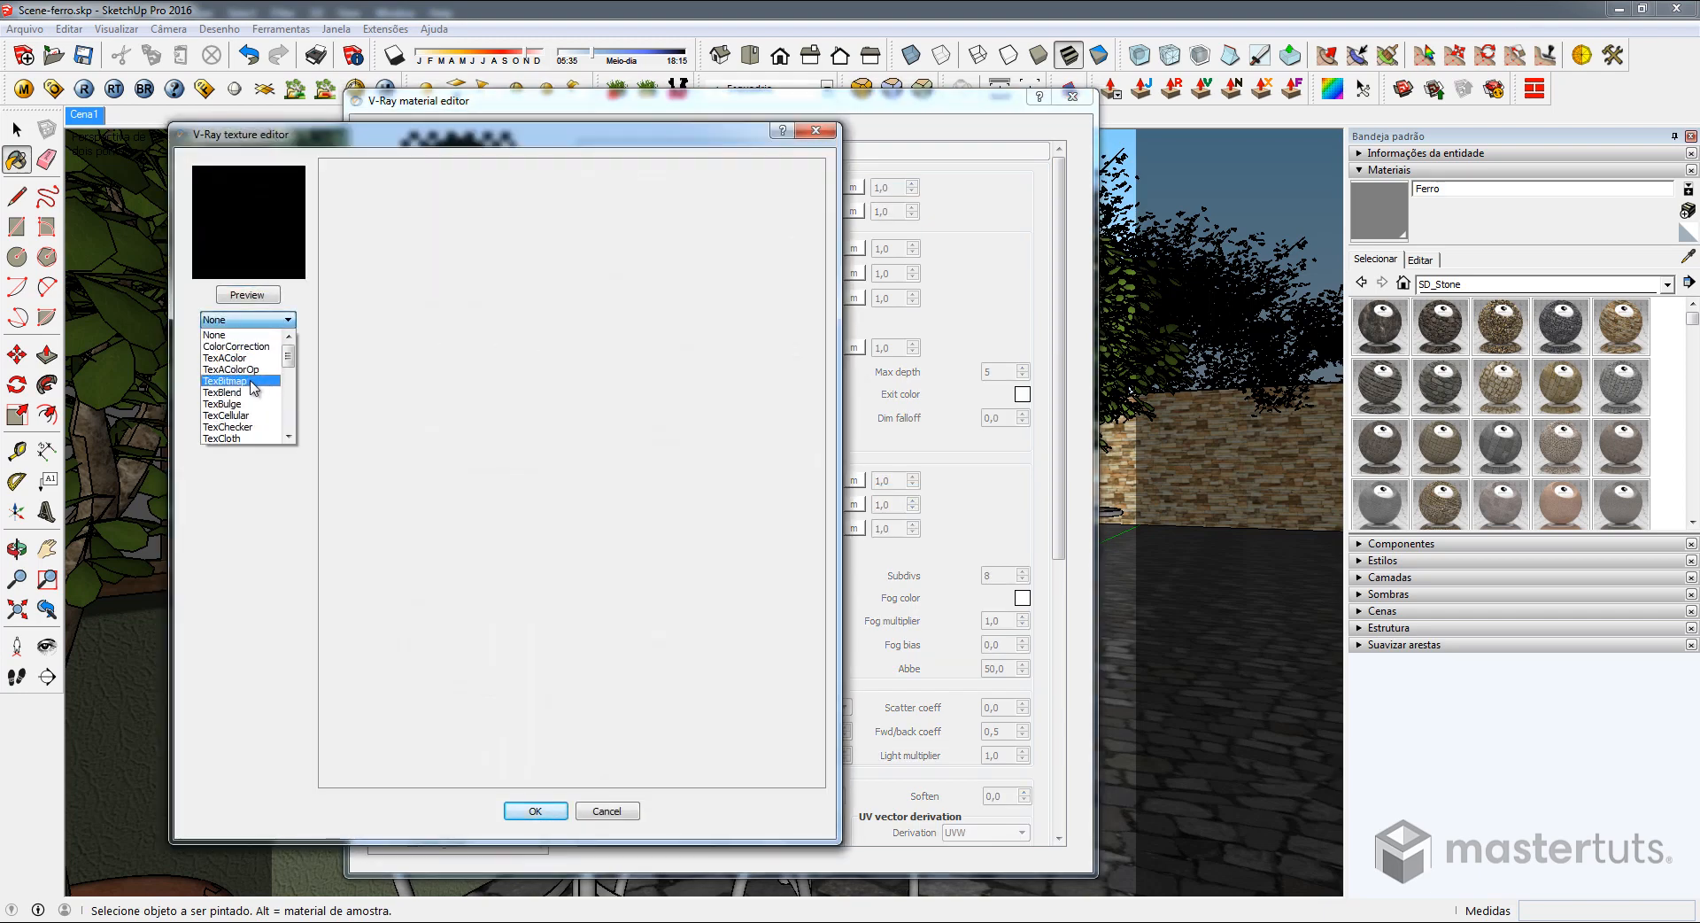
pyautogui.click(249, 381)
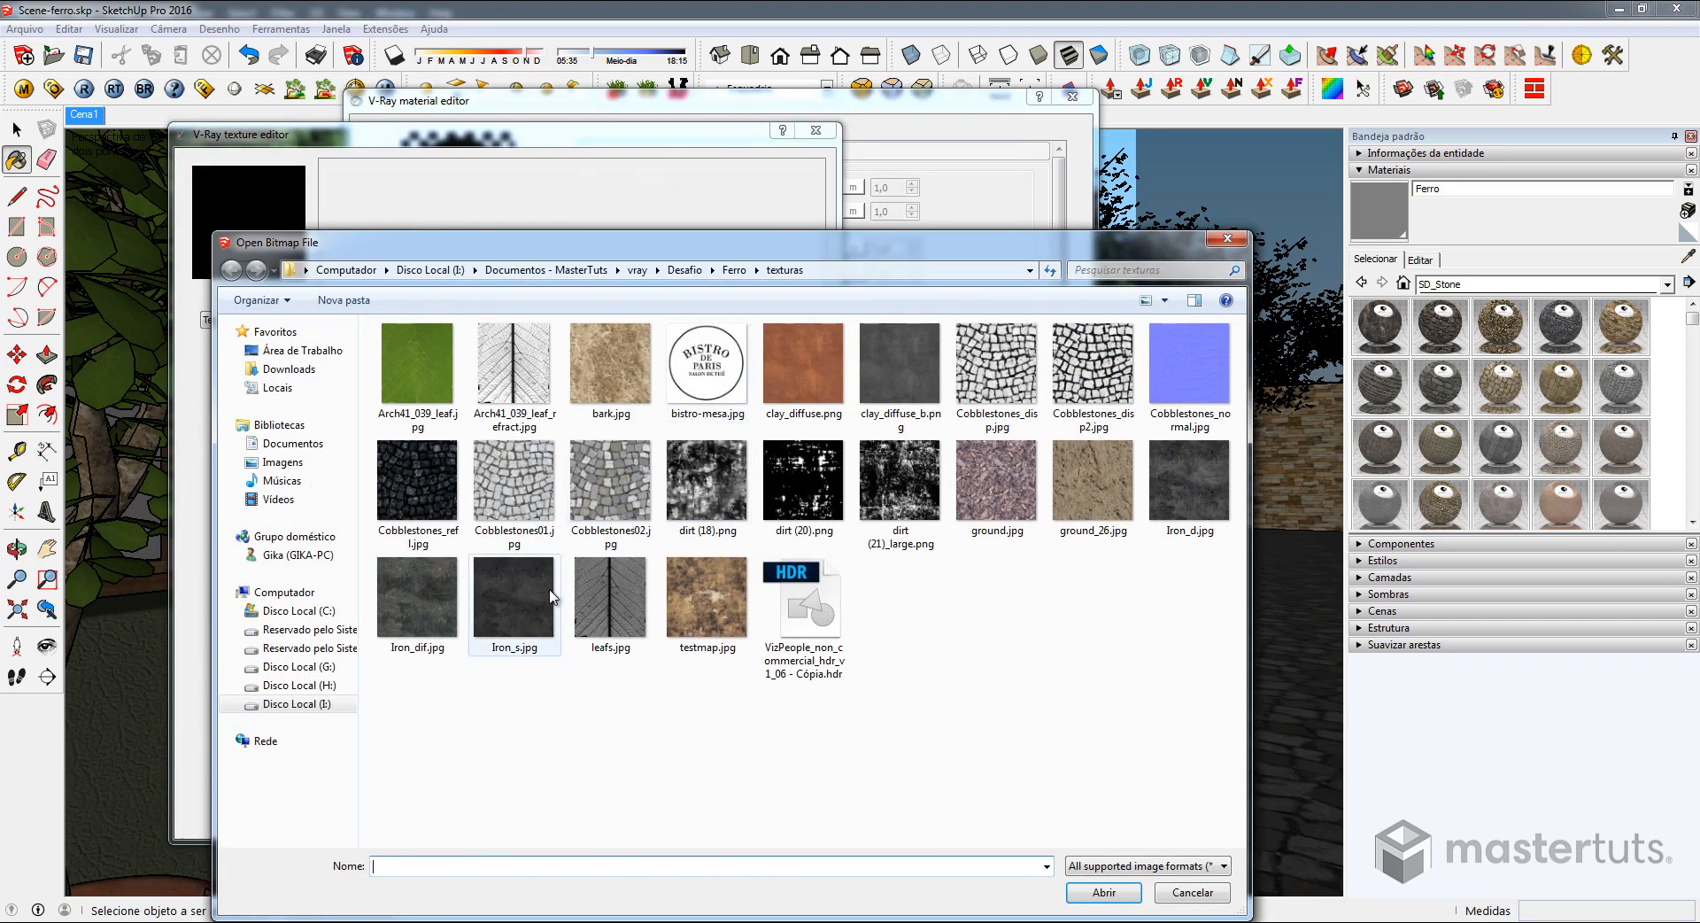
pyautogui.doubleClick(421, 604)
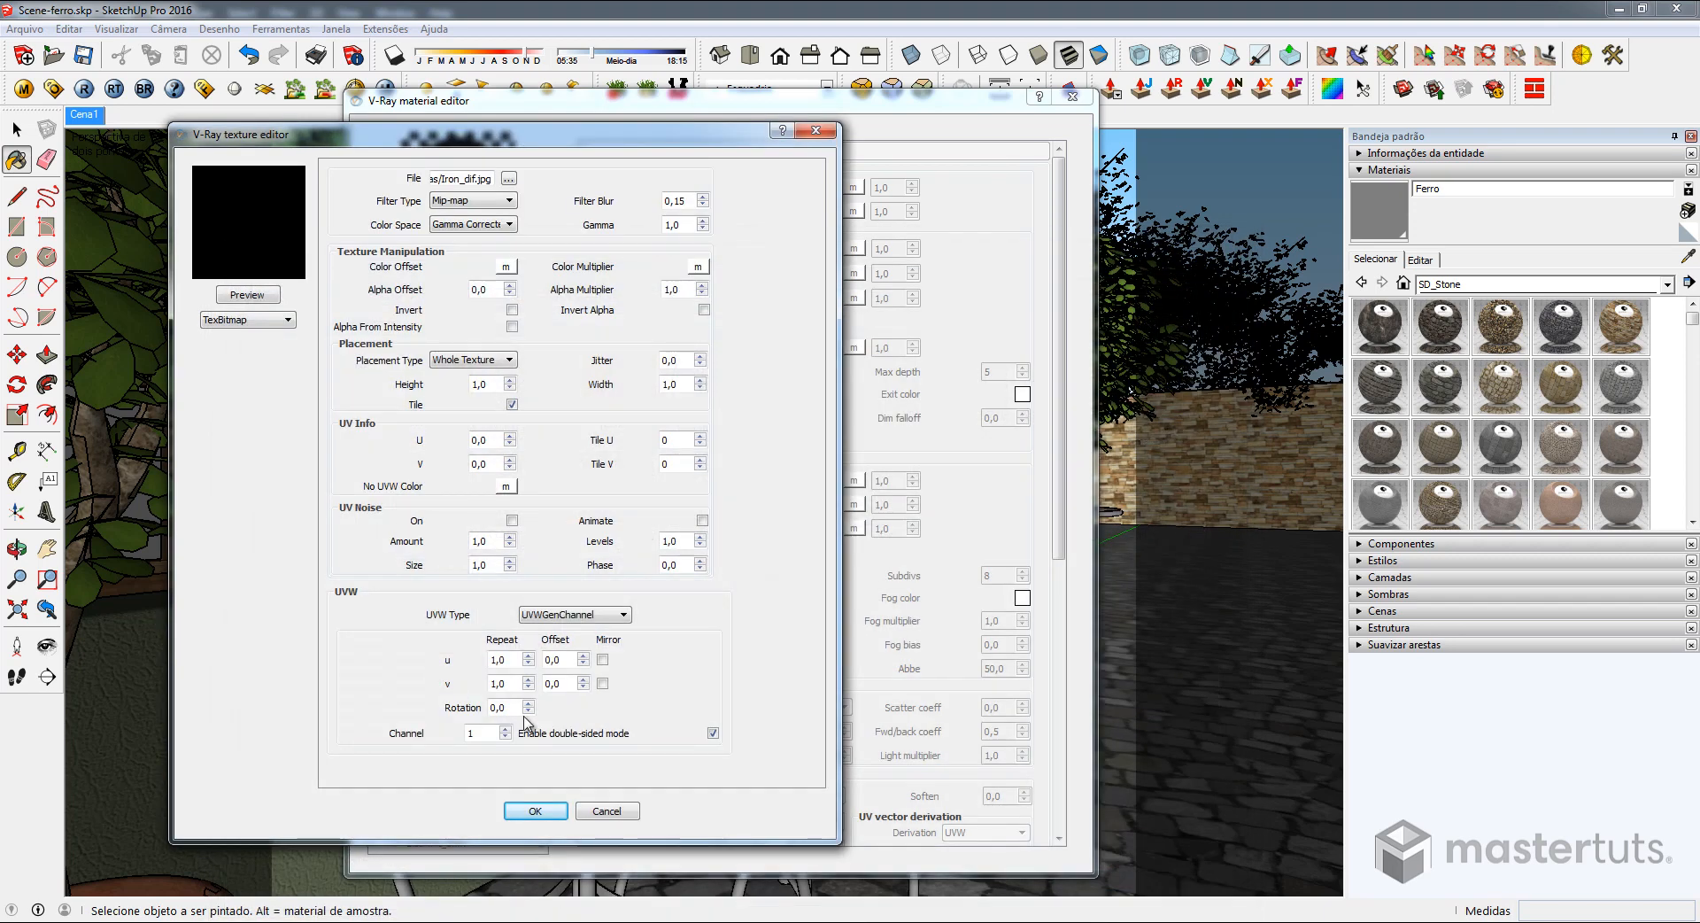
pyautogui.click(536, 810)
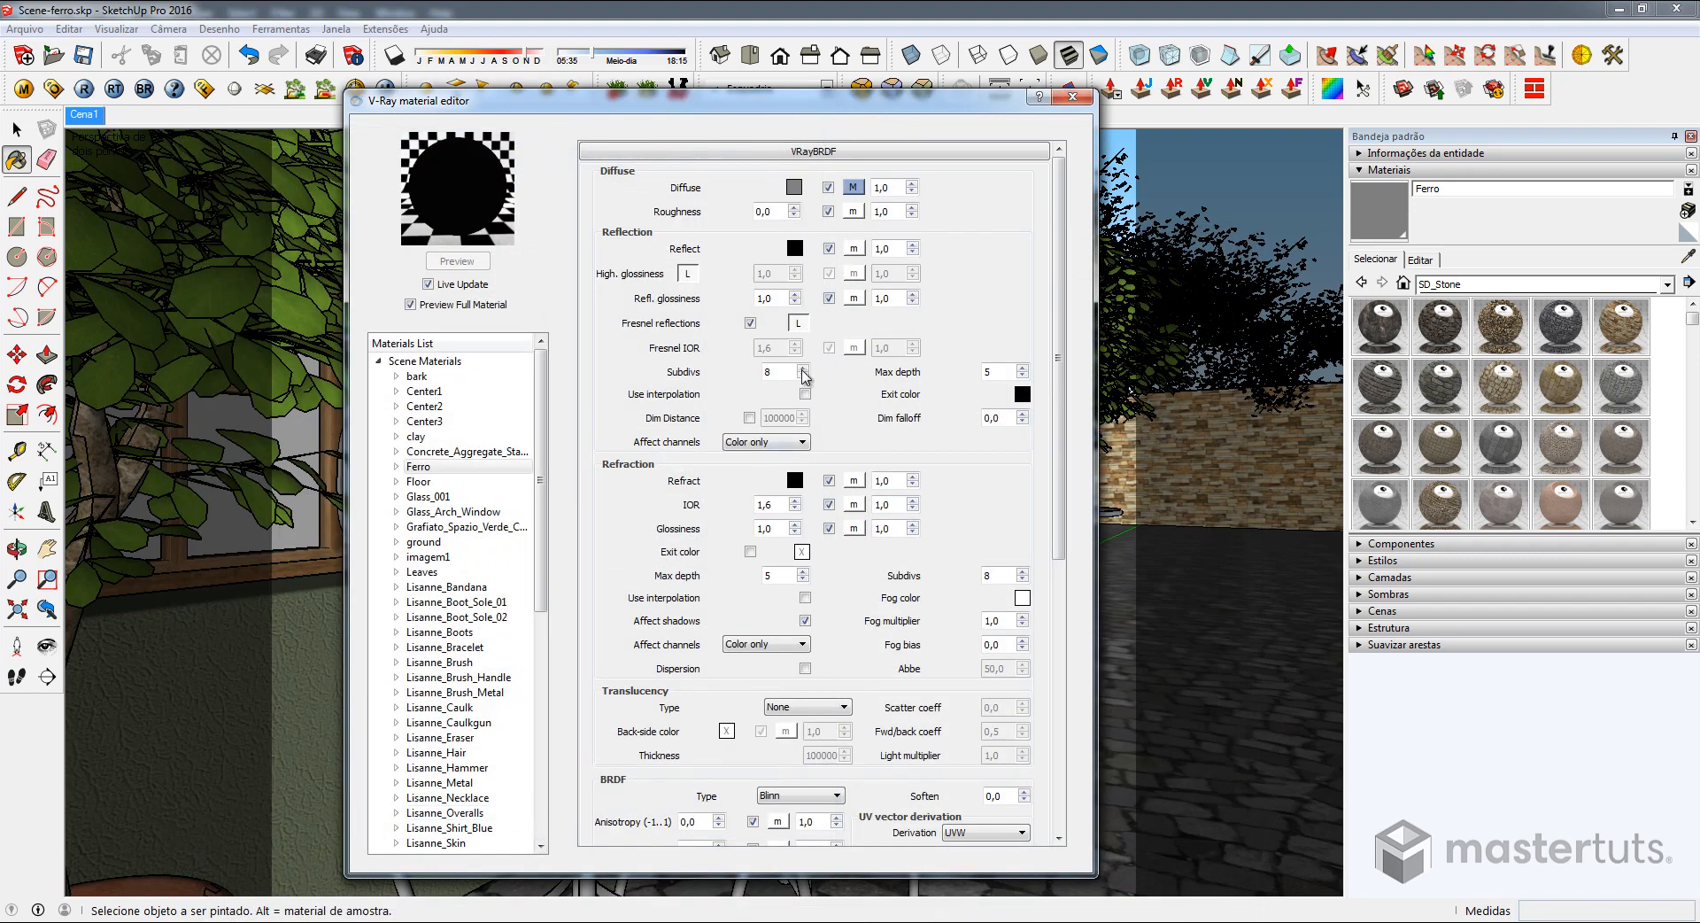
# Open the foreground bistro chair's component for editing and hide the rest of the model
pyautogui.moveTo(879, 110); pyautogui.dragTo(1396, 181)
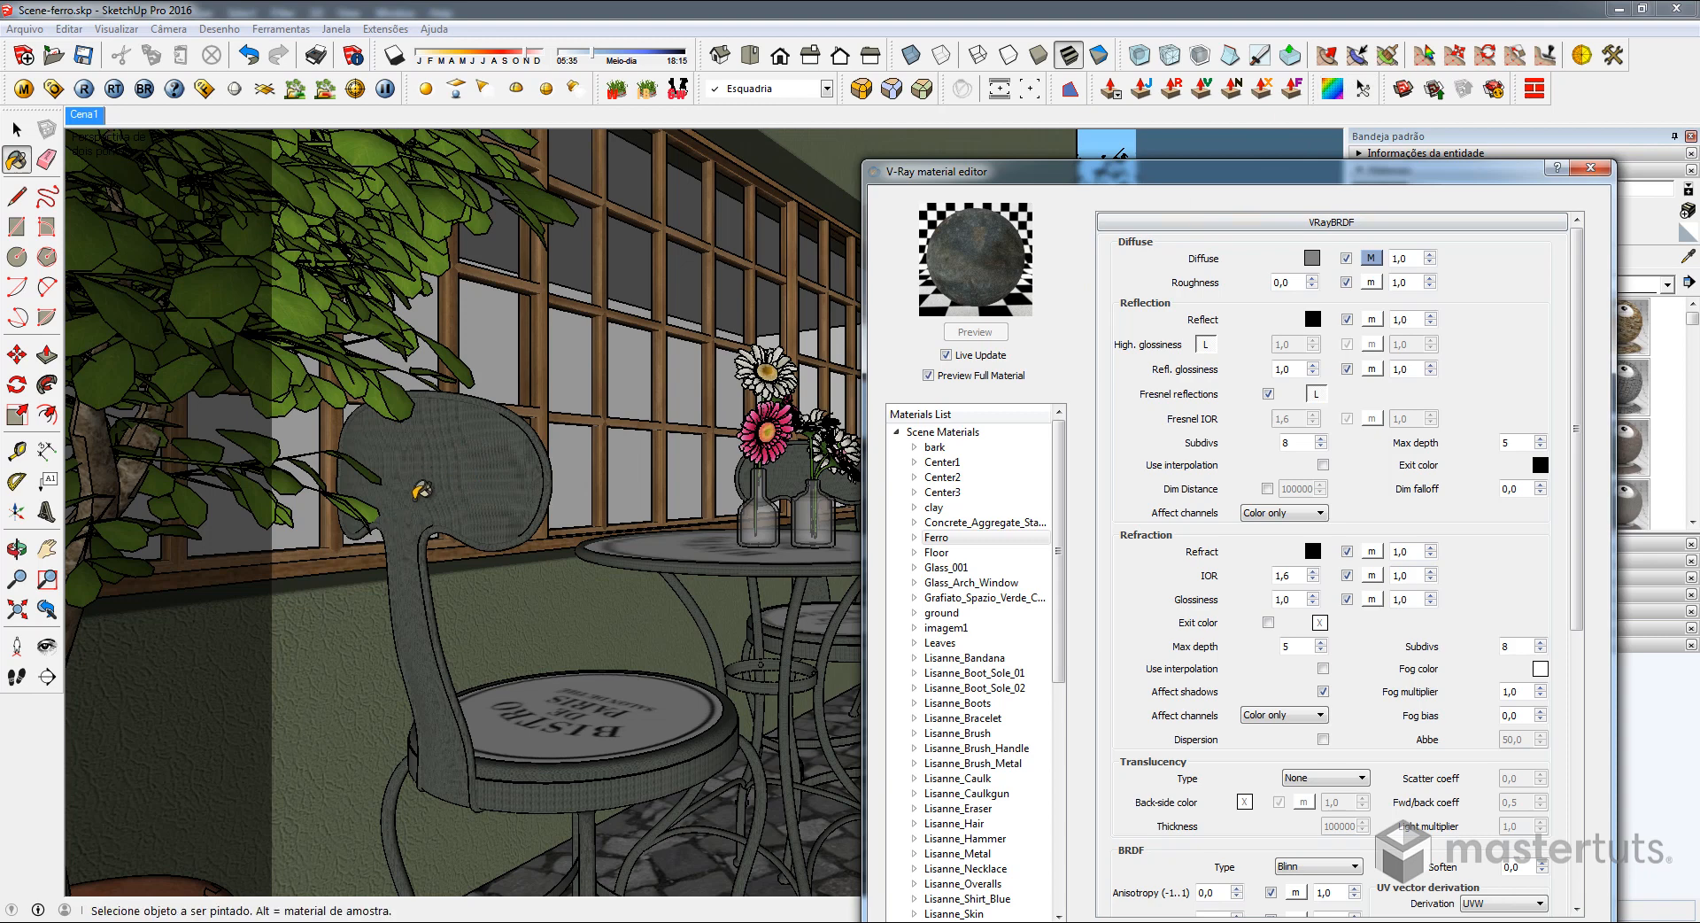
pyautogui.press('space')
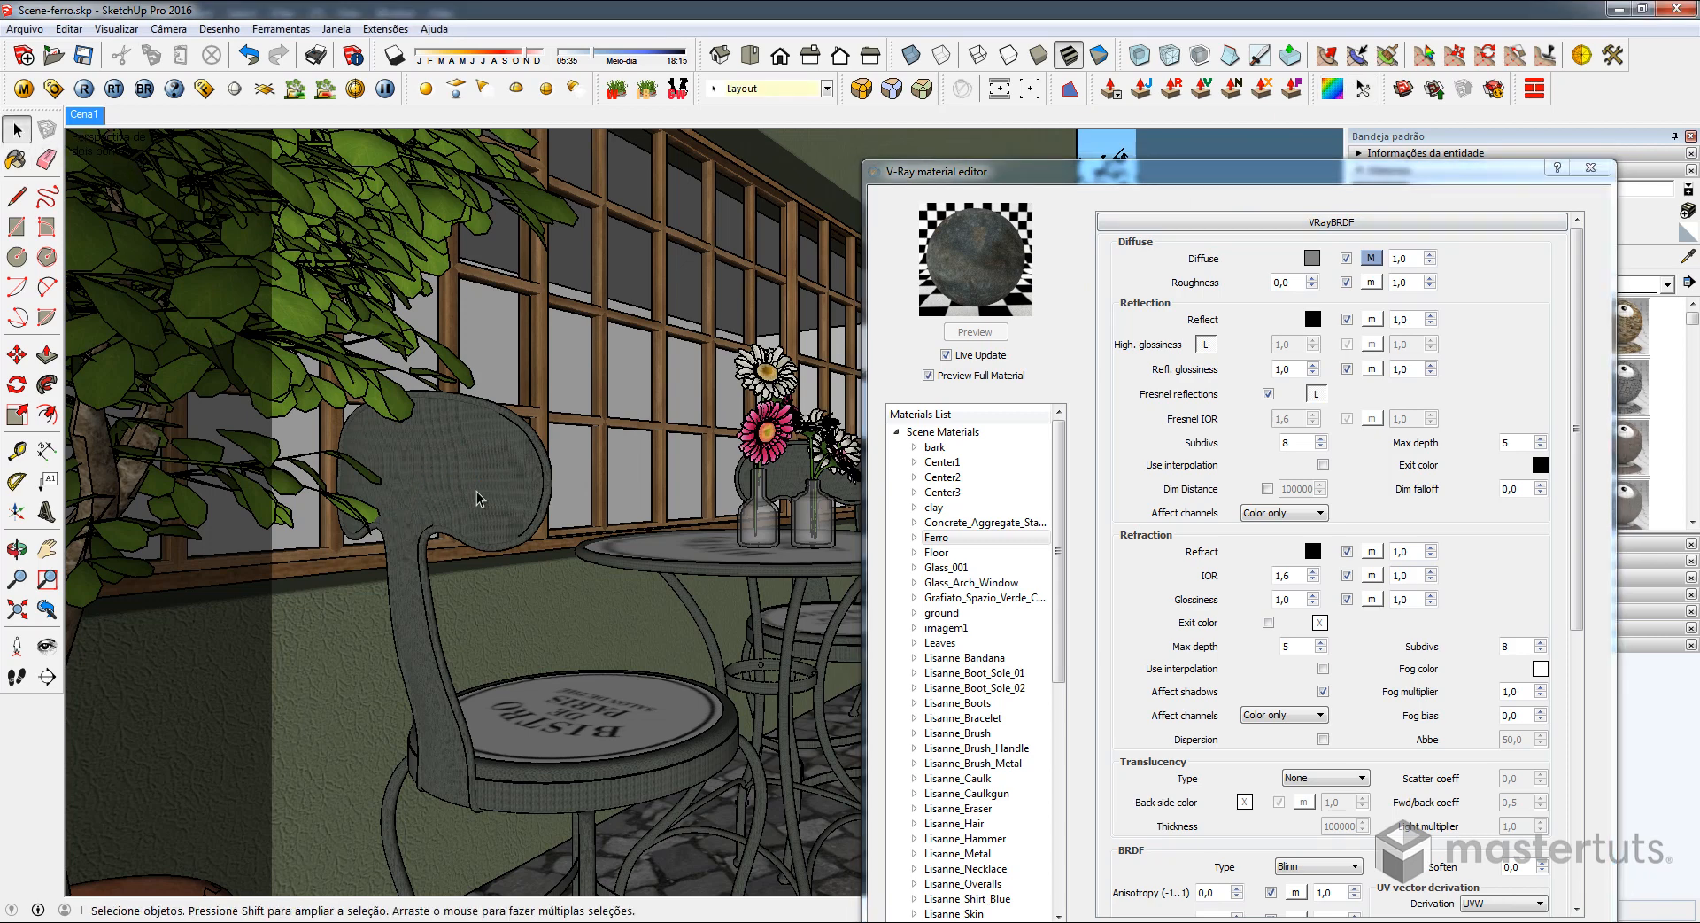
pyautogui.click(478, 498)
pyautogui.doubleClick(474, 485)
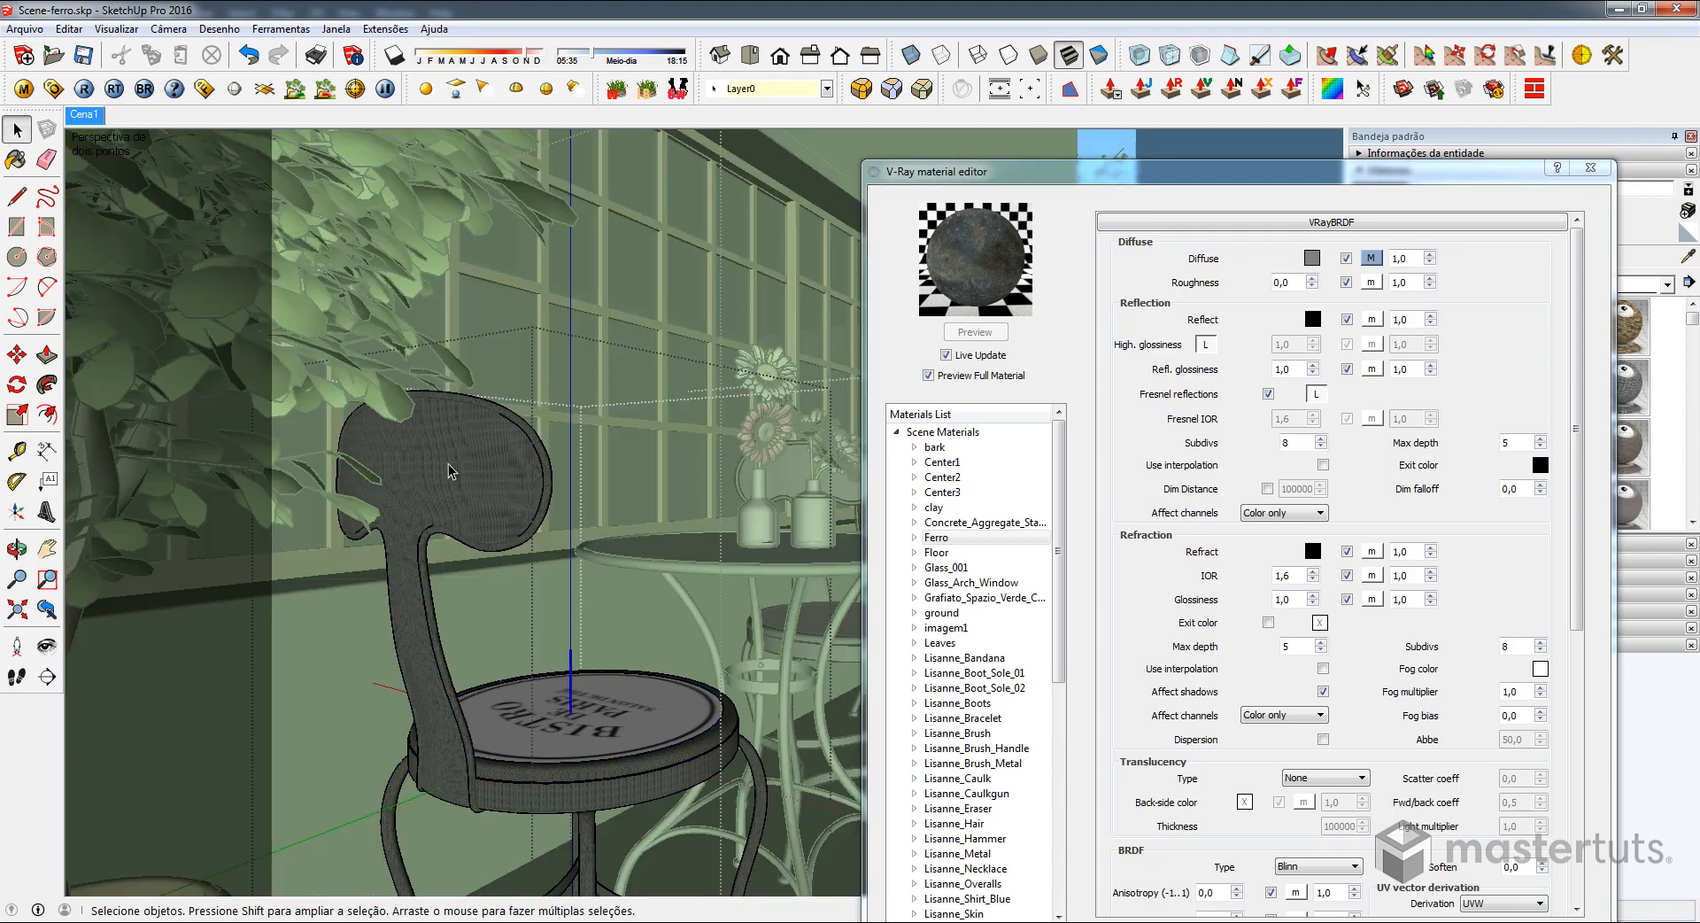
pyautogui.click(407, 518)
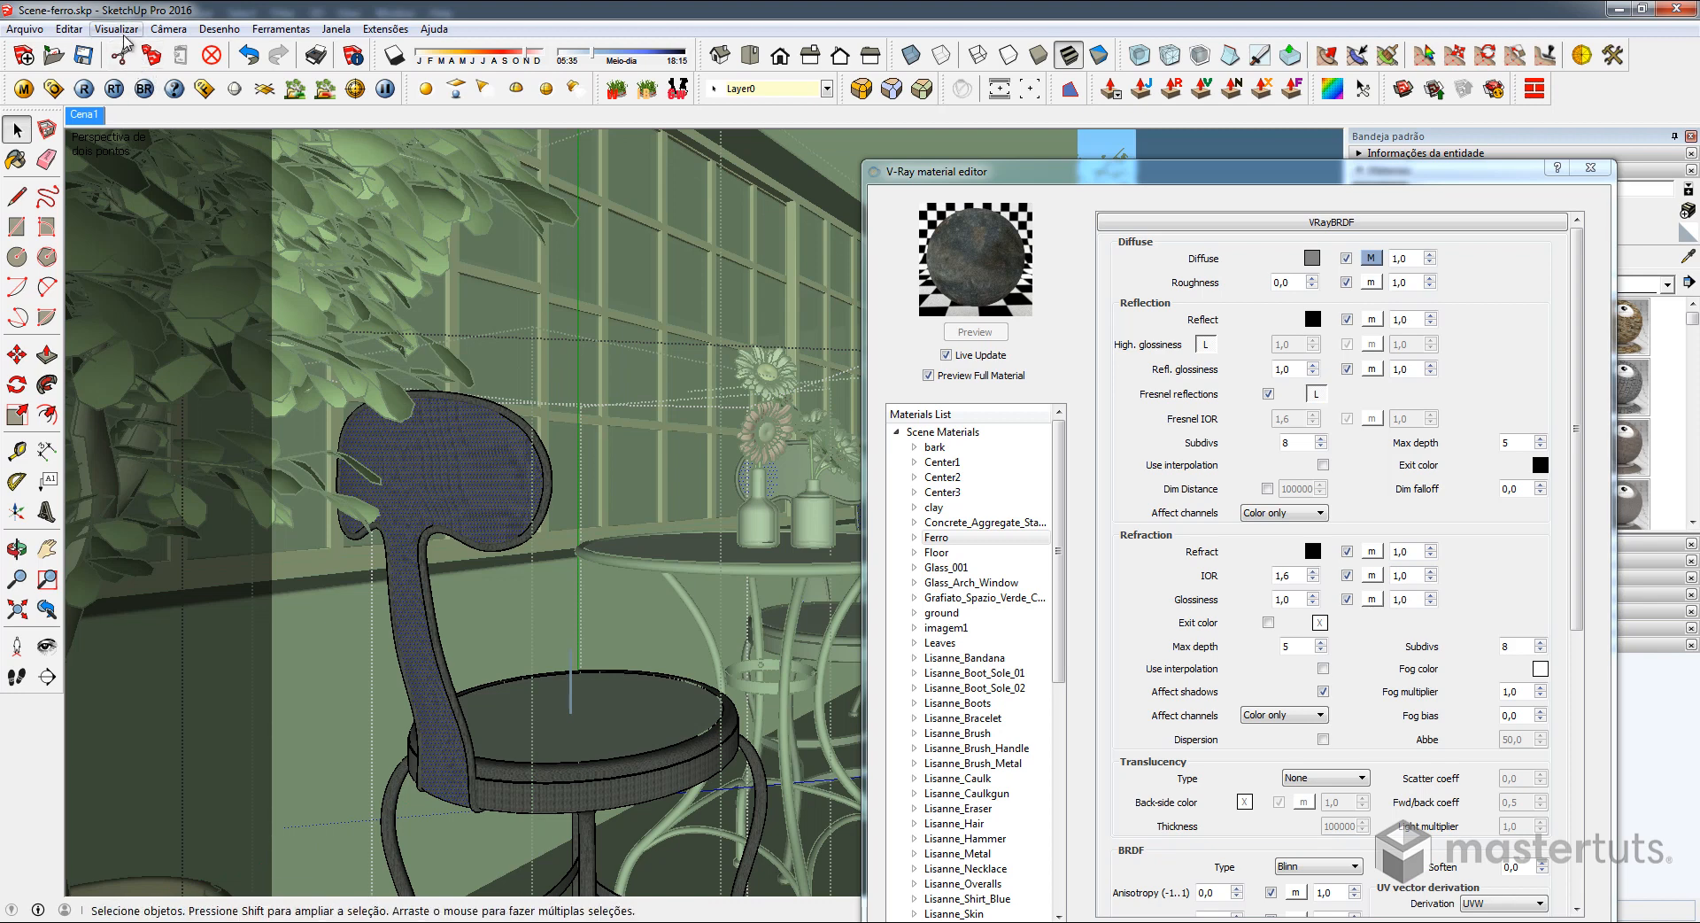
pyautogui.click(124, 33)
pyautogui.moveTo(182, 285)
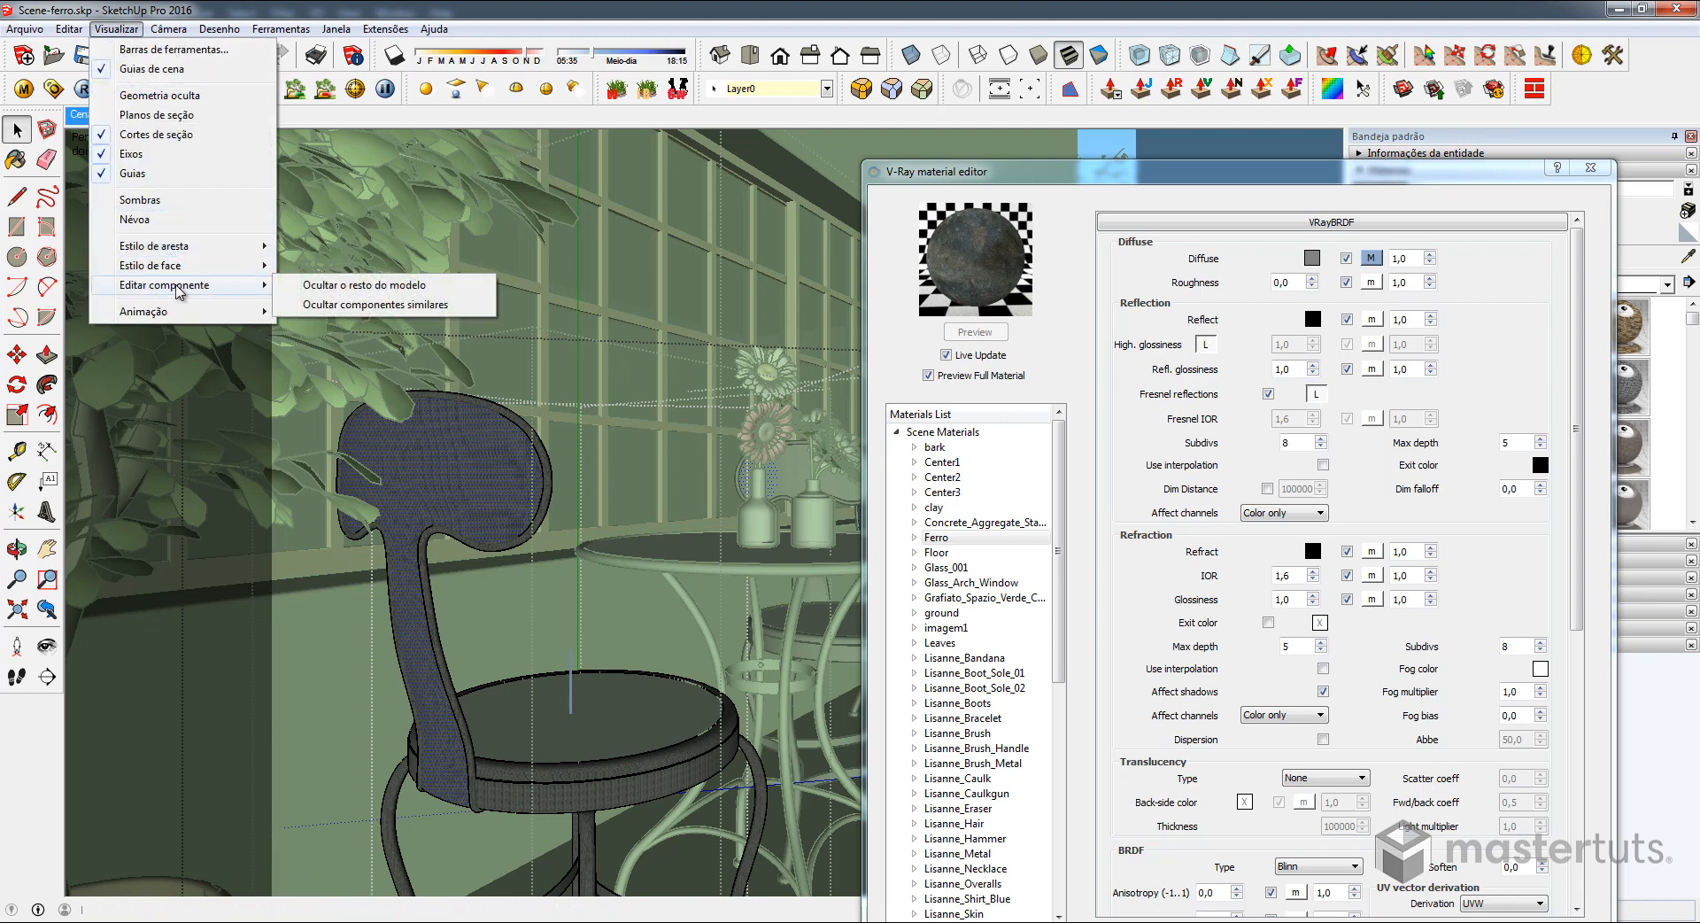
pyautogui.click(354, 285)
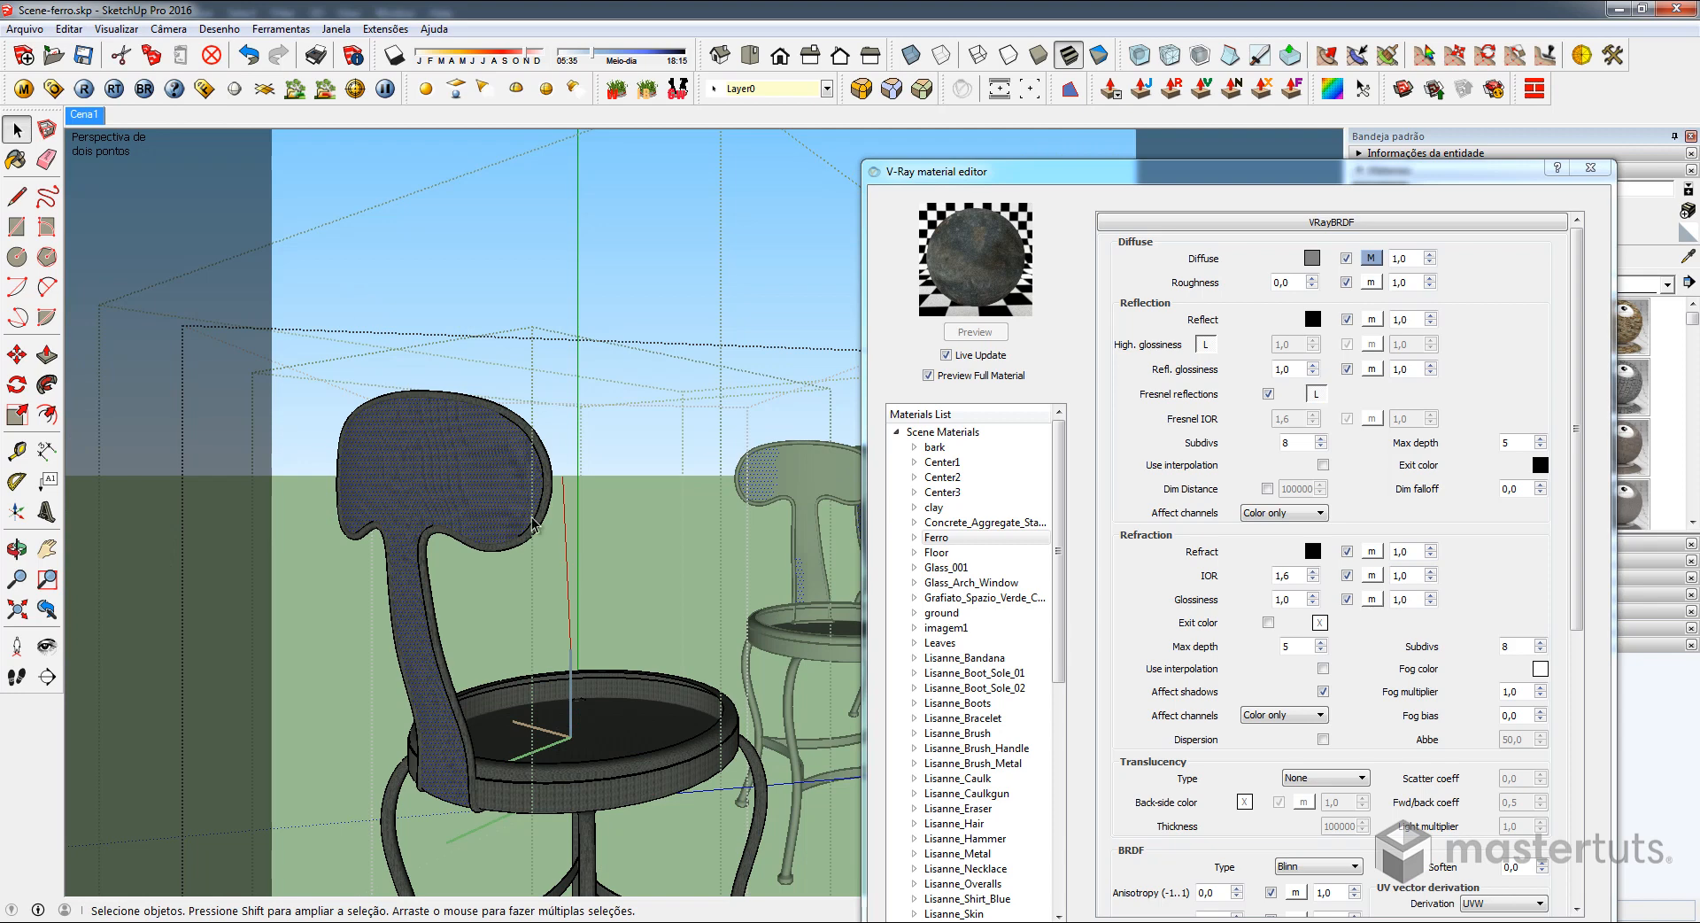
# Select the whole chair's geometry and apply a SketchUV mapping to it from the bottom view
pyautogui.moveTo(524, 627); pyautogui.dragTo(808, 404, button='middle')
pyautogui.moveTo(375, 555); pyautogui.dragTo(419, 363, button='middle')
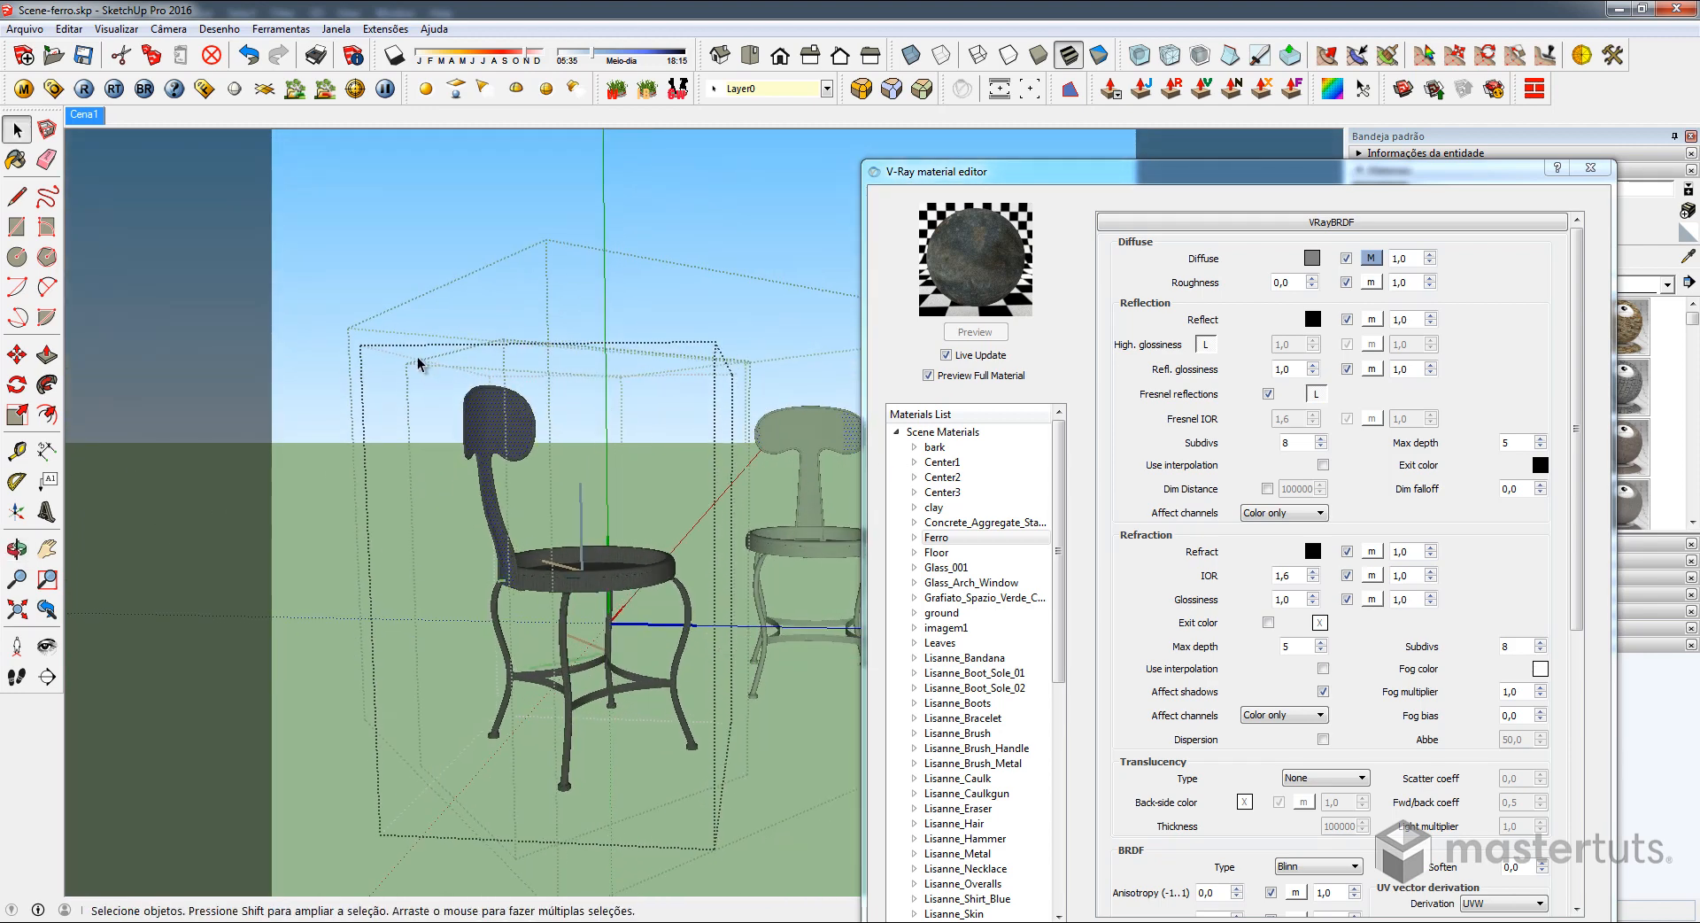
pyautogui.moveTo(417, 356); pyautogui.dragTo(721, 806)
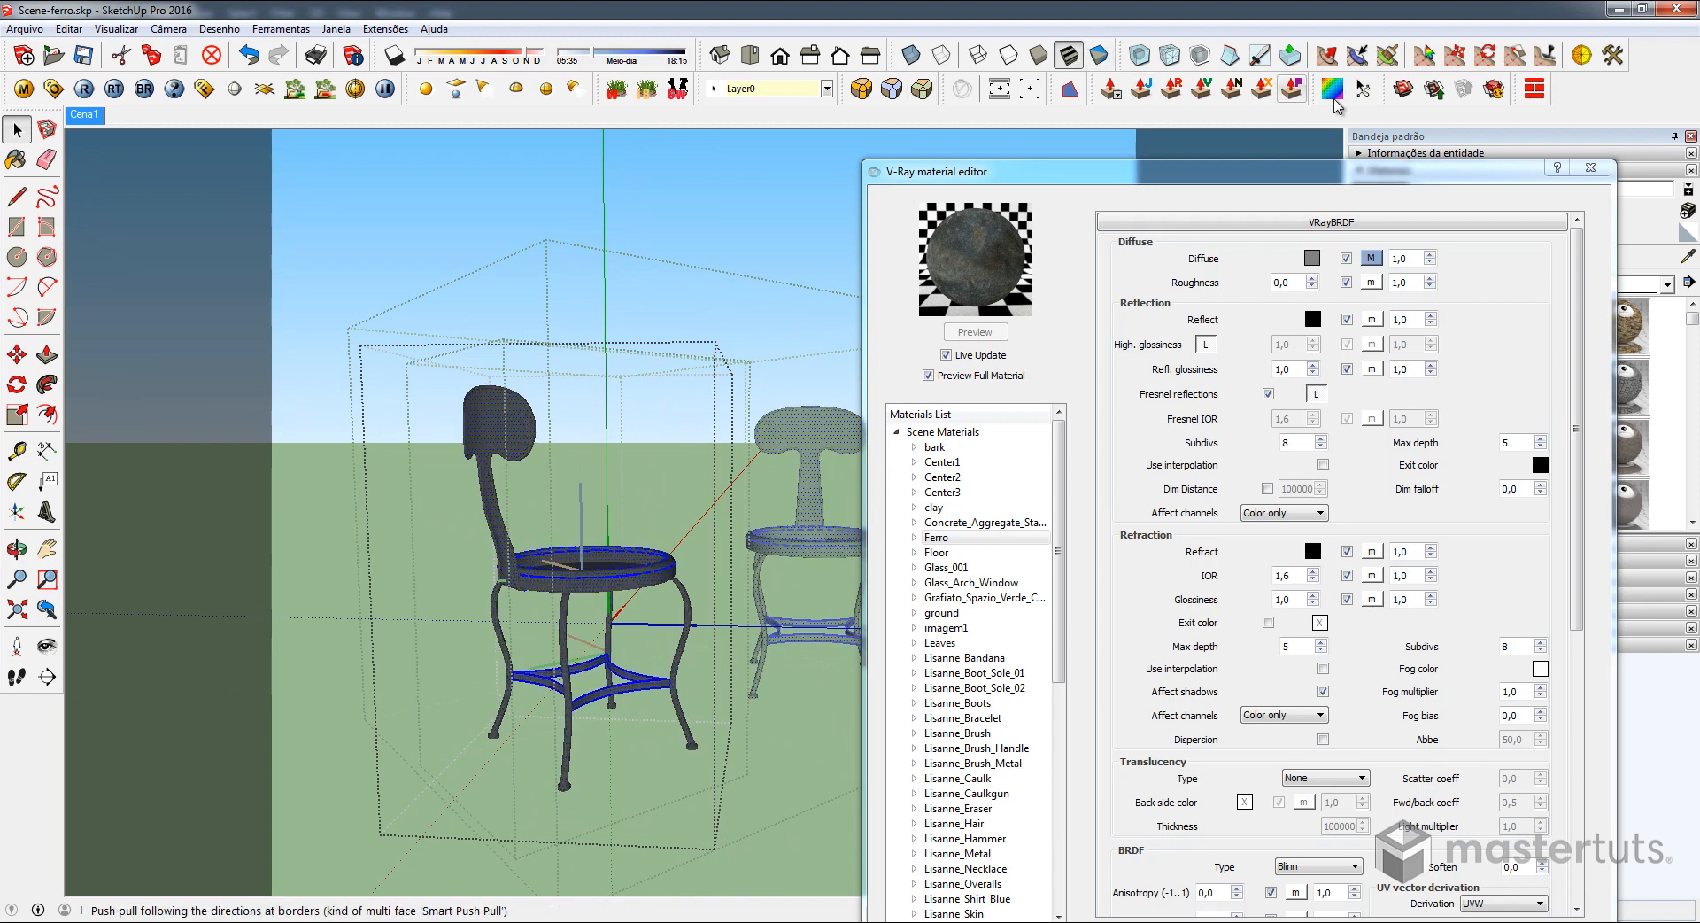
pyautogui.click(1335, 88)
pyautogui.moveTo(623, 534)
pyautogui.mouseDown(button='middle')
pyautogui.moveTo(521, 726)
pyautogui.moveTo(496, 712)
pyautogui.moveTo(664, 344)
pyautogui.mouseUp(button='middle')
pyautogui.moveTo(500, 638); pyautogui.dragTo(460, 771, button='middle')
pyautogui.press('Down')
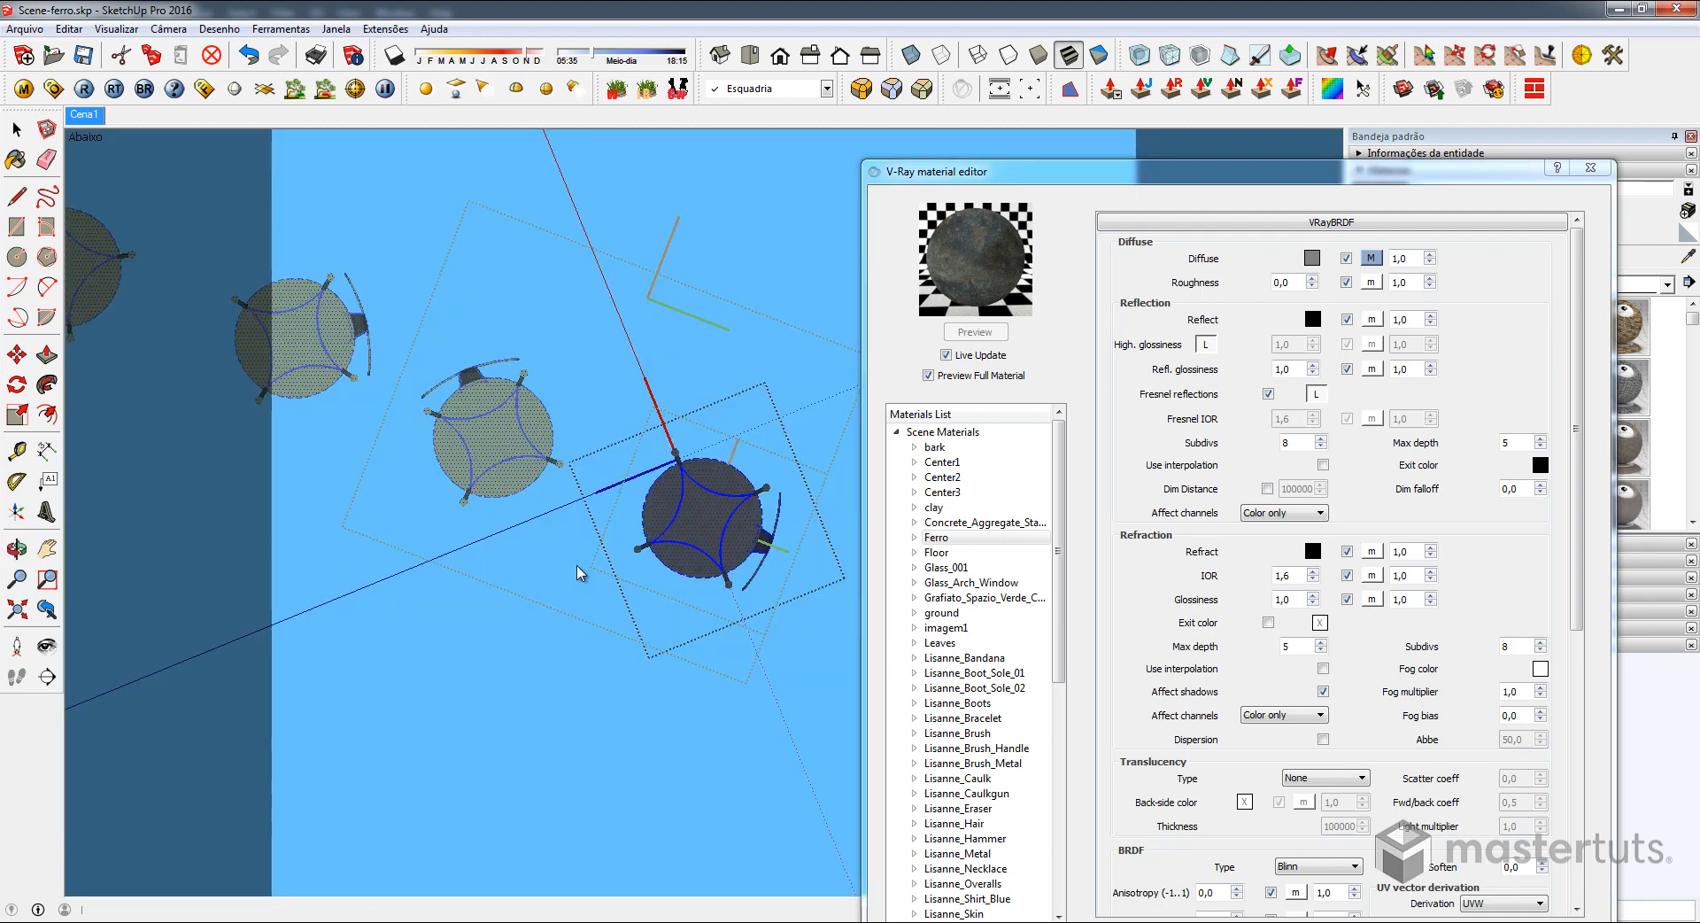
pyautogui.scroll(8, 728, 491)
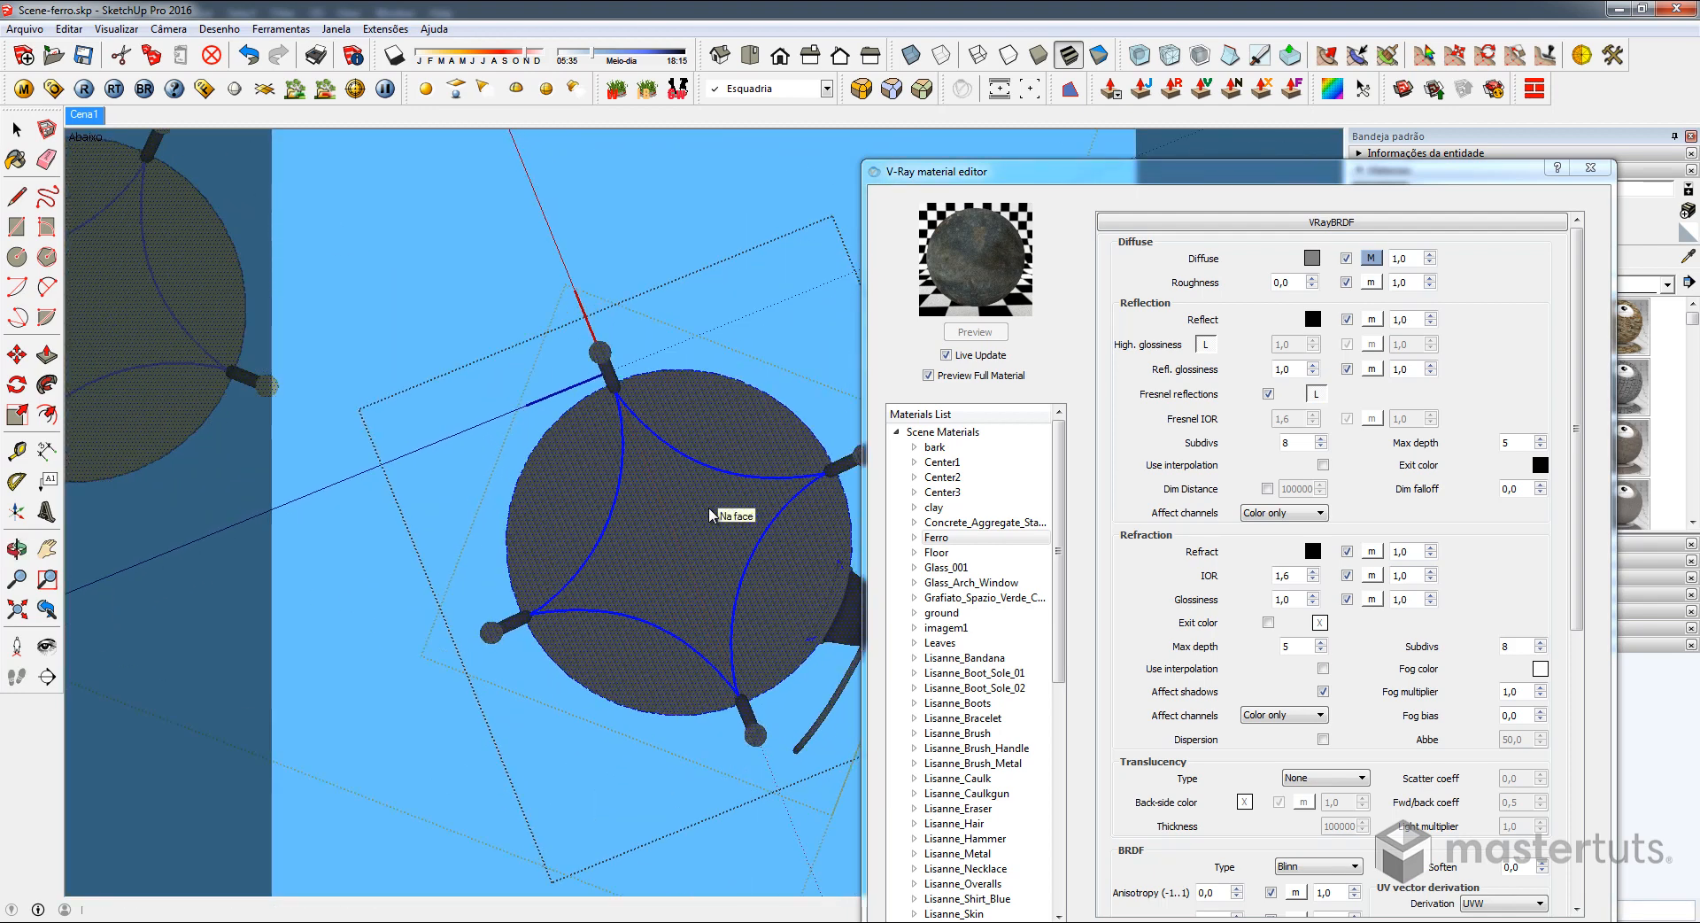
pyautogui.scroll(-4, 644, 517)
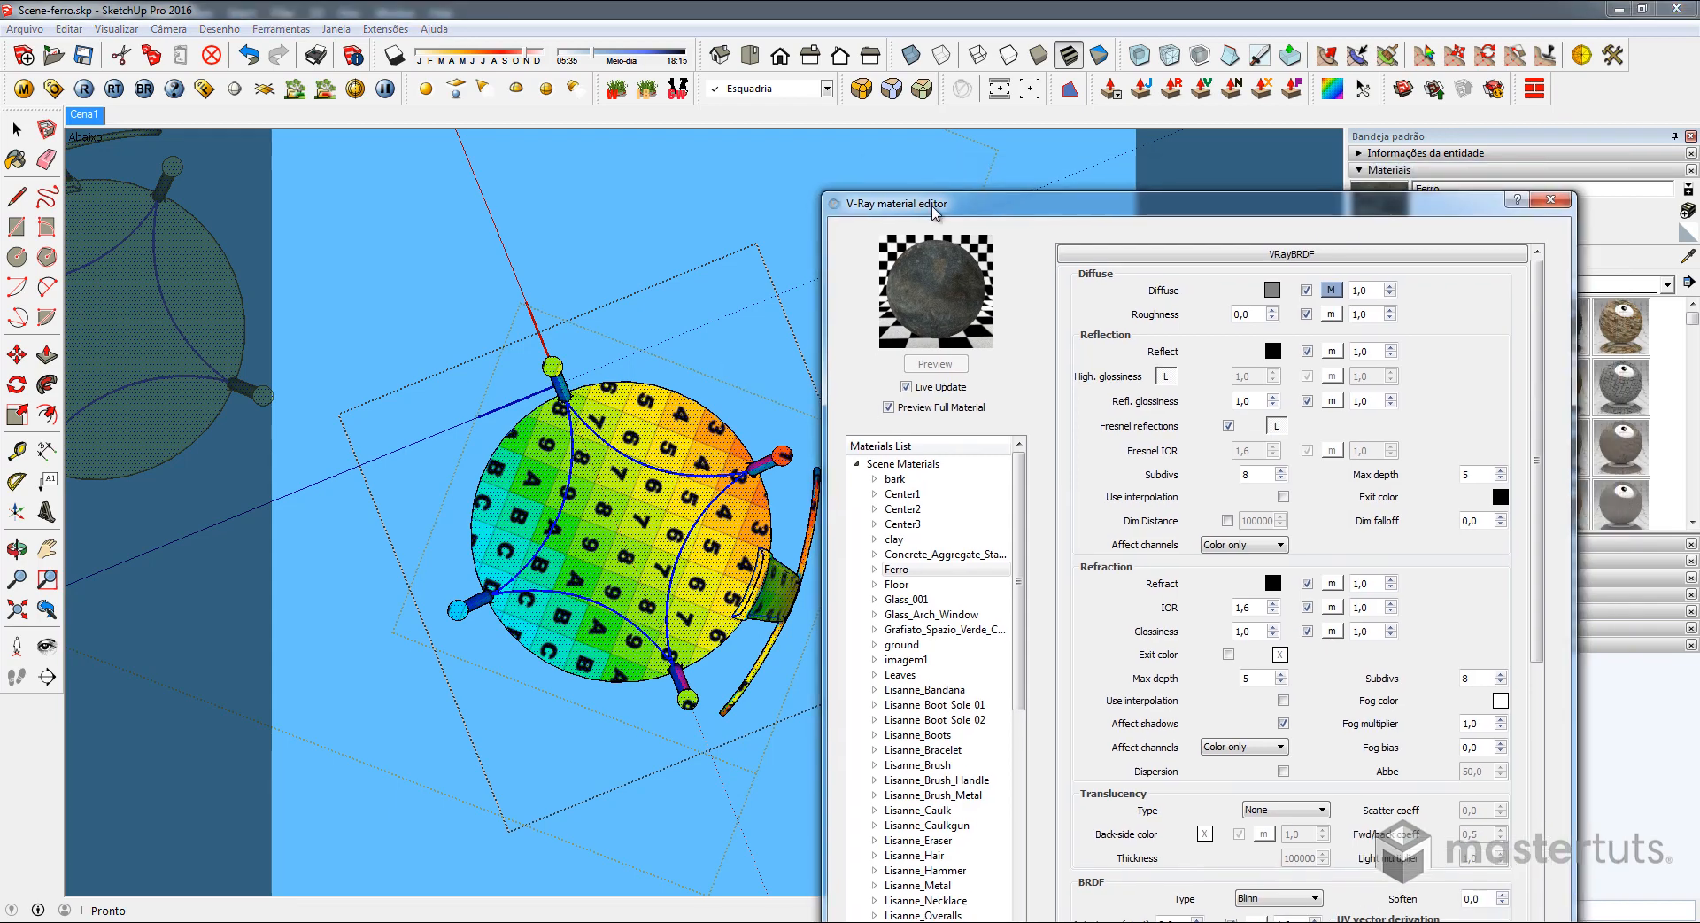
# Save the chair's UVs with SketchUV
pyautogui.moveTo(638, 440); pyautogui.dragTo(551, 405, button='middle')
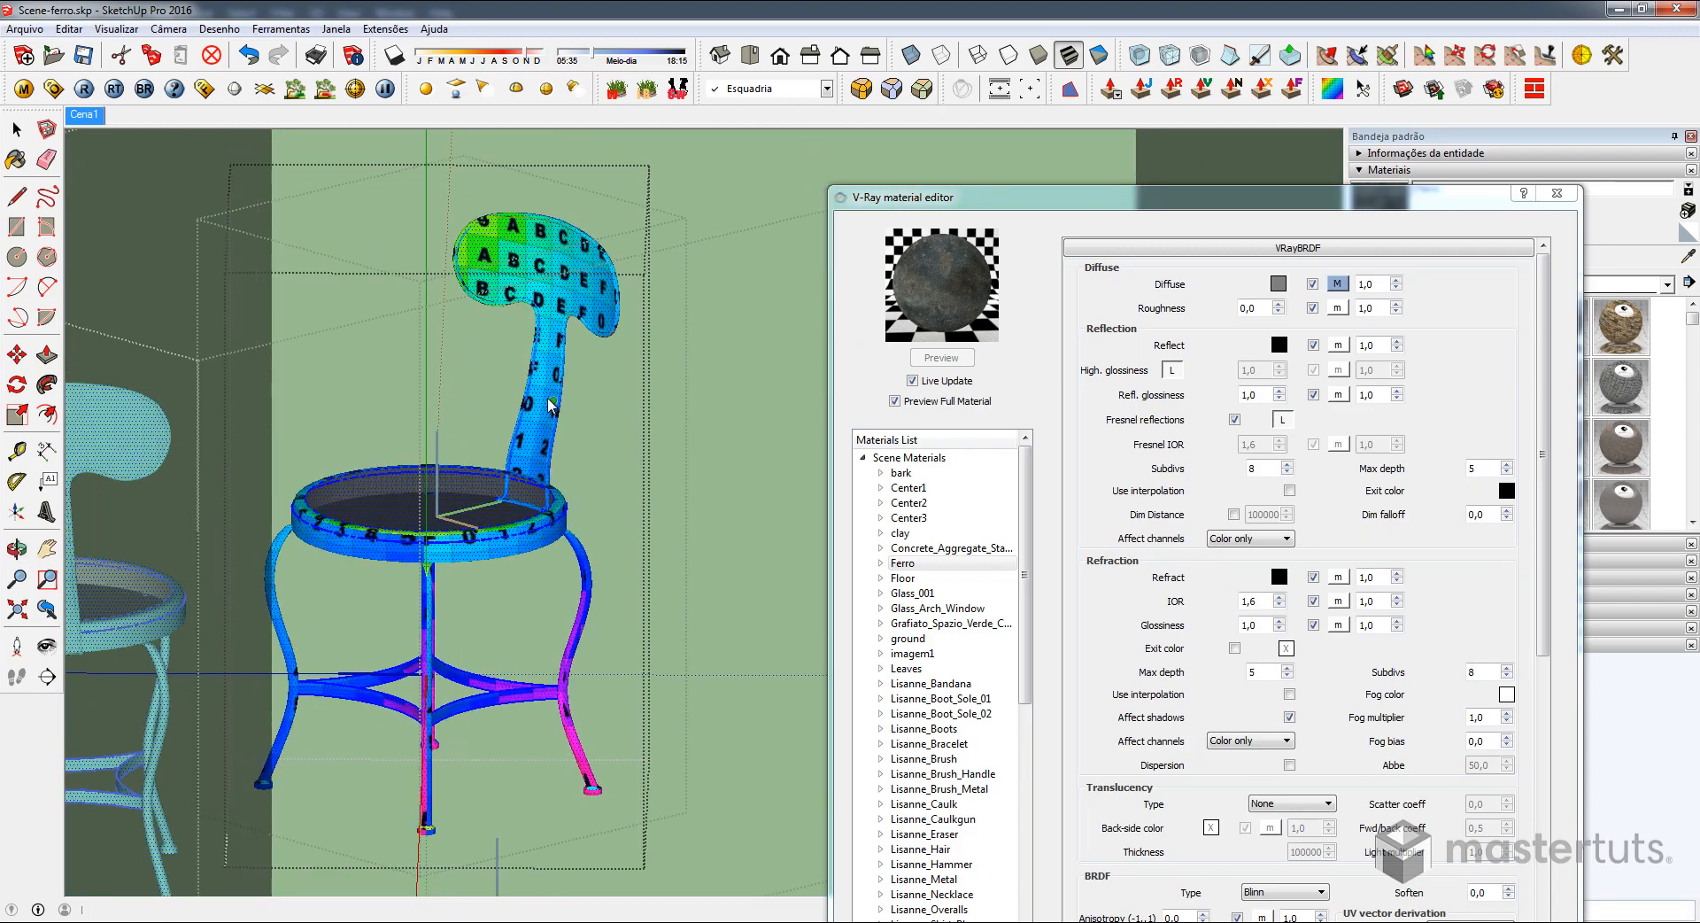
pyautogui.rightClick(557, 281)
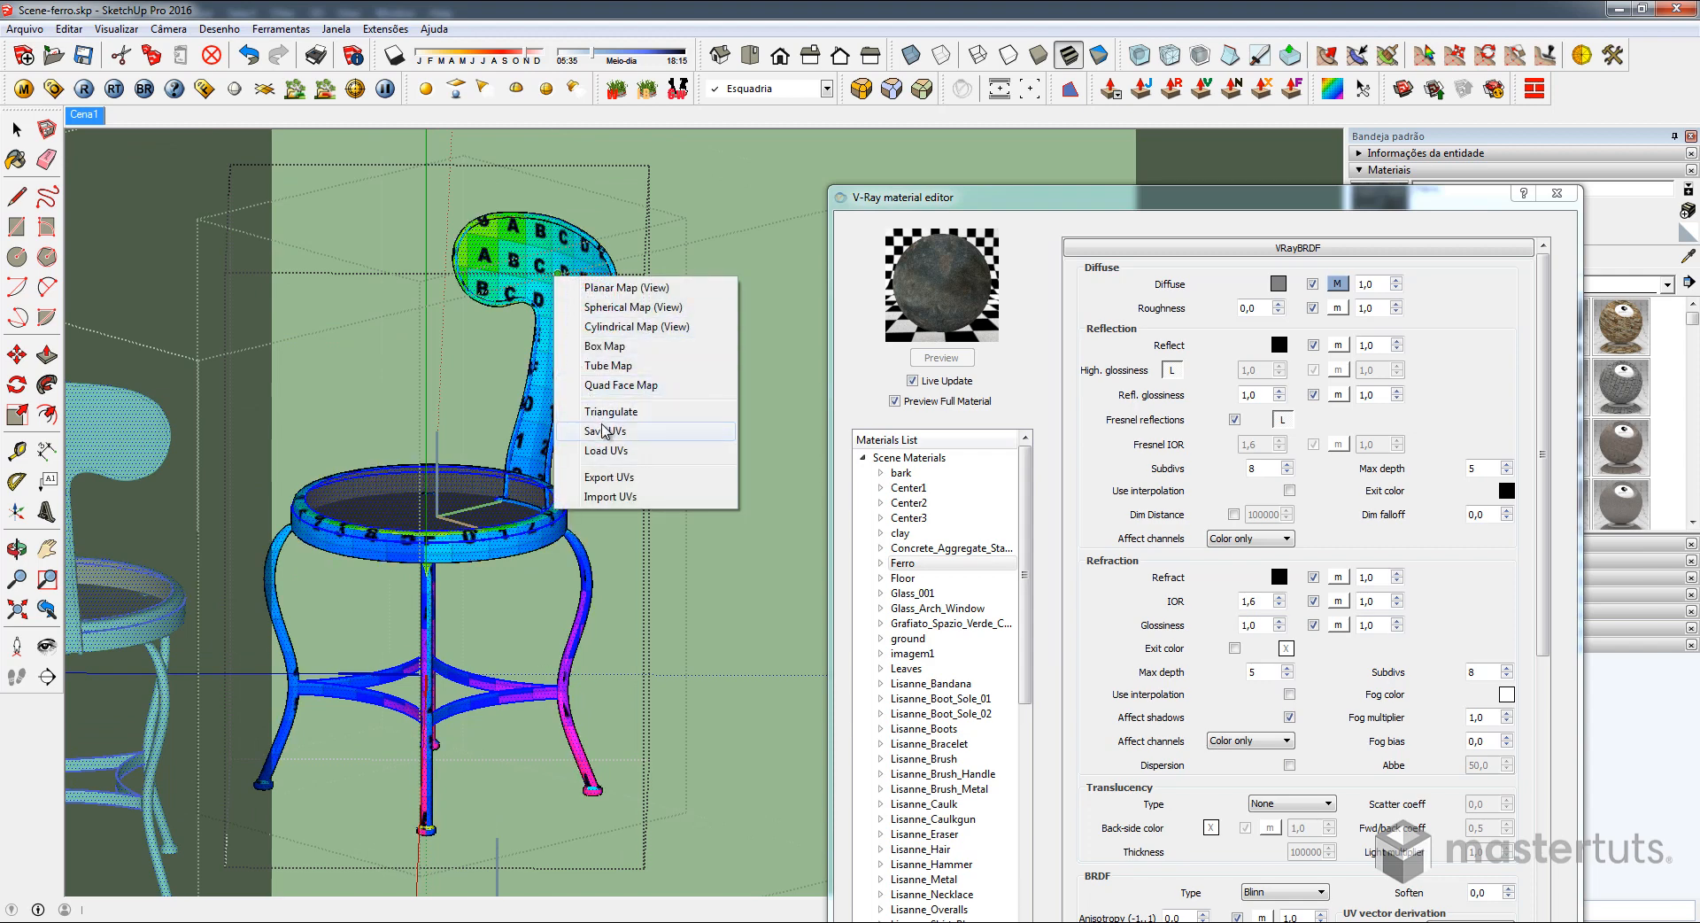
pyautogui.click(609, 431)
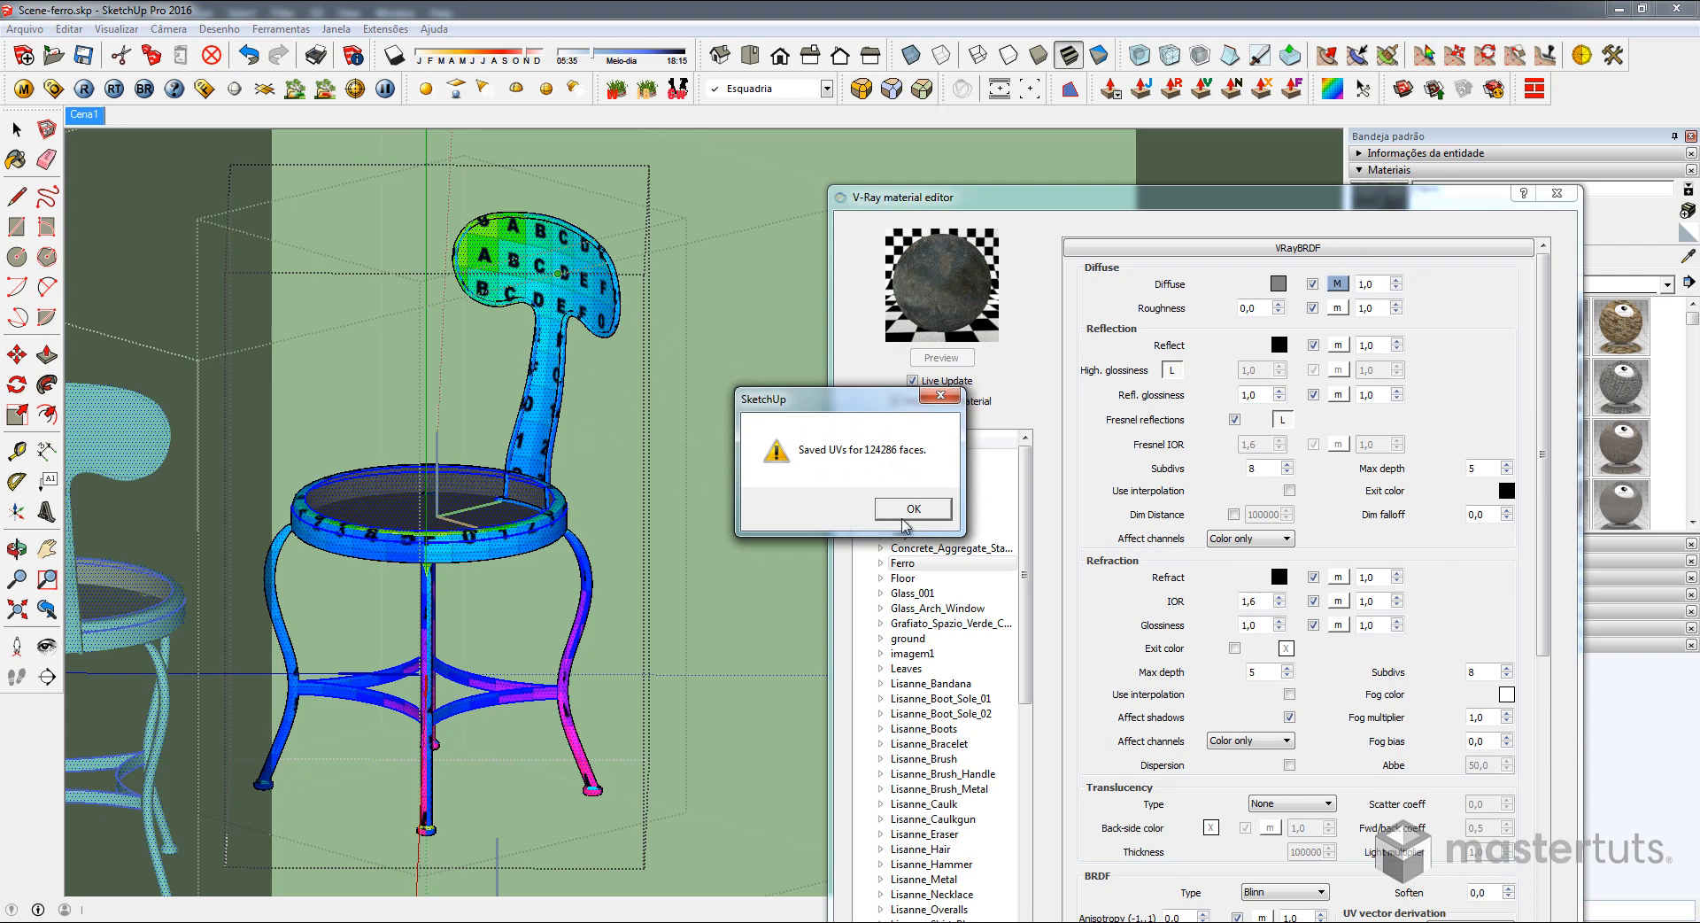
pyautogui.click(913, 512)
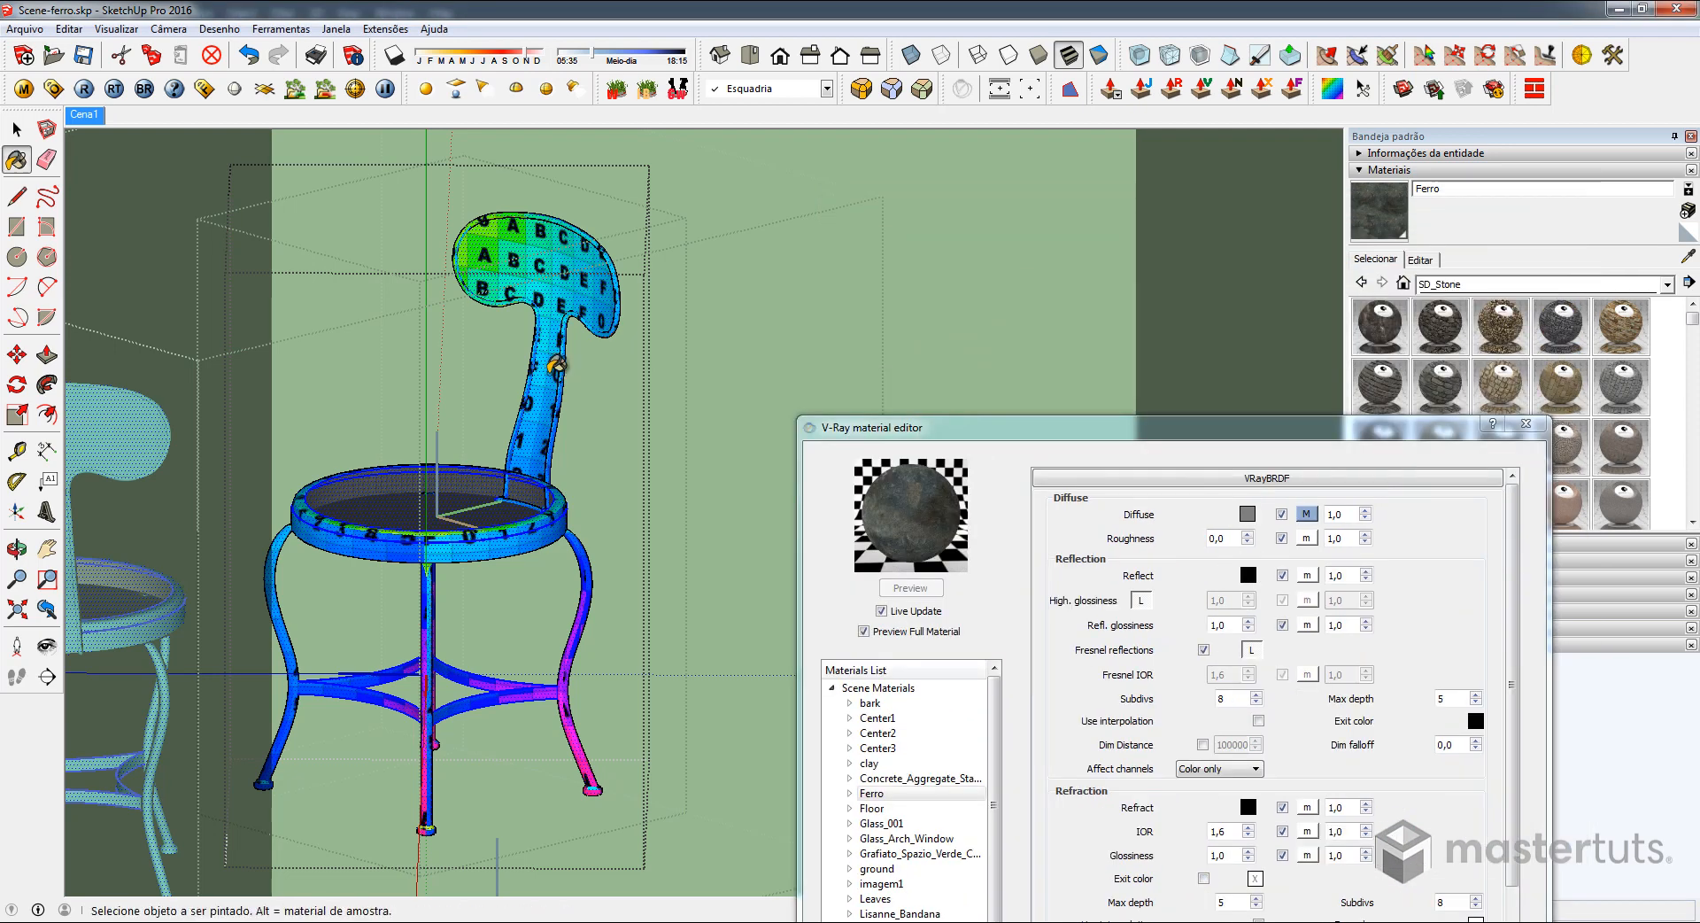
# Repaint the selected chair with the Ferro material and load the saved UVs onto it
pyautogui.click(557, 363)
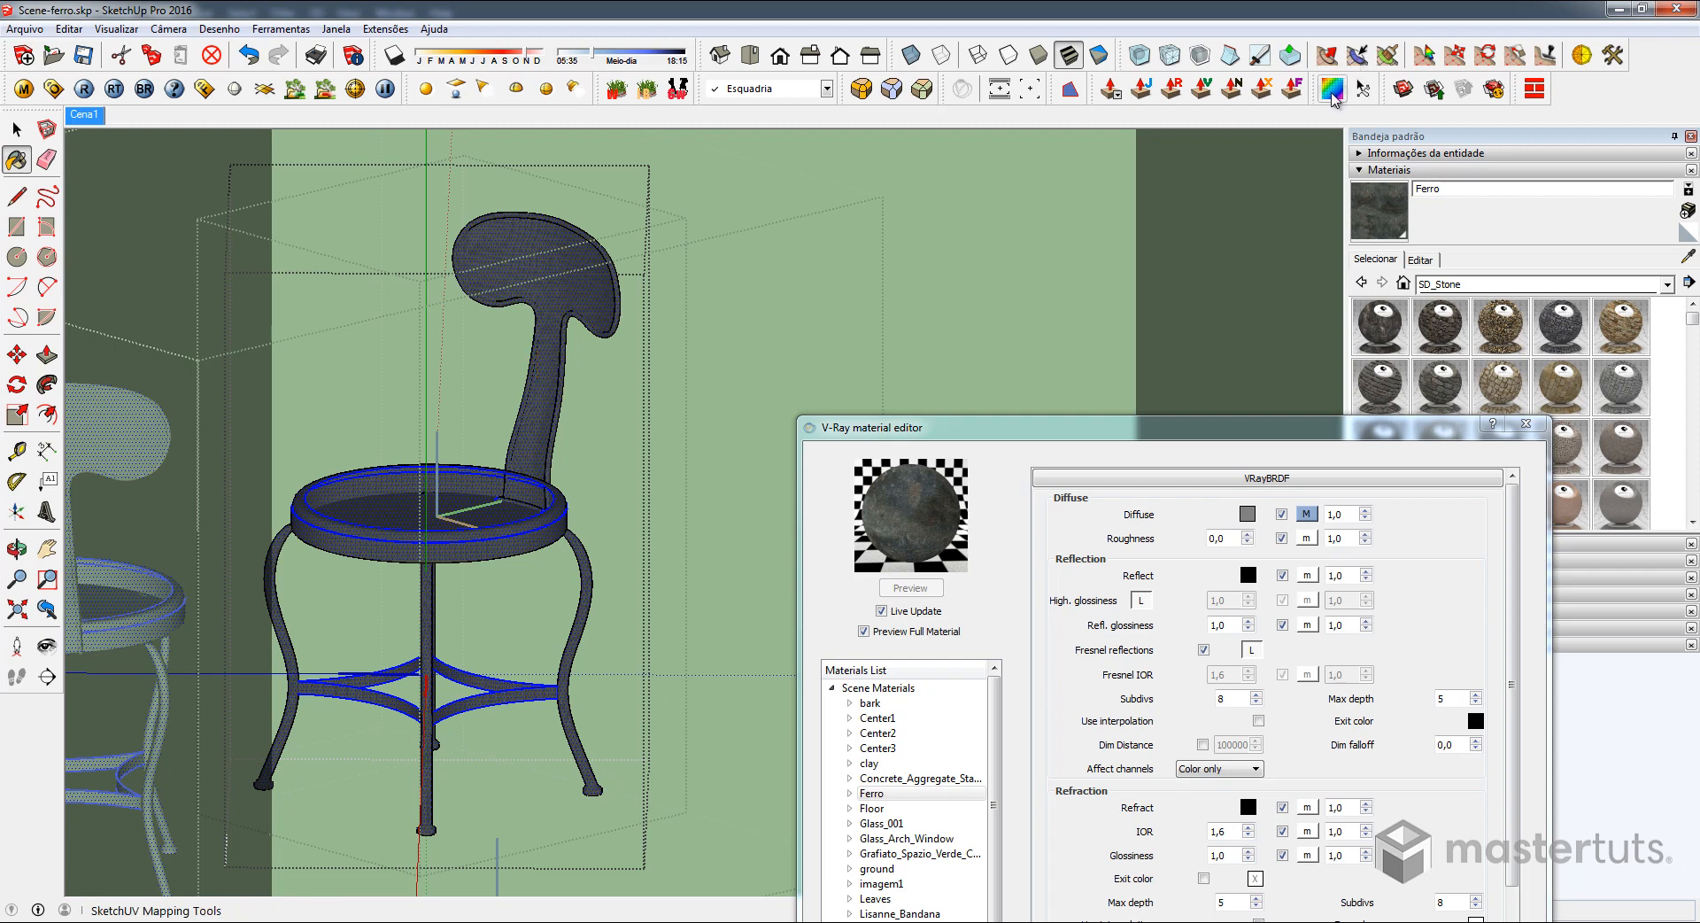
pyautogui.rightClick(547, 376)
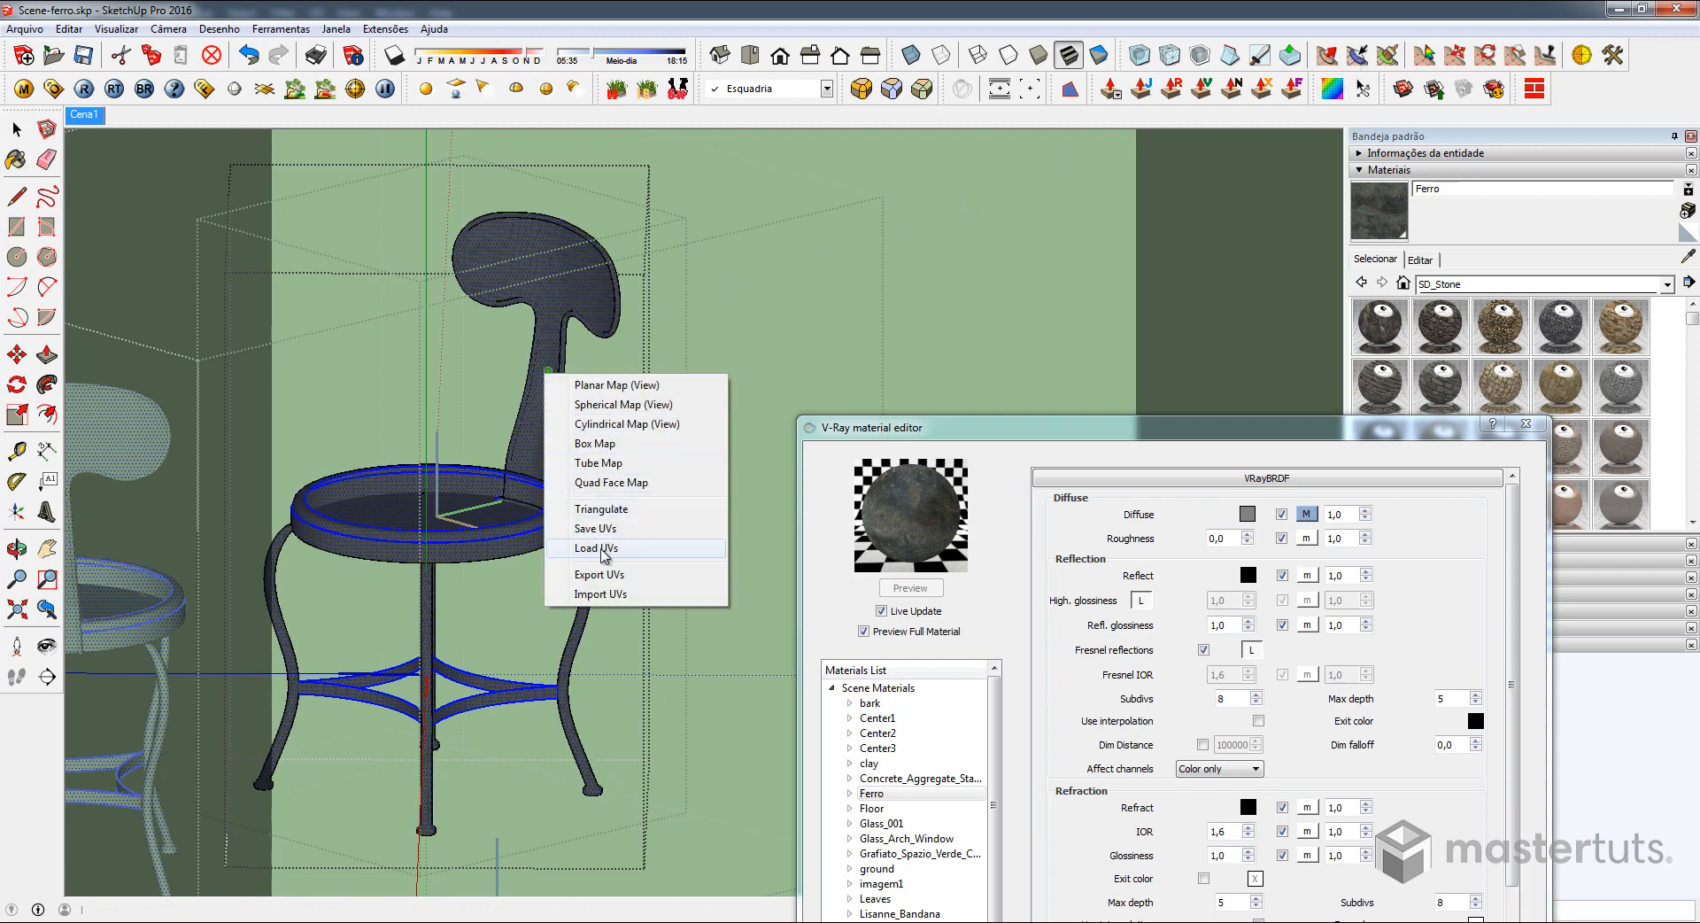
pyautogui.click(621, 549)
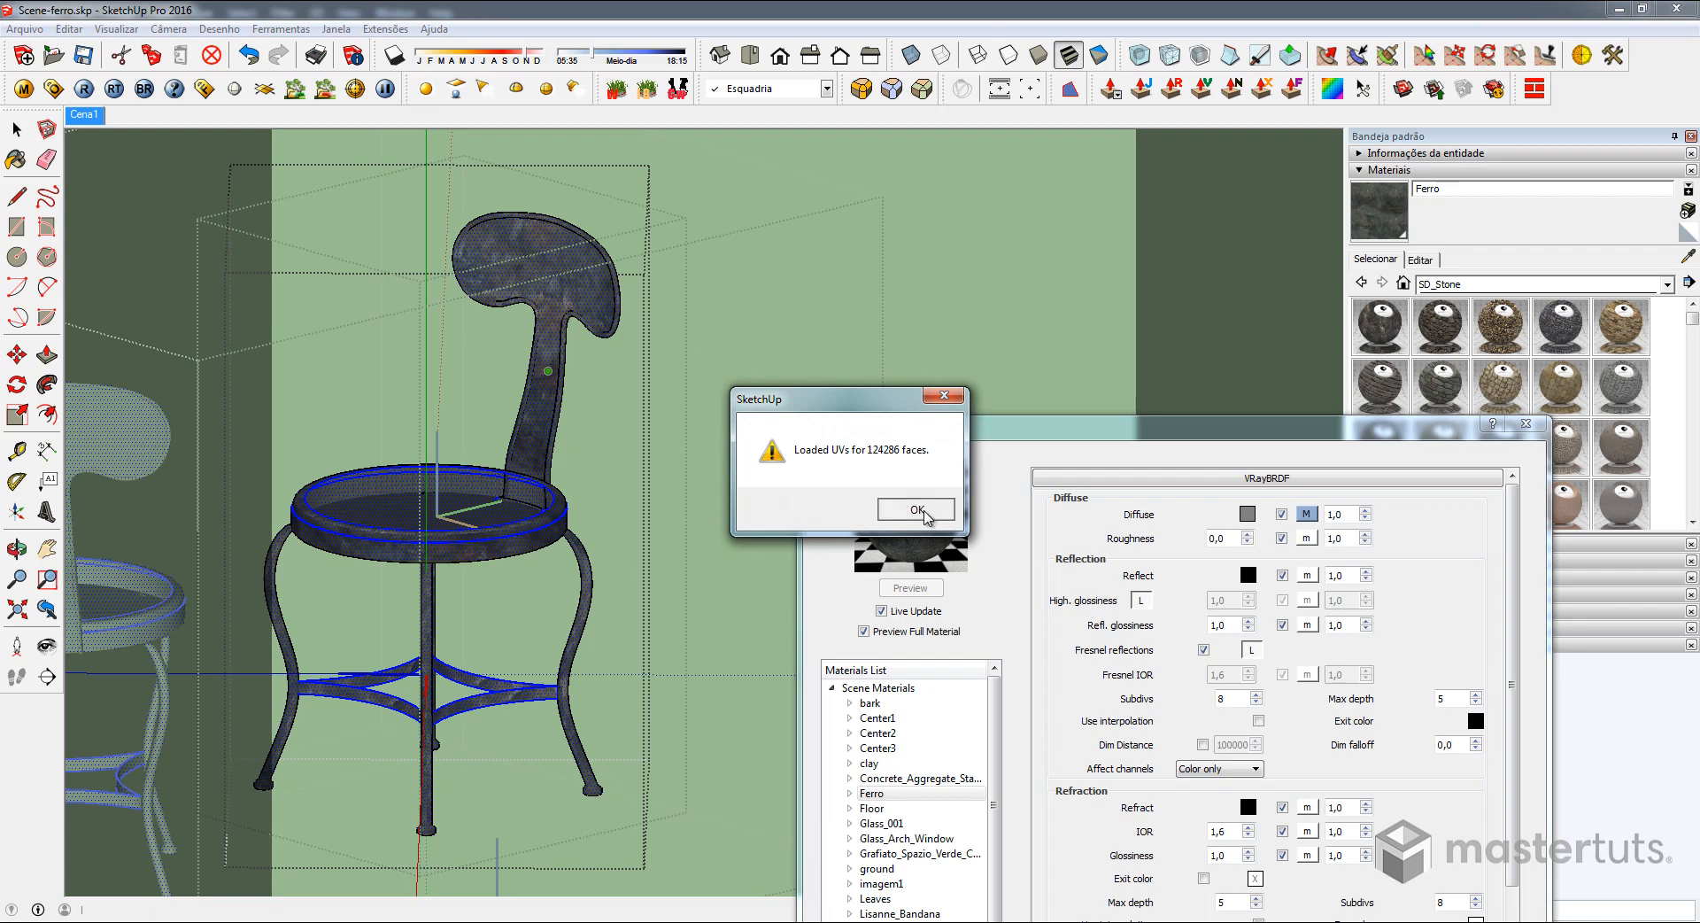
pyautogui.click(917, 508)
# Inspect the iron texture on the chair's backrest and legs, and leave the chair component's editing context
pyautogui.moveTo(529, 464); pyautogui.dragTo(545, 334, button='middle')
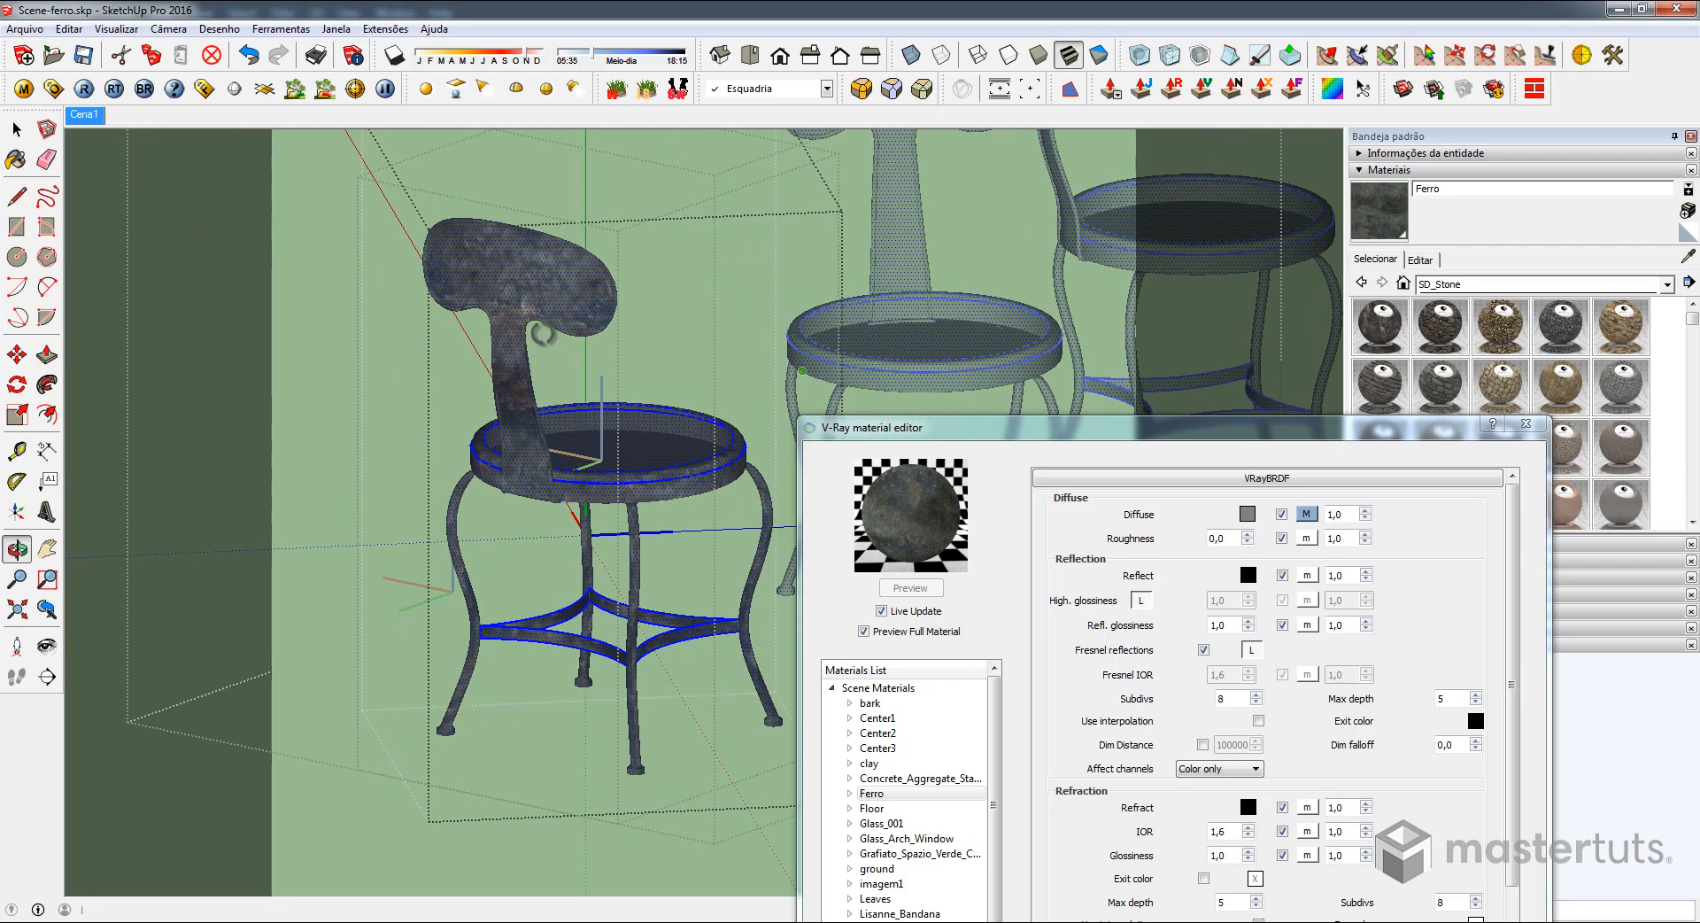
pyautogui.scroll(5, 546, 292)
pyautogui.scroll(-4, 547, 293)
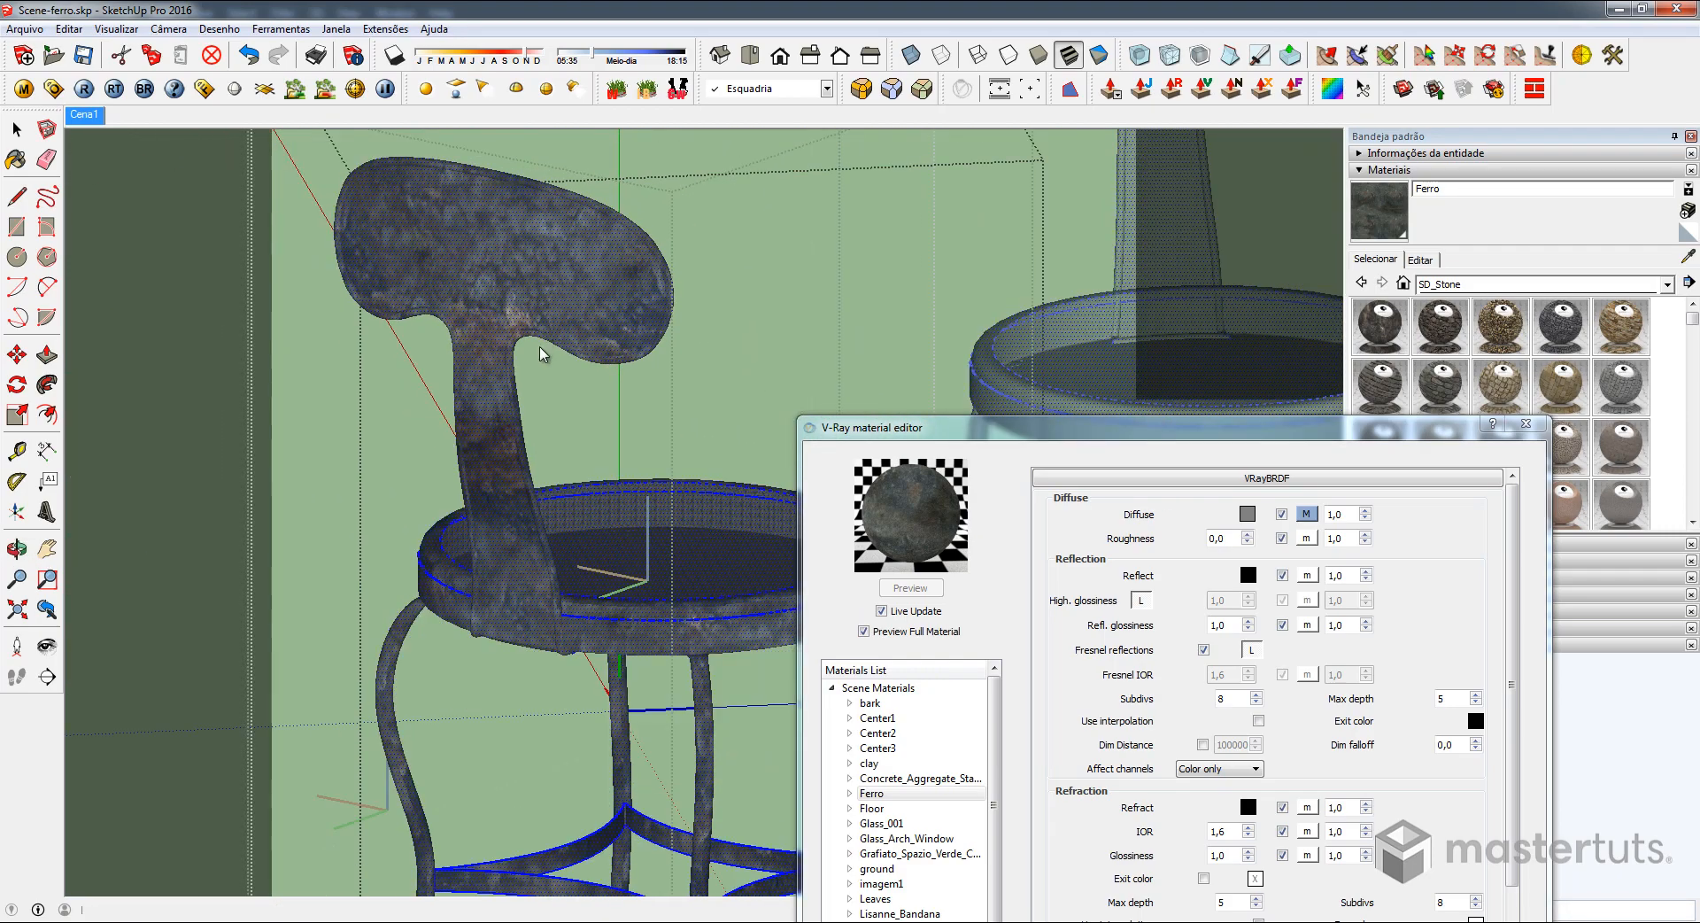
pyautogui.moveTo(572, 432); pyautogui.dragTo(535, 493, button='middle')
pyautogui.scroll(-2, 535, 494)
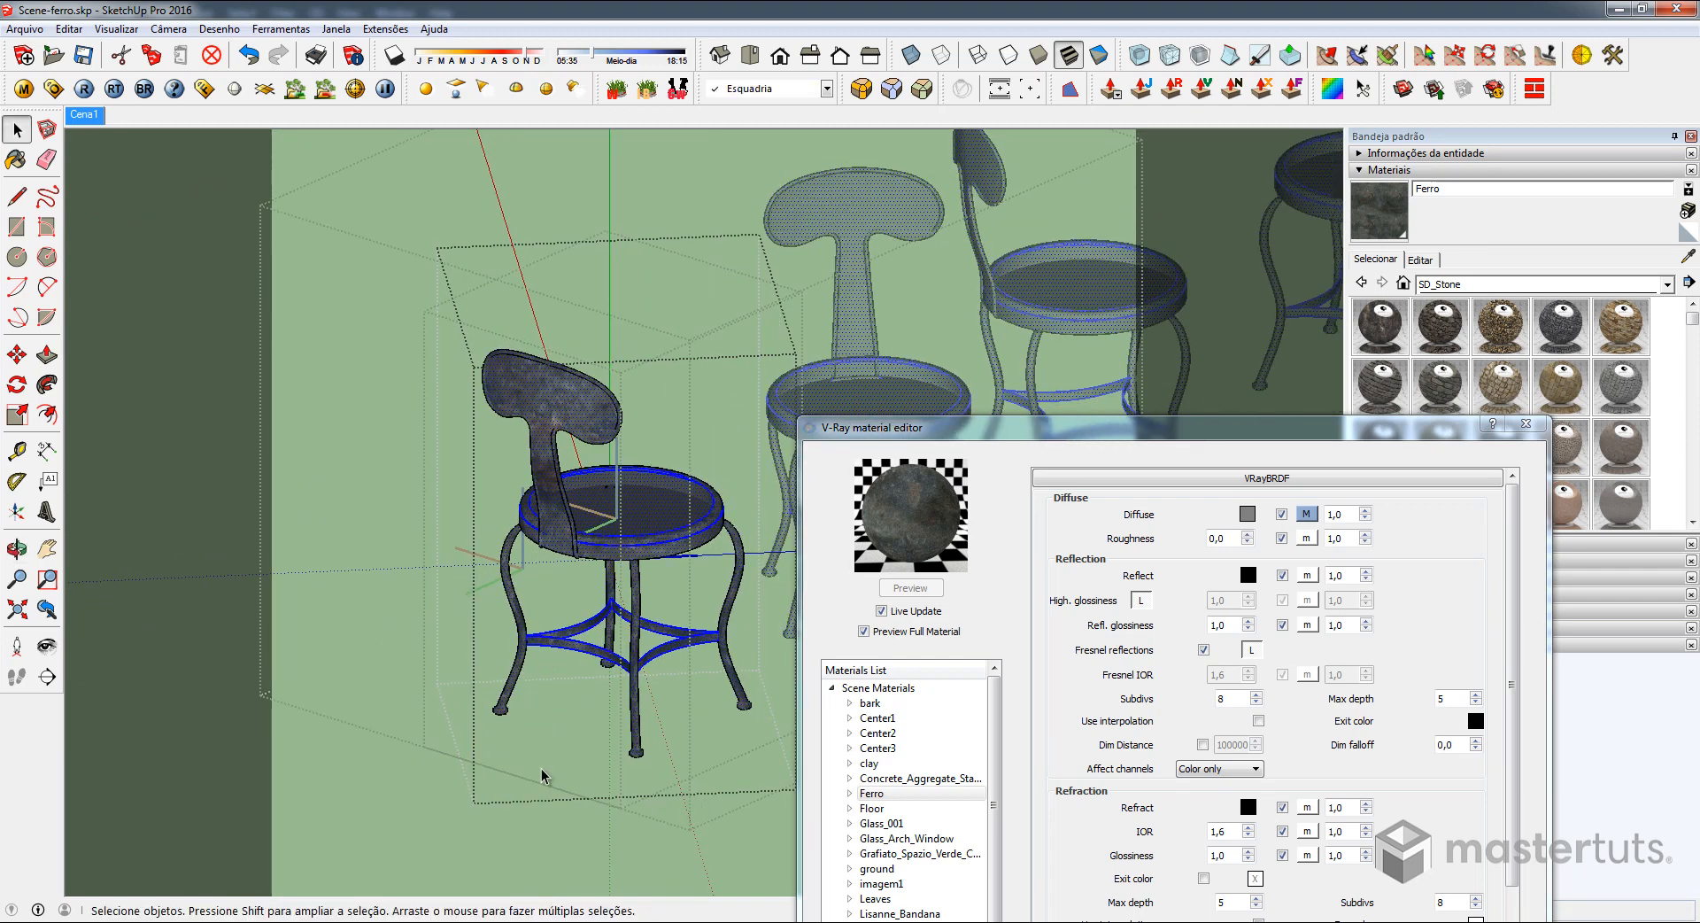
pyautogui.click(543, 764)
pyautogui.click(543, 764)
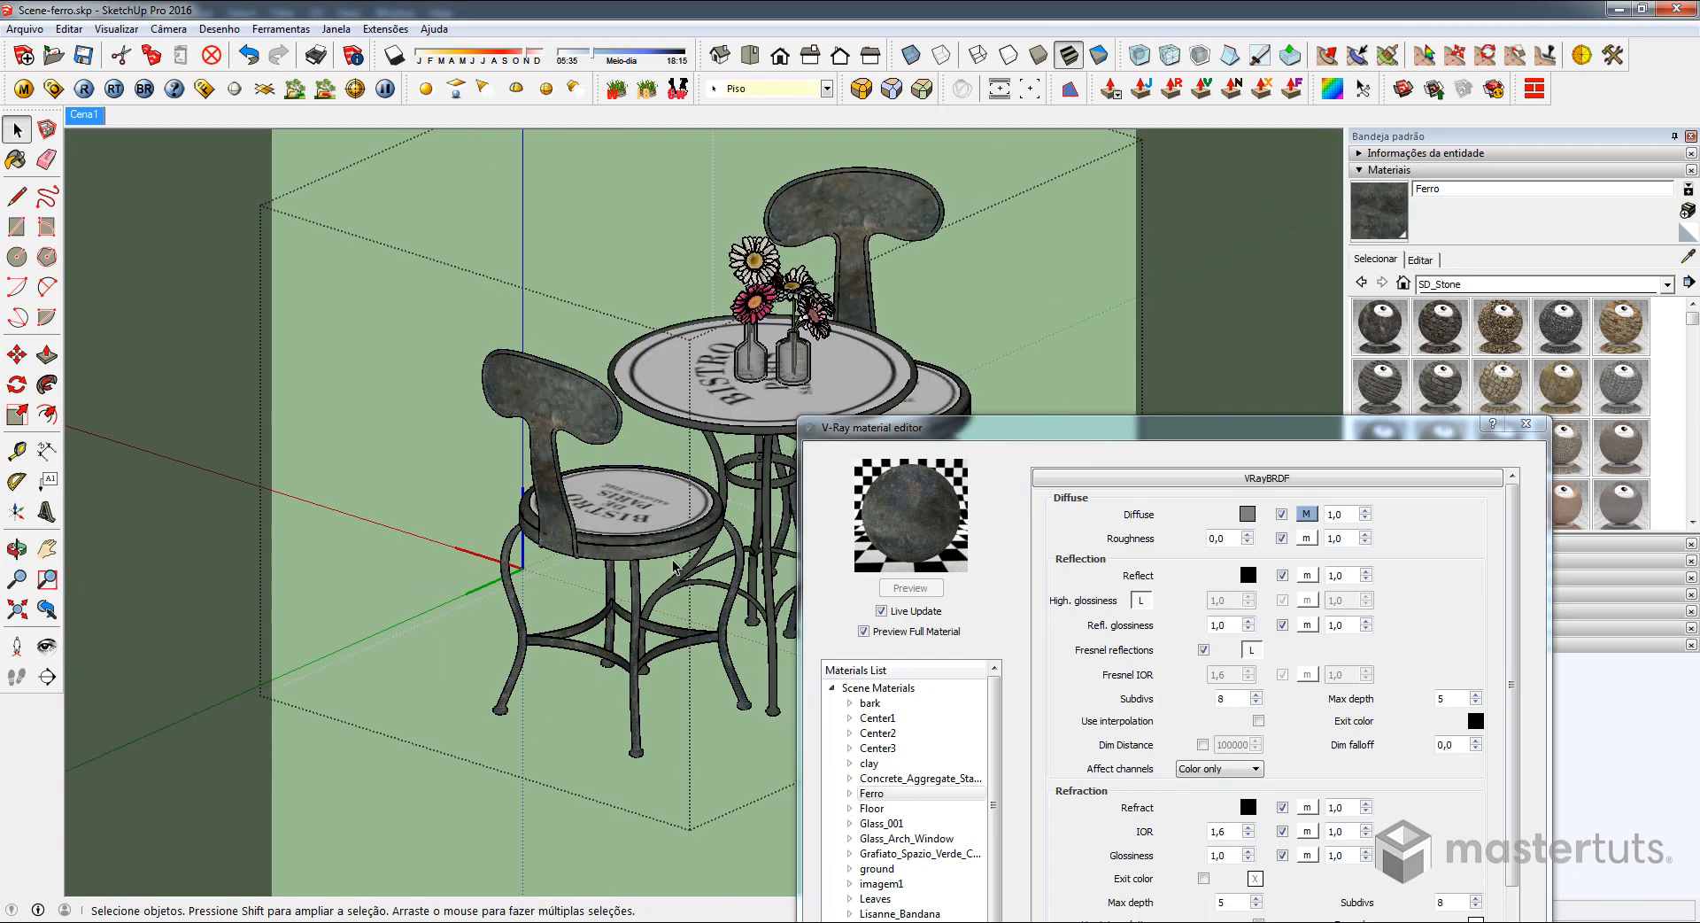
# Open the bistro table's component for editing down to the geometry of its iron frame
pyautogui.moveTo(673, 567); pyautogui.dragTo(107, 646, button='middle')
pyautogui.scroll(6, 535, 567)
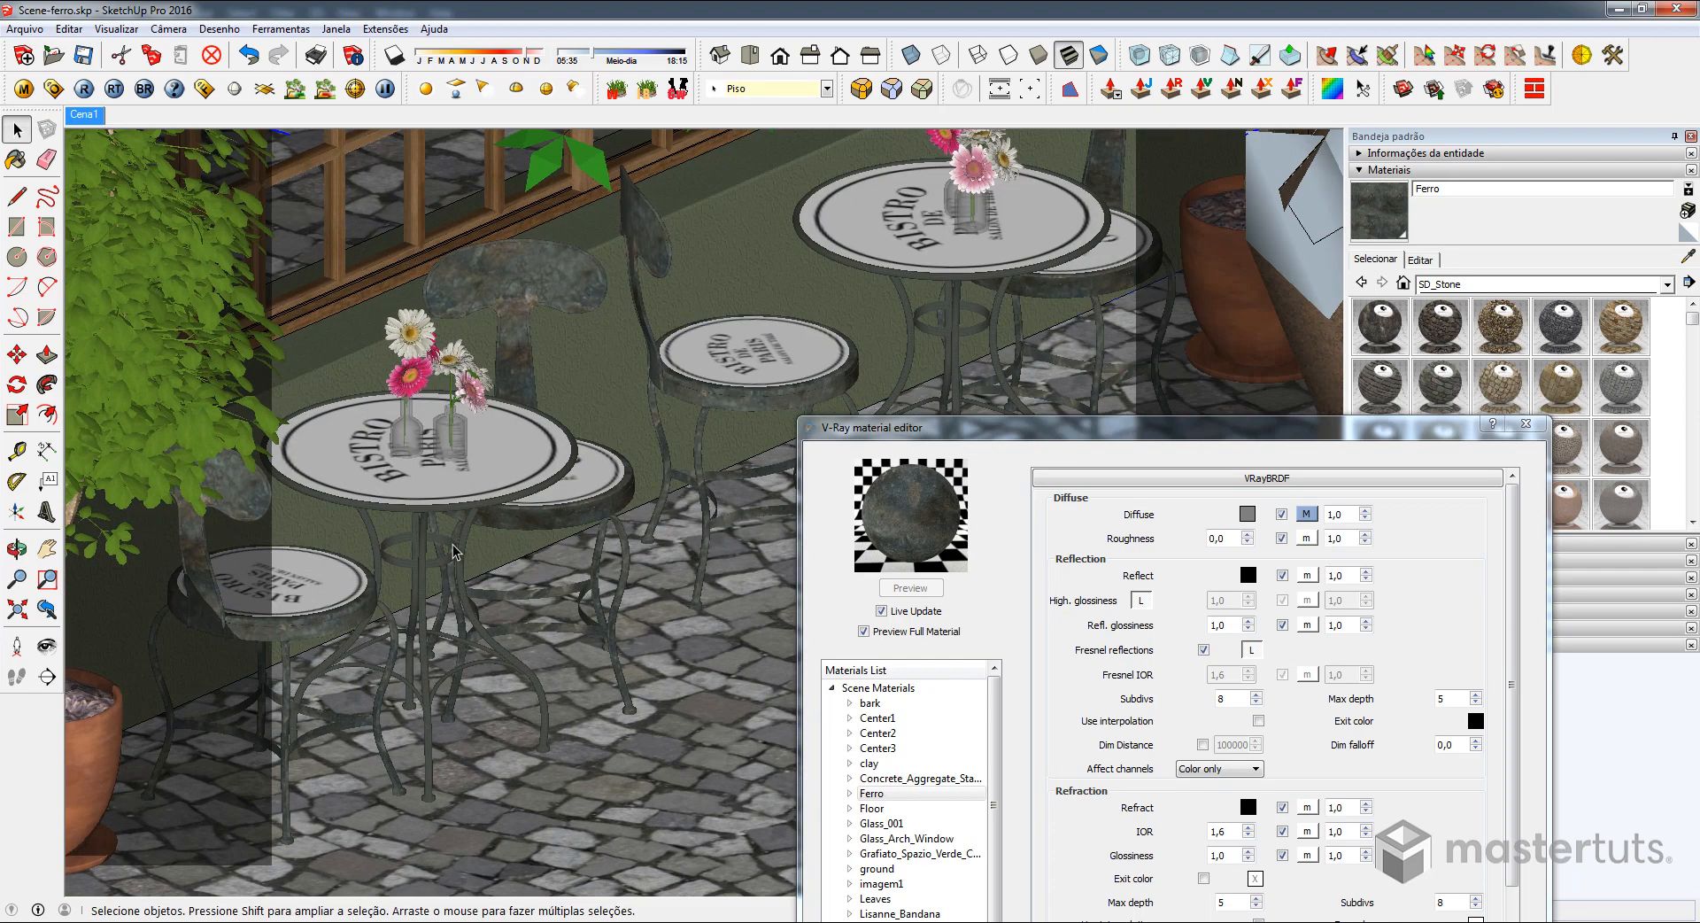
pyautogui.keyDown('shift'); pyautogui.moveTo(466, 524); pyautogui.dragTo(627, 493, button='middle'); pyautogui.keyUp('shift')
pyautogui.scroll(2, 602, 494)
pyautogui.doubleClick(573, 493)
pyautogui.doubleClick(573, 492)
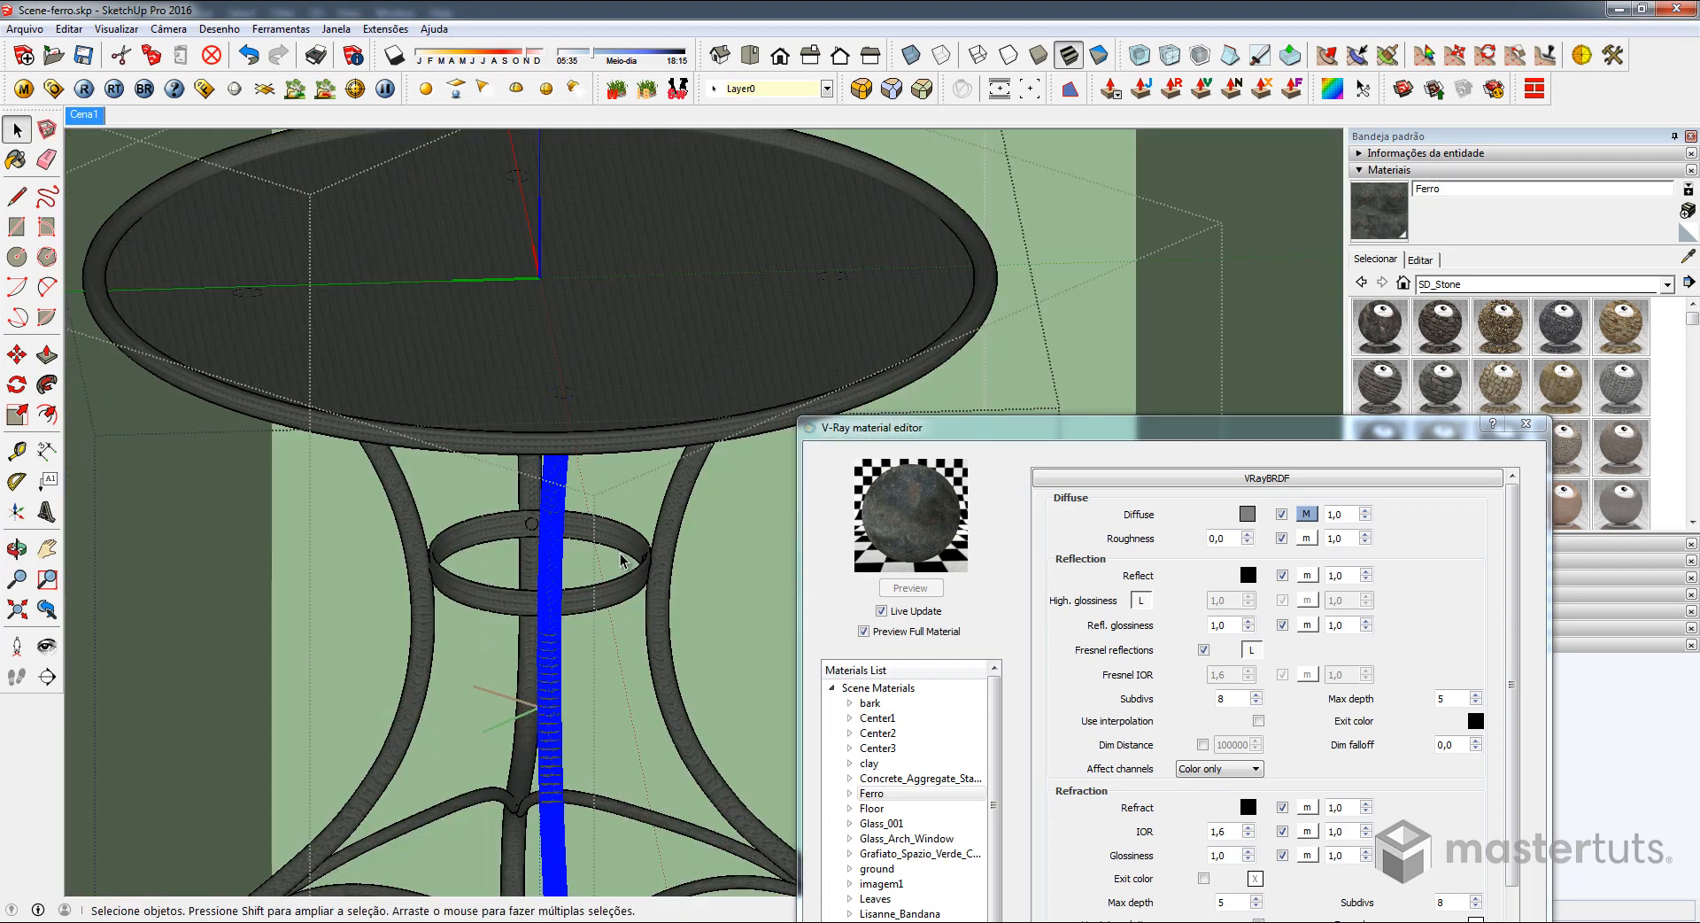
# Select the whole geometry of the bistro table's iron frame, including its legs, from a top view
pyautogui.scroll(-4, 625, 558)
pyautogui.moveTo(692, 403); pyautogui.dragTo(599, 406, button='middle')
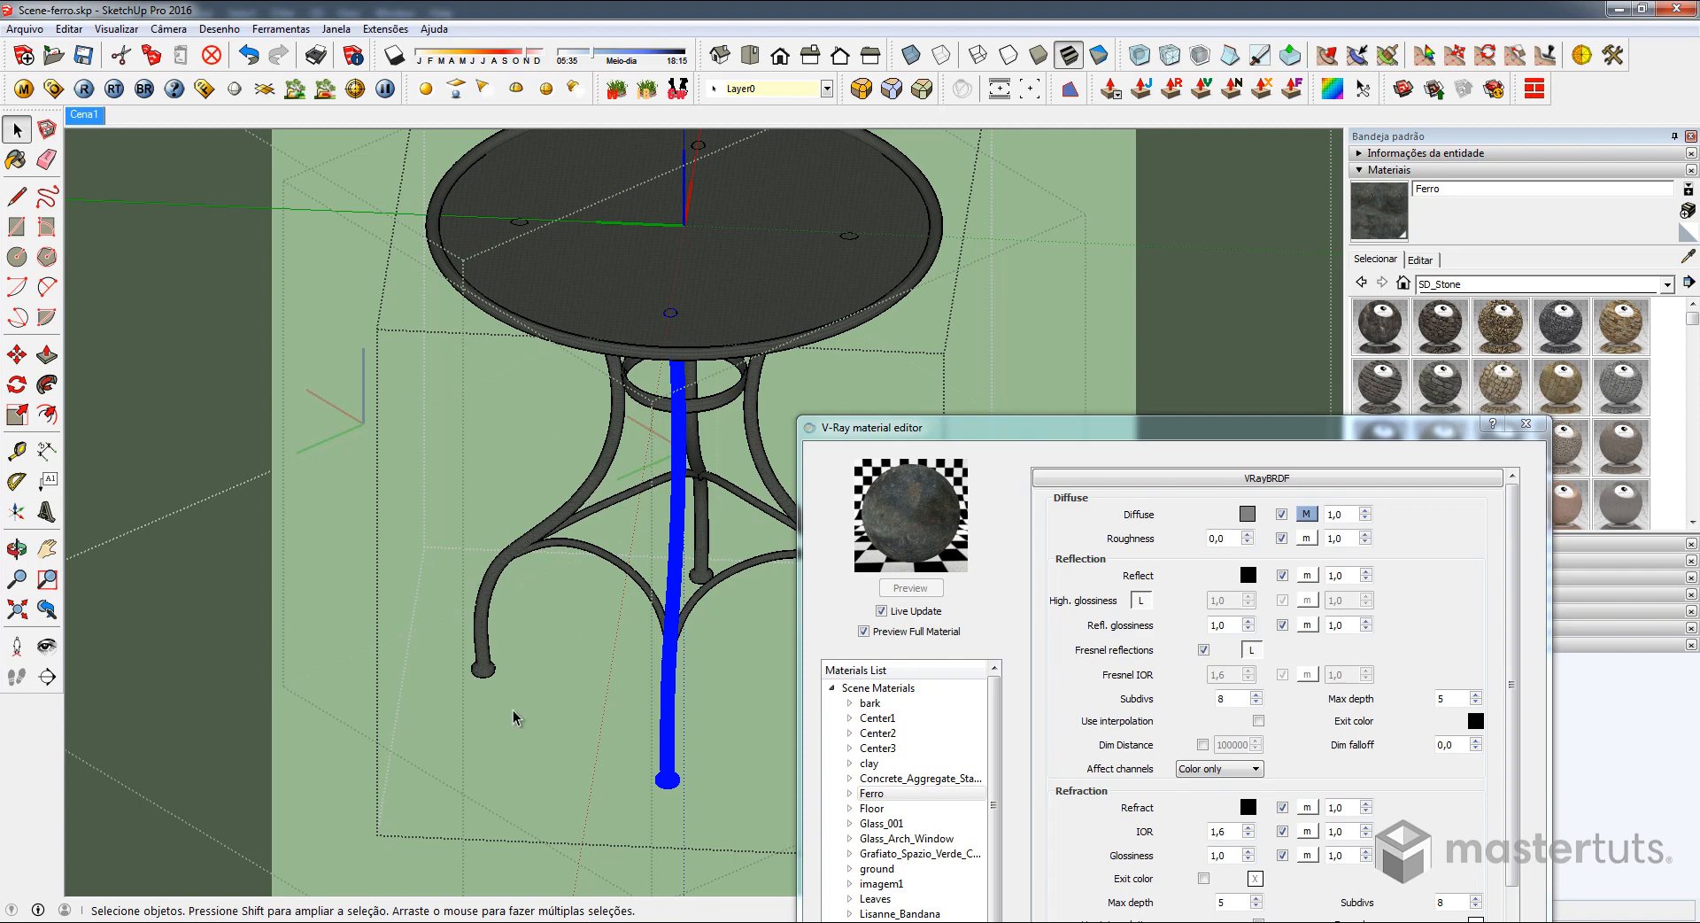
pyautogui.moveTo(576, 460); pyautogui.dragTo(626, 379, button='middle')
pyautogui.press('o')
pyautogui.moveTo(664, 310); pyautogui.dragTo(576, 504)
pyautogui.press('space')
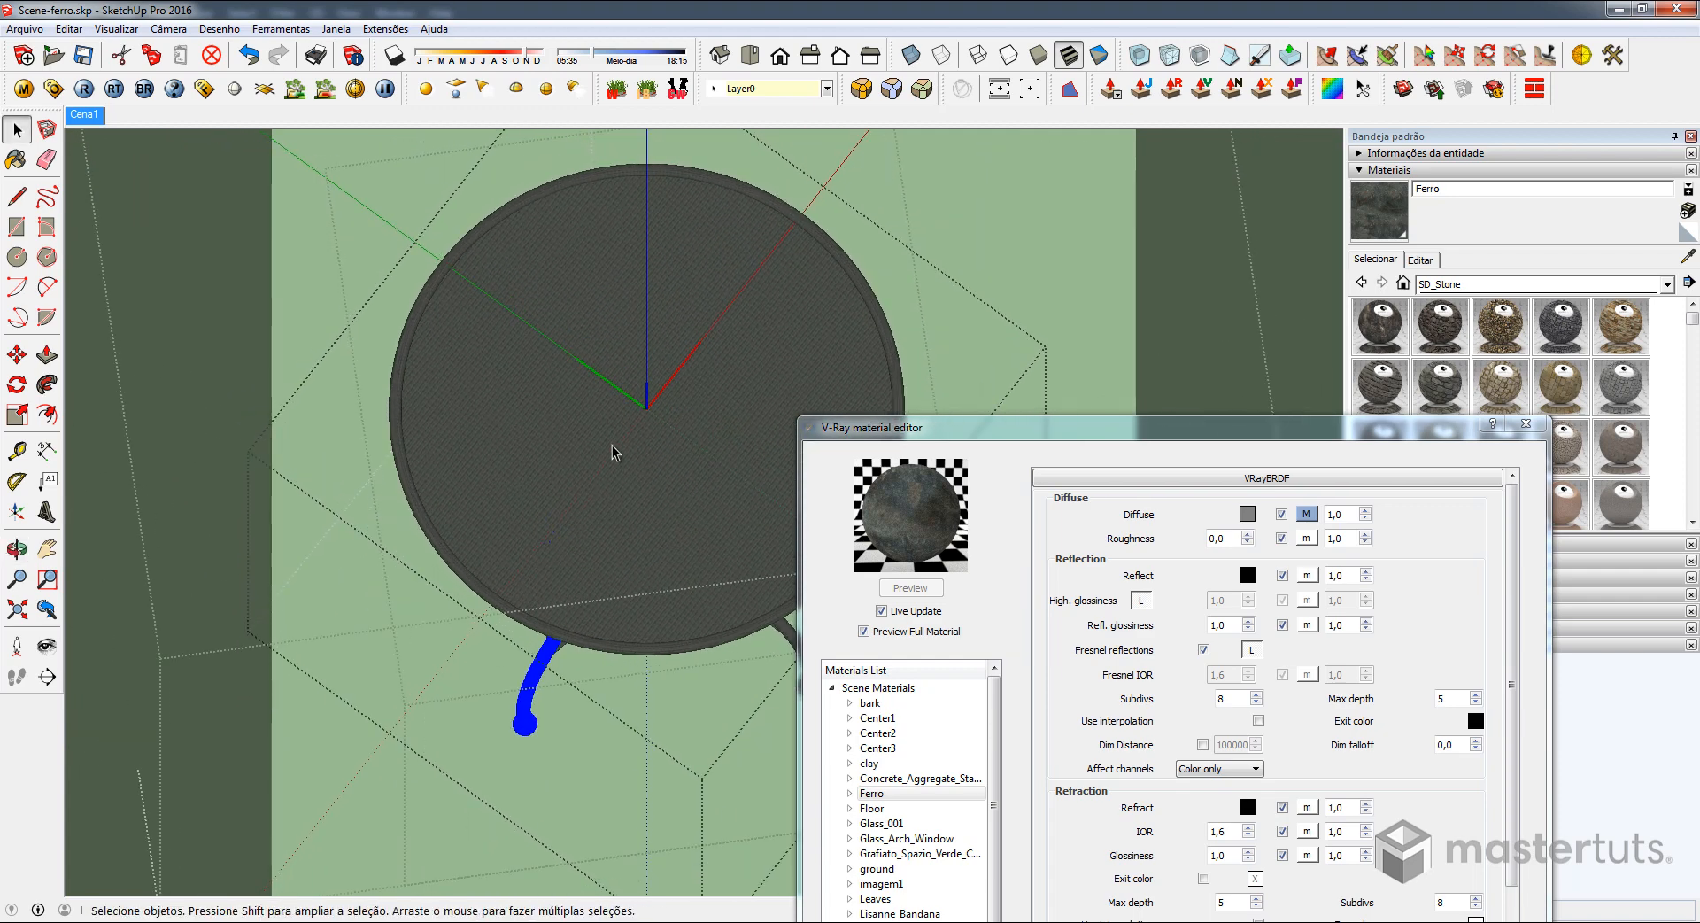
pyautogui.scroll(-3, 576, 421)
pyautogui.moveTo(451, 253); pyautogui.dragTo(790, 660)
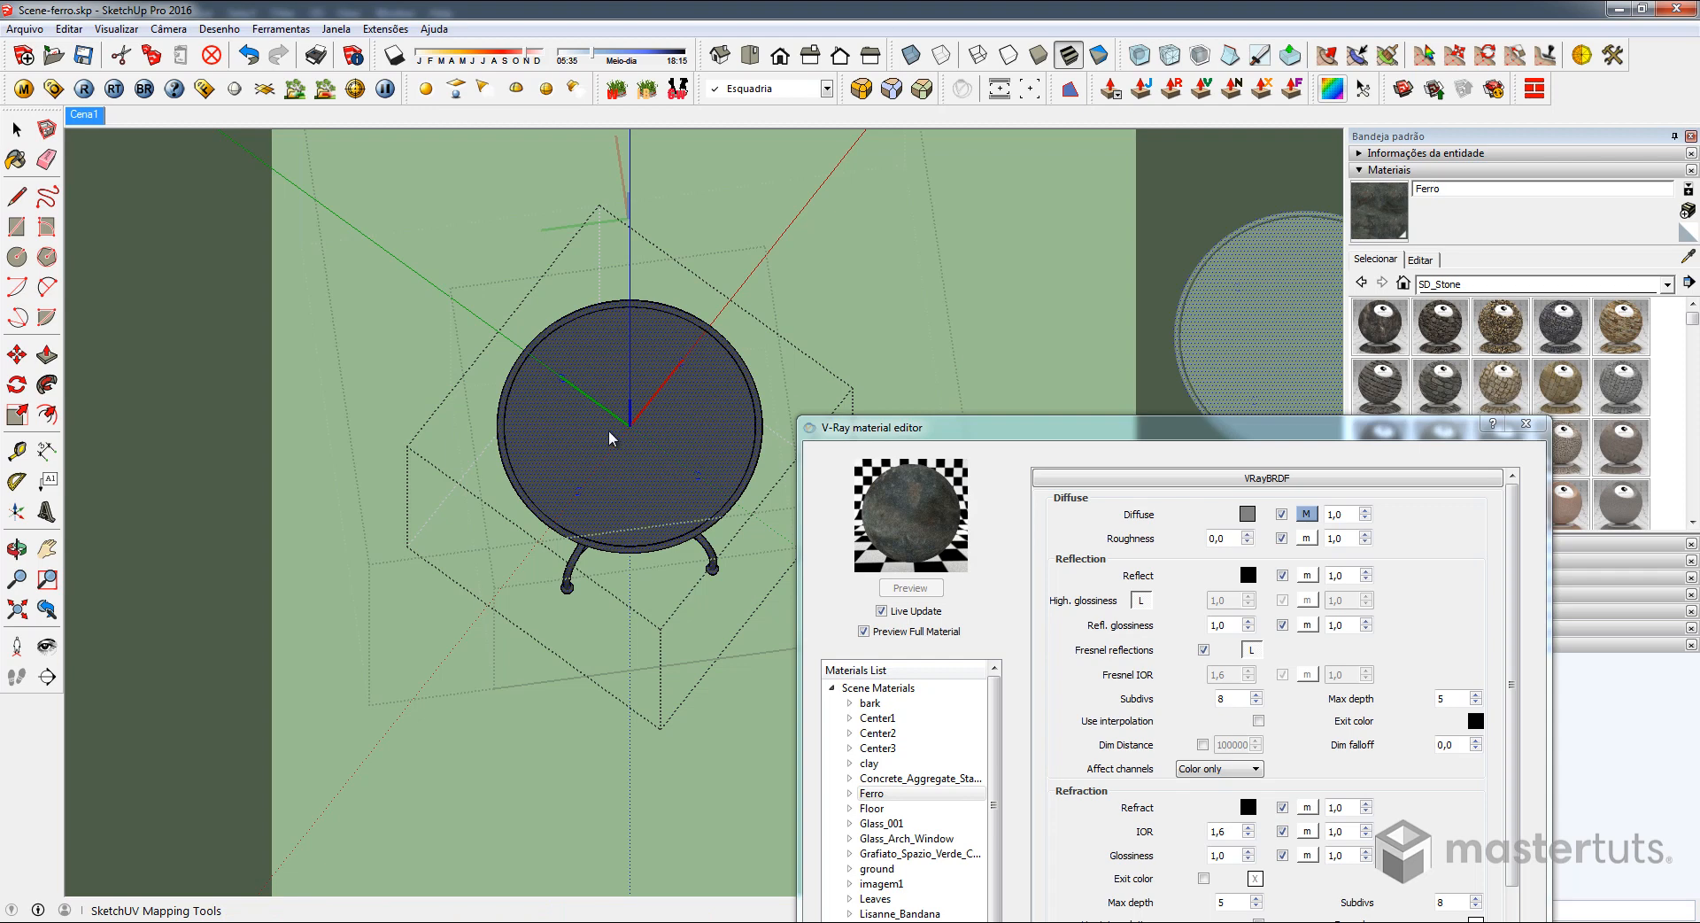
# Apply a SketchUV box map to the selected table geometry and save its UVs
pyautogui.scroll(3, 697, 467)
pyautogui.rightClick(699, 464)
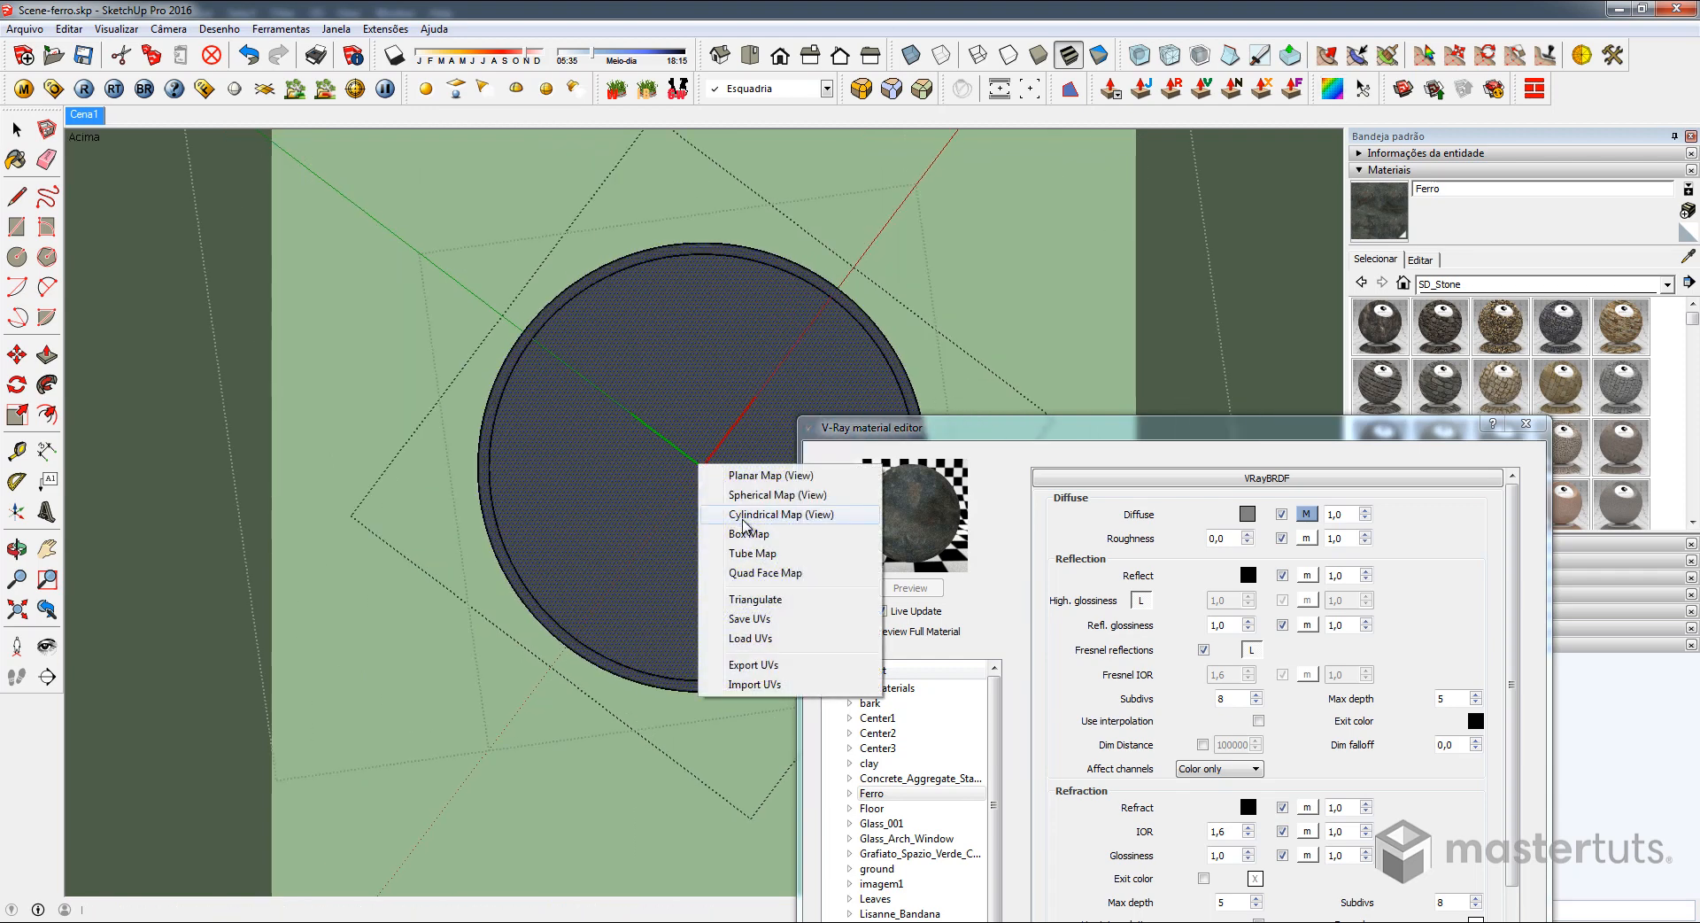
pyautogui.click(749, 534)
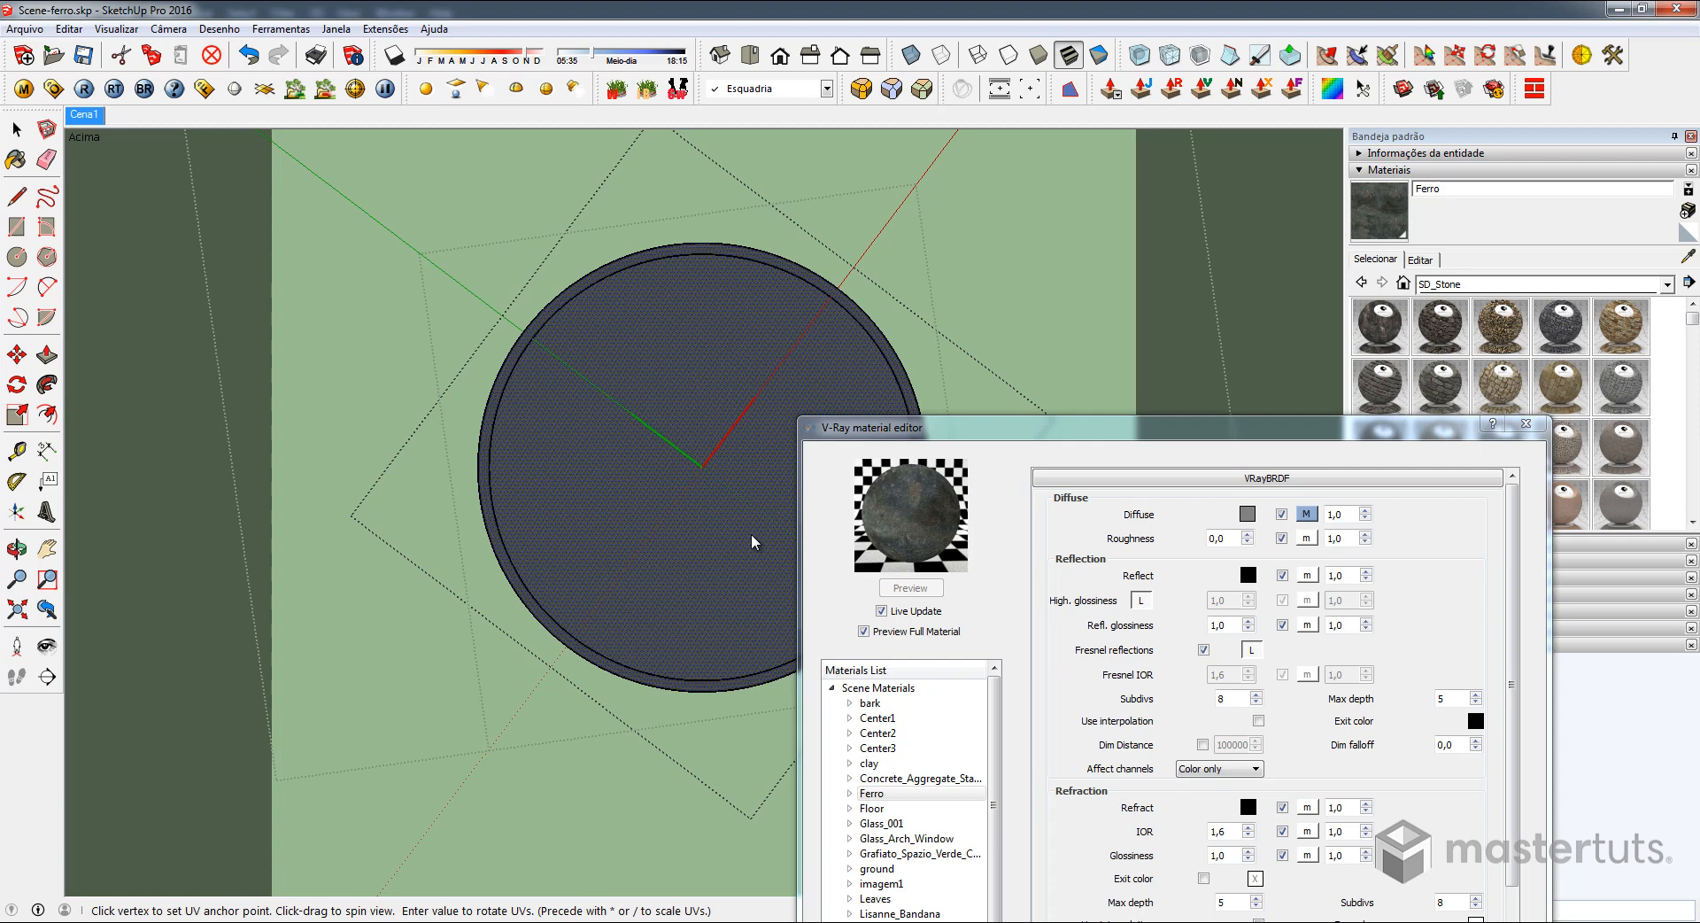
pyautogui.moveTo(755, 542); pyautogui.dragTo(709, 415, button='middle')
pyautogui.rightClick(709, 414)
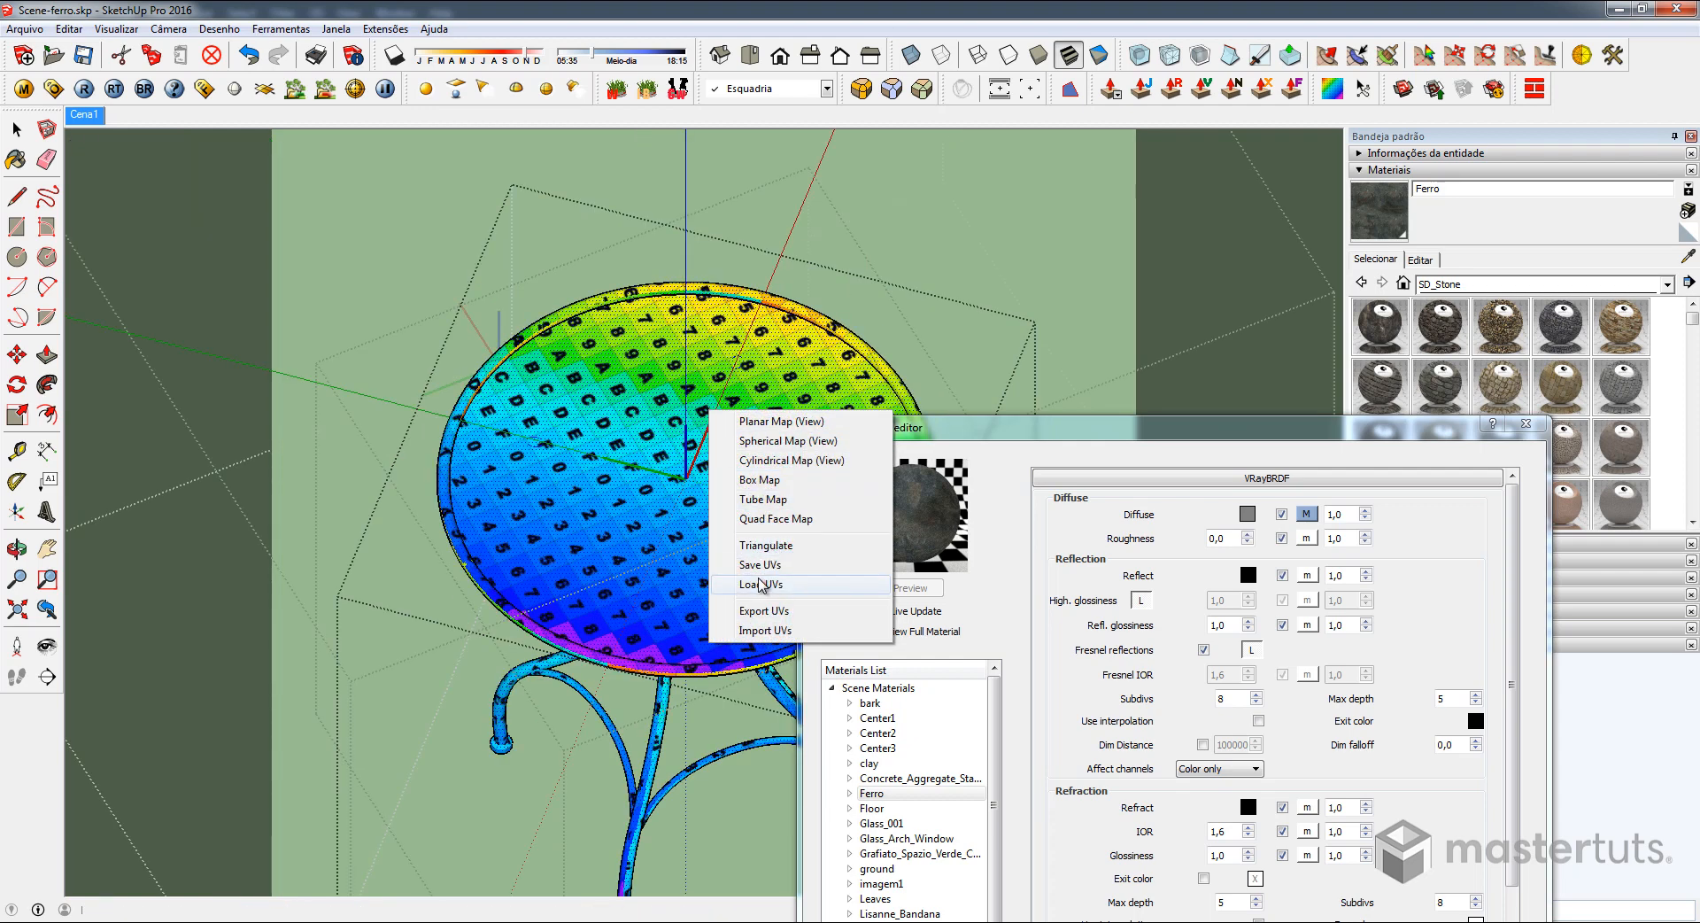
pyautogui.click(767, 566)
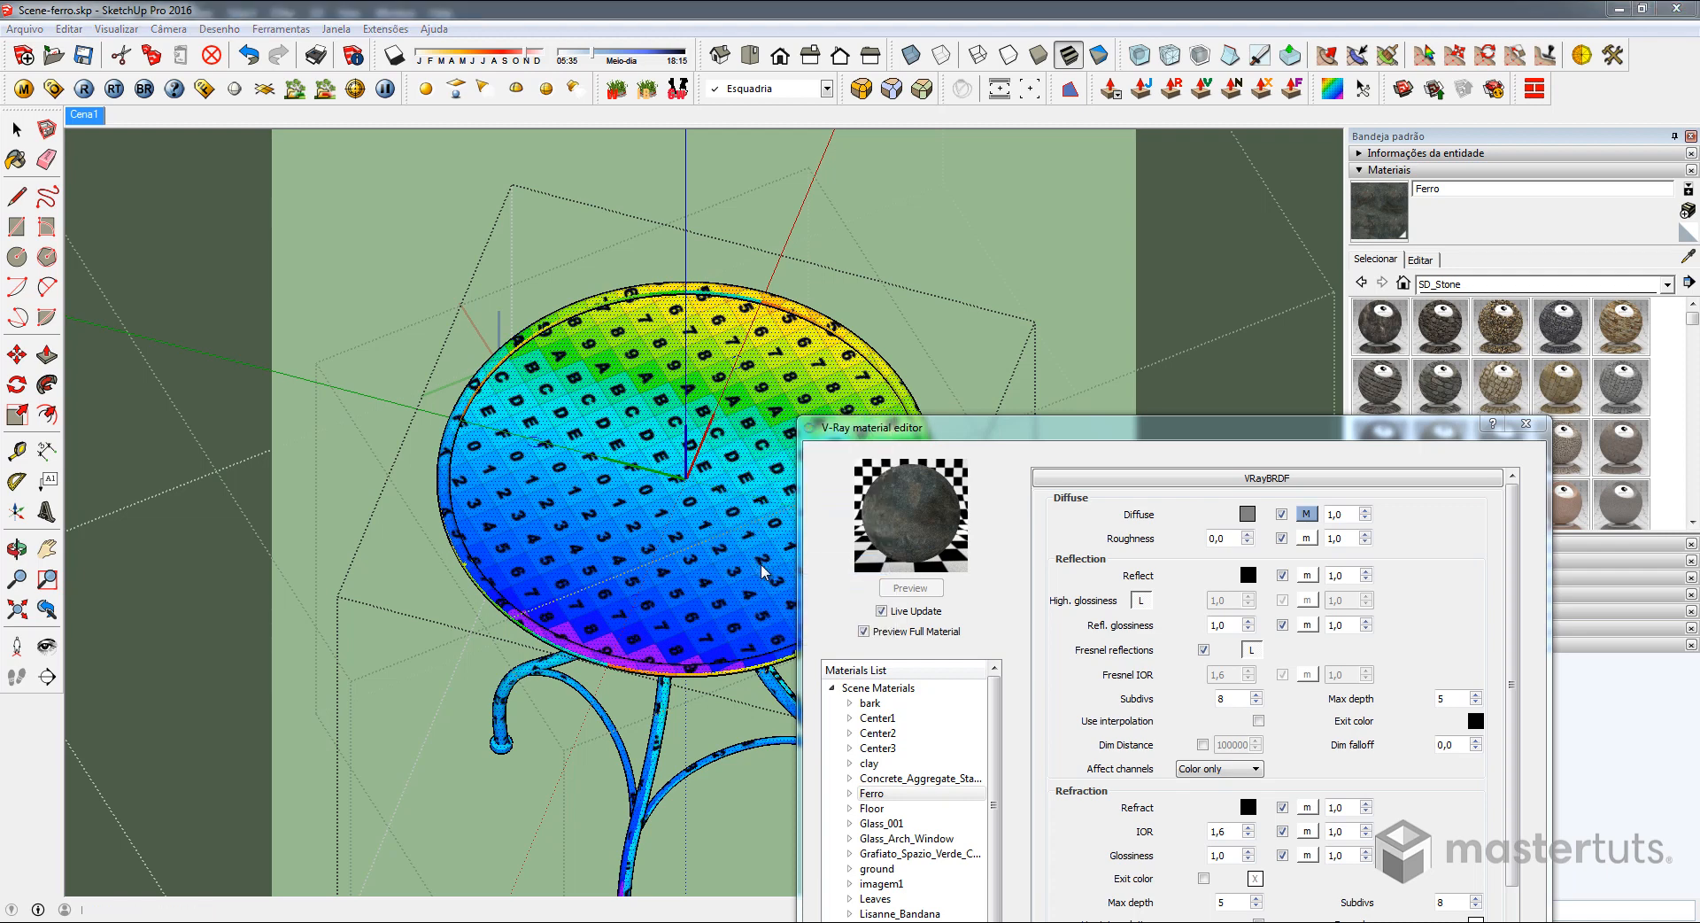
pyautogui.click(914, 510)
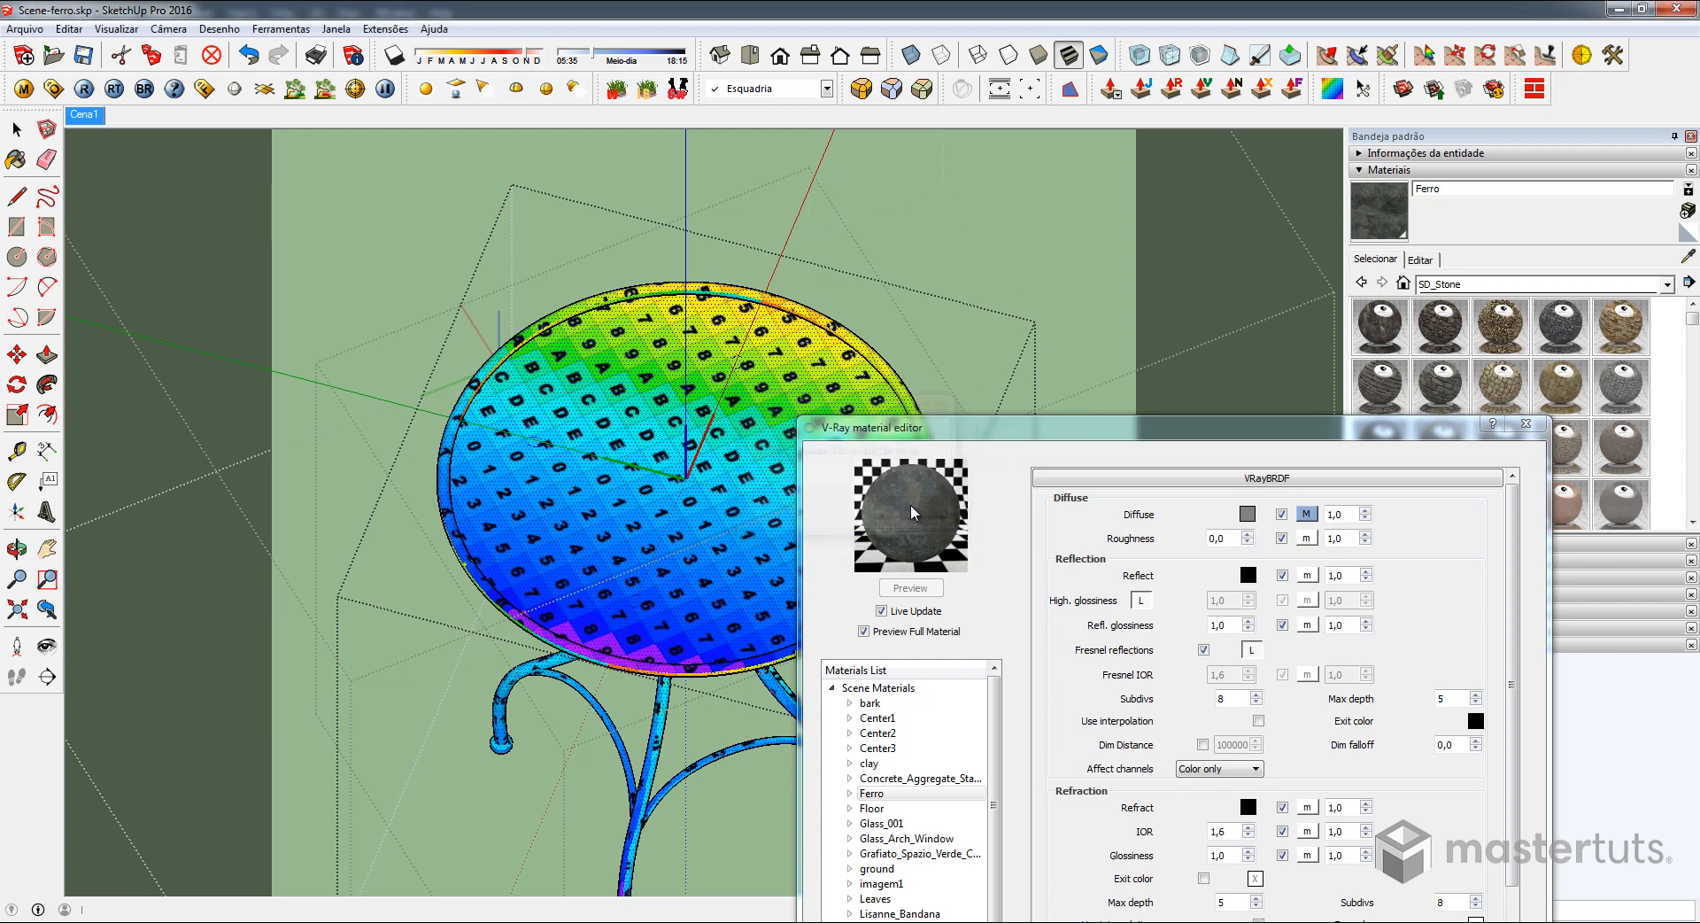
# Repaint the selected table with the Ferro material and load the saved UVs onto it
pyautogui.press('b')
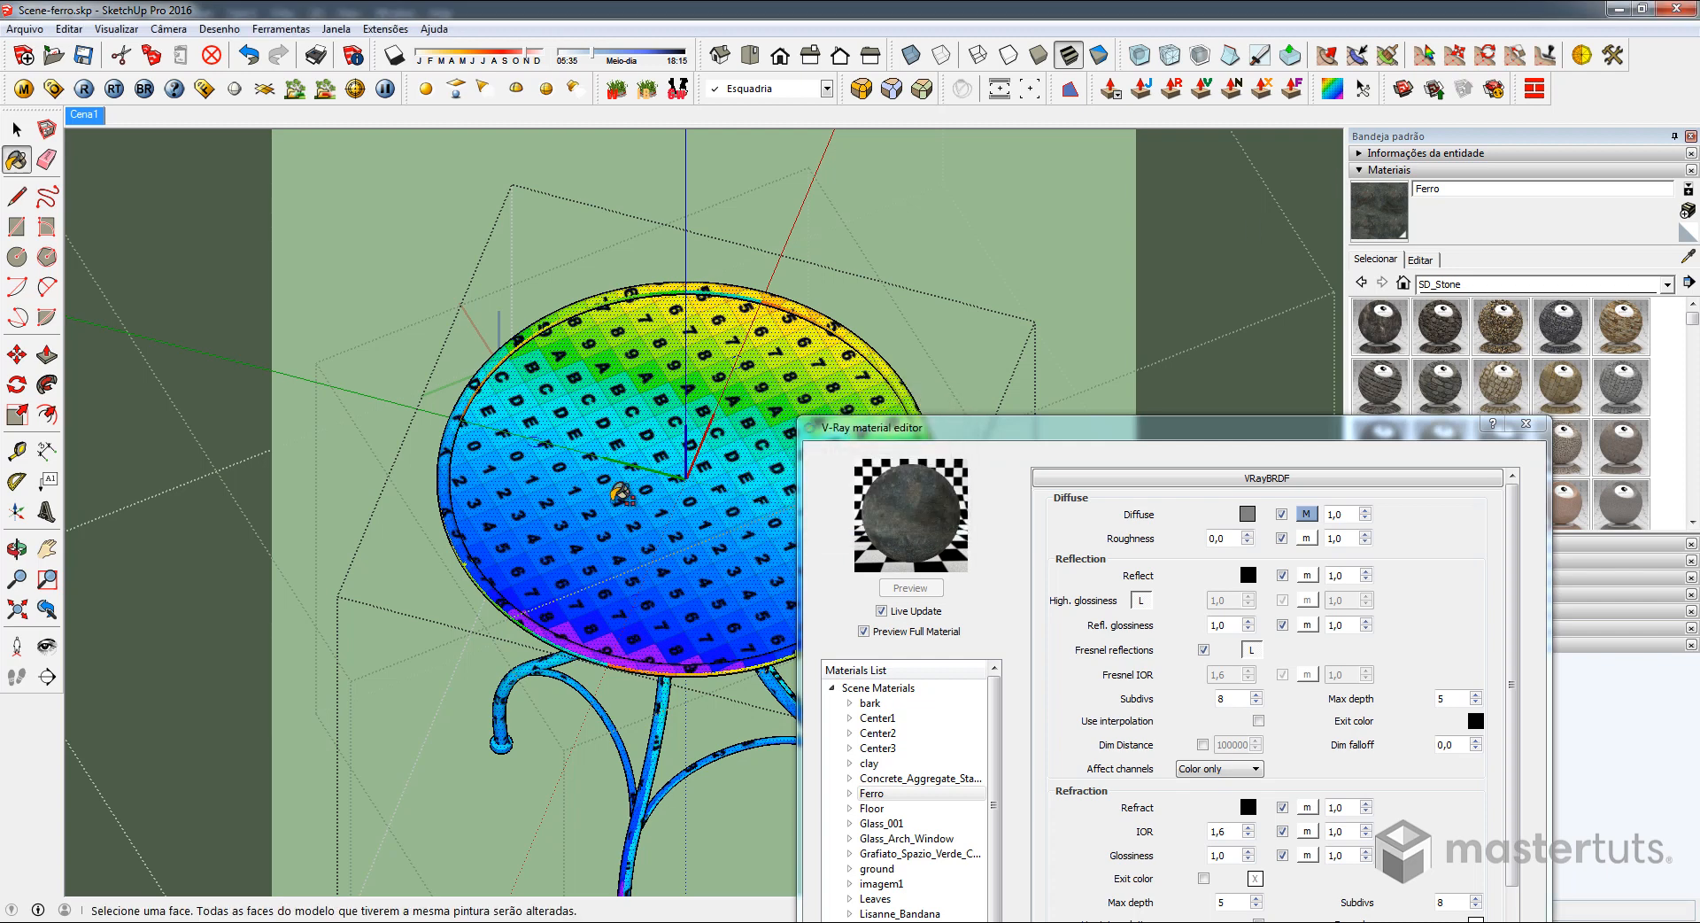
pyautogui.keyDown('shift'); pyautogui.click(623, 494); pyautogui.keyUp('shift')
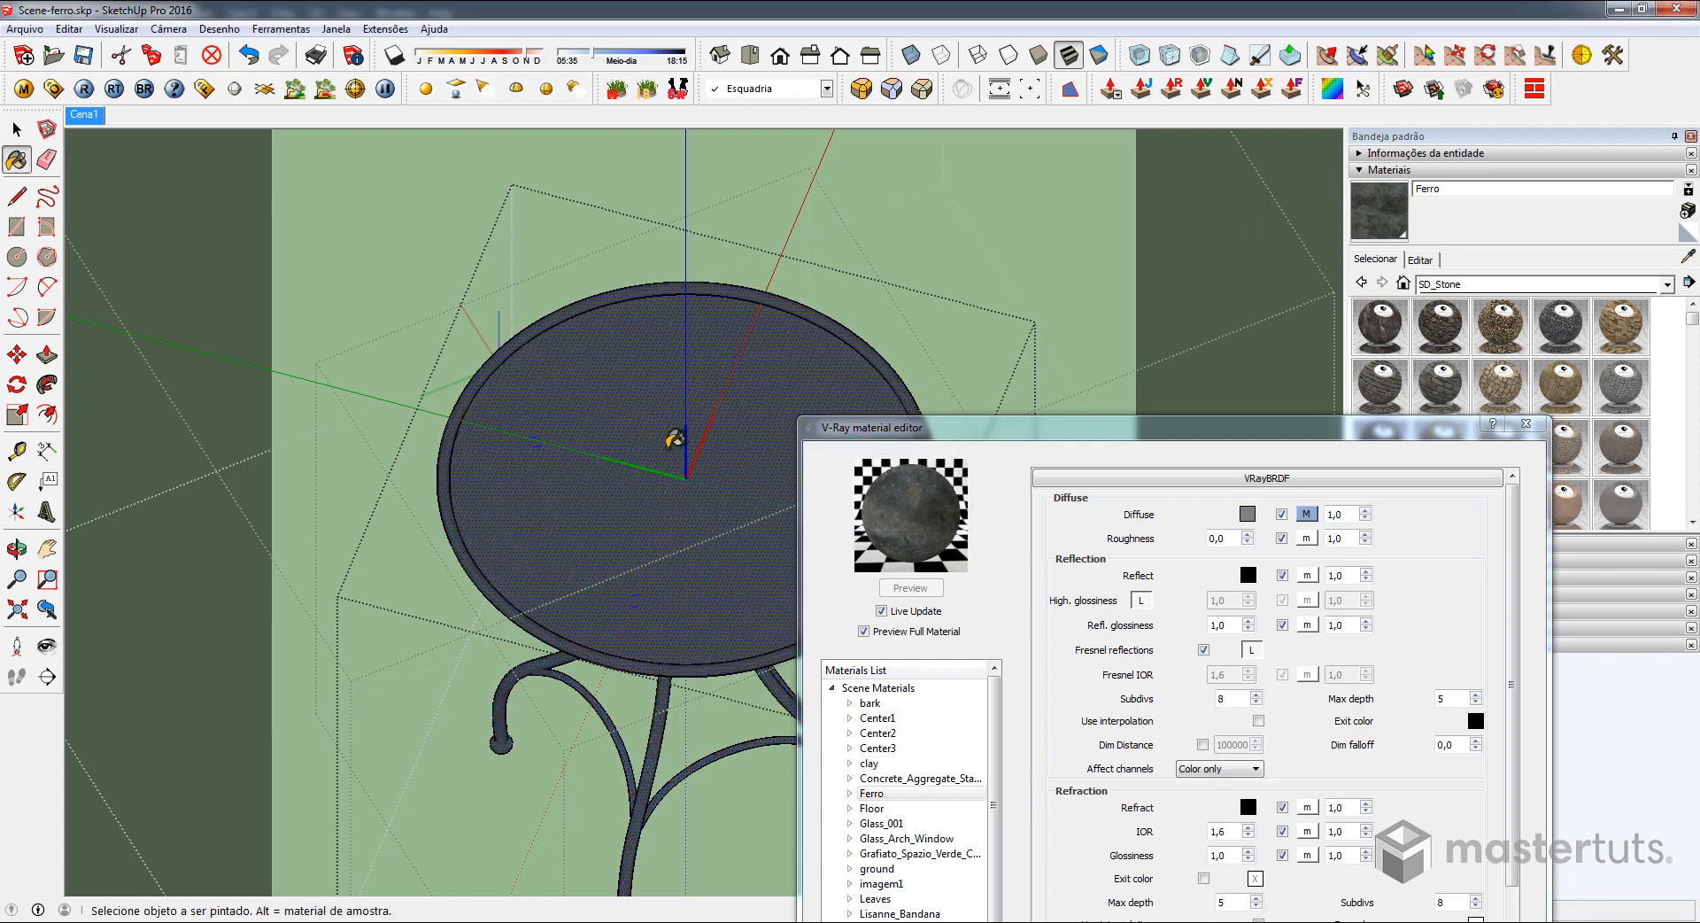
pyautogui.click(1332, 88)
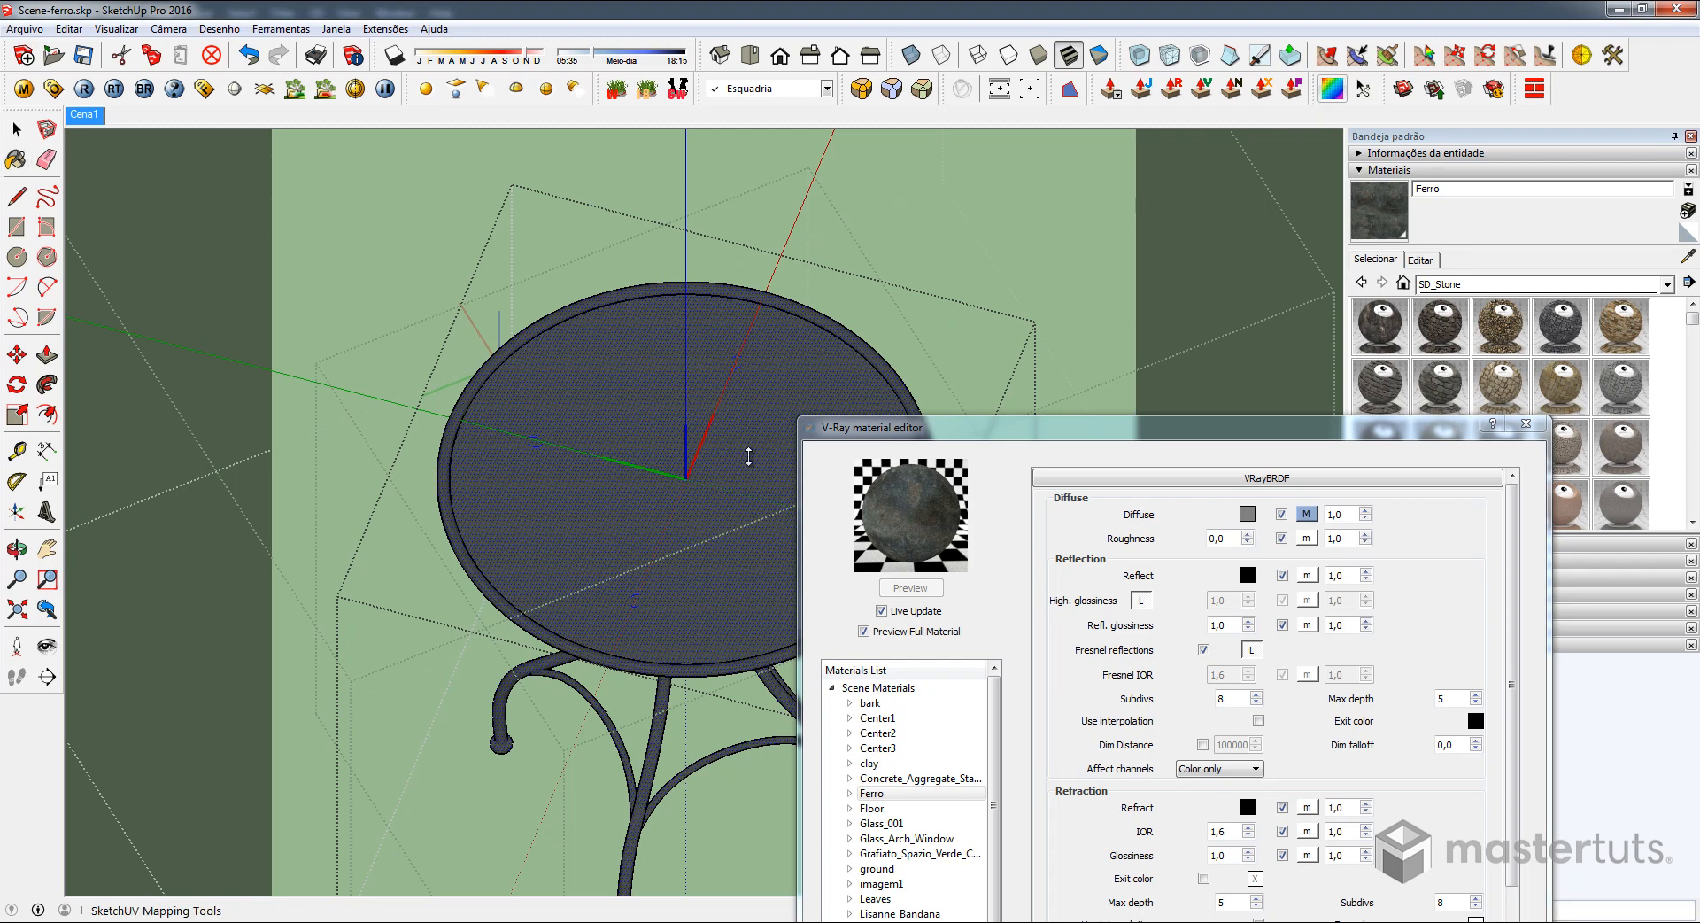
pyautogui.click(680, 487)
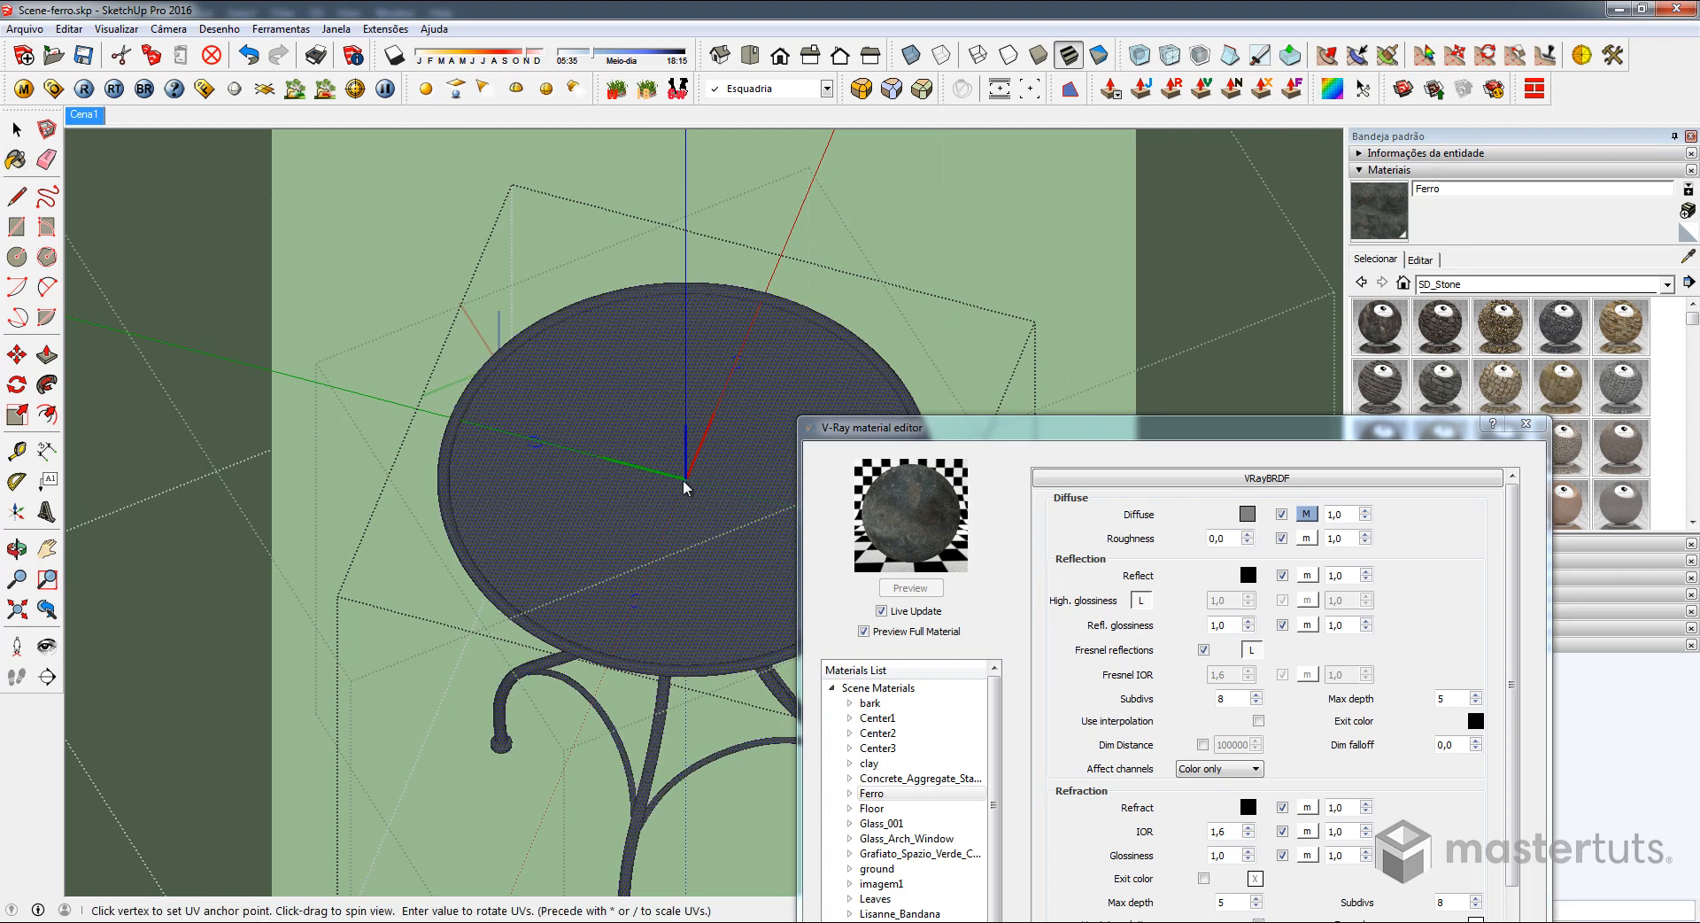
pyautogui.rightClick(683, 483)
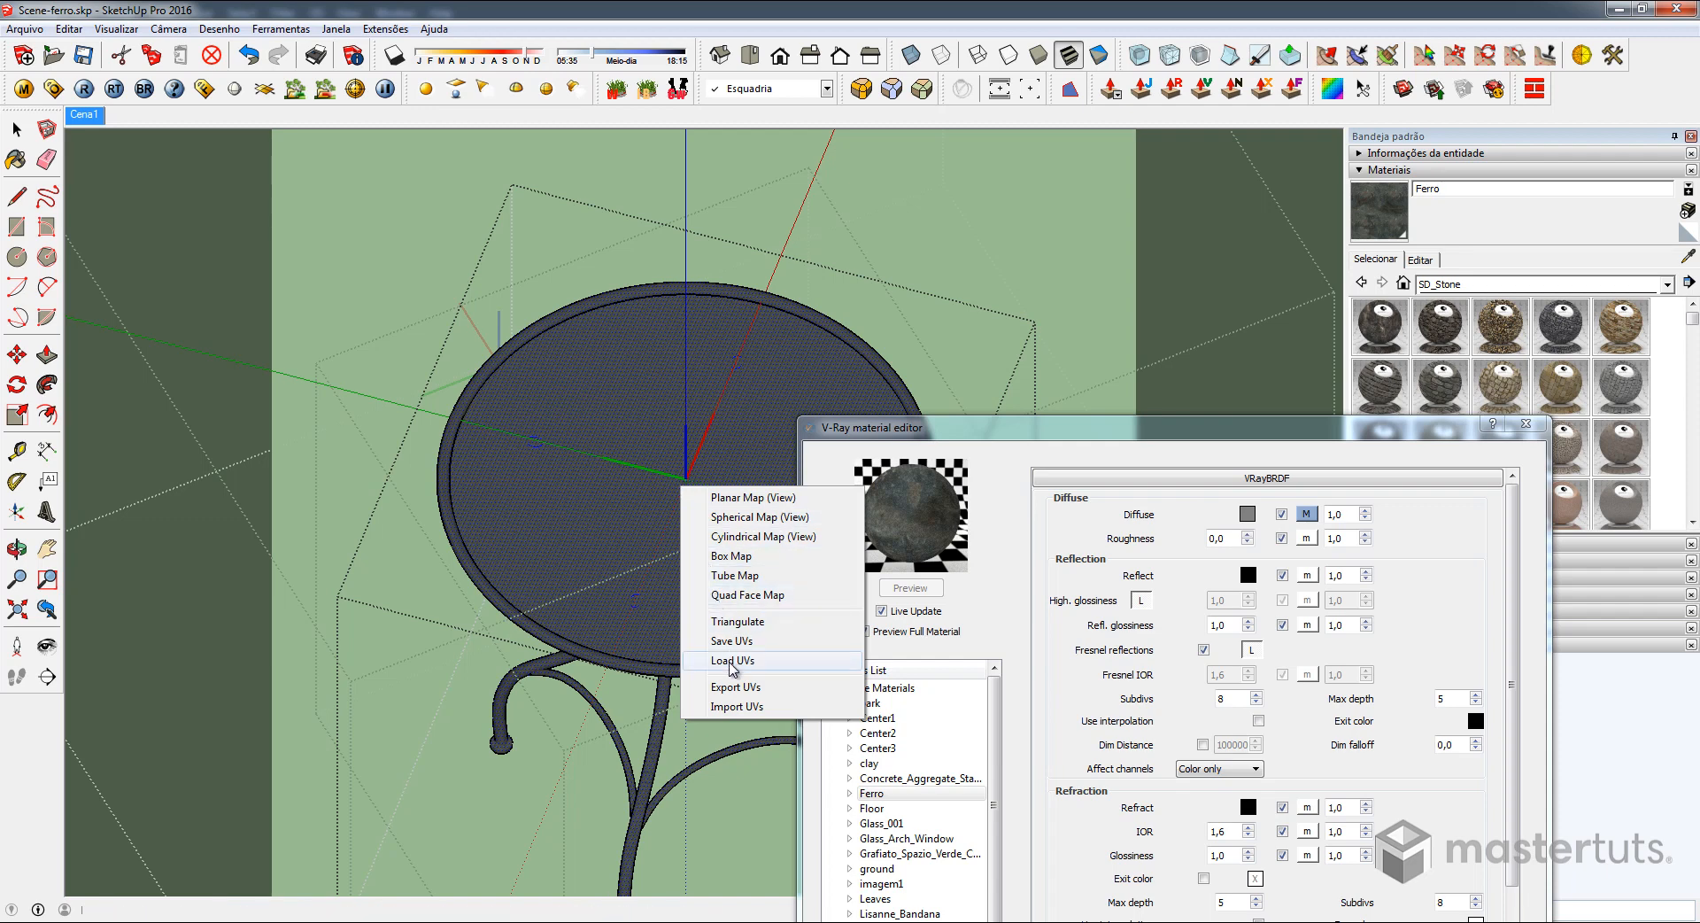
pyautogui.click(730, 662)
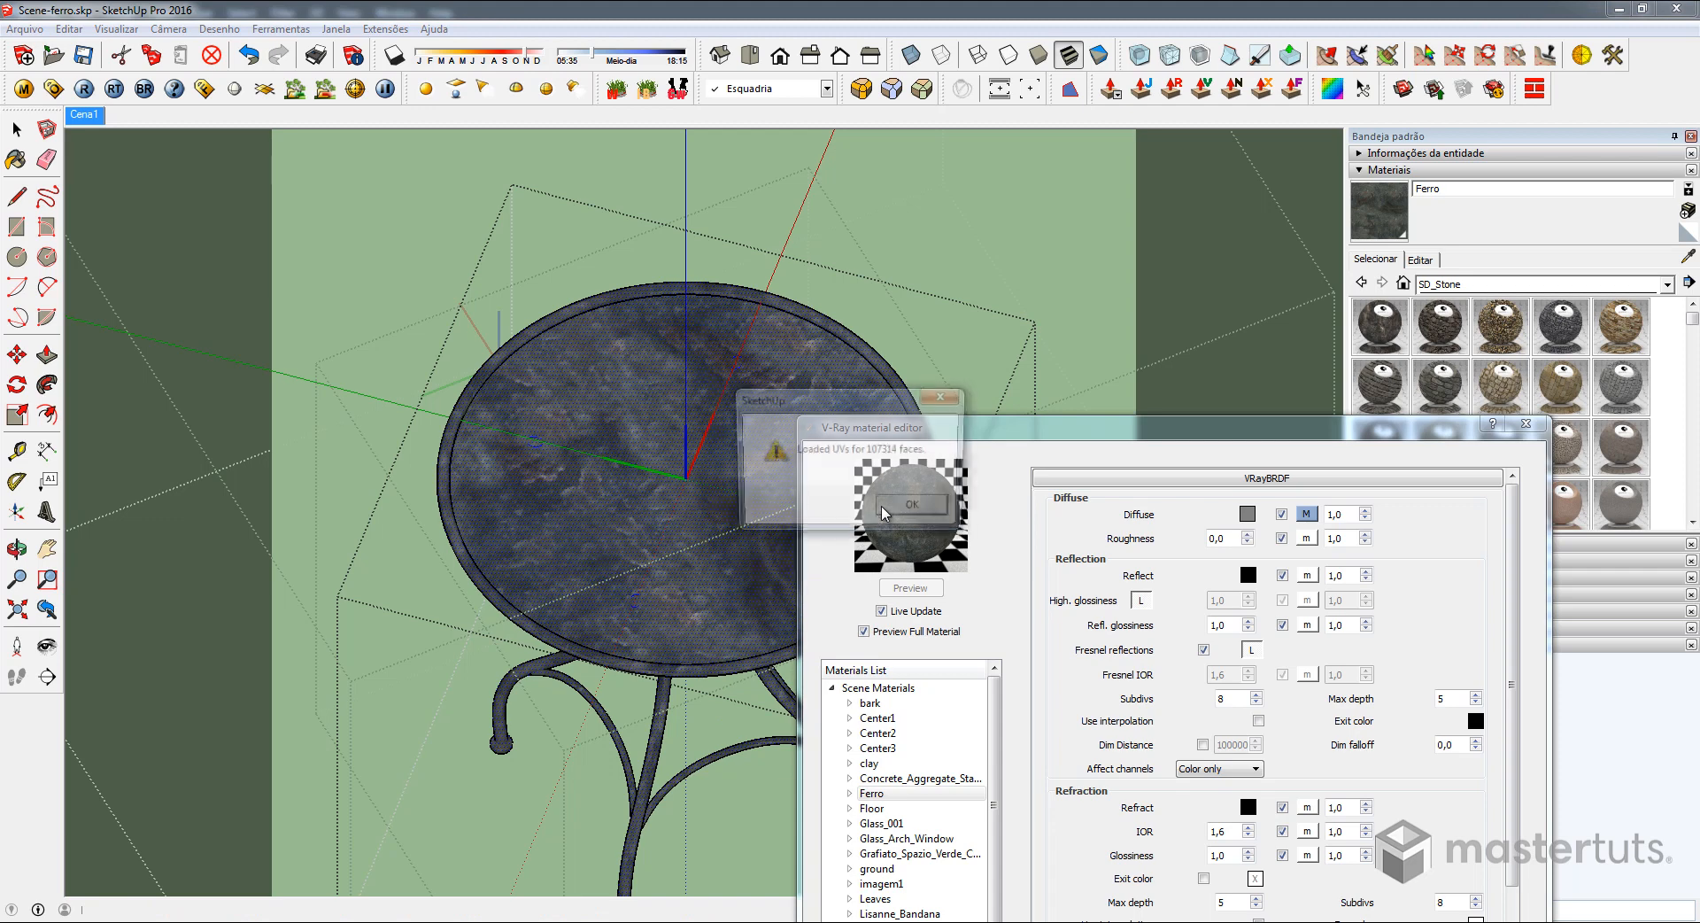
pyautogui.click(899, 512)
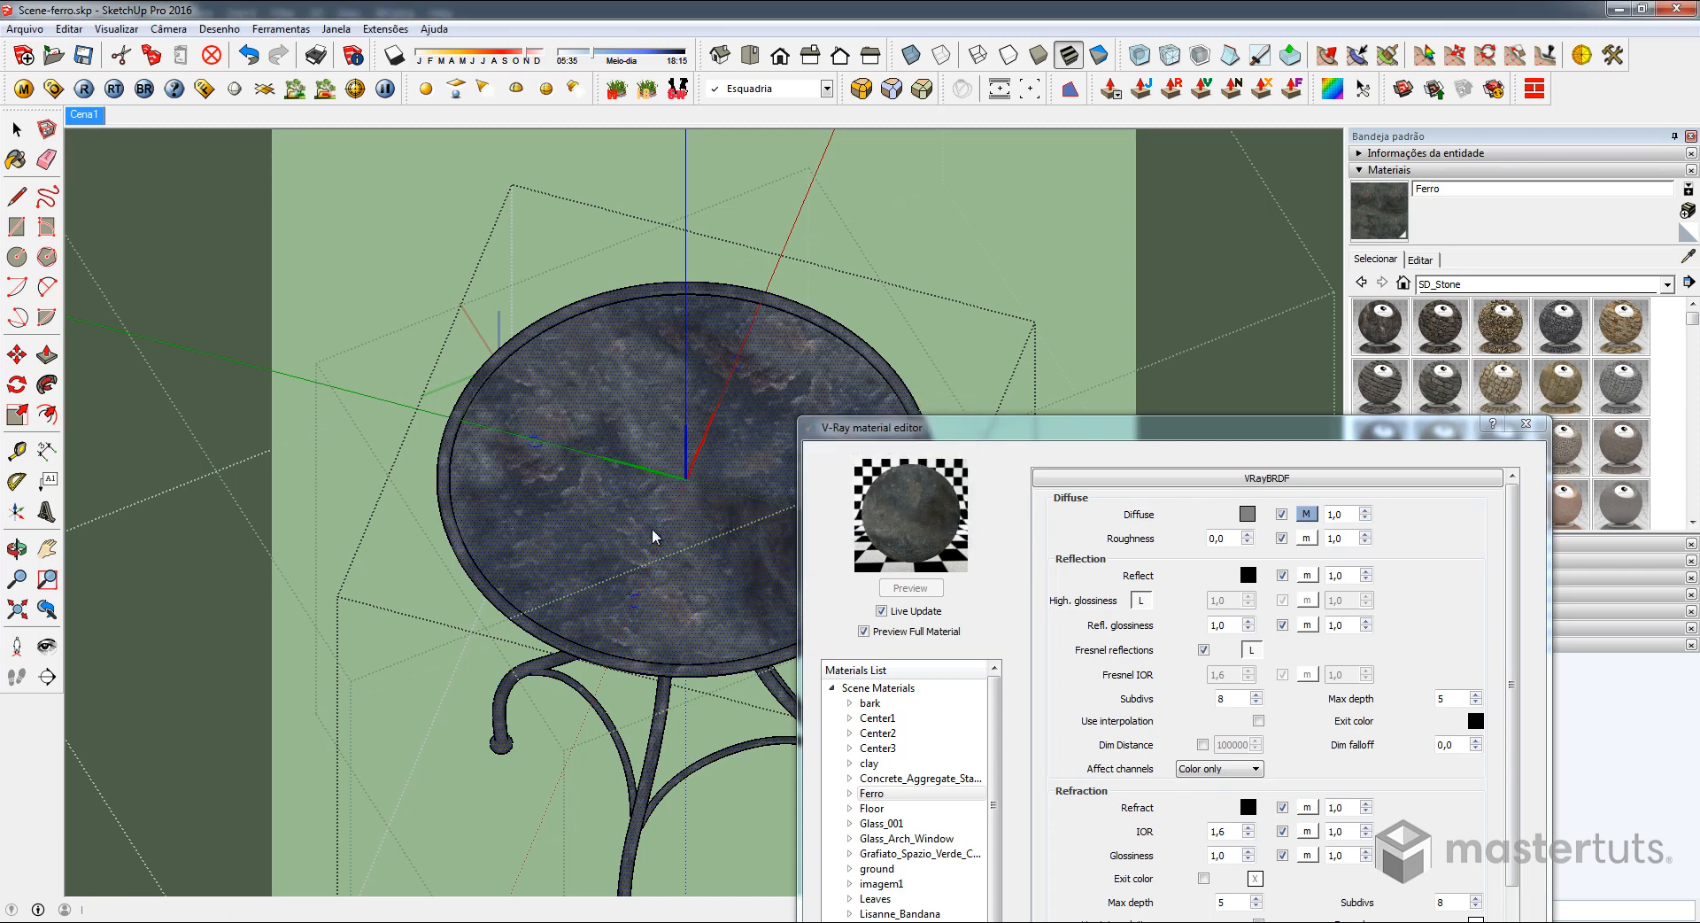
pyautogui.moveTo(652, 533); pyautogui.dragTo(653, 390, button='middle')
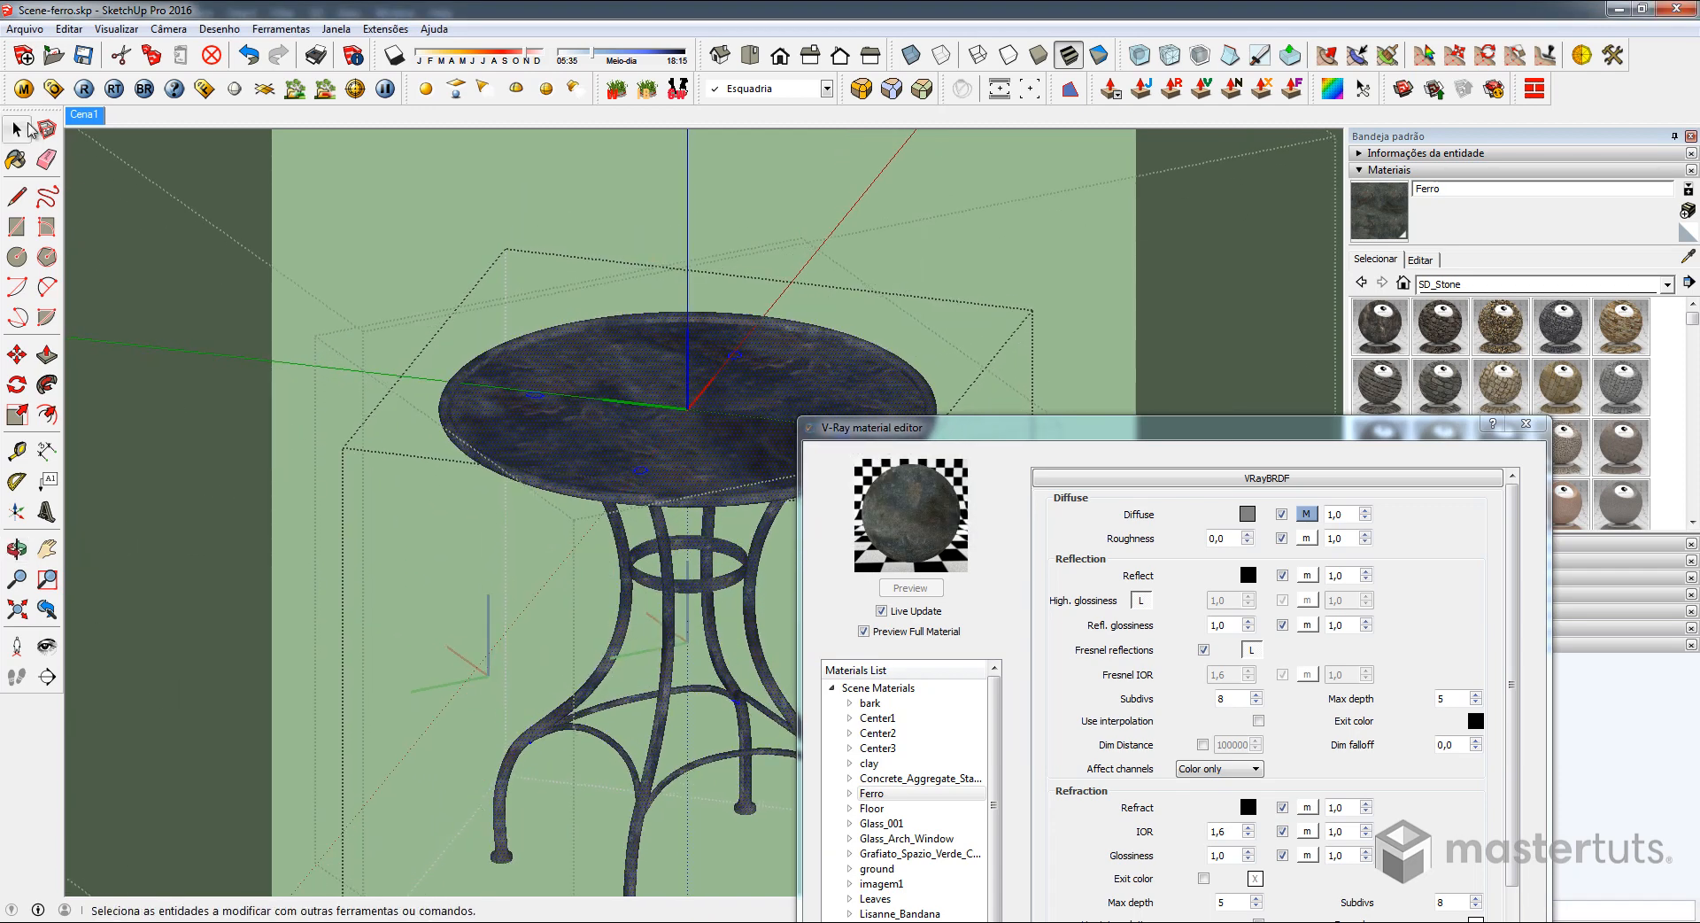
# Return to the Cena1 scene view and load Iron_s.jpg as a TexBitmap in the Ferro material's Reflect map
pyautogui.click(76, 120)
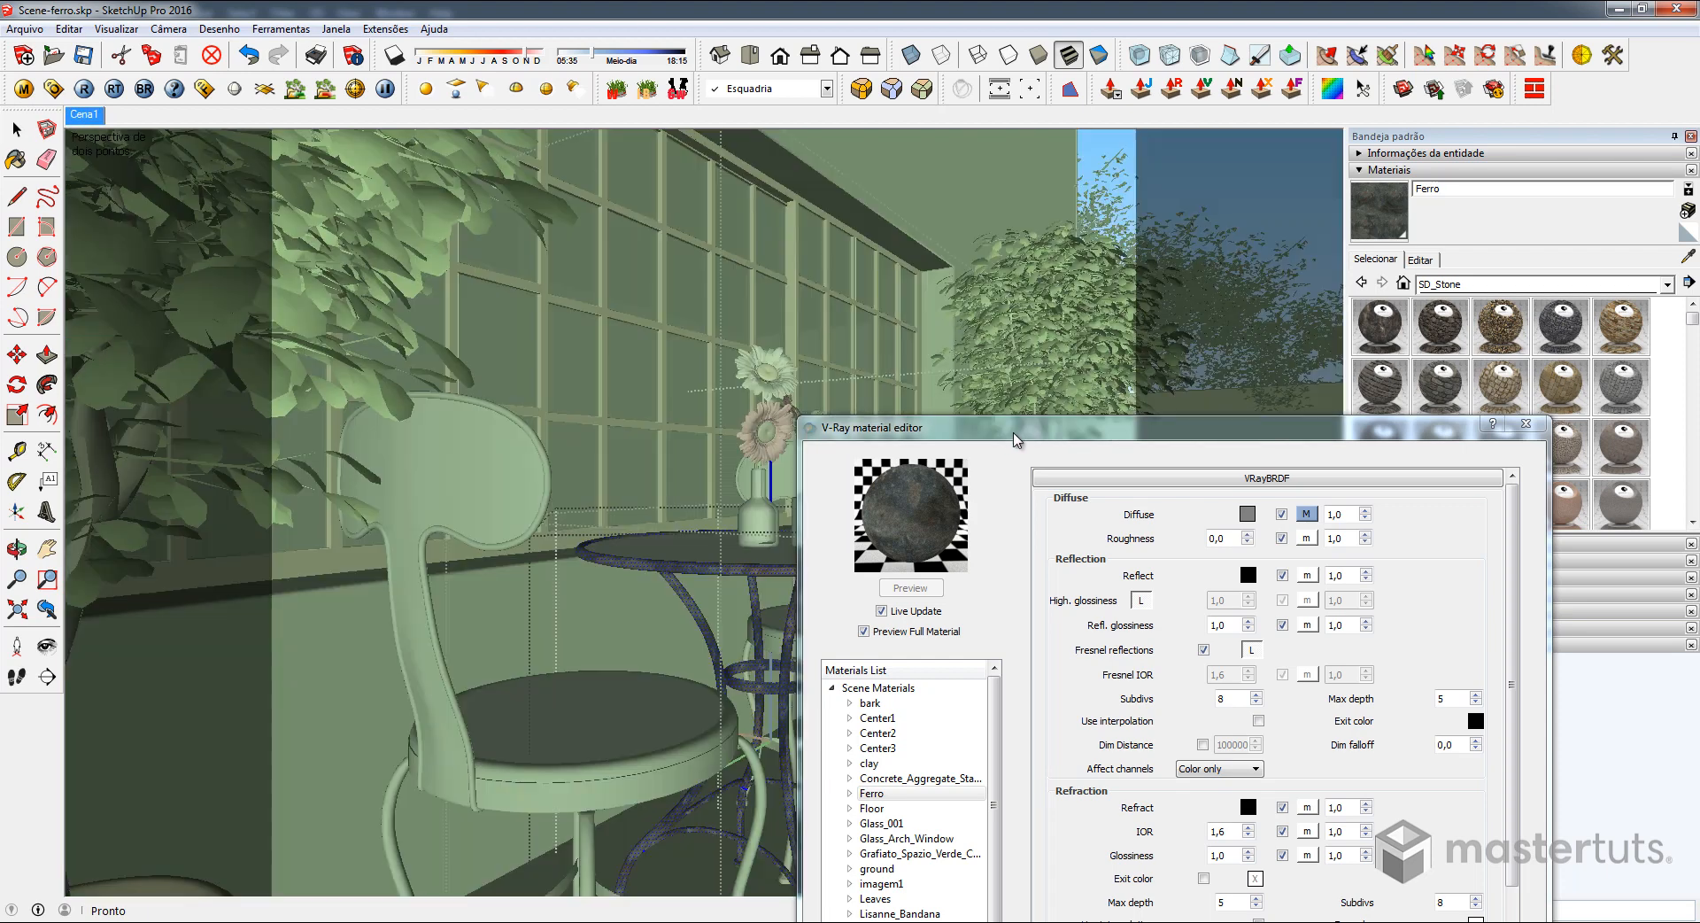
pyautogui.click(1018, 440)
pyautogui.moveTo(1017, 440); pyautogui.dragTo(666, 109)
pyautogui.click(954, 245)
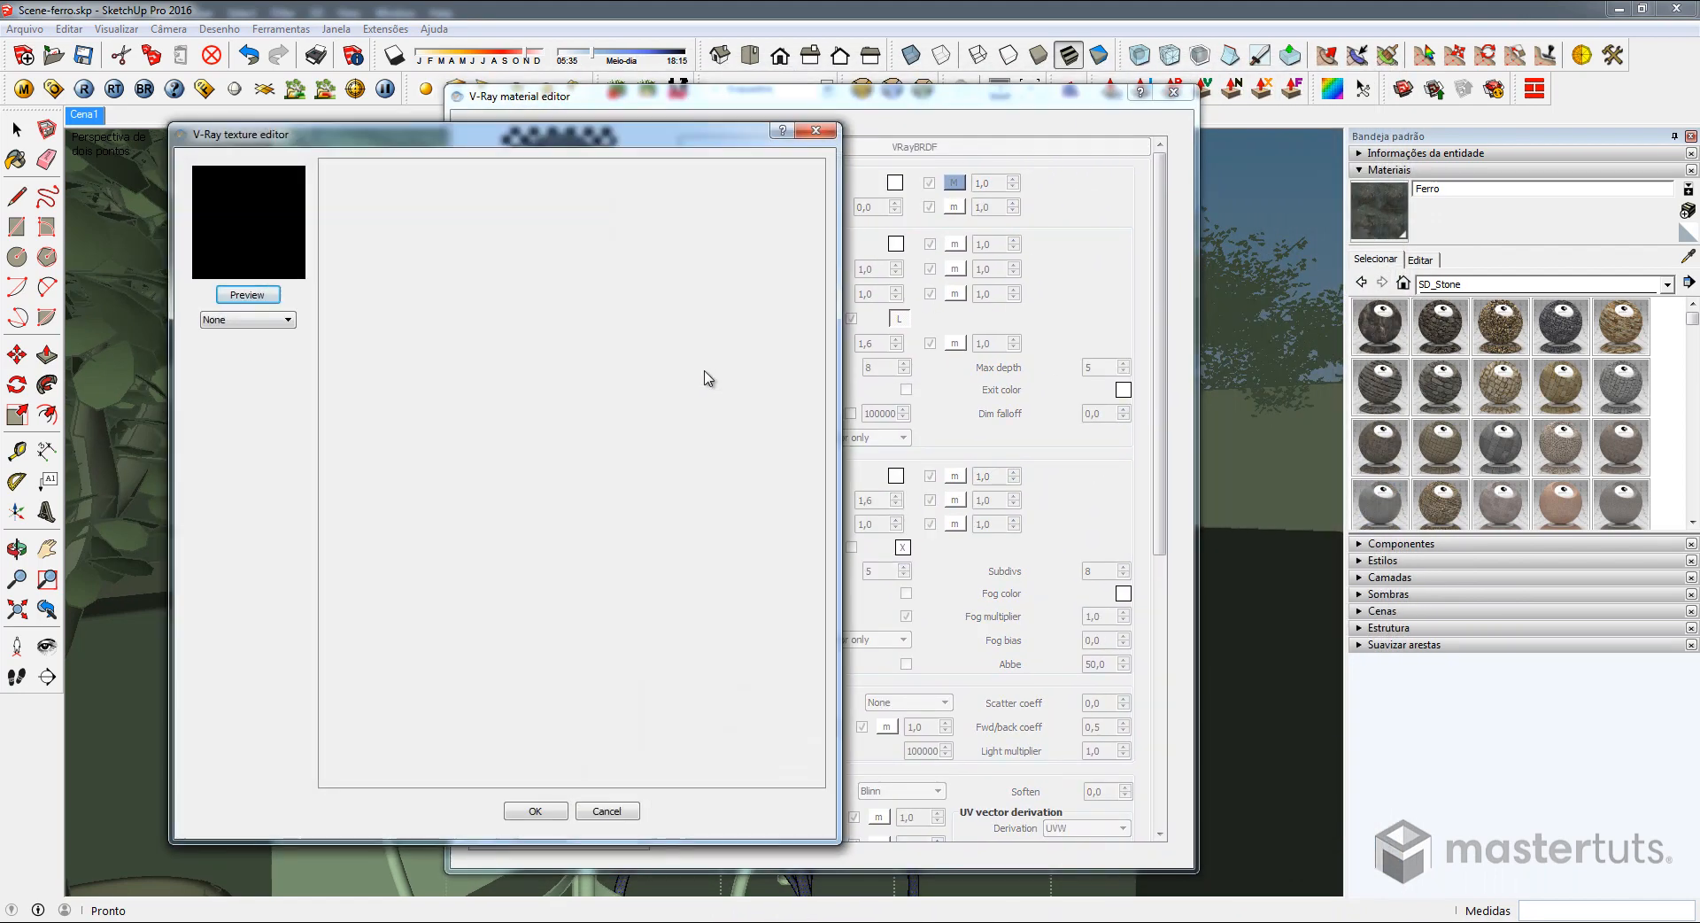
pyautogui.click(248, 319)
pyautogui.click(241, 381)
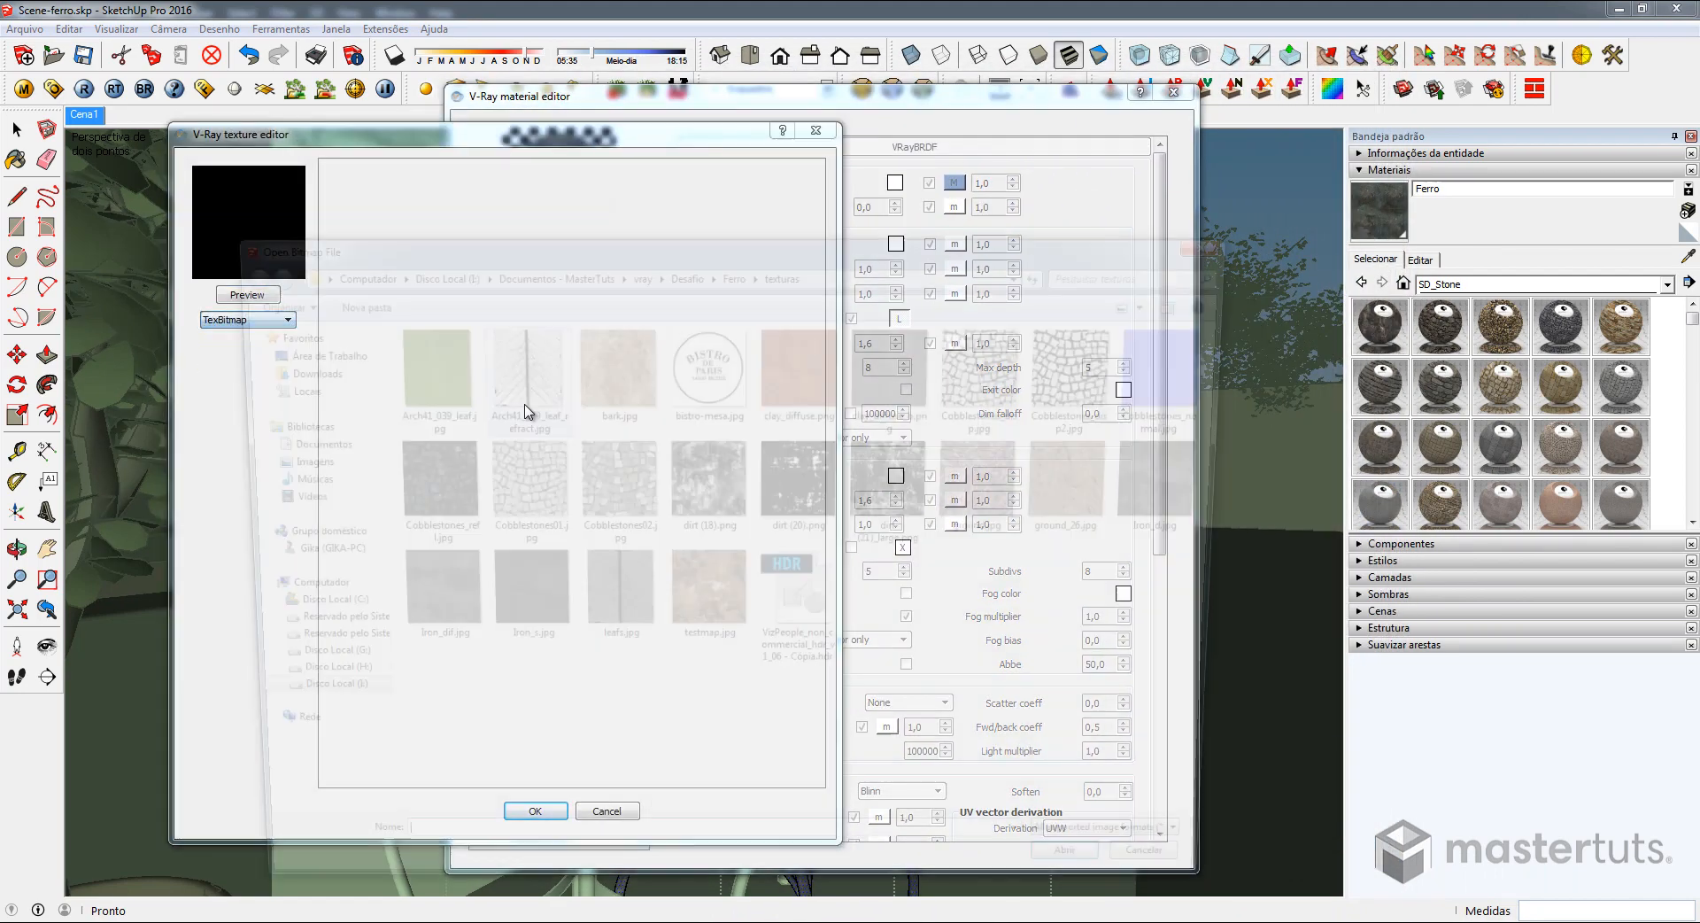
pyautogui.doubleClick(502, 599)
pyautogui.click(536, 812)
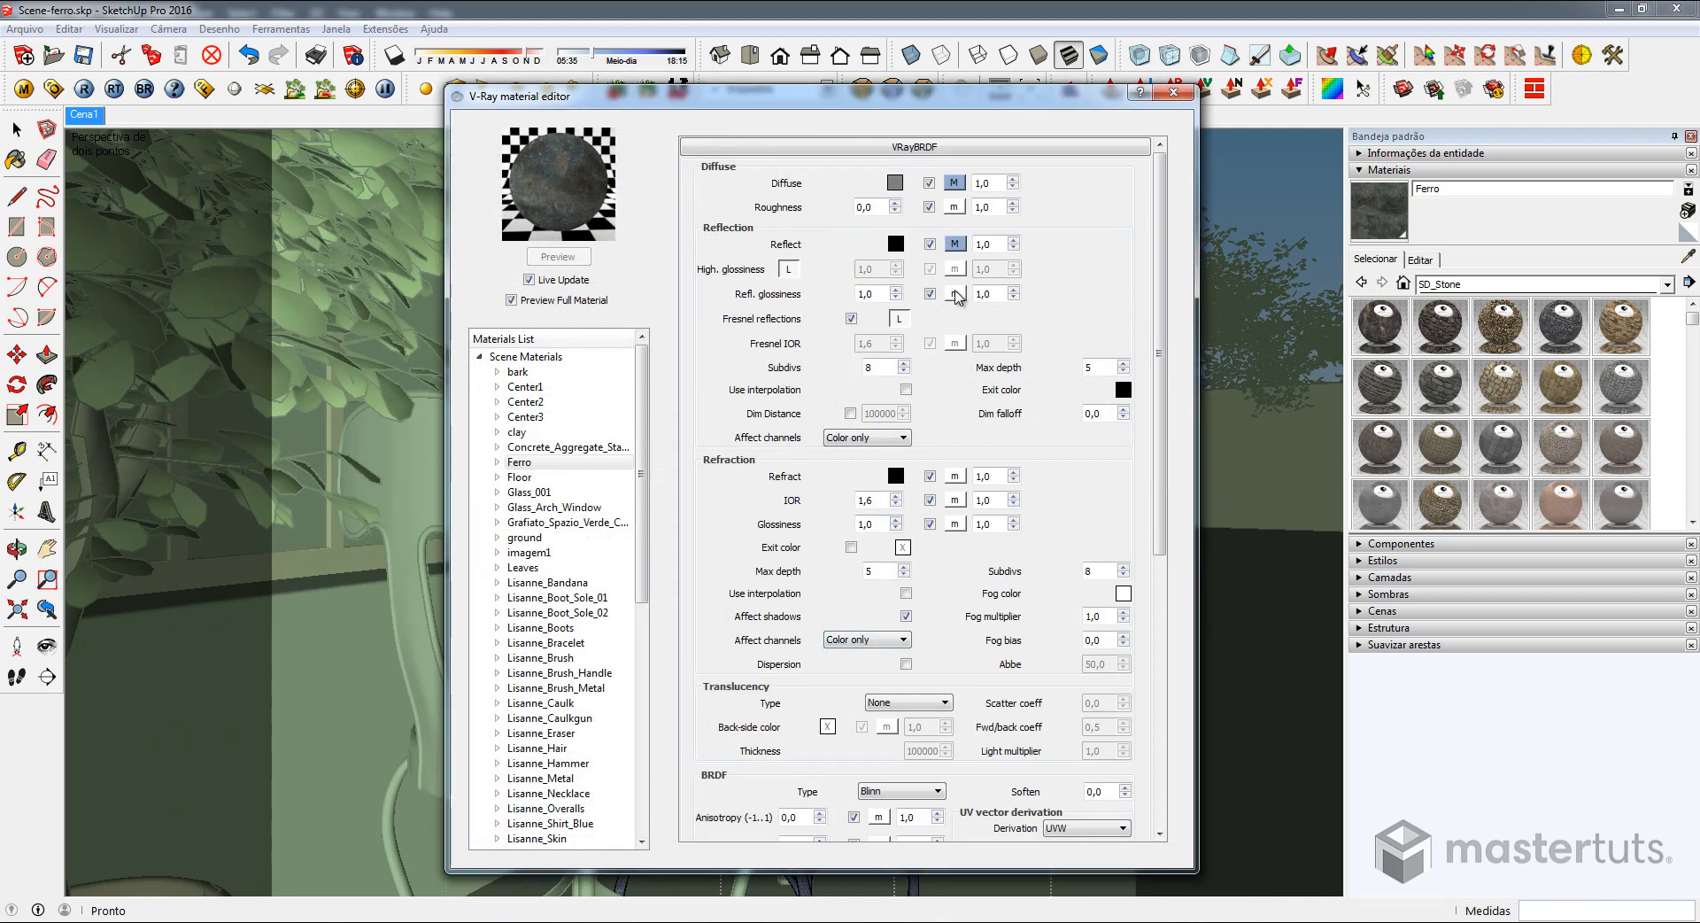
# Load Iron_s.jpg as a TexBitmap in Ferro's reflection glossiness map and turn off Fresnel reflections
pyautogui.click(954, 294)
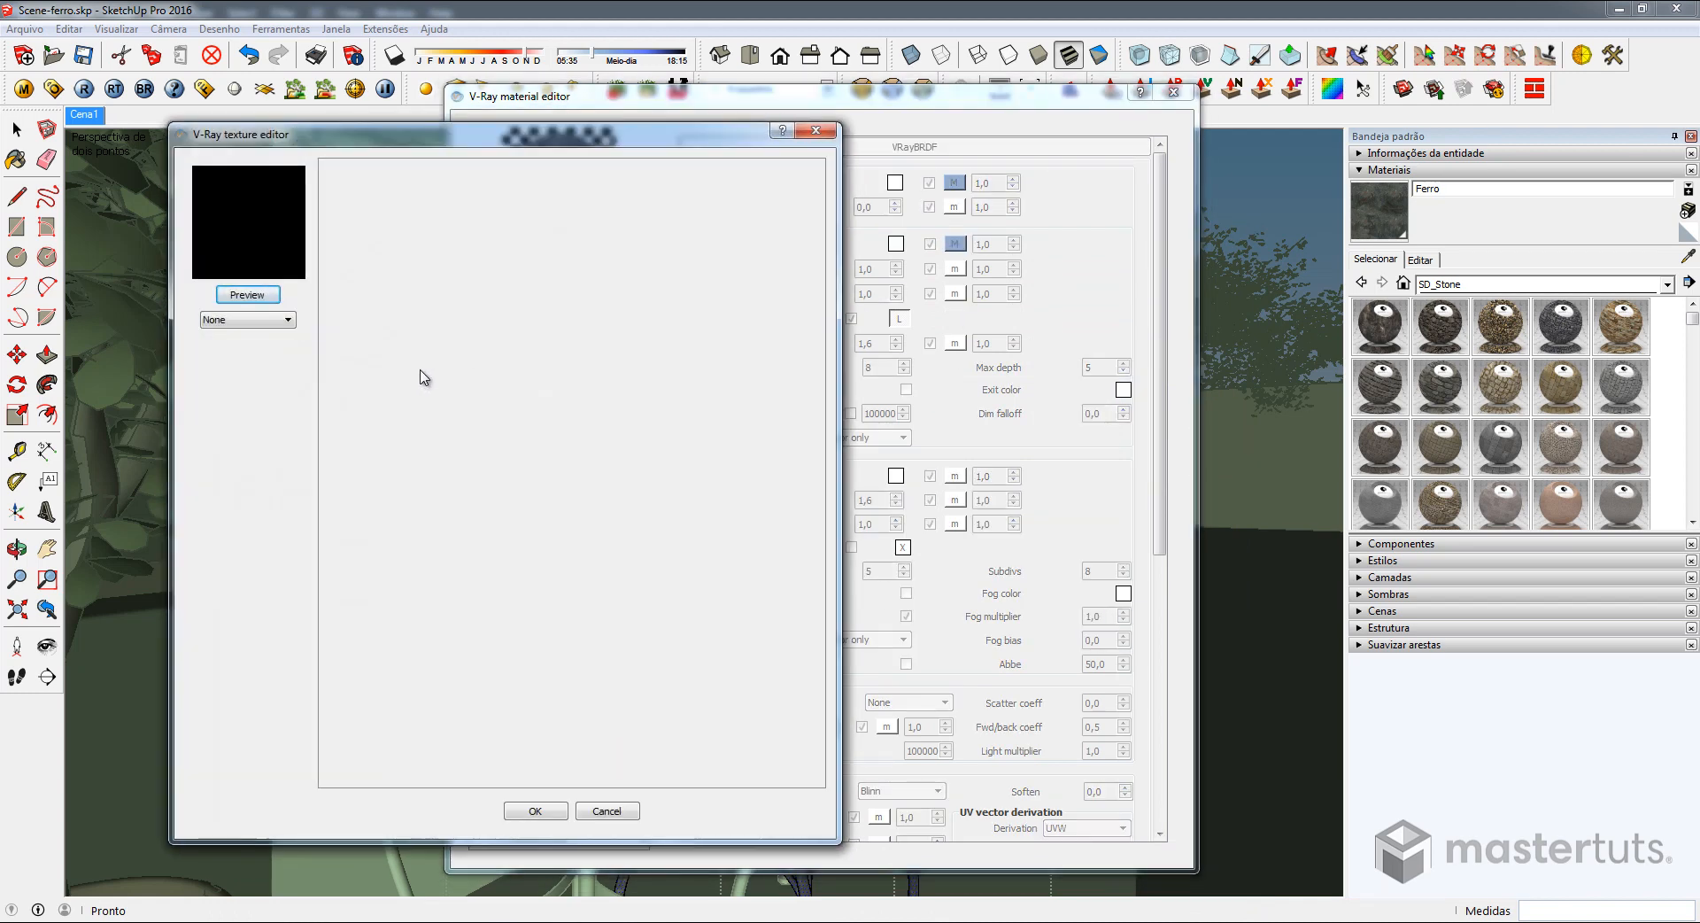
pyautogui.click(248, 320)
pyautogui.click(240, 381)
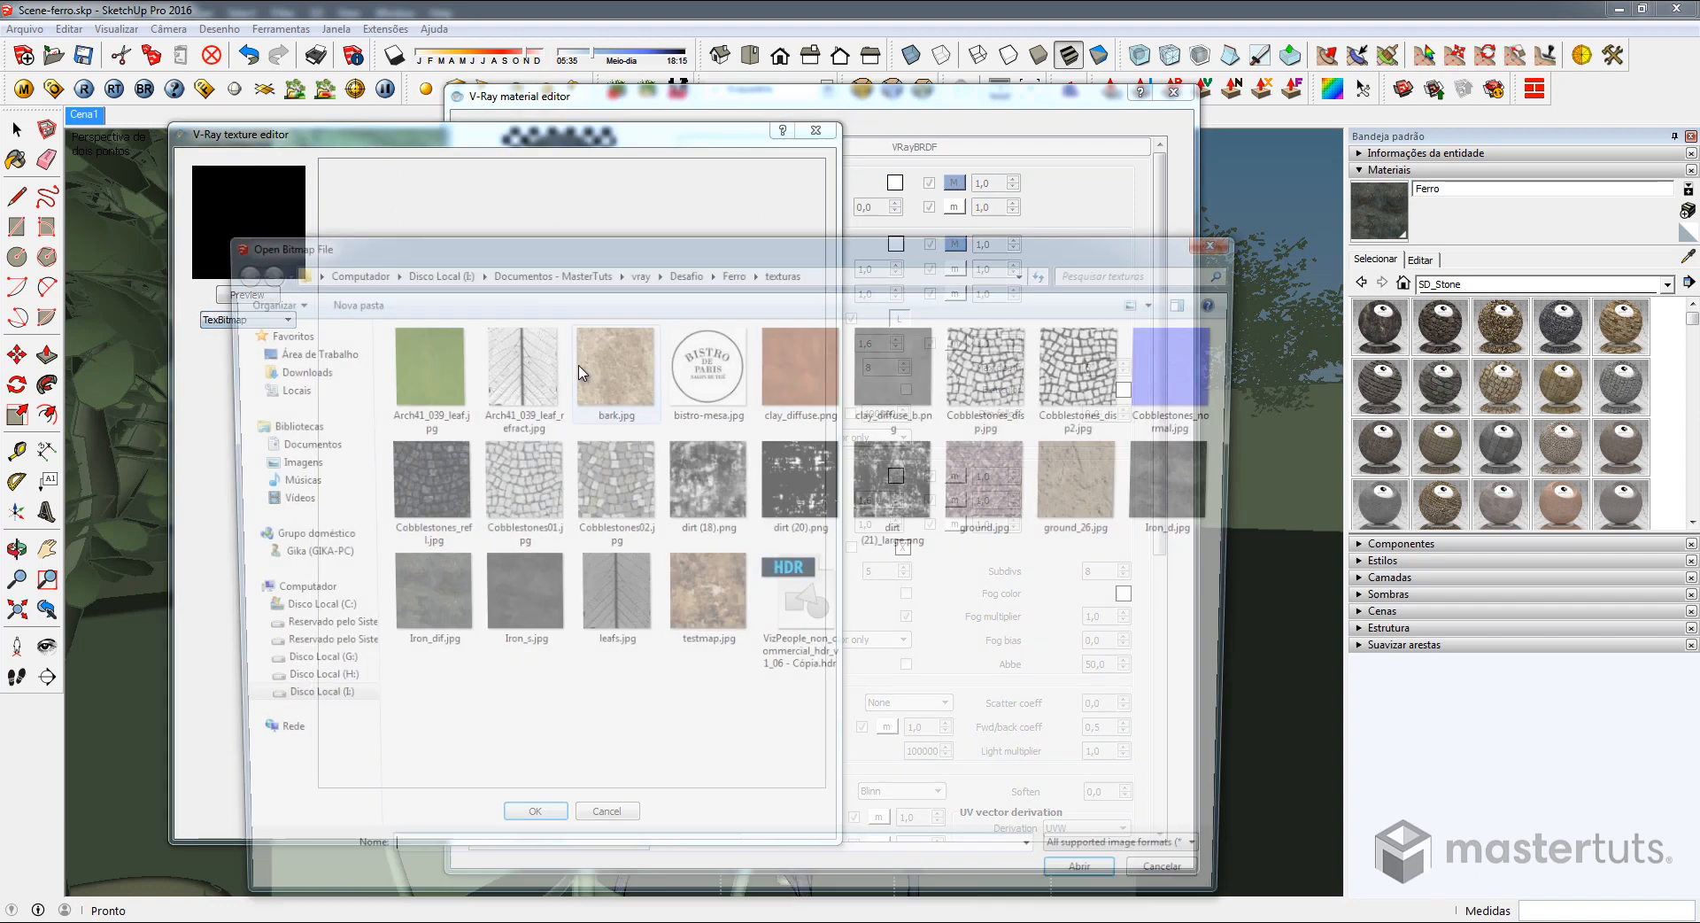
pyautogui.click(522, 598)
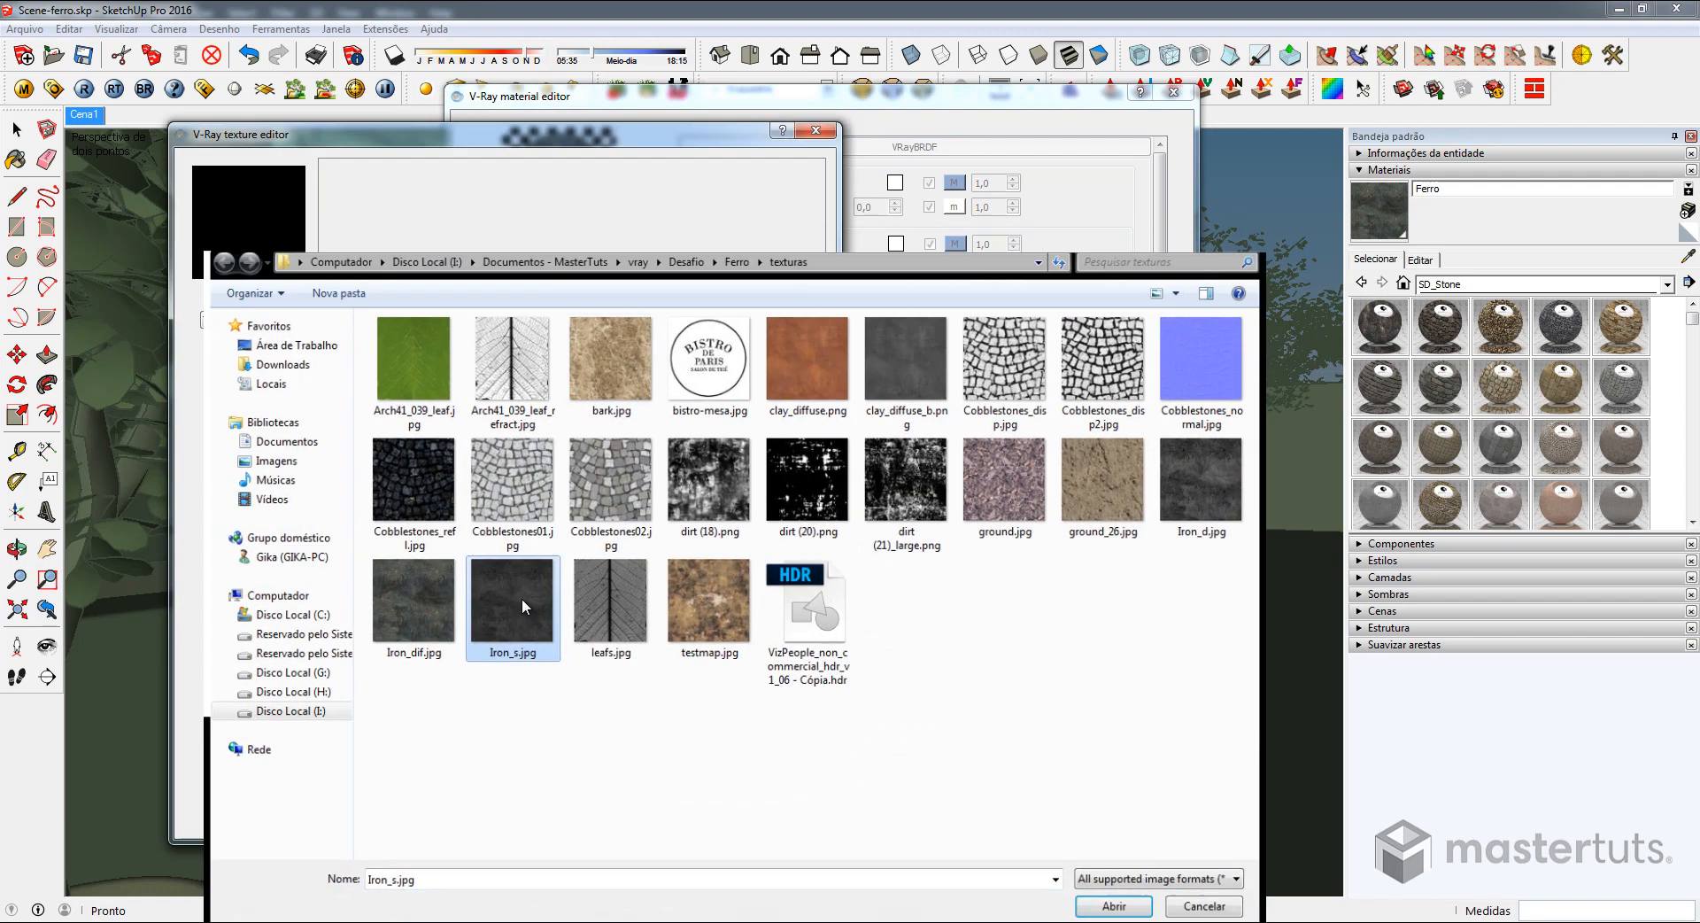
pyautogui.doubleClick(522, 598)
pyautogui.click(542, 808)
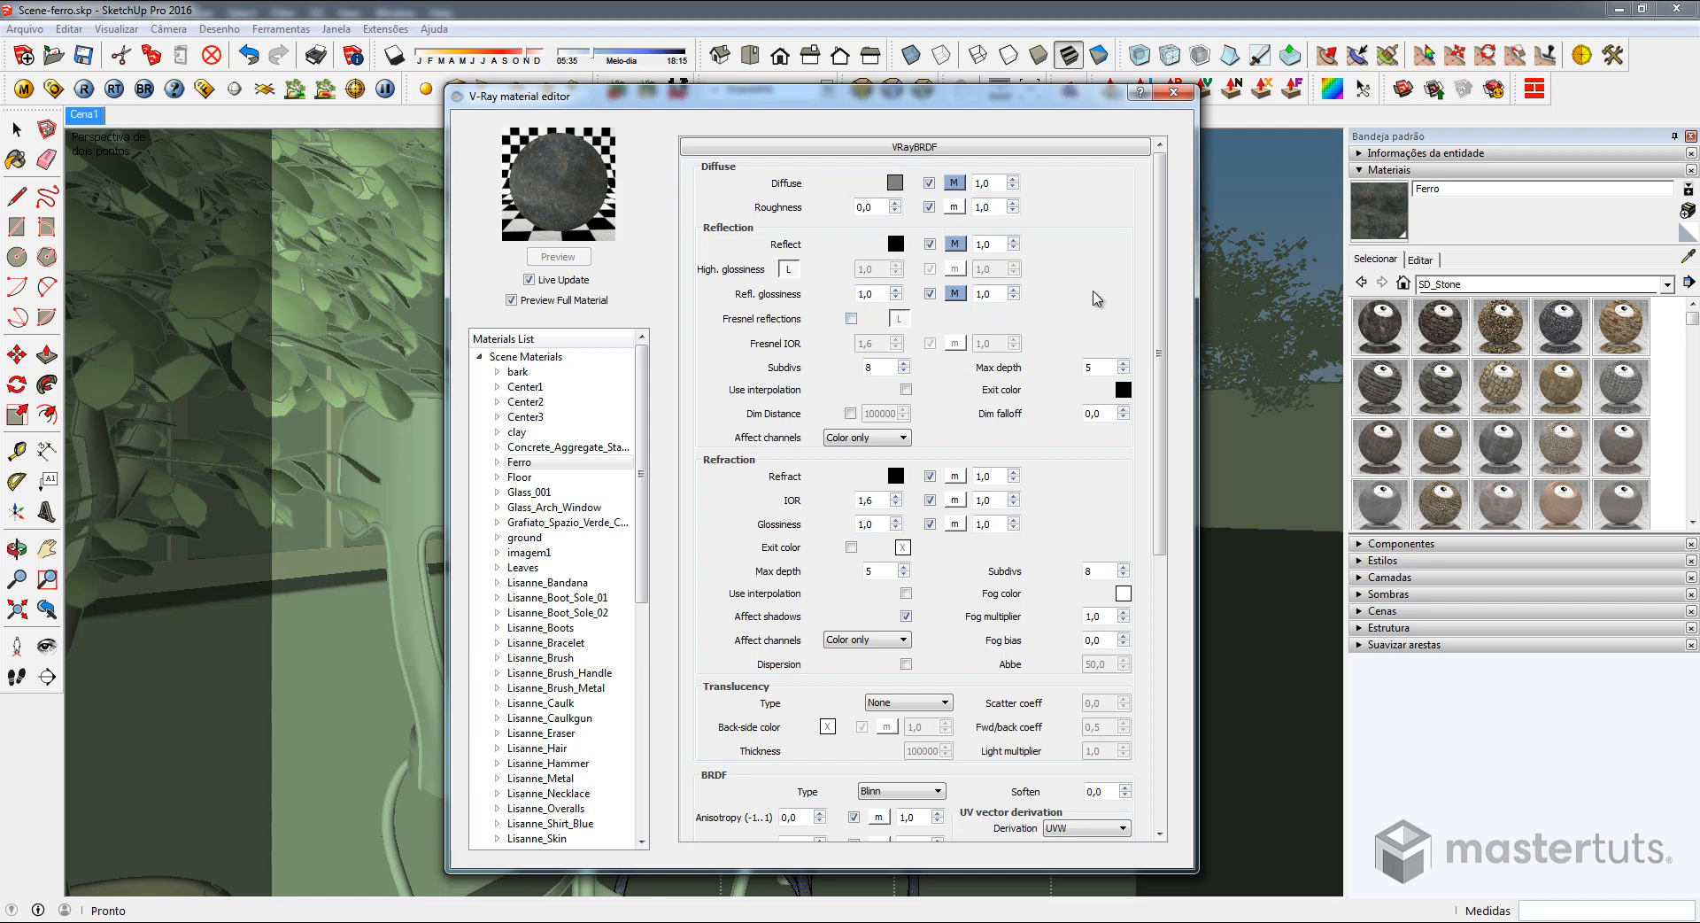
# Load Iron_d.jpg as a TexBitmap in Ferro's bump map and set the bump amount to 0,25
pyautogui.moveTo(1158, 353); pyautogui.dragTo(1169, 551)
pyautogui.moveTo(1169, 550); pyautogui.dragTo(1170, 630)
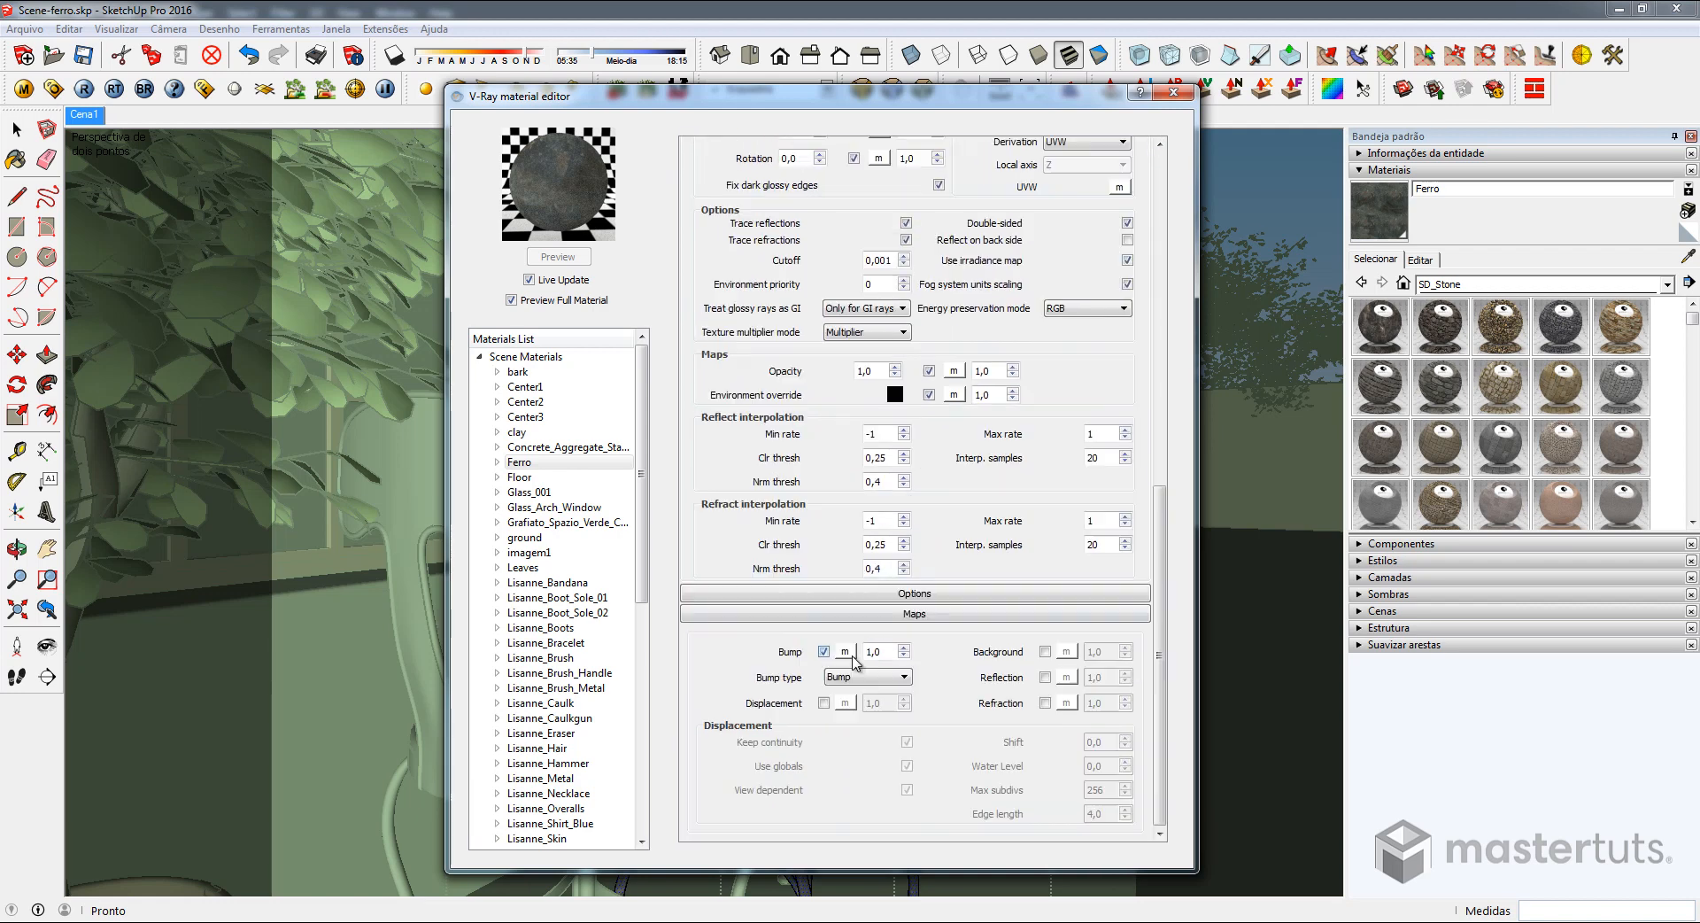
pyautogui.click(847, 654)
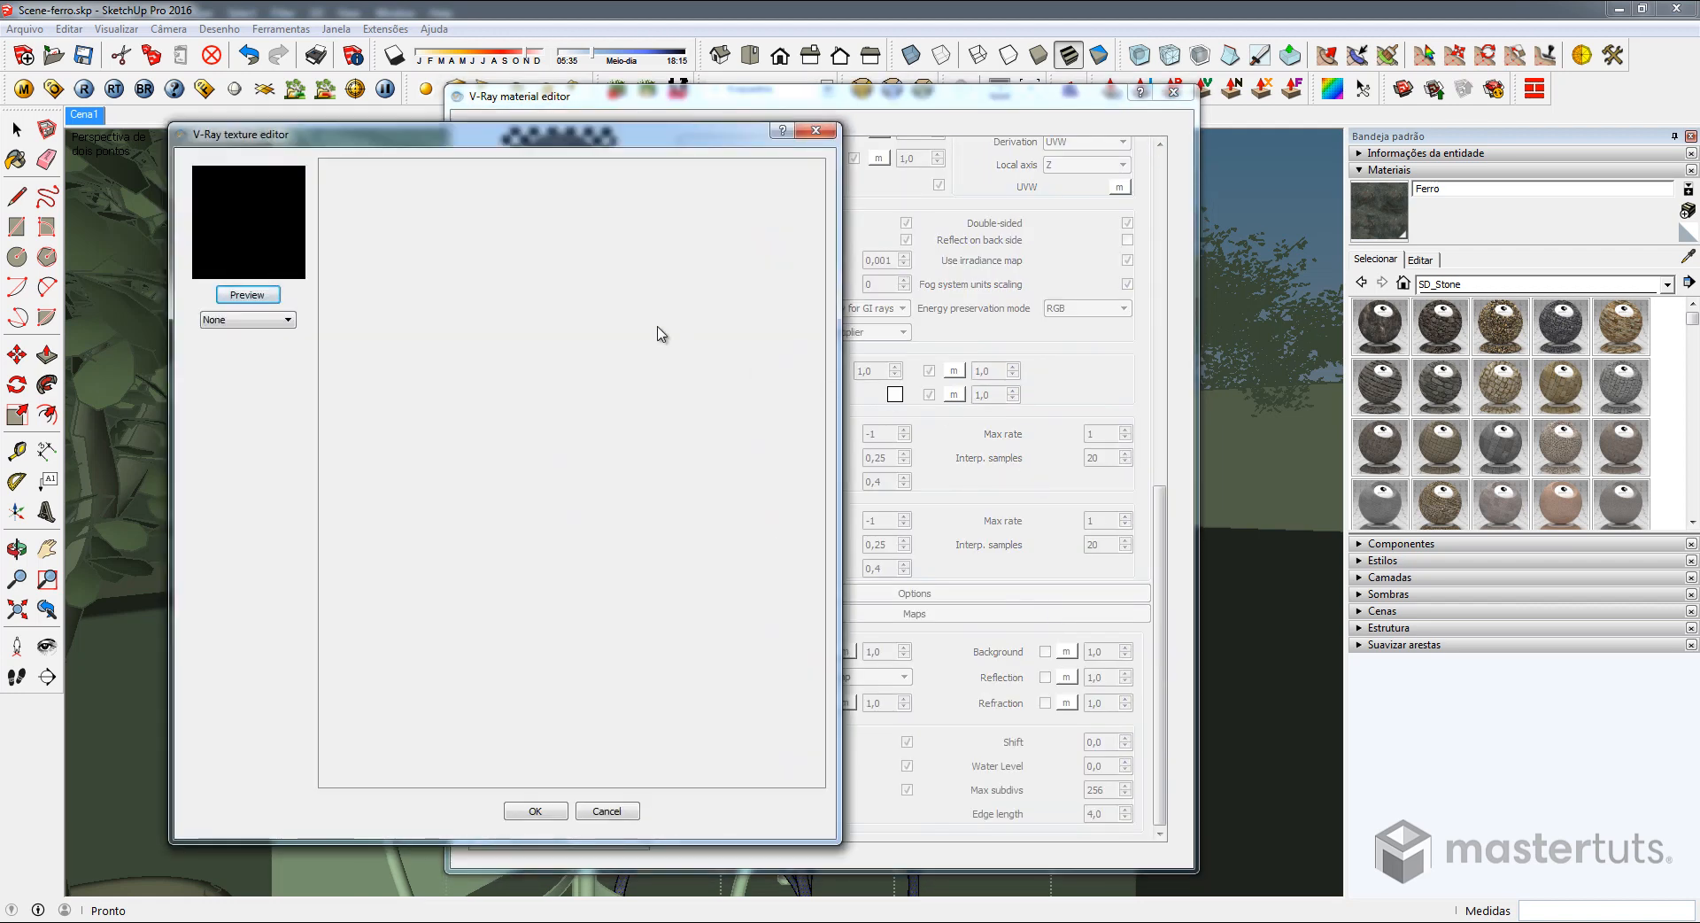
pyautogui.click(266, 320)
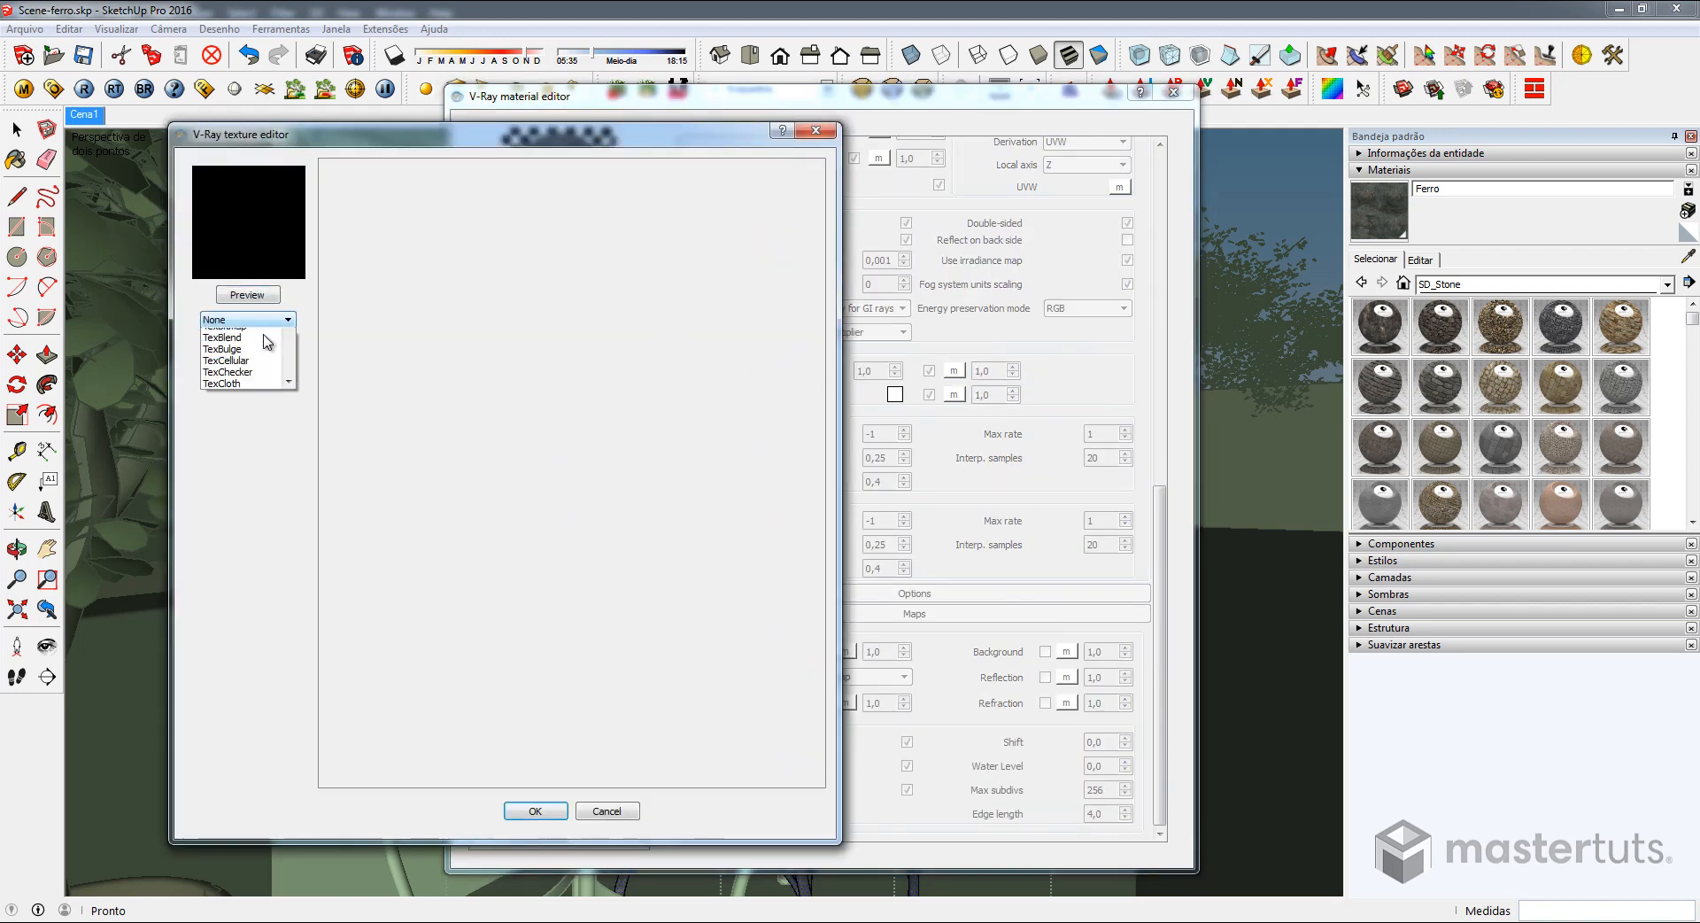
pyautogui.click(236, 383)
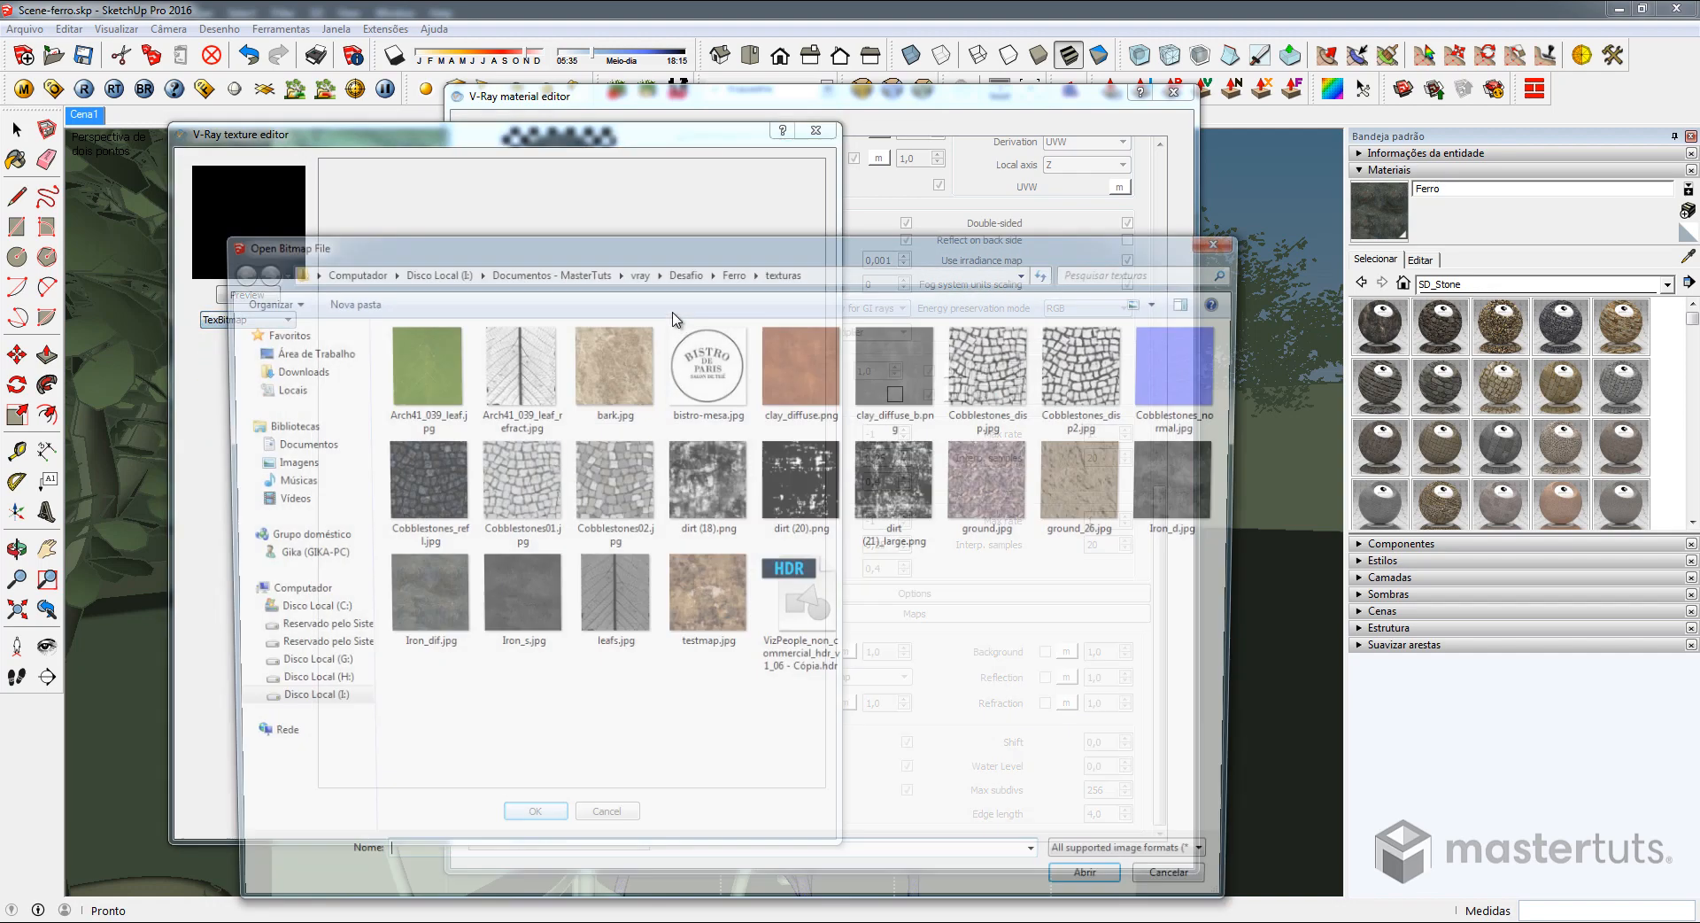
pyautogui.doubleClick(1188, 496)
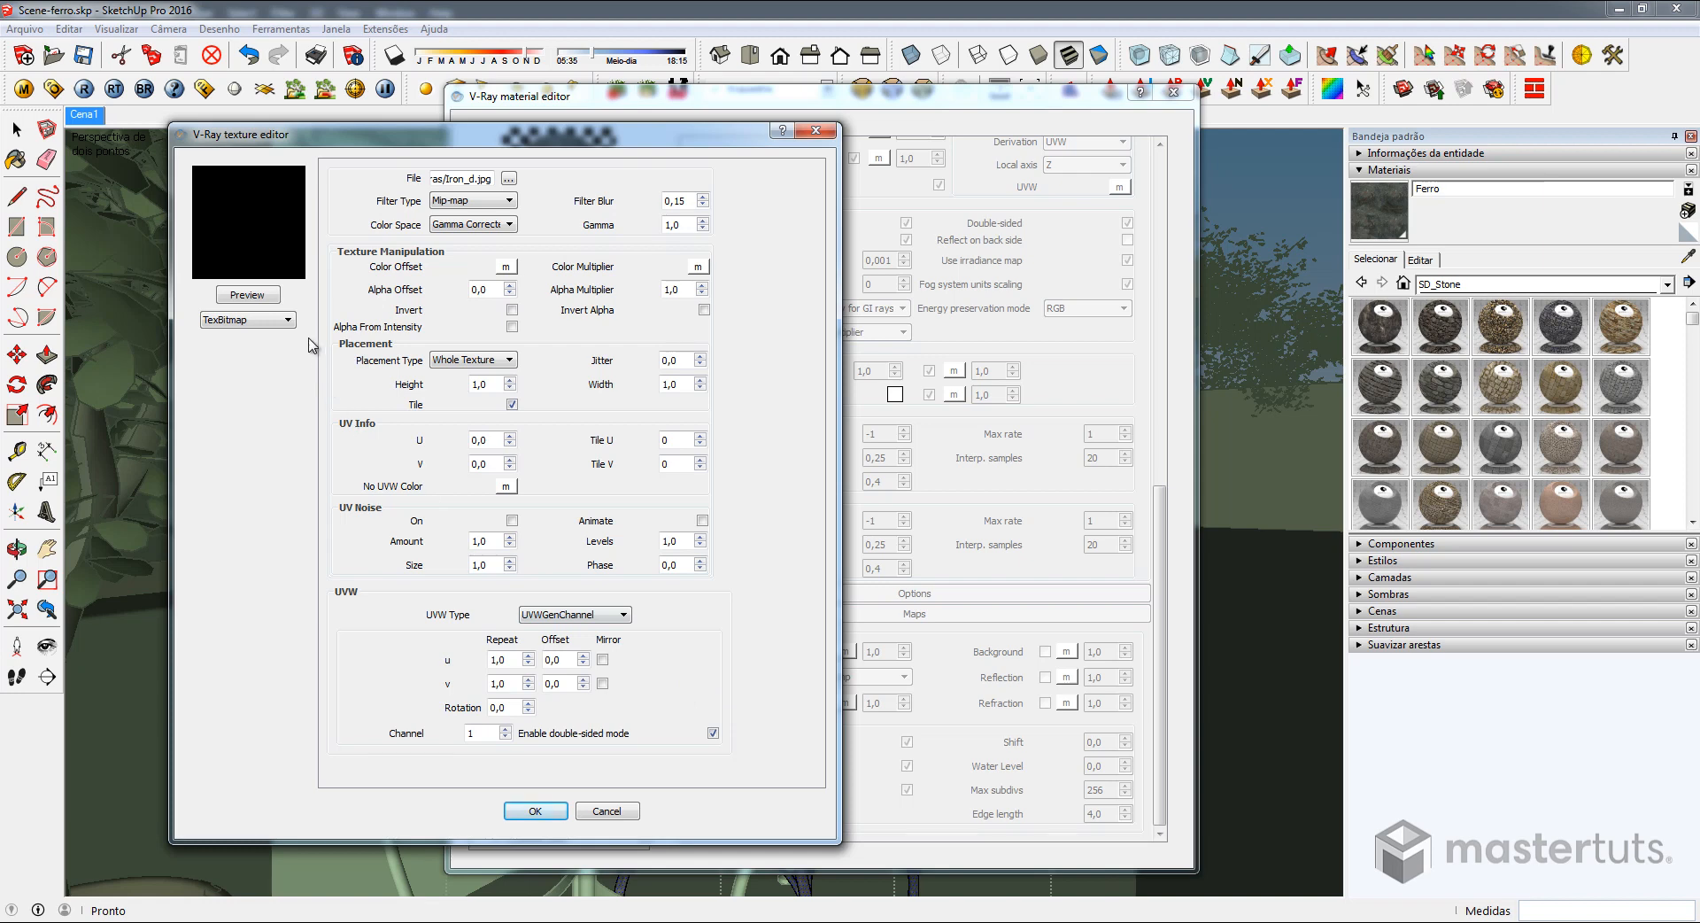
pyautogui.click(533, 810)
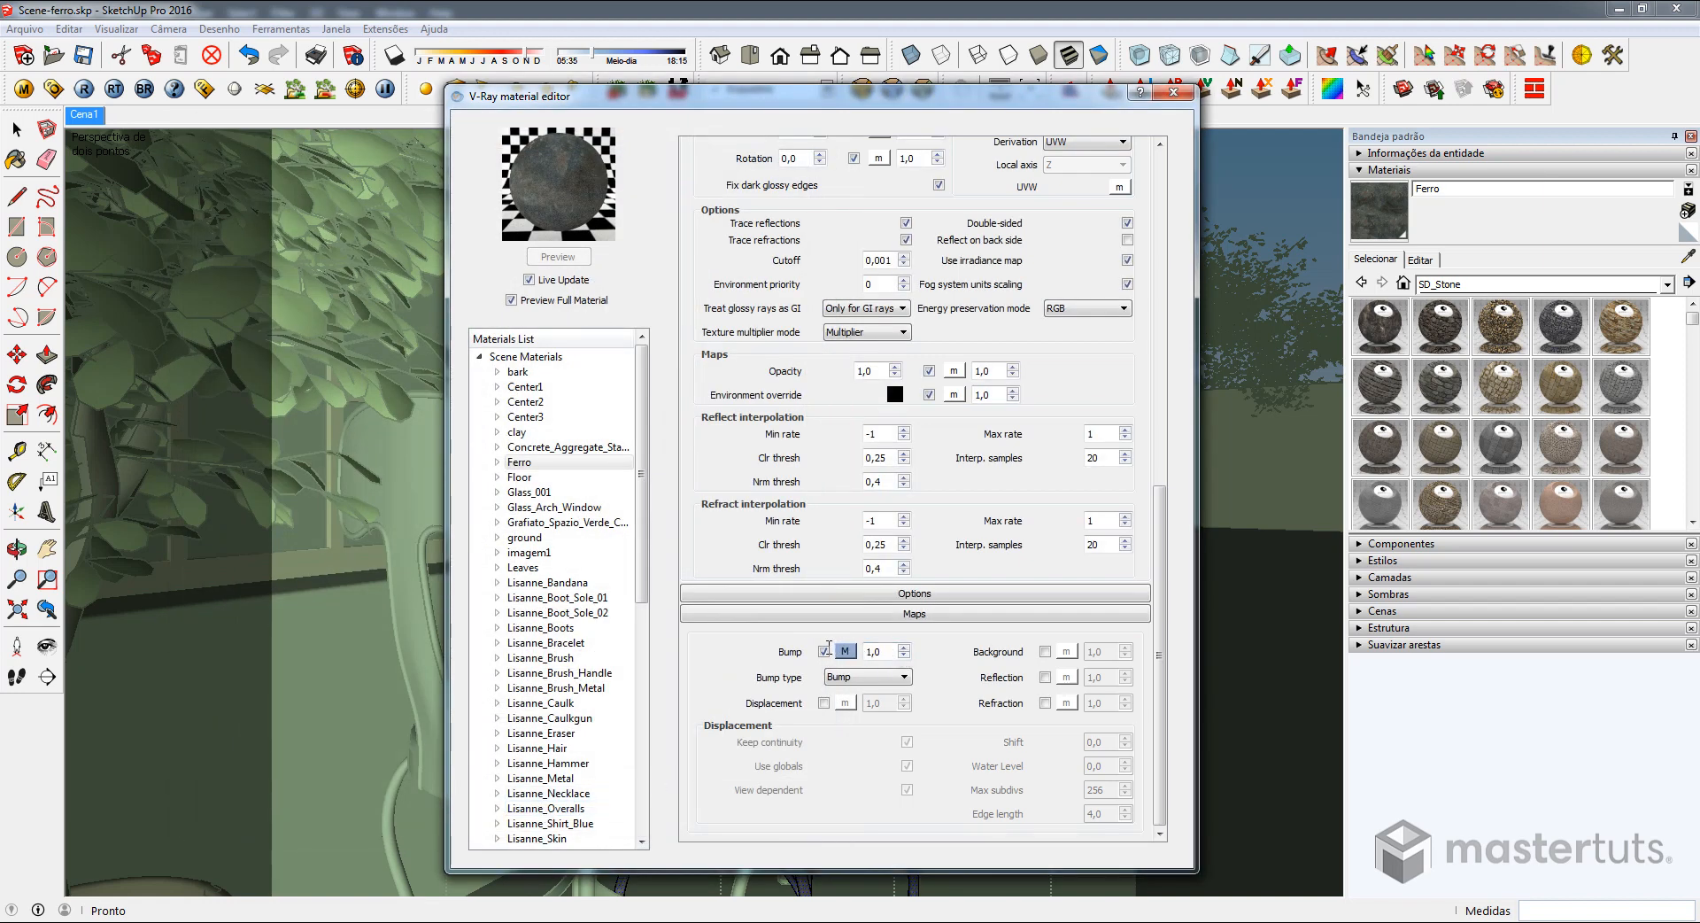
pyautogui.doubleClick(884, 650)
pyautogui.scroll(12, 1165, 464)
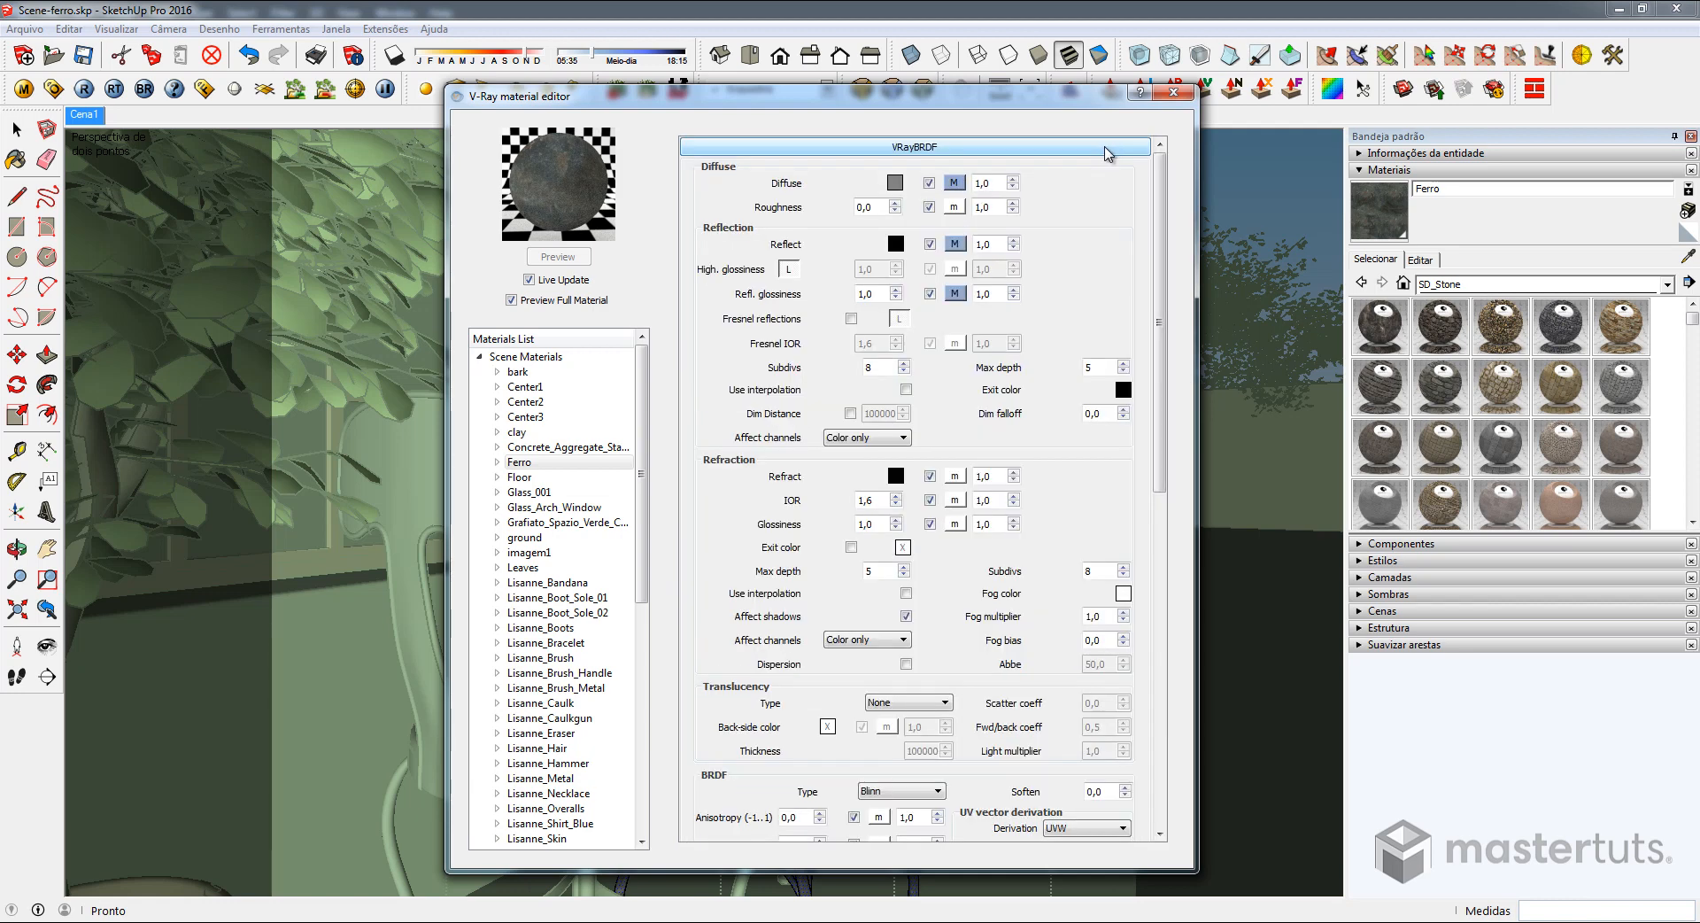
# Review Ferro's Can be Overridden option and the global Override materials switch, and close the V-Ray editors
pyautogui.click(1107, 153)
pyautogui.click(922, 170)
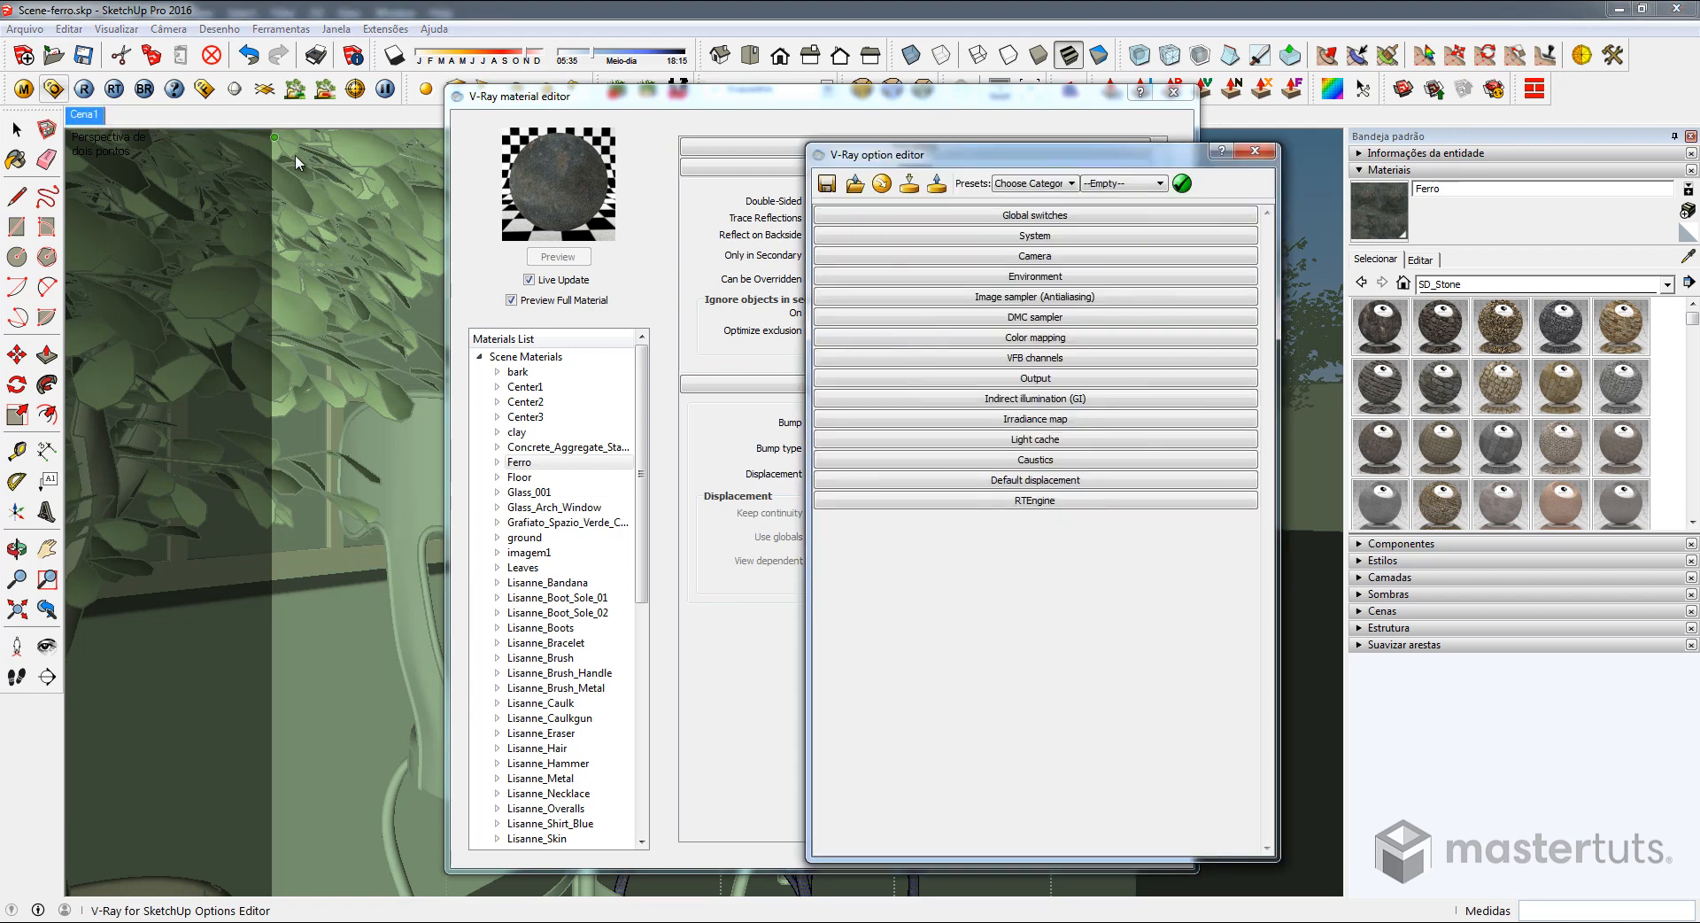
pyautogui.click(985, 216)
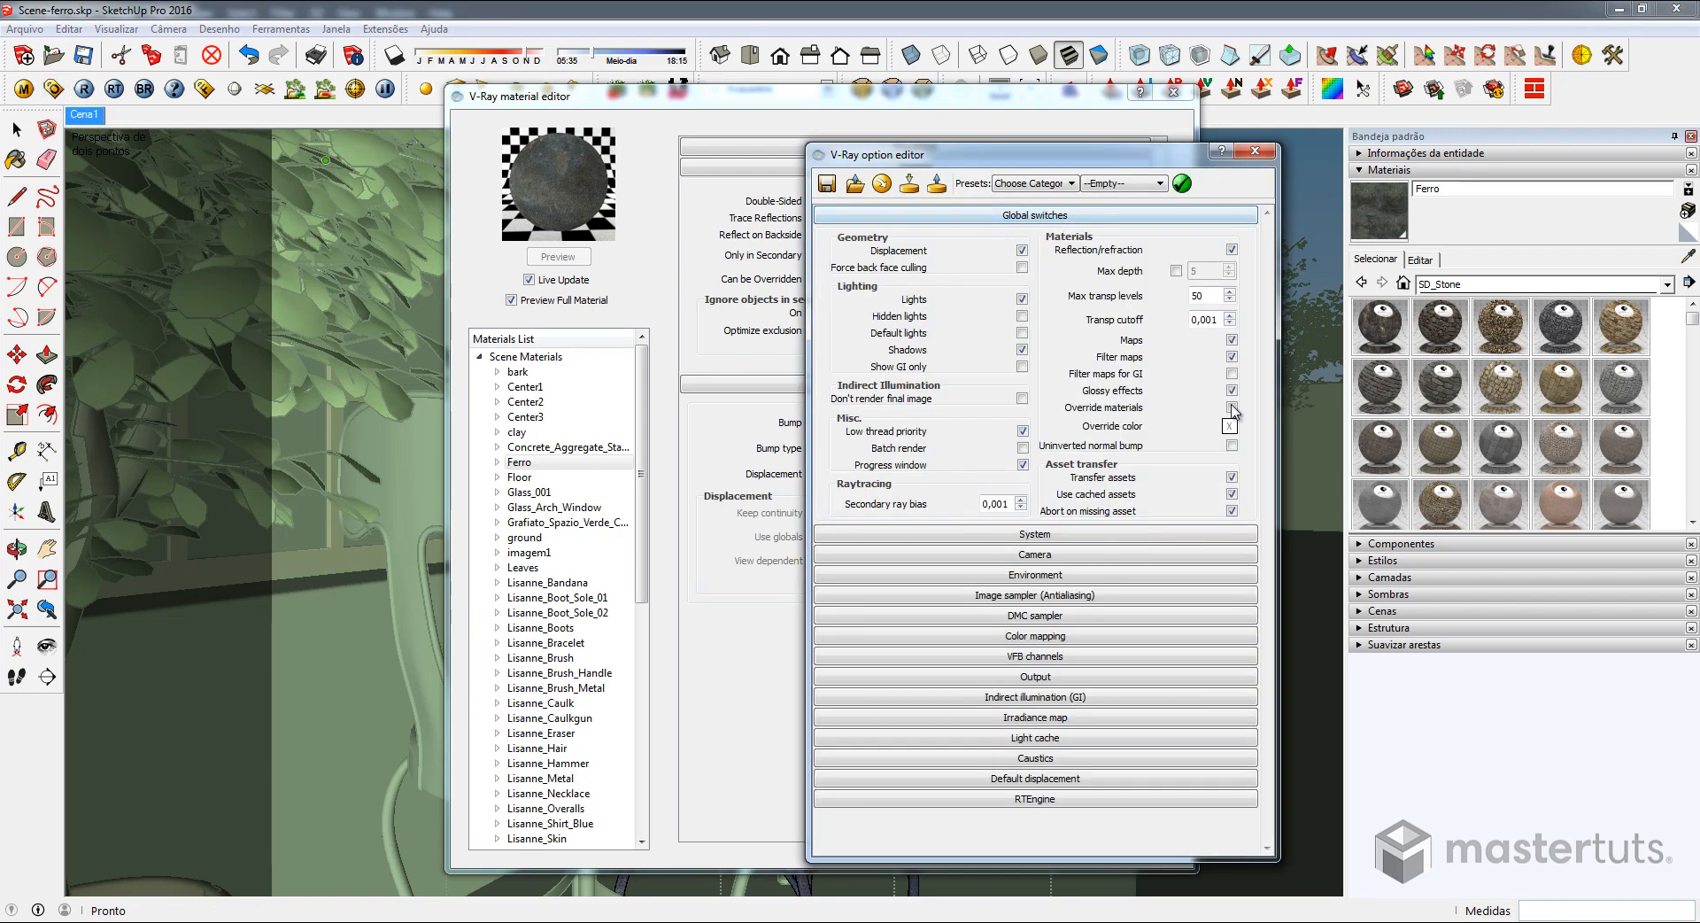
pyautogui.click(1254, 150)
pyautogui.click(919, 170)
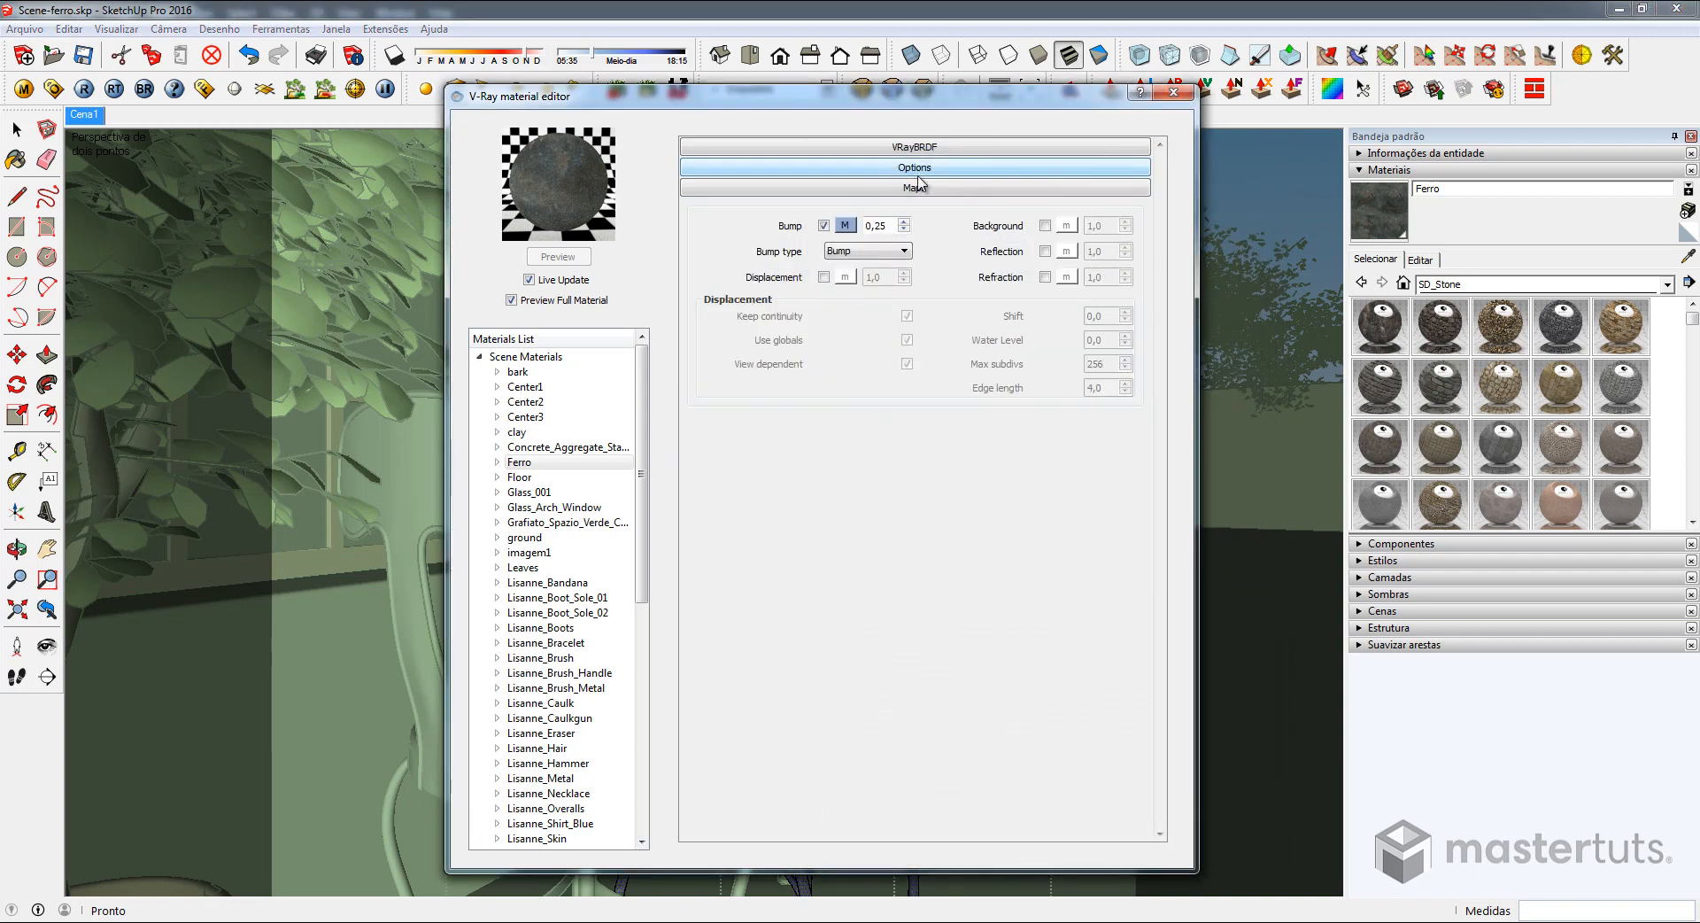
pyautogui.click(916, 189)
pyautogui.click(1173, 92)
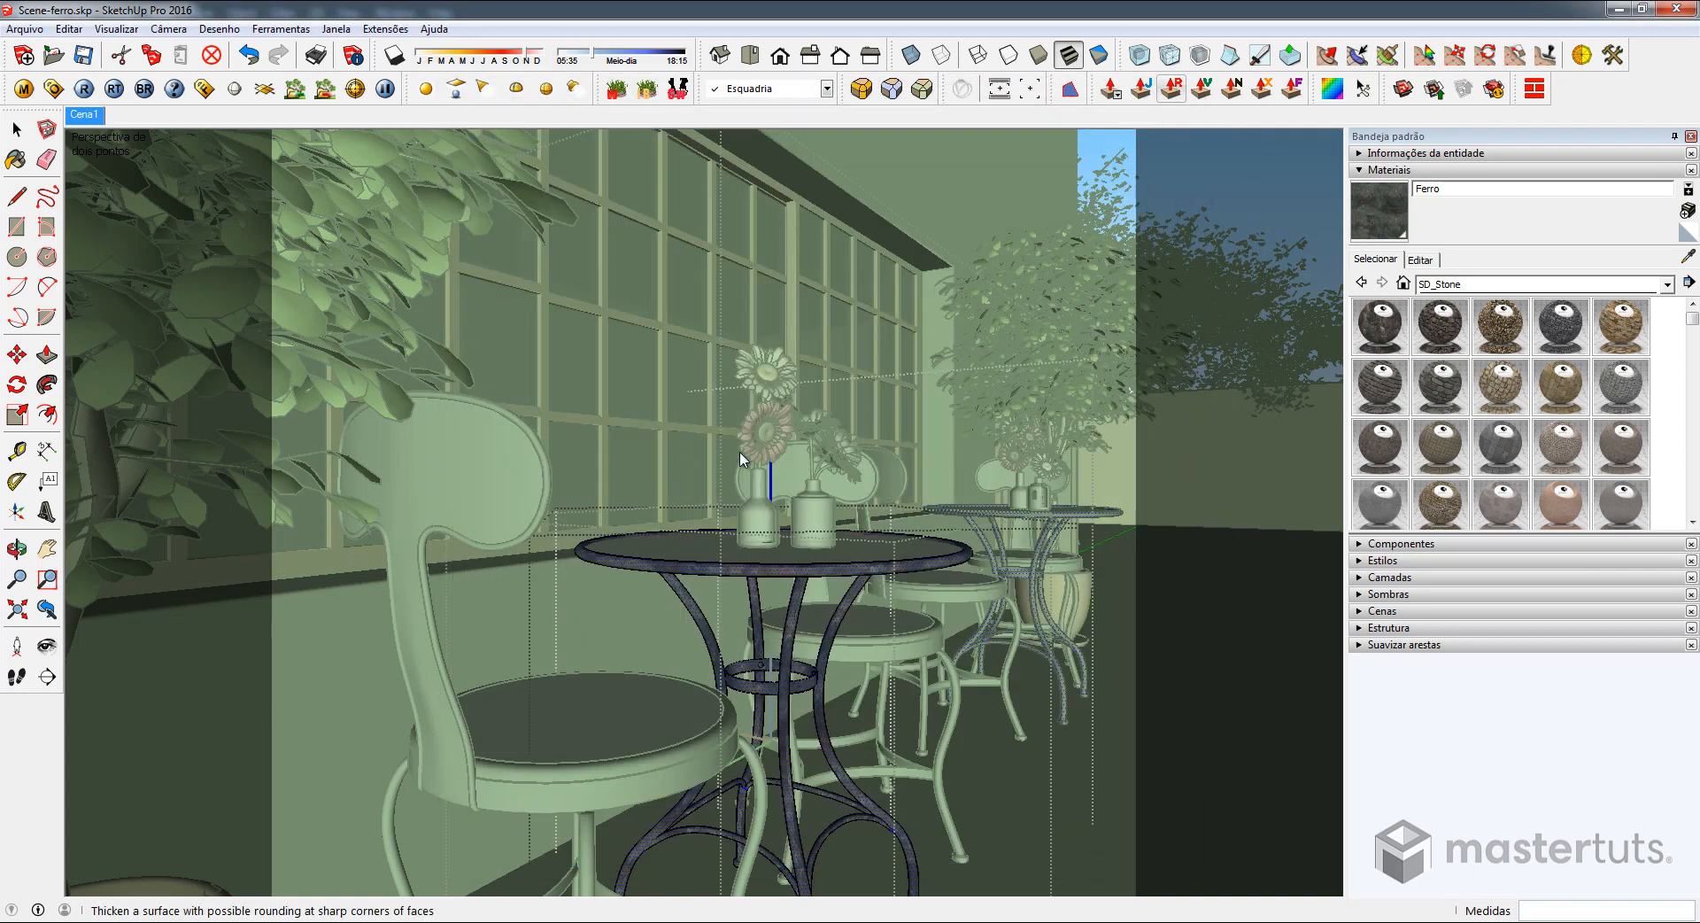
# Render the scene and mark a render region around the front chair and part of the table
pyautogui.click(16, 129)
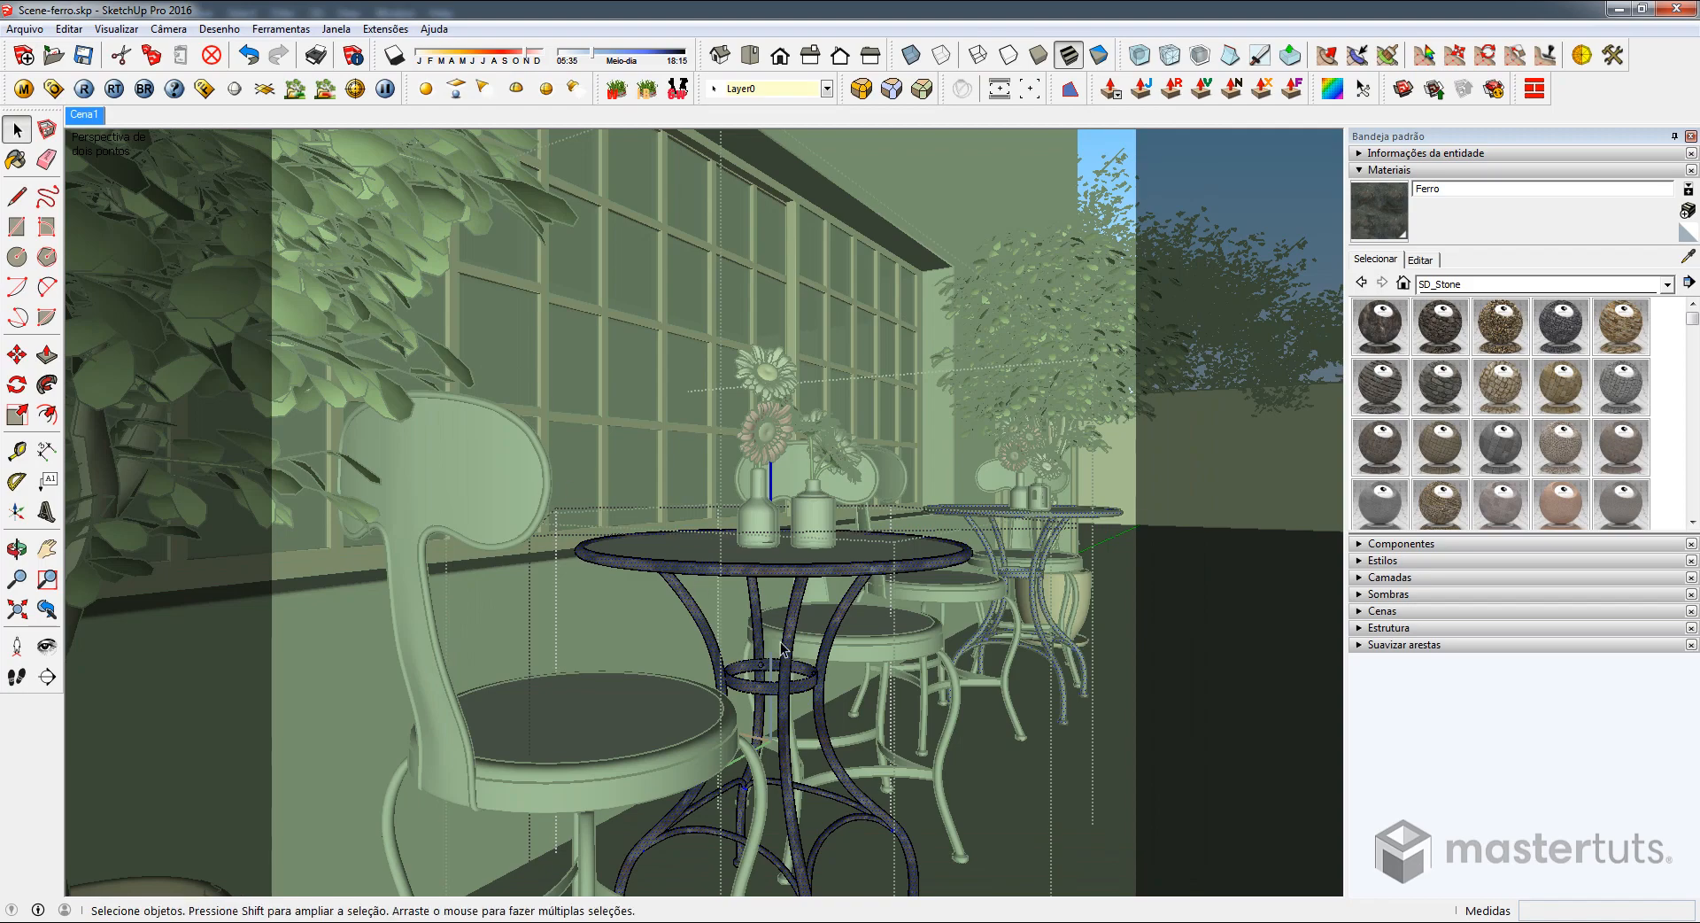
pyautogui.click(84, 89)
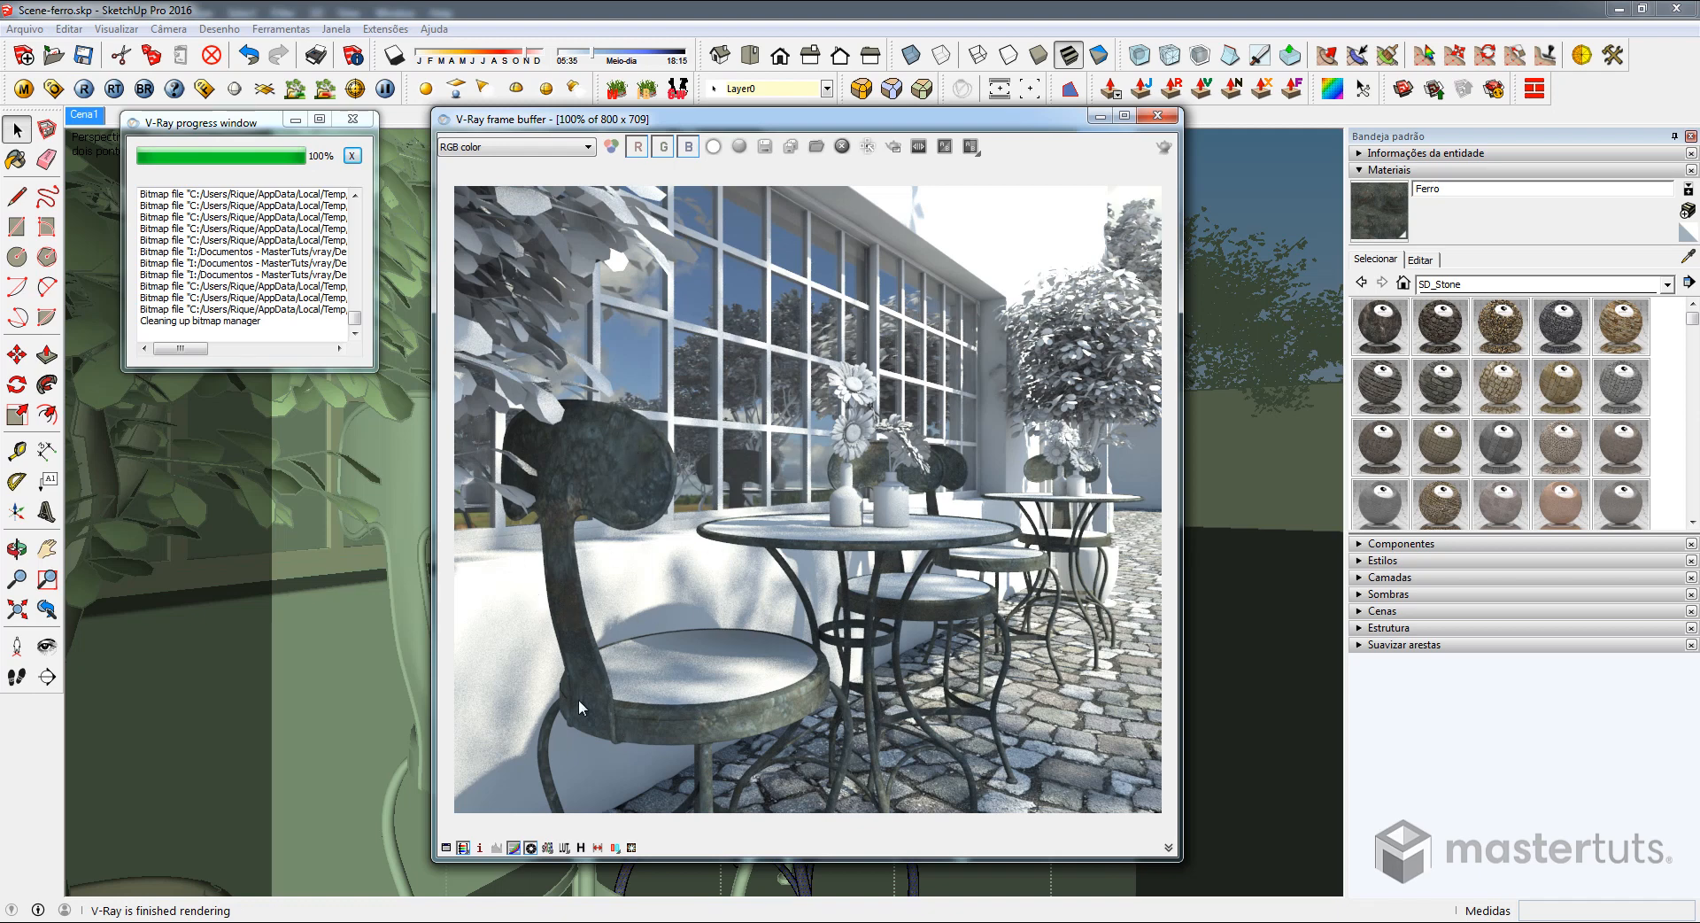
pyautogui.click(893, 146)
pyautogui.moveTo(488, 390); pyautogui.dragTo(857, 759)
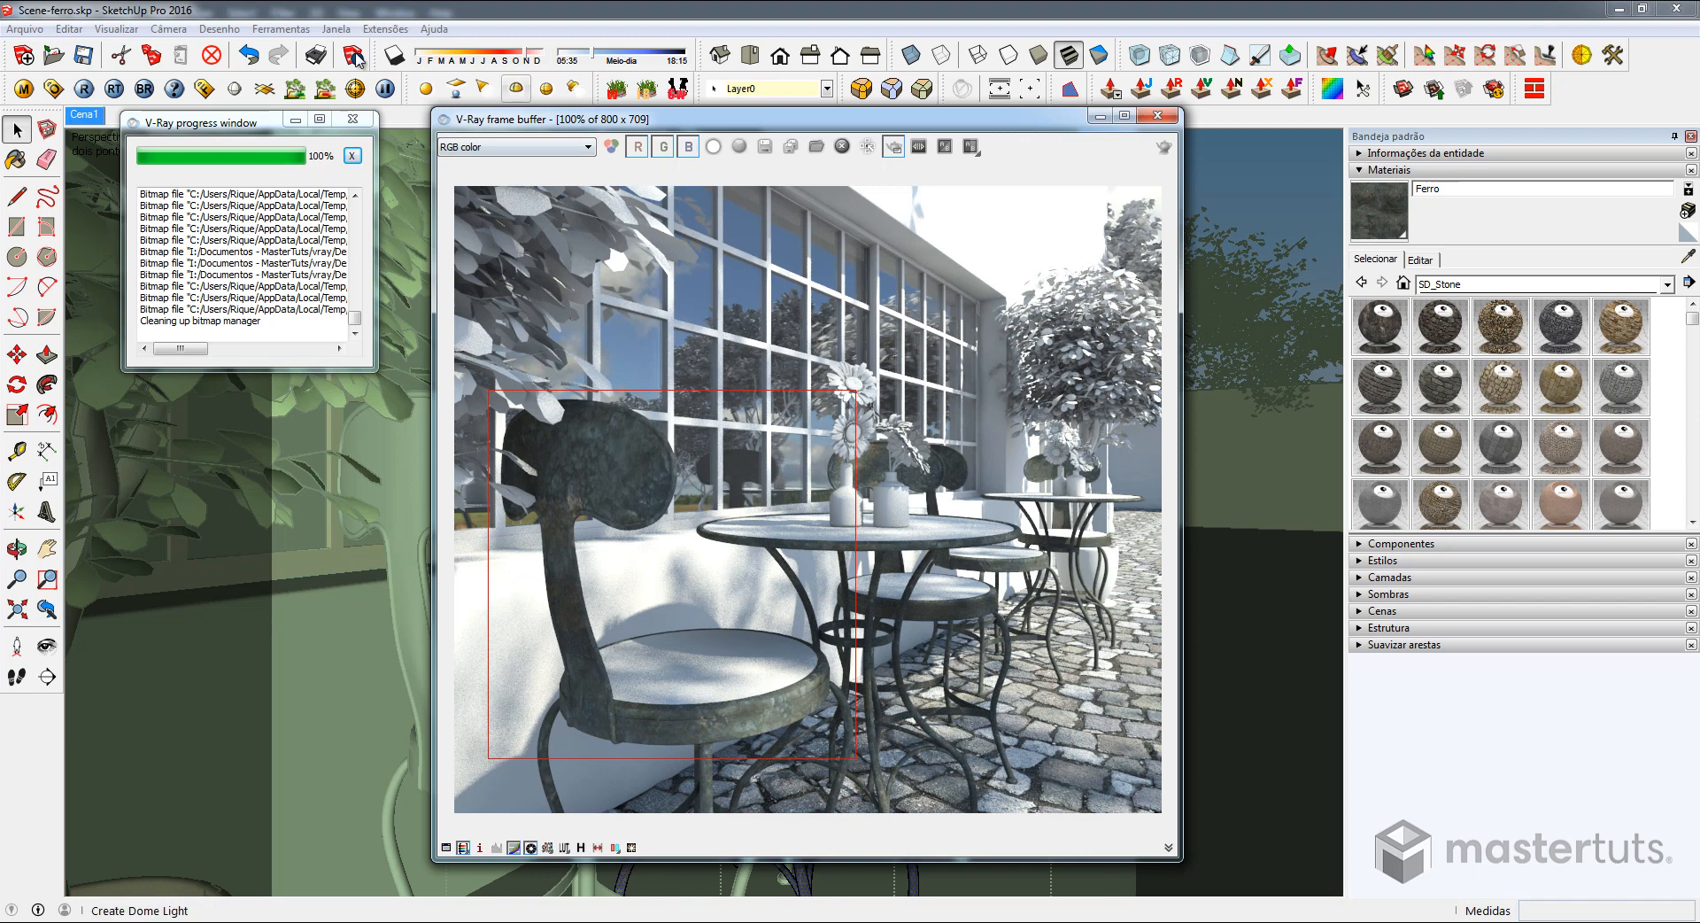
# Set the multiplier of Ferro's VRayBRDF Diffuse map to 0,7 and close the material editor
pyautogui.click(24, 89)
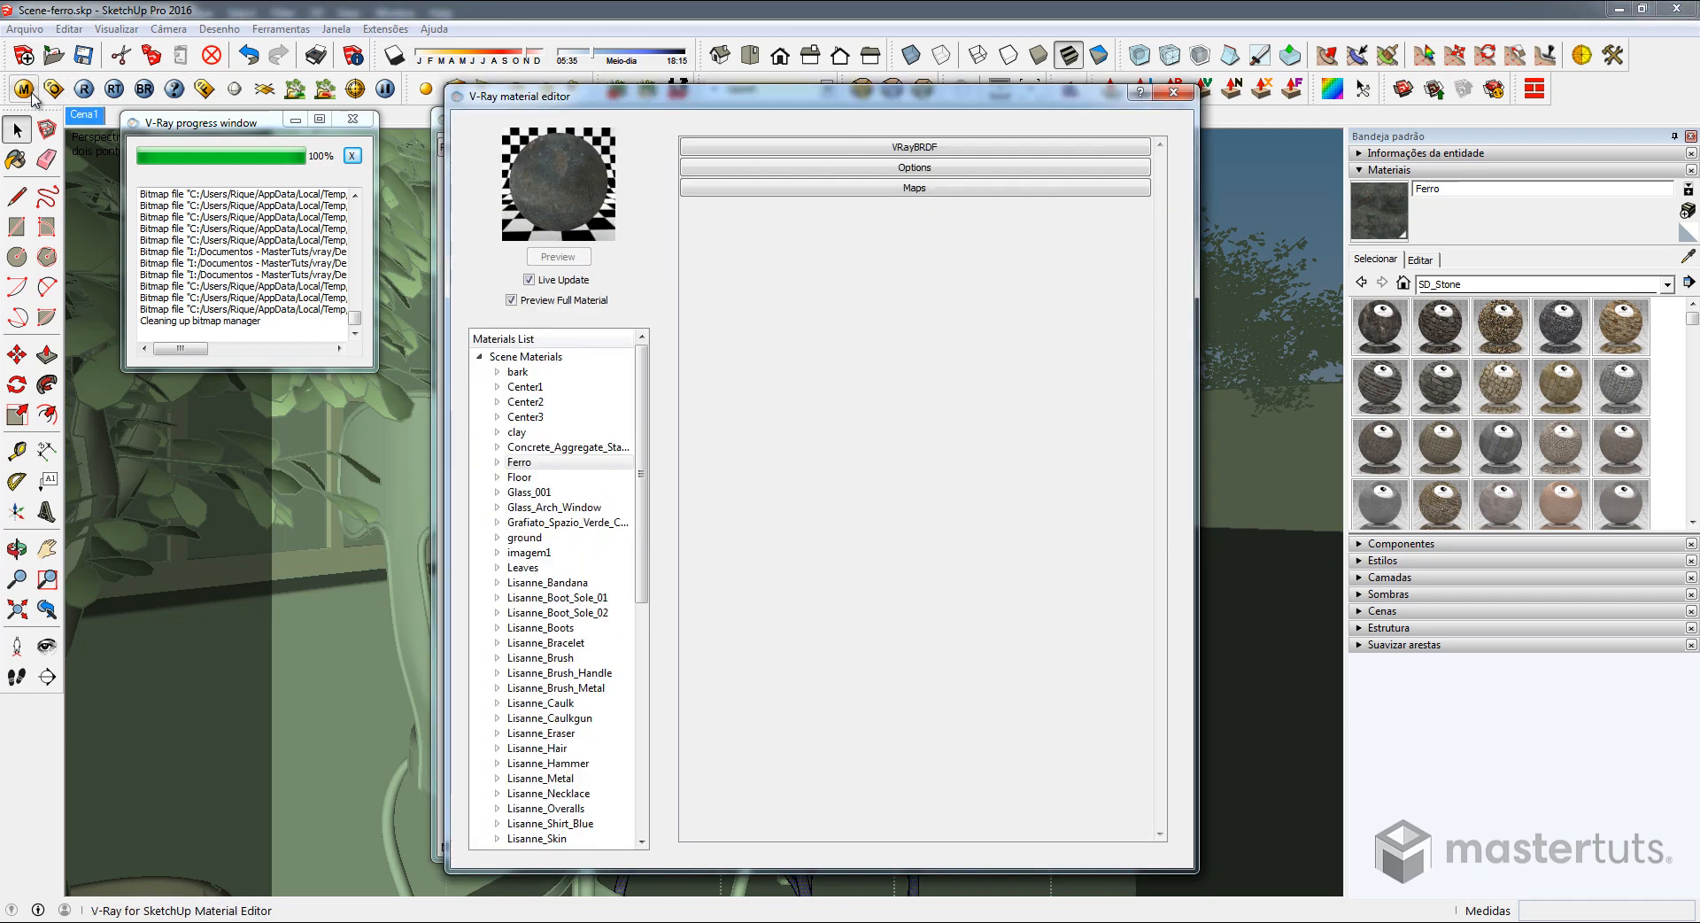
pyautogui.click(802, 146)
pyautogui.moveTo(788, 102); pyautogui.dragTo(379, 183)
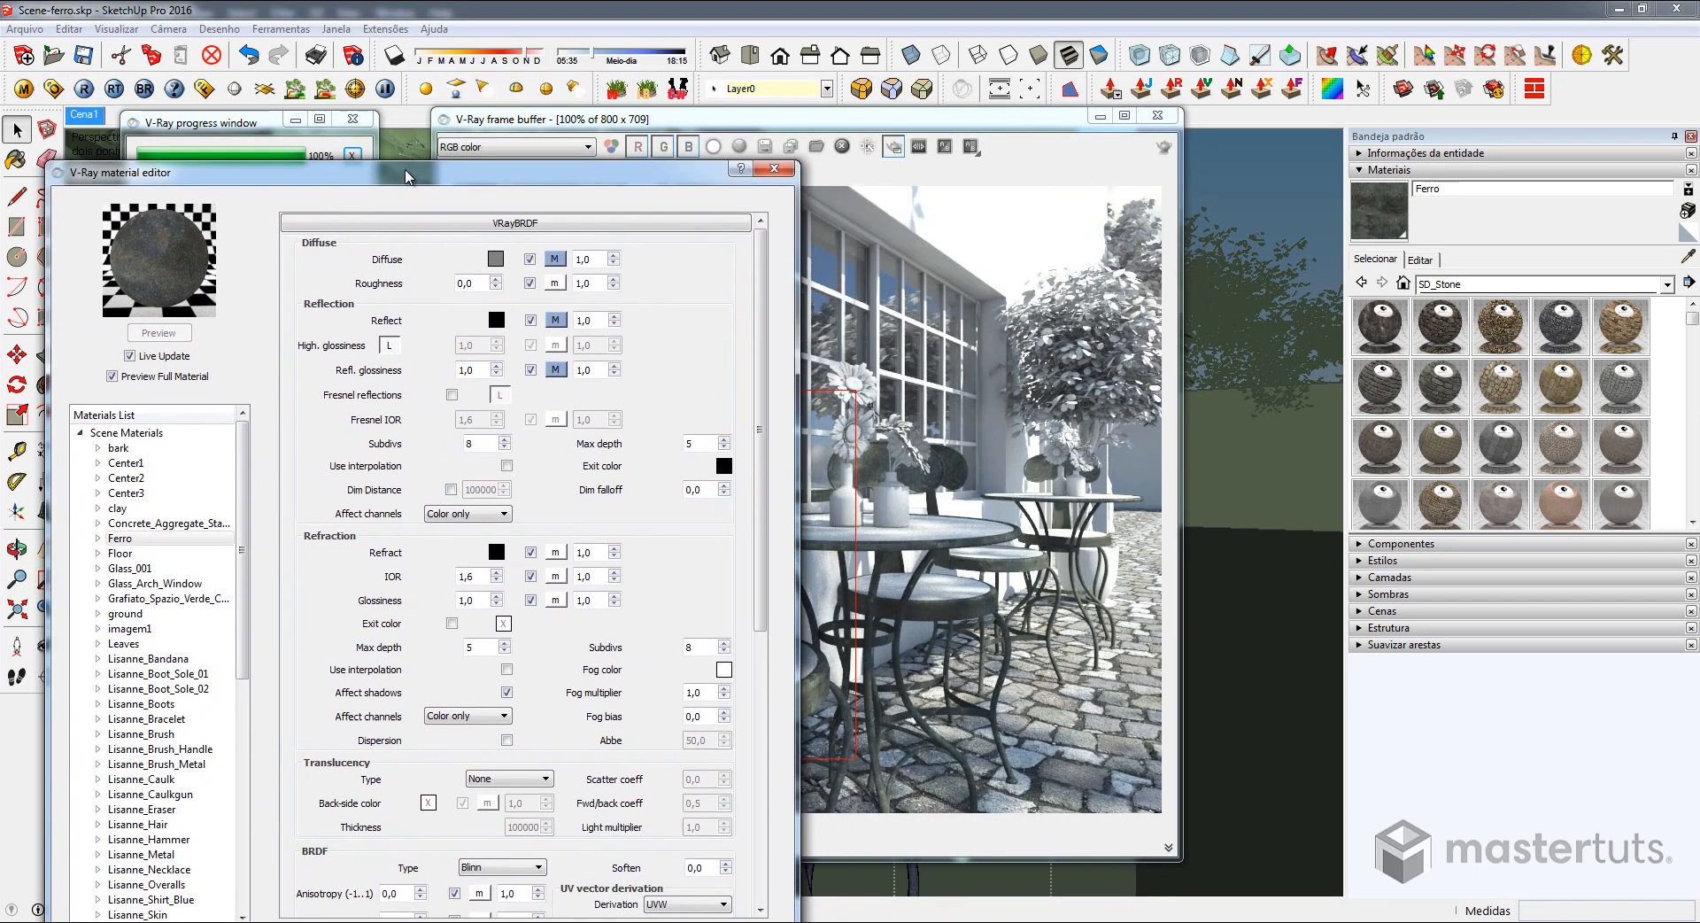
pyautogui.write(',7')
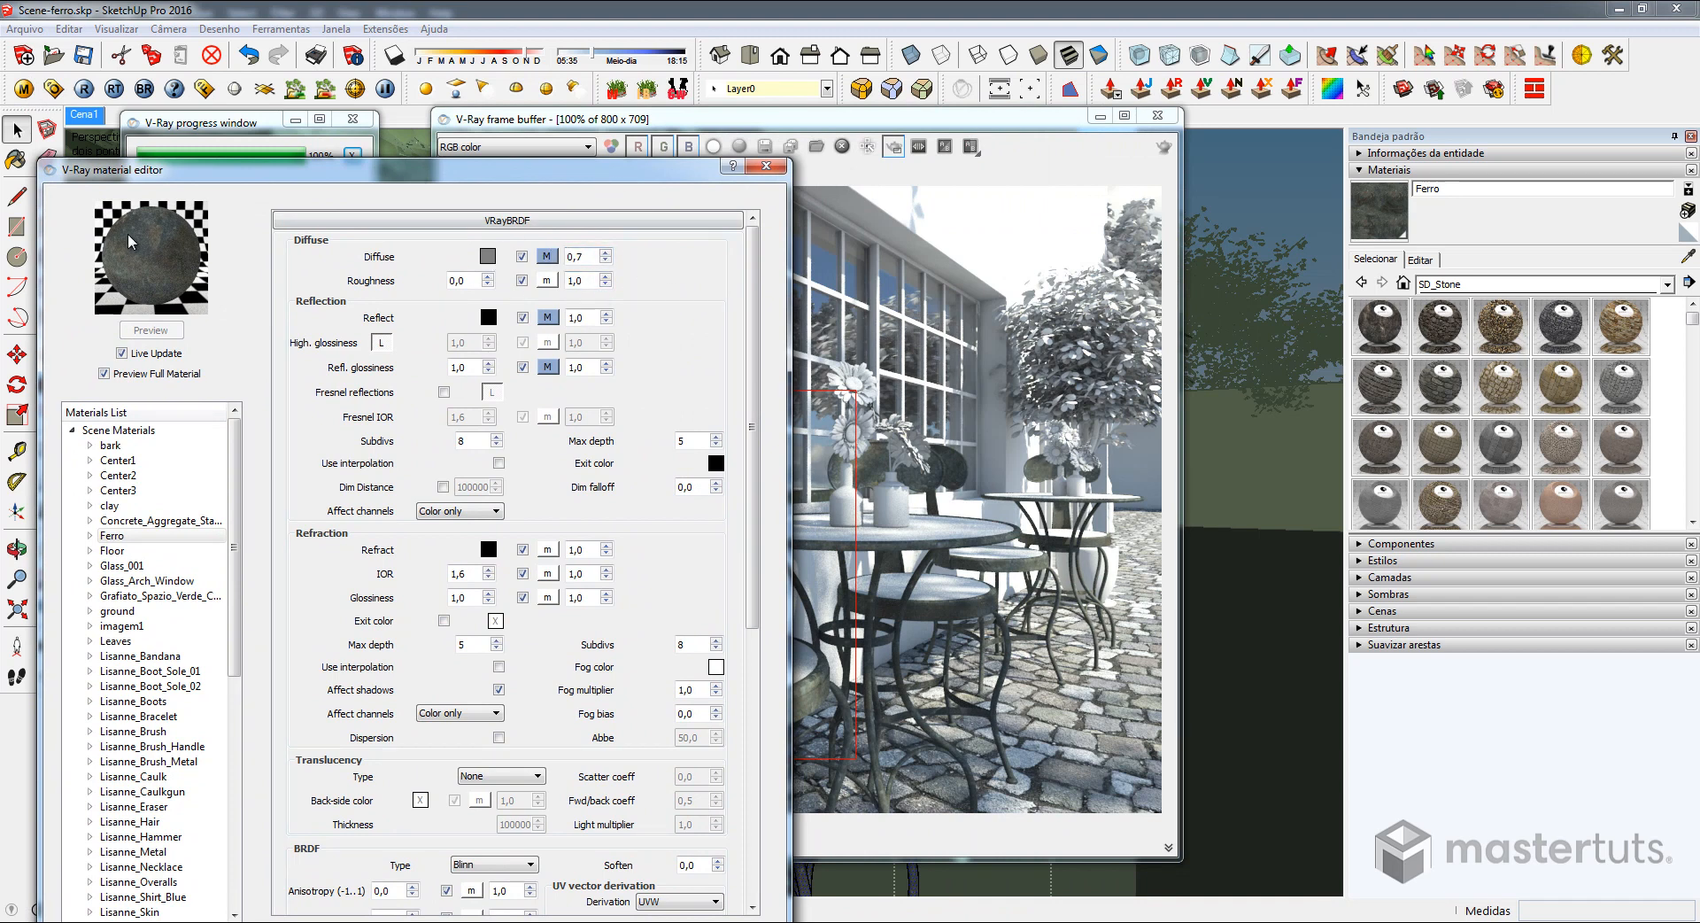
pyautogui.moveTo(605, 173); pyautogui.dragTo(1417, 156)
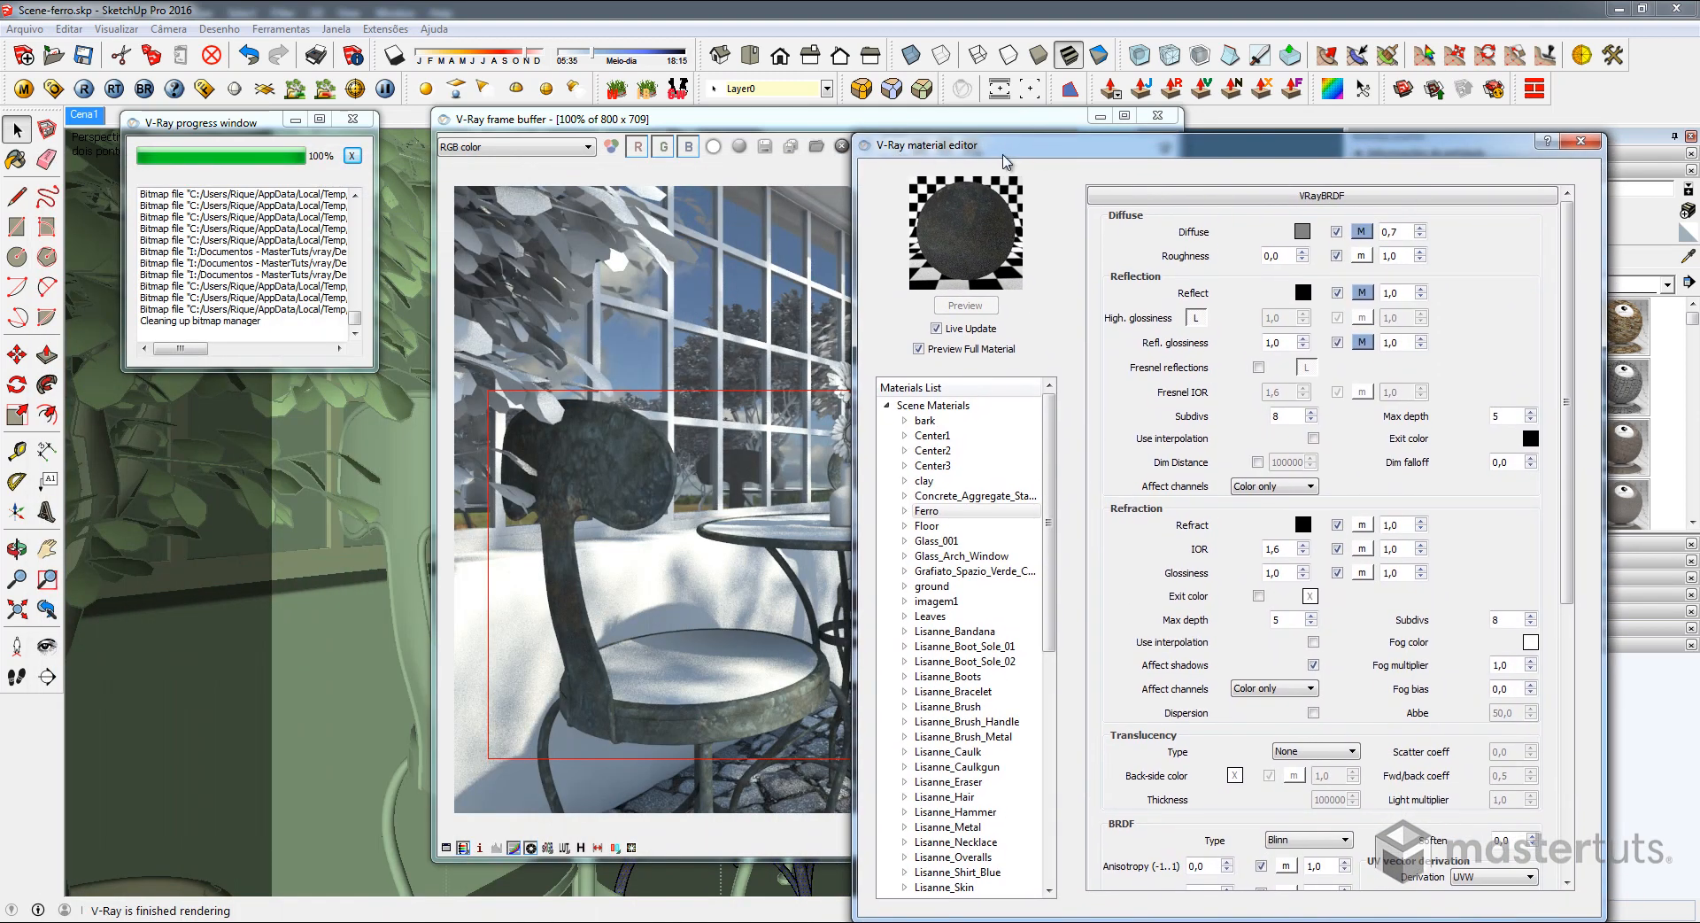
pyautogui.moveTo(1057, 150); pyautogui.dragTo(532, 134)
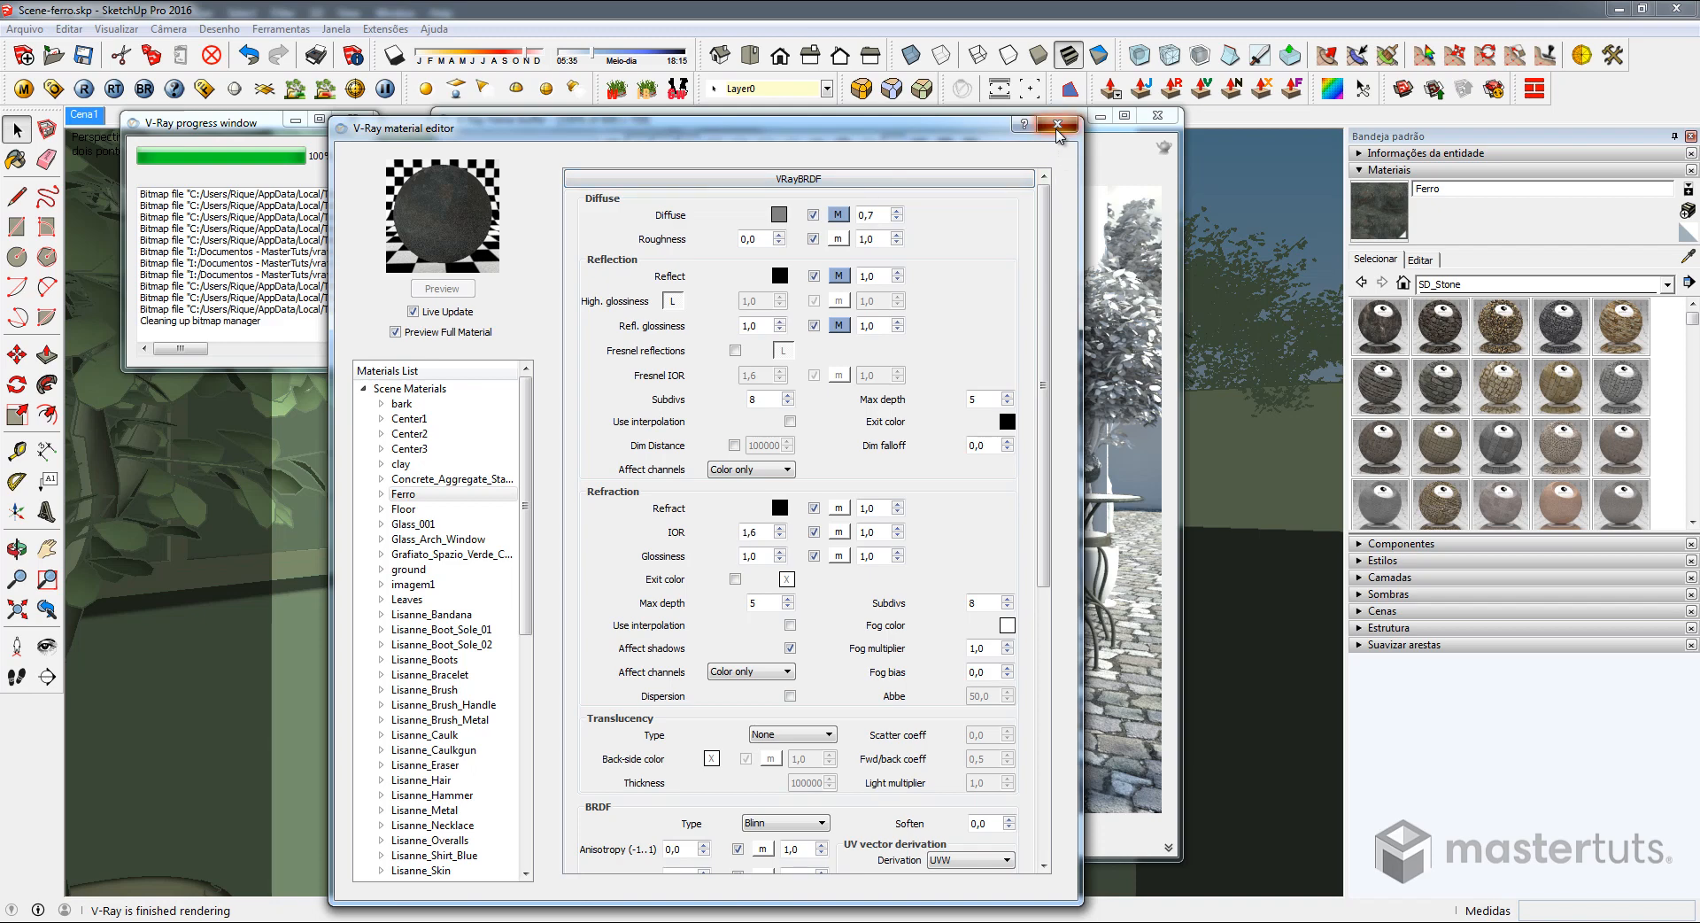
pyautogui.click(1056, 125)
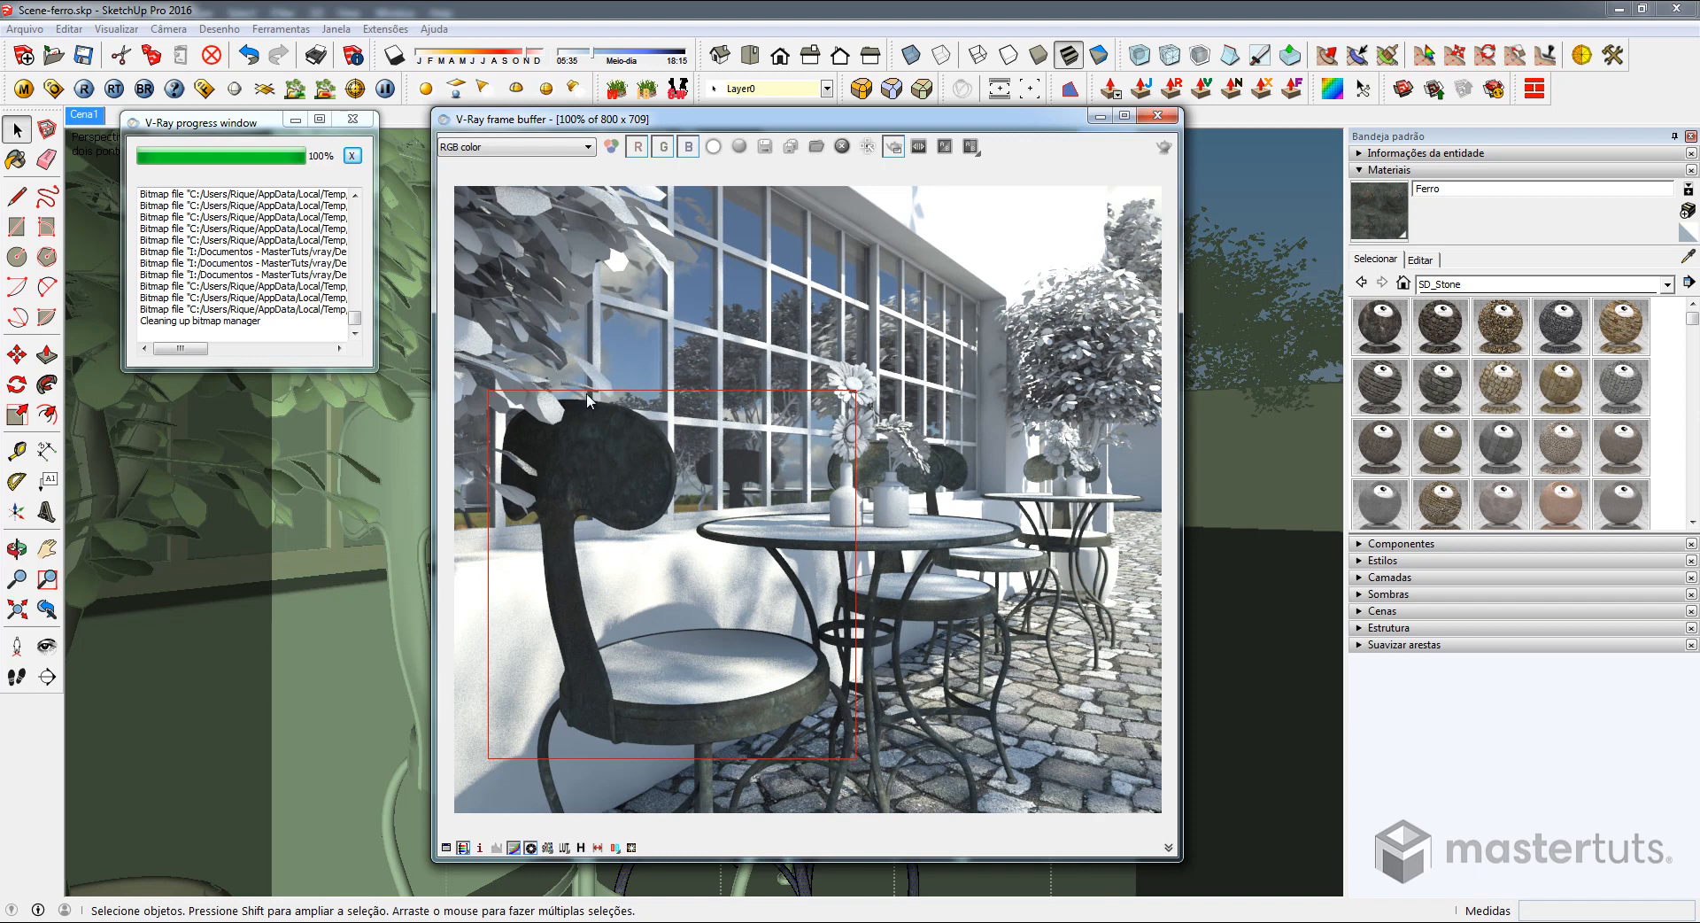
# Examine the Bistro de Paris seat and table tops beside the render, and review Ferro's VRayBRDF settings
pyautogui.moveTo(800, 119); pyautogui.dragTo(1187, 125)
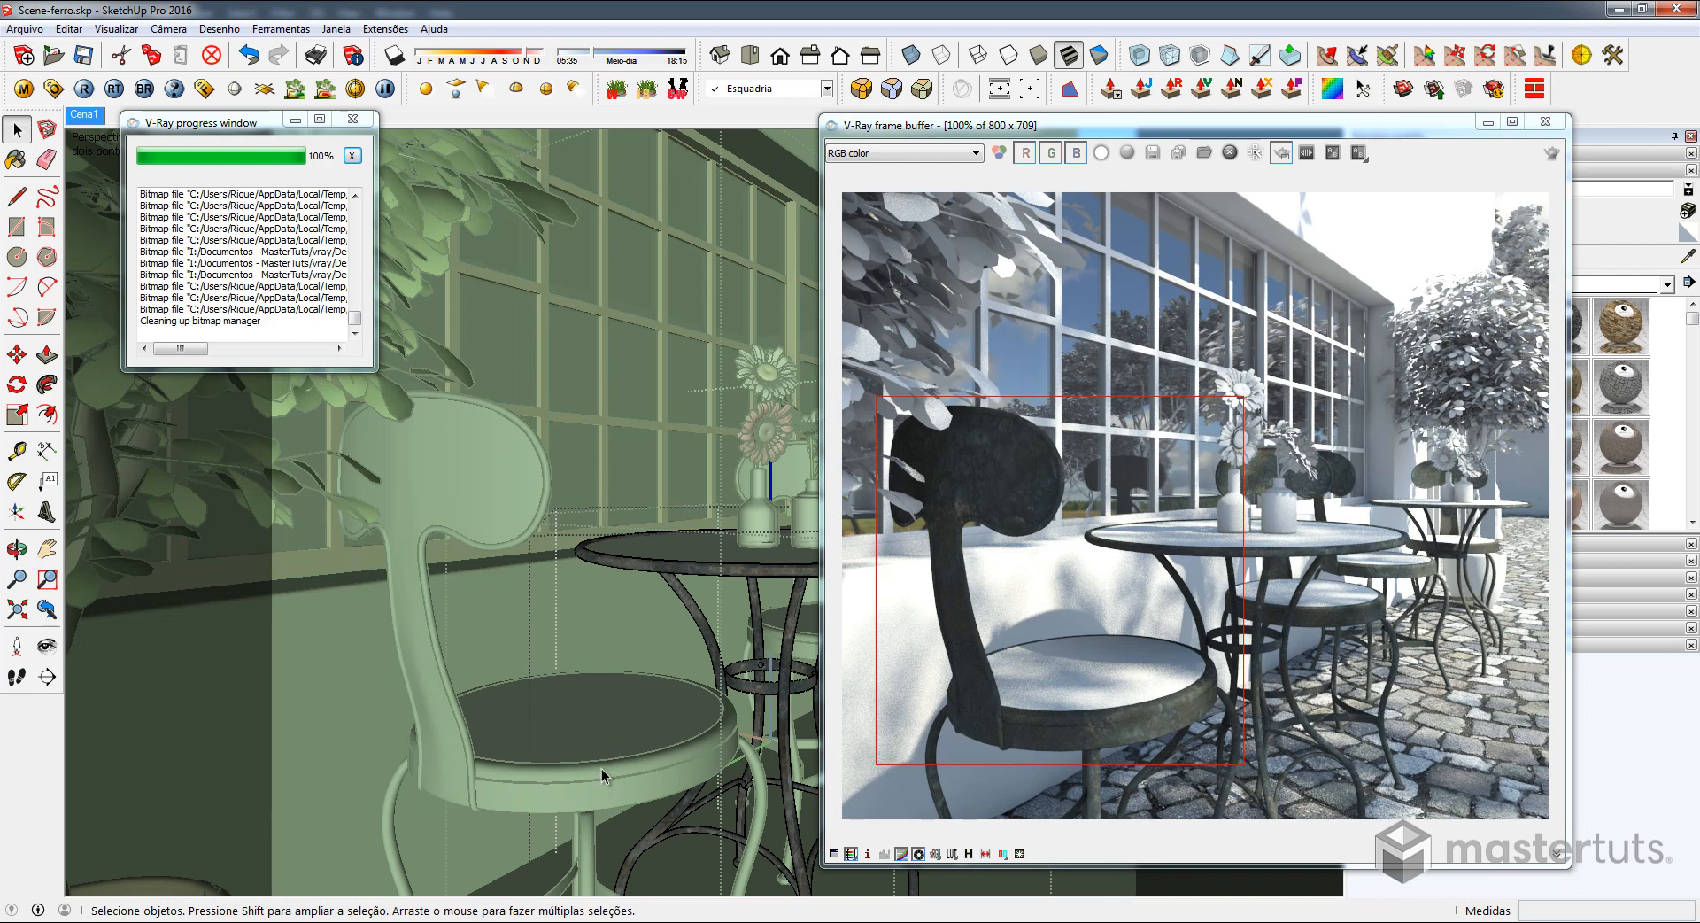
pyautogui.click(664, 651)
pyautogui.moveTo(665, 651)
pyautogui.mouseDown(button='middle')
pyautogui.moveTo(668, 524)
pyautogui.moveTo(595, 643)
pyautogui.moveTo(789, 692)
pyautogui.moveTo(811, 655)
pyautogui.moveTo(595, 596)
pyautogui.moveTo(464, 652)
pyautogui.moveTo(488, 643)
pyautogui.mouseUp(button='middle')
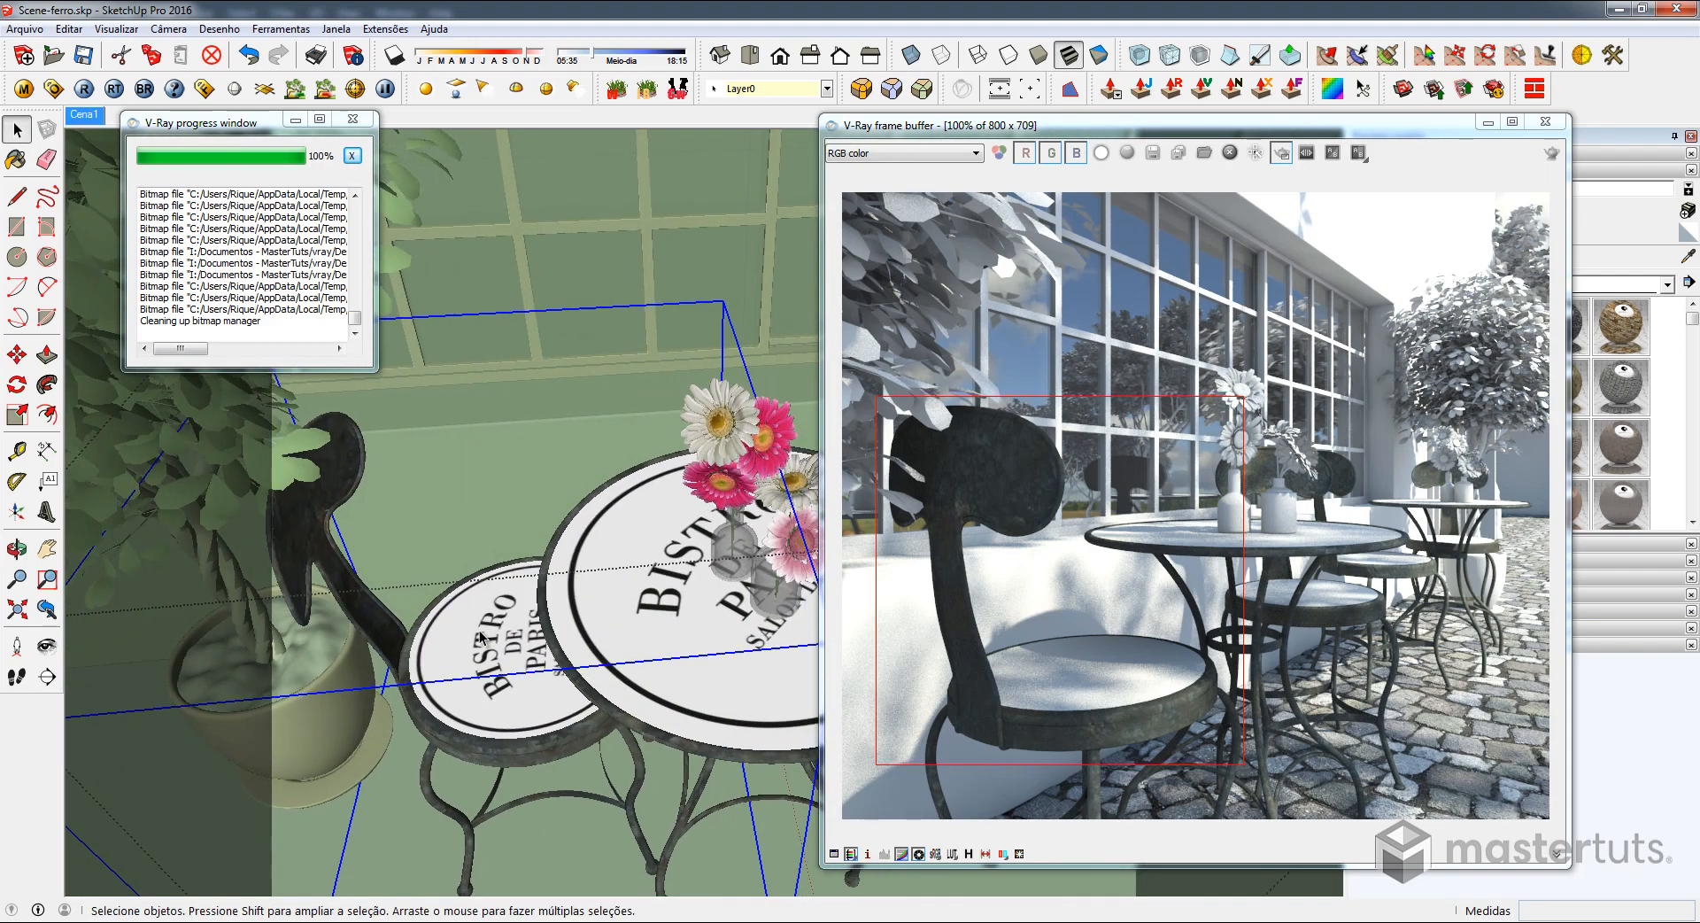
pyautogui.scroll(3, 488, 643)
pyautogui.click(587, 681)
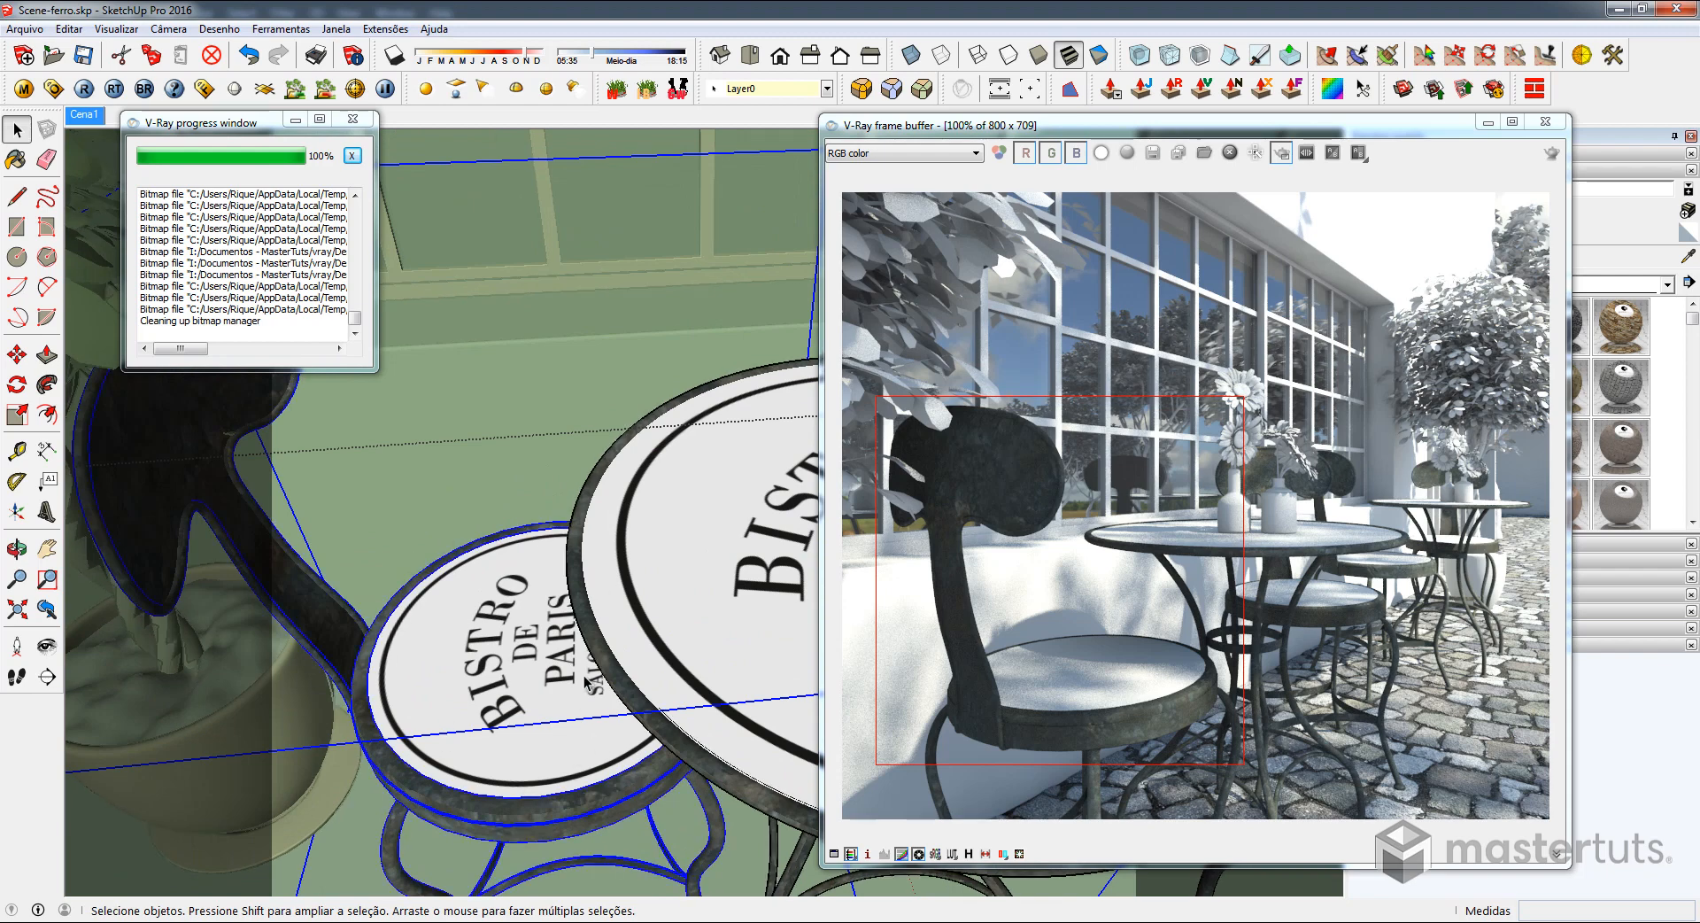
pyautogui.moveTo(643, 584); pyautogui.dragTo(519, 491, button='middle')
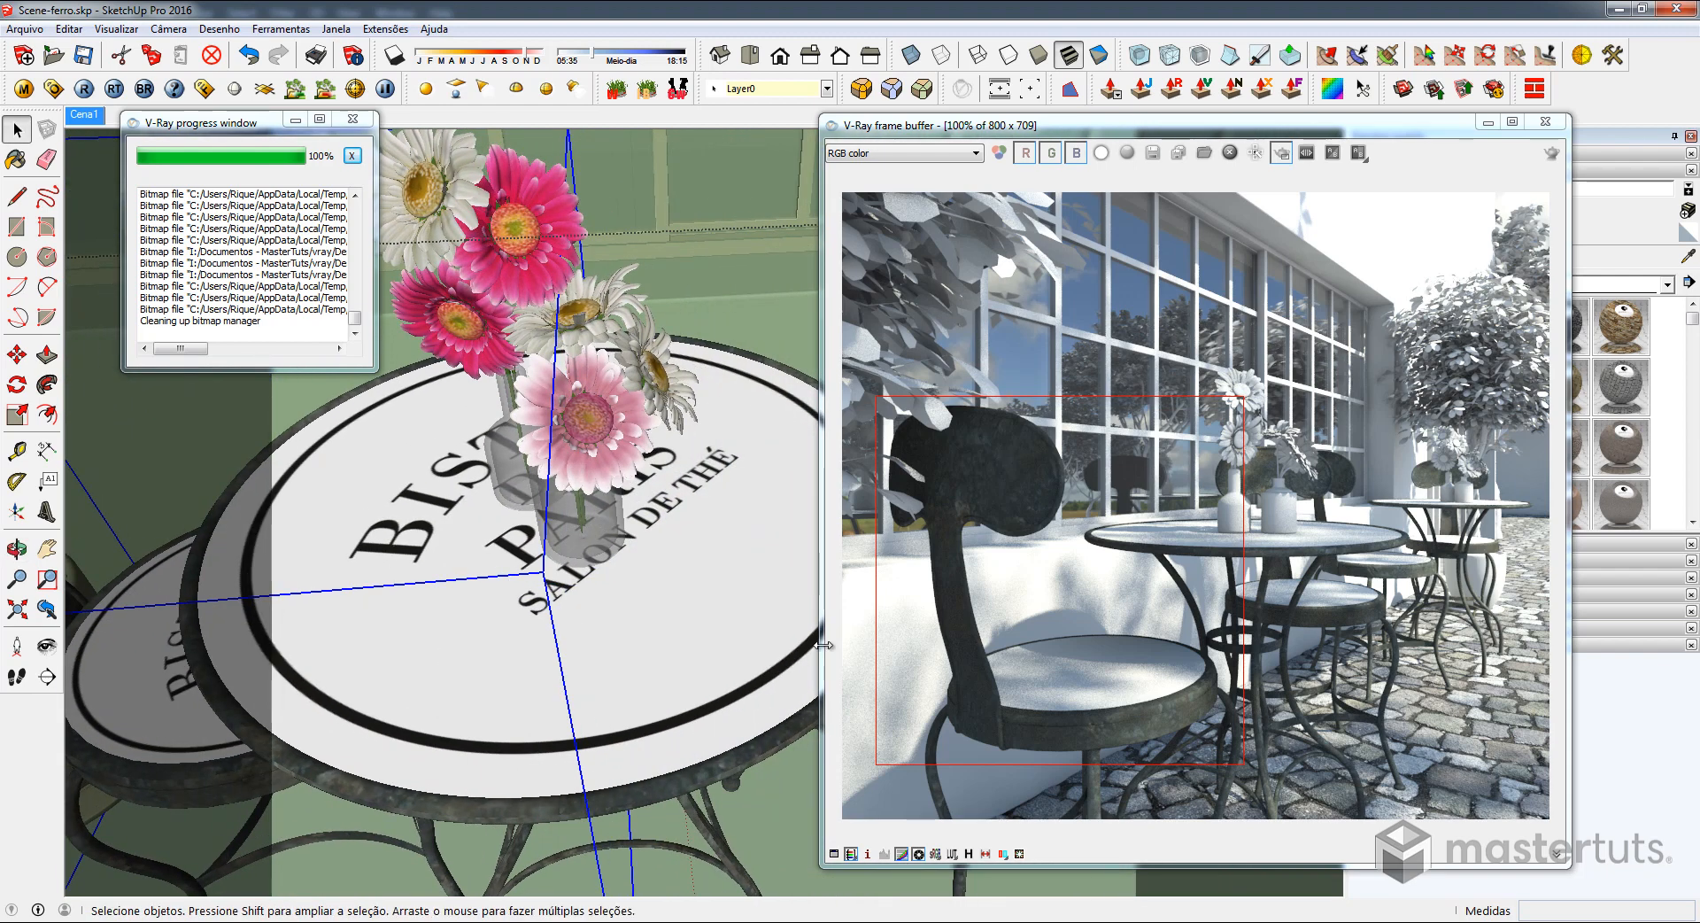
pyautogui.moveTo(443, 576); pyautogui.dragTo(512, 486, button='middle')
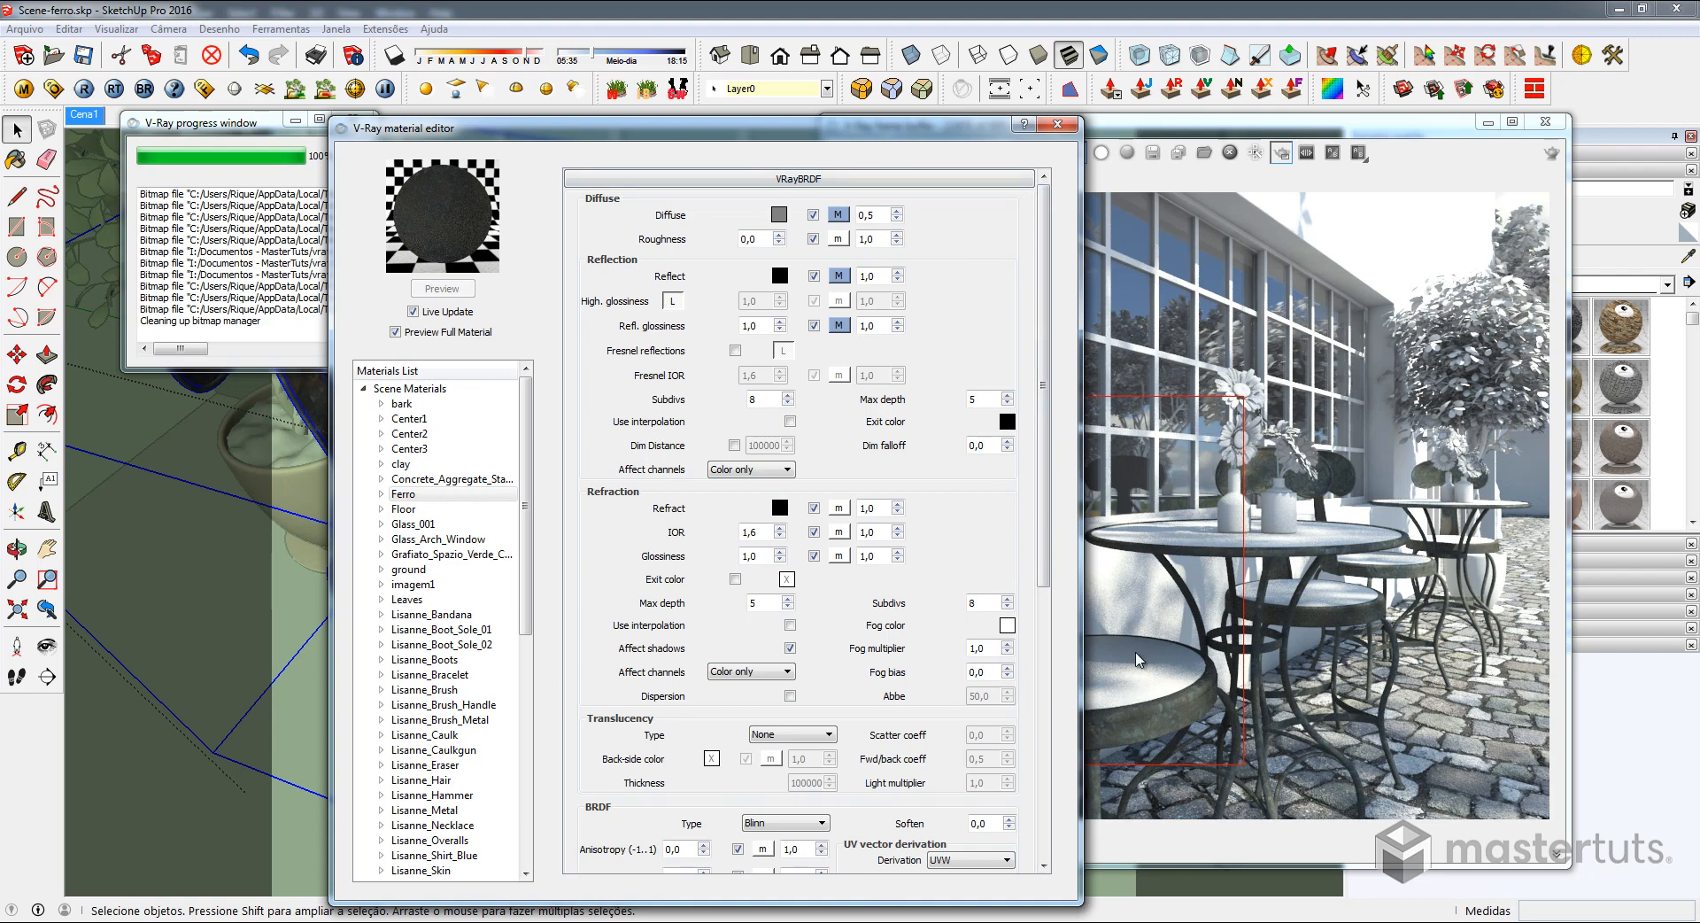
pyautogui.click(1057, 124)
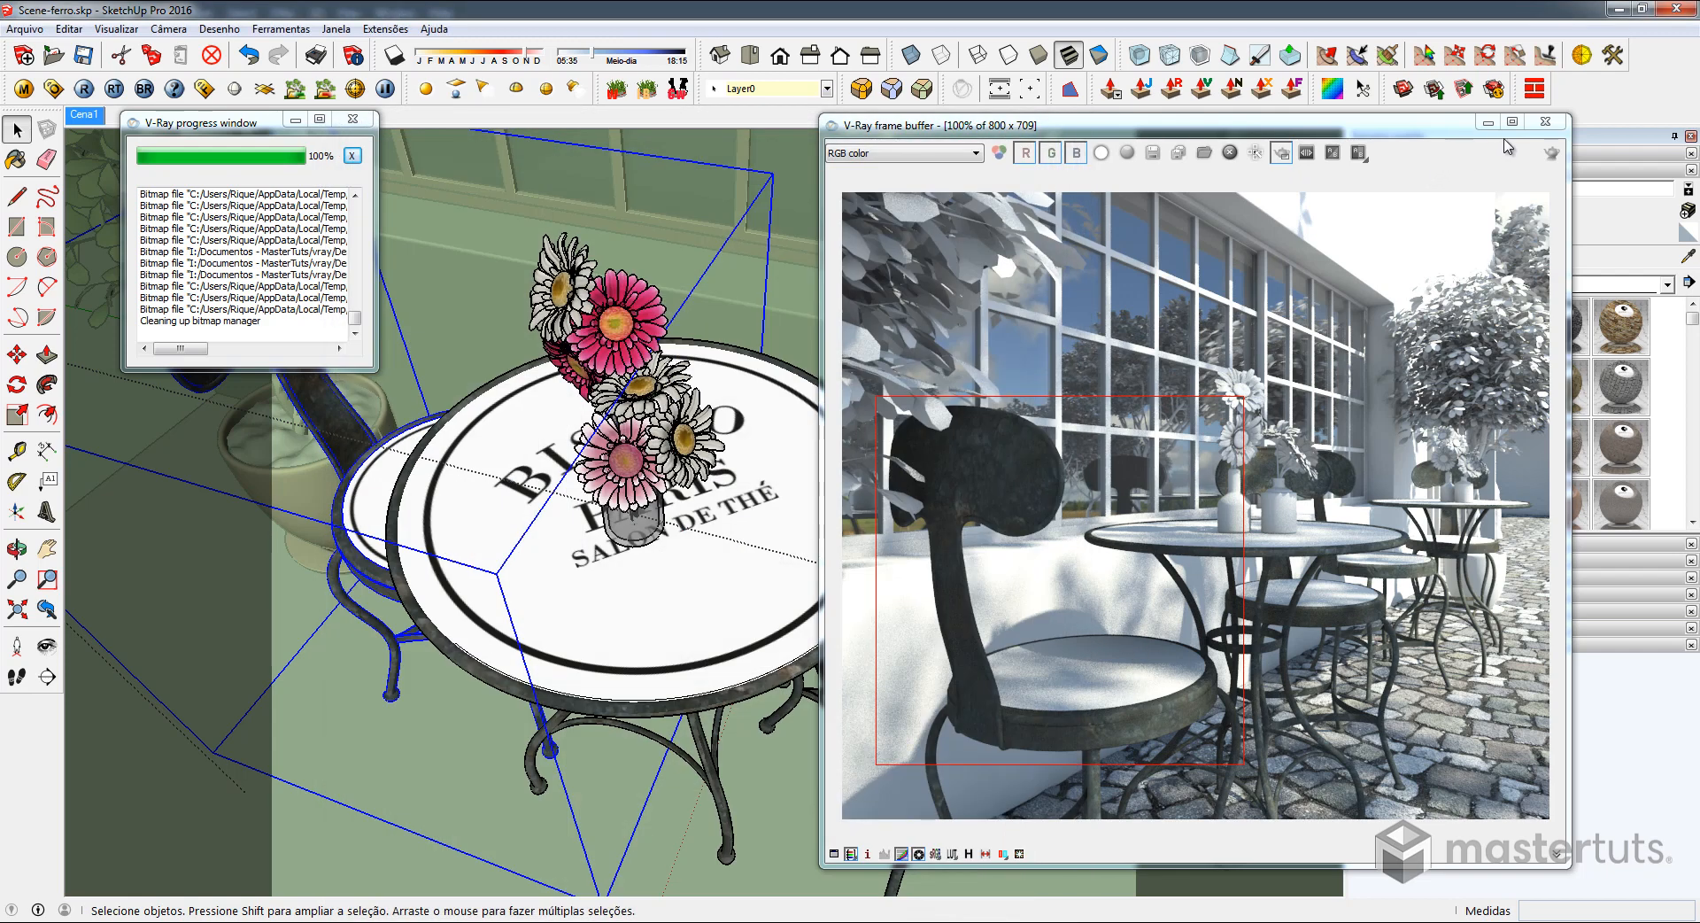
# Close the render window, sample the Bistro de Paris table top material and rename it logotipo
pyautogui.click(1541, 129)
pyautogui.click(1688, 256)
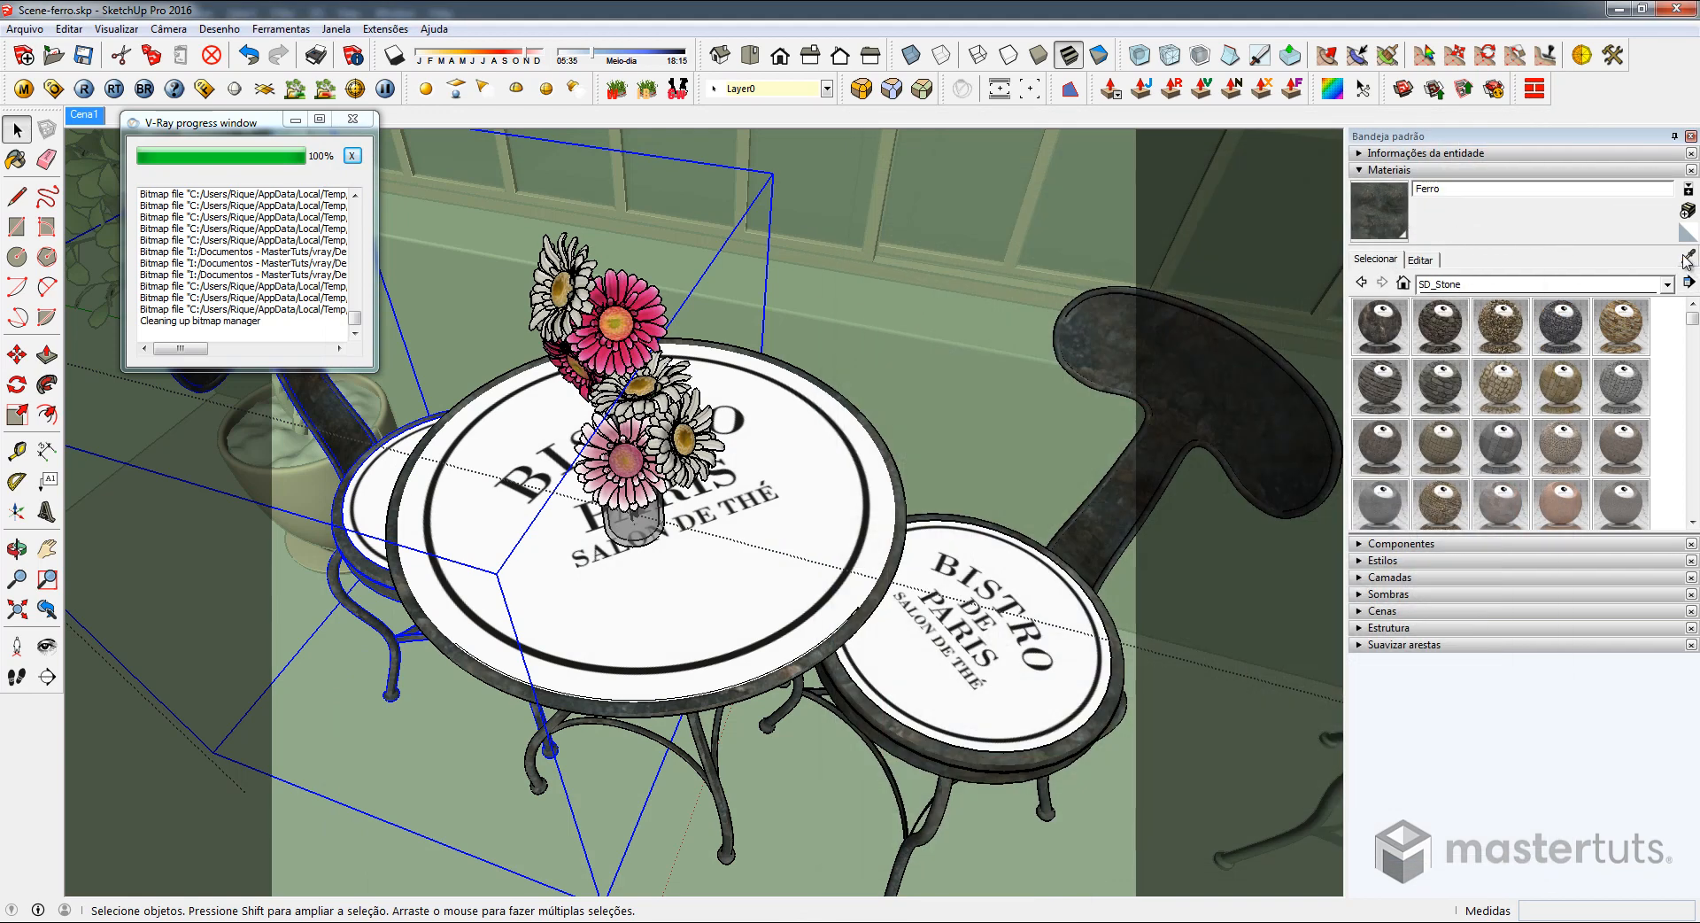
pyautogui.click(769, 540)
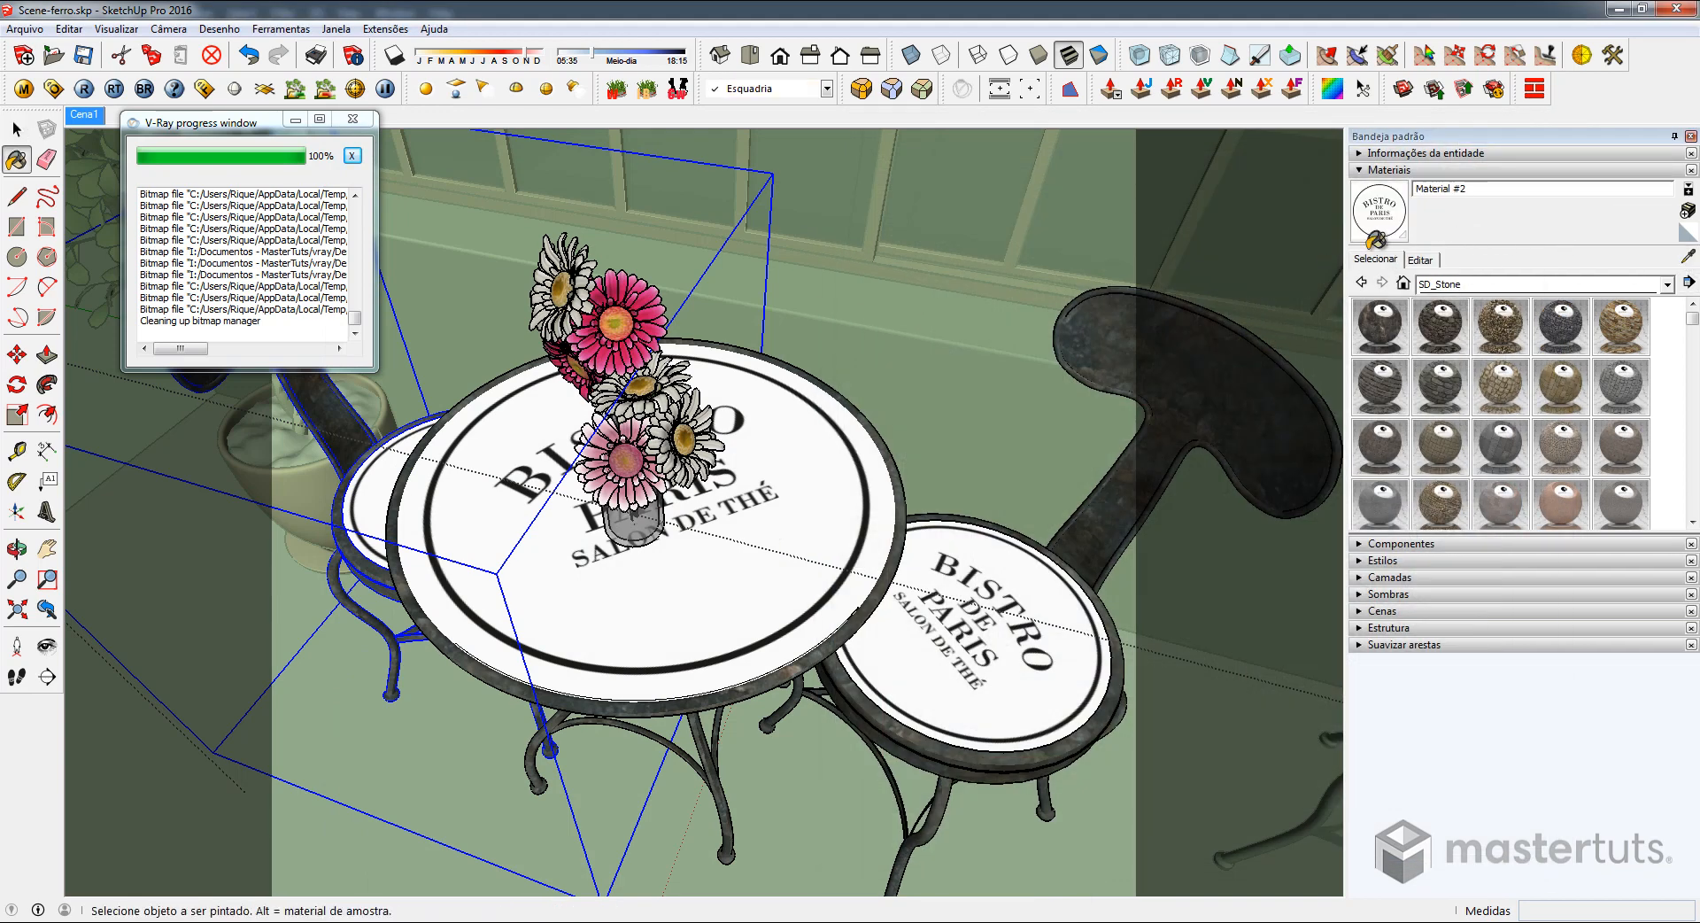
pyautogui.moveTo(1509, 189); pyautogui.dragTo(1247, 204)
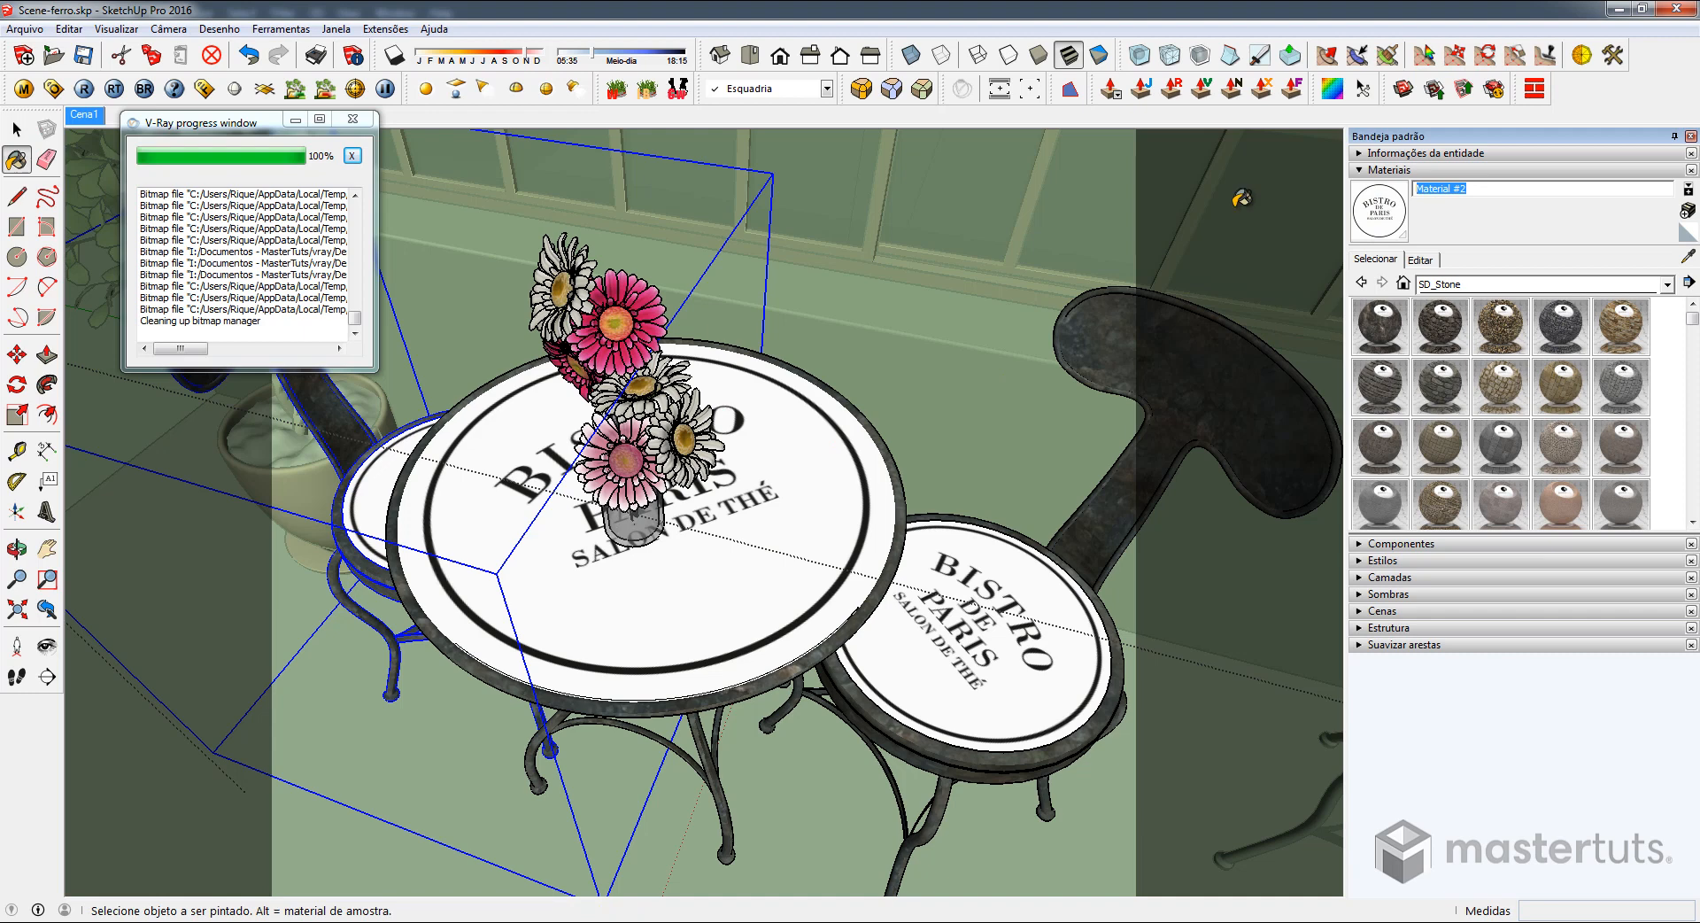
pyautogui.press('BackSpace')
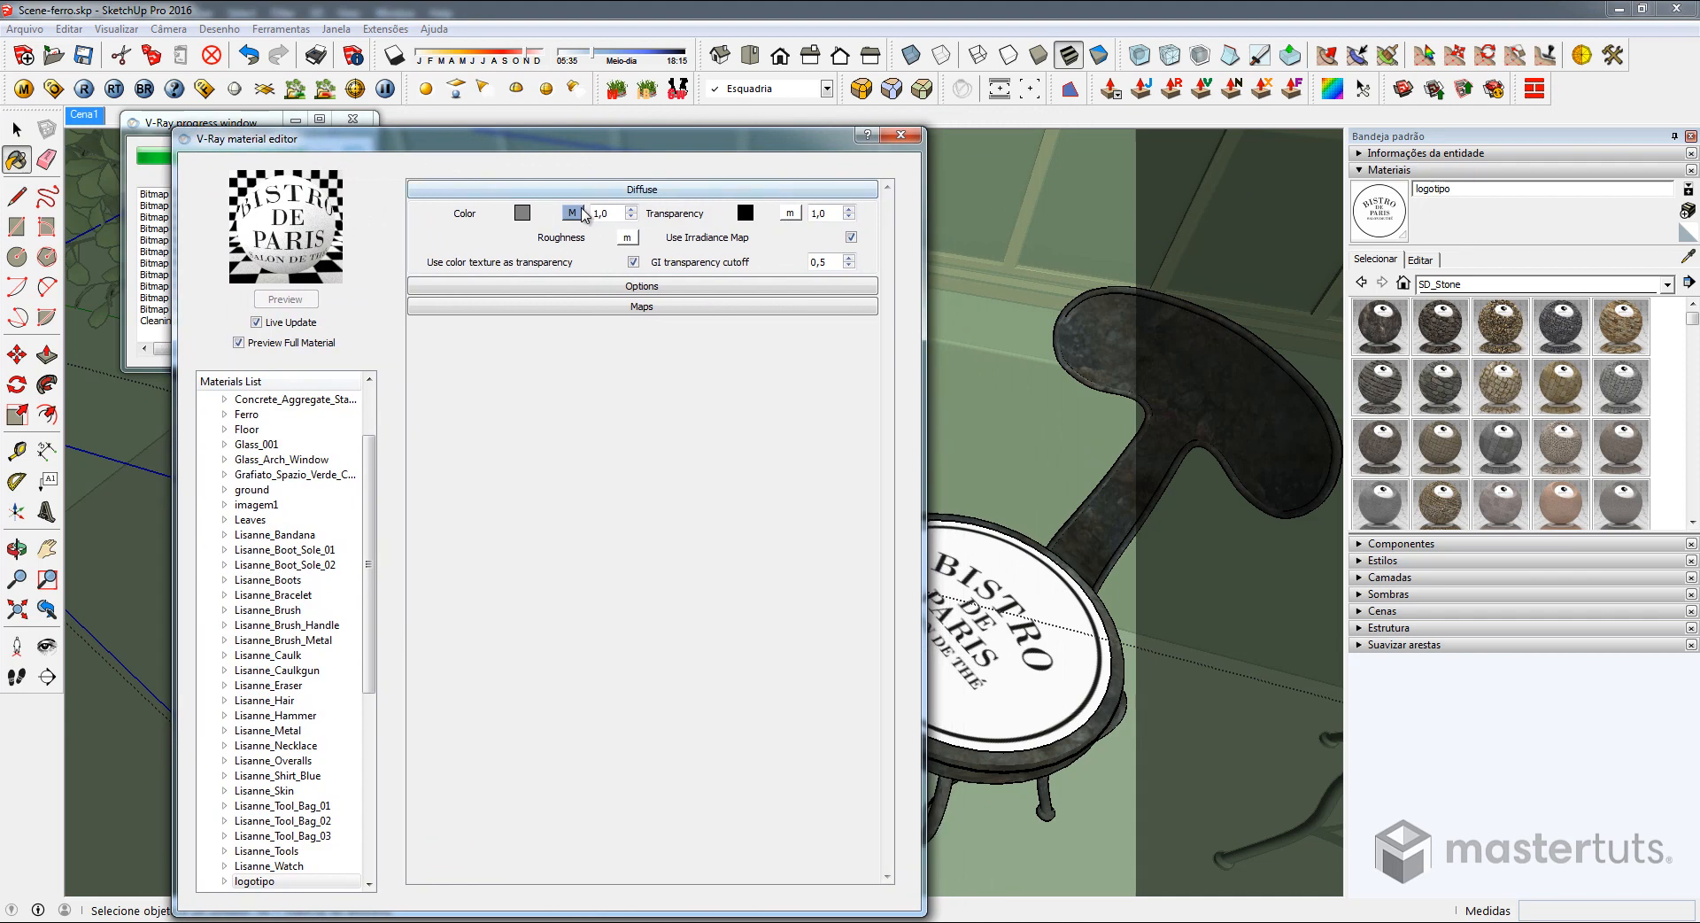
# Turn off logotipo's Use color texture as transparency option and assign a white TexAColor to its Transparency map
pyautogui.click(634, 262)
pyautogui.click(790, 213)
pyautogui.click(248, 320)
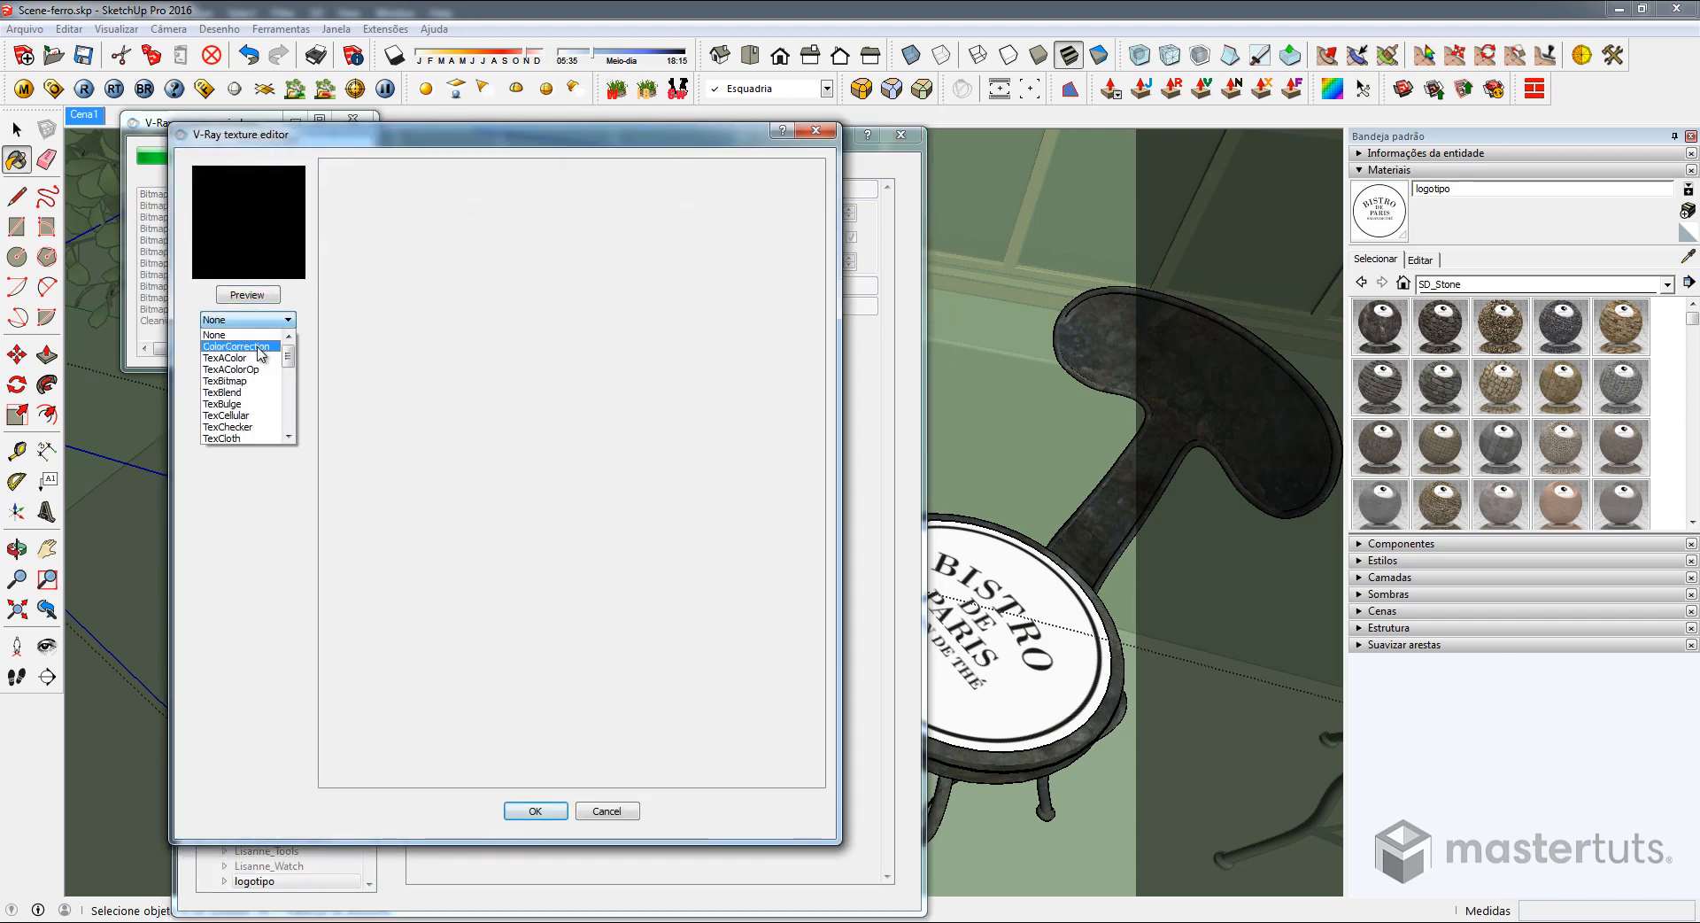
pyautogui.click(432, 176)
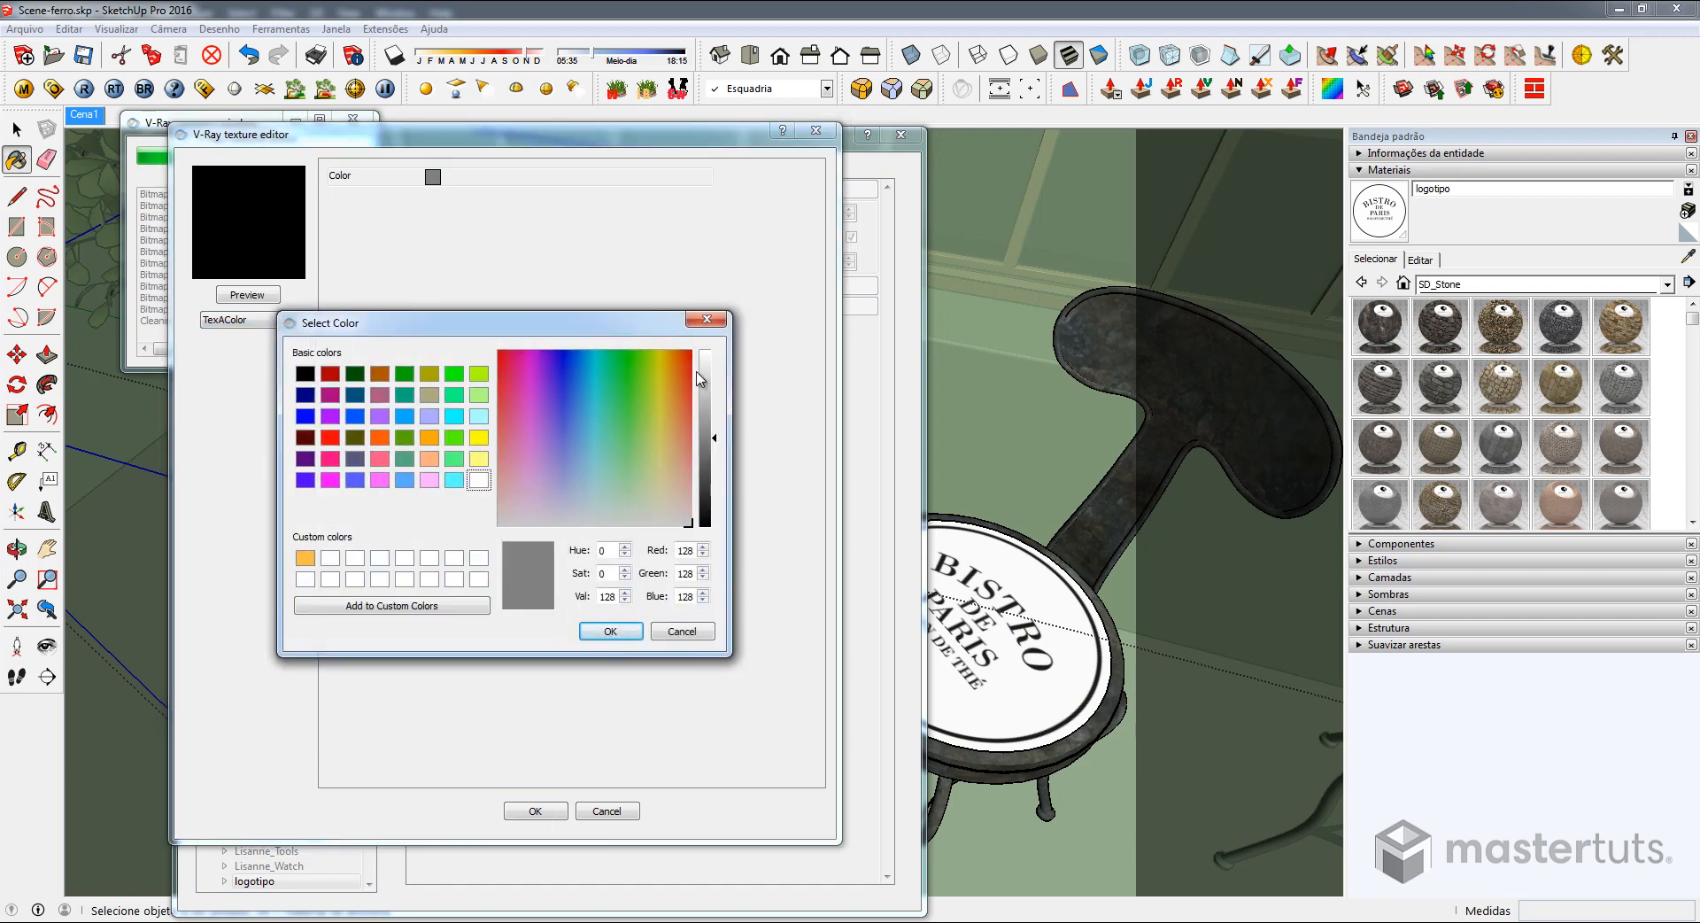
pyautogui.click(614, 632)
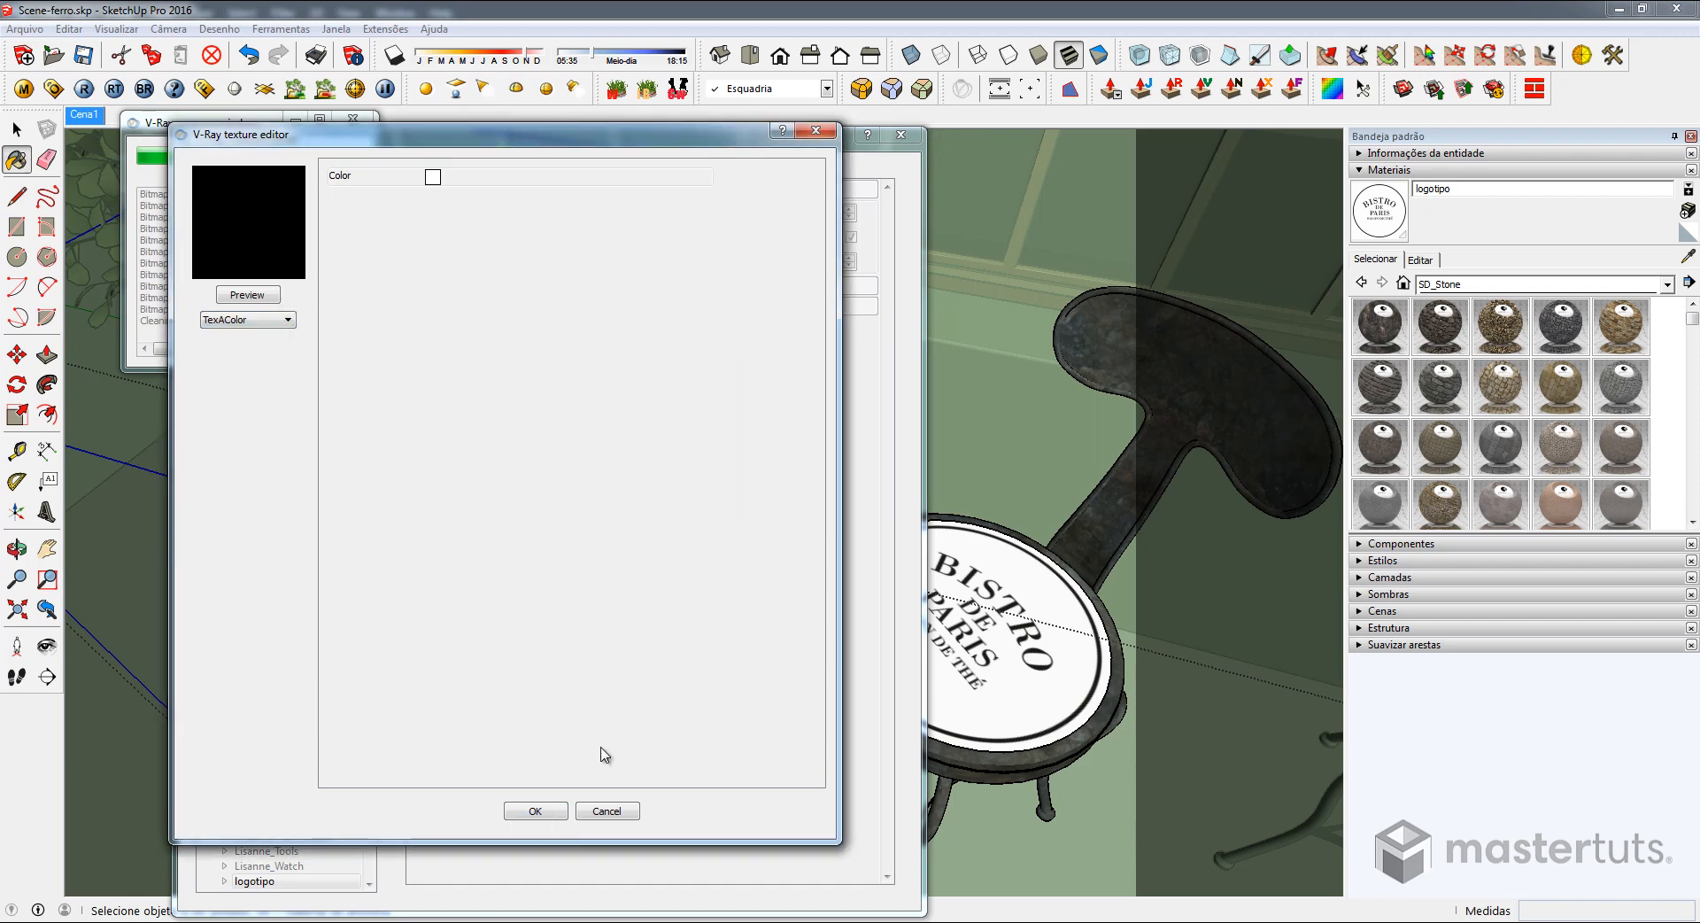
pyautogui.click(536, 811)
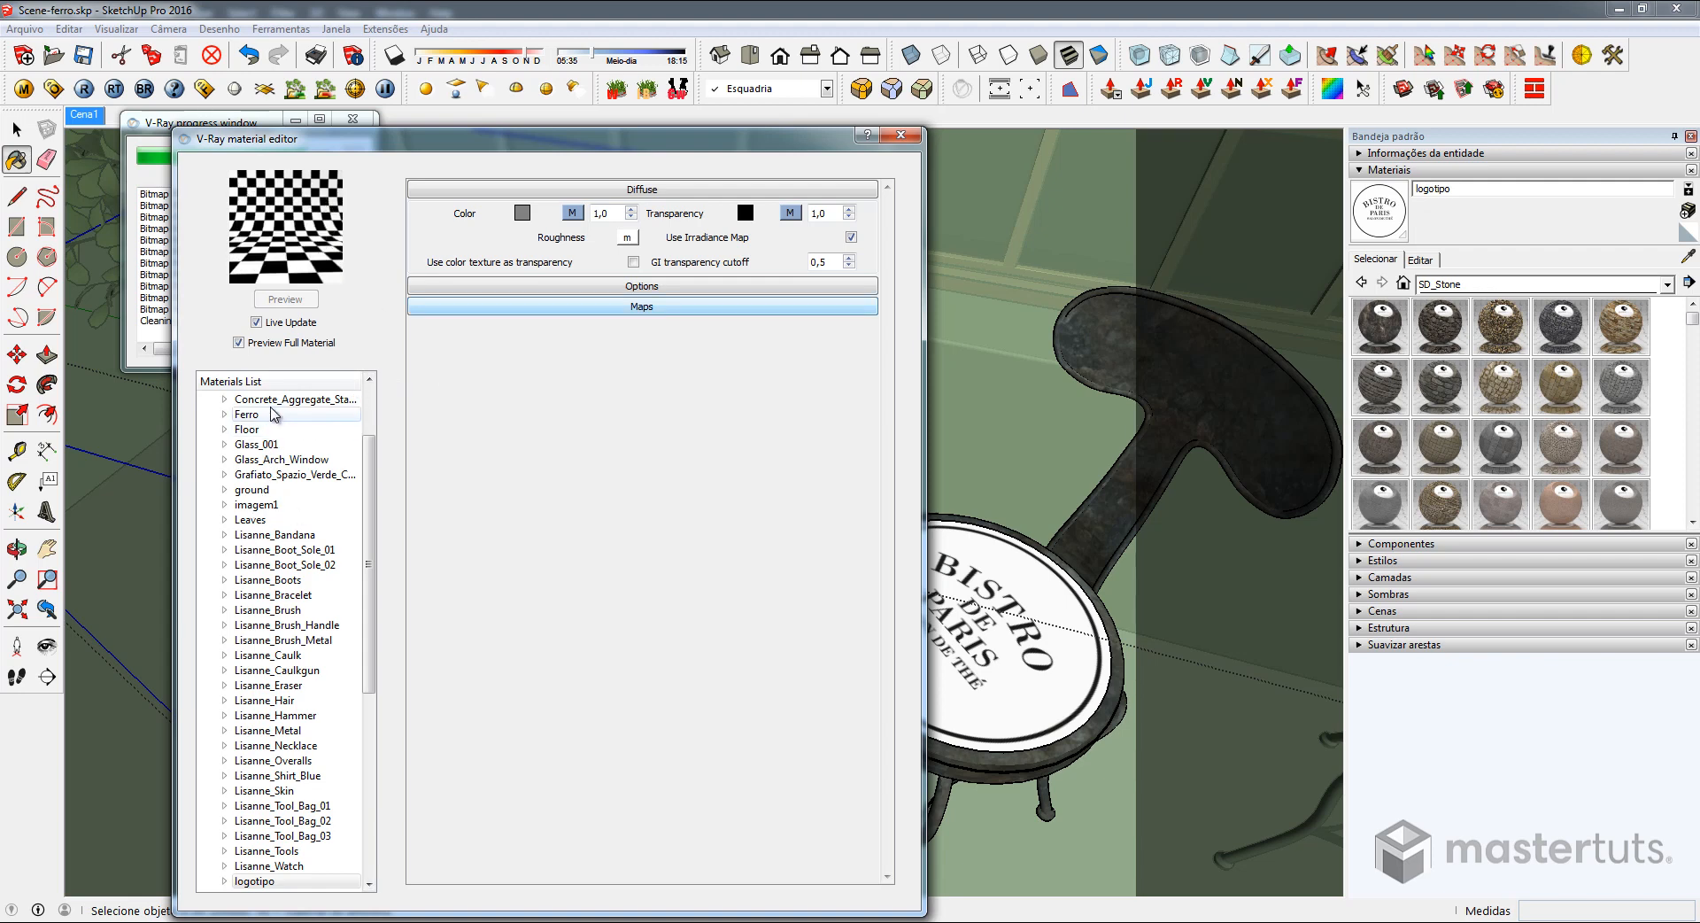
# Add a VRayBRDF layer to the logotipo material
pyautogui.rightClick(292, 880)
pyautogui.moveTo(482, 704)
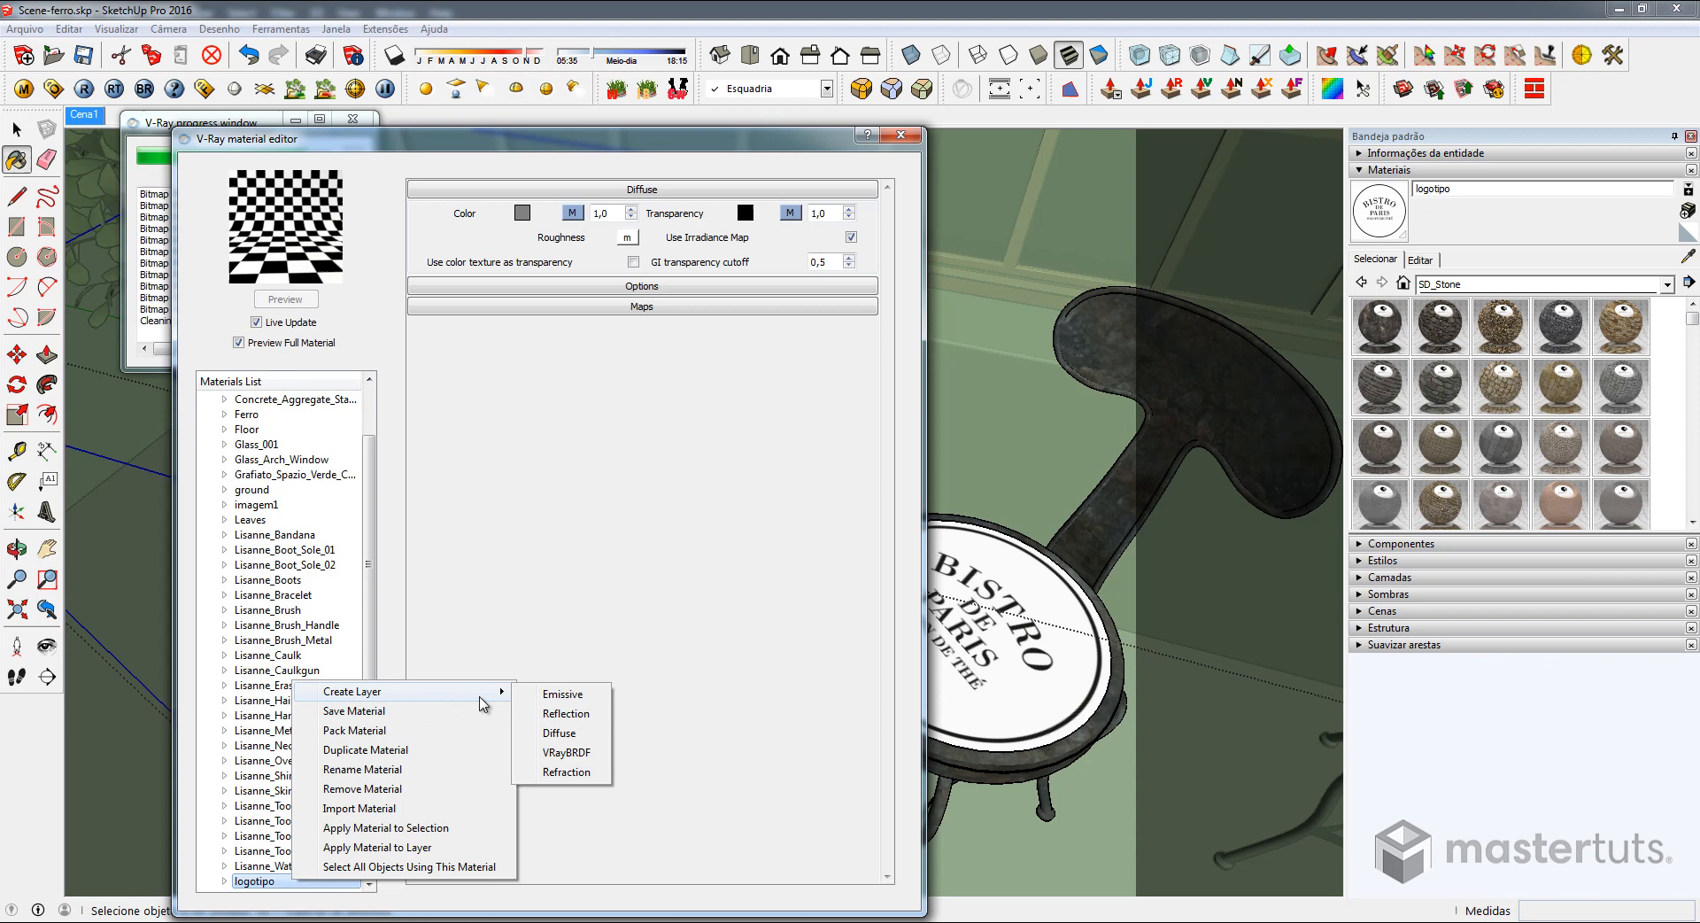
pyautogui.click(567, 752)
pyautogui.moveTo(633, 144); pyautogui.dragTo(775, 138)
# Load Iron_dif.jpg as a TexBitmap in logotipo's VRayBRDF Diffuse map and set its multiplier to 0,5
pyautogui.click(785, 306)
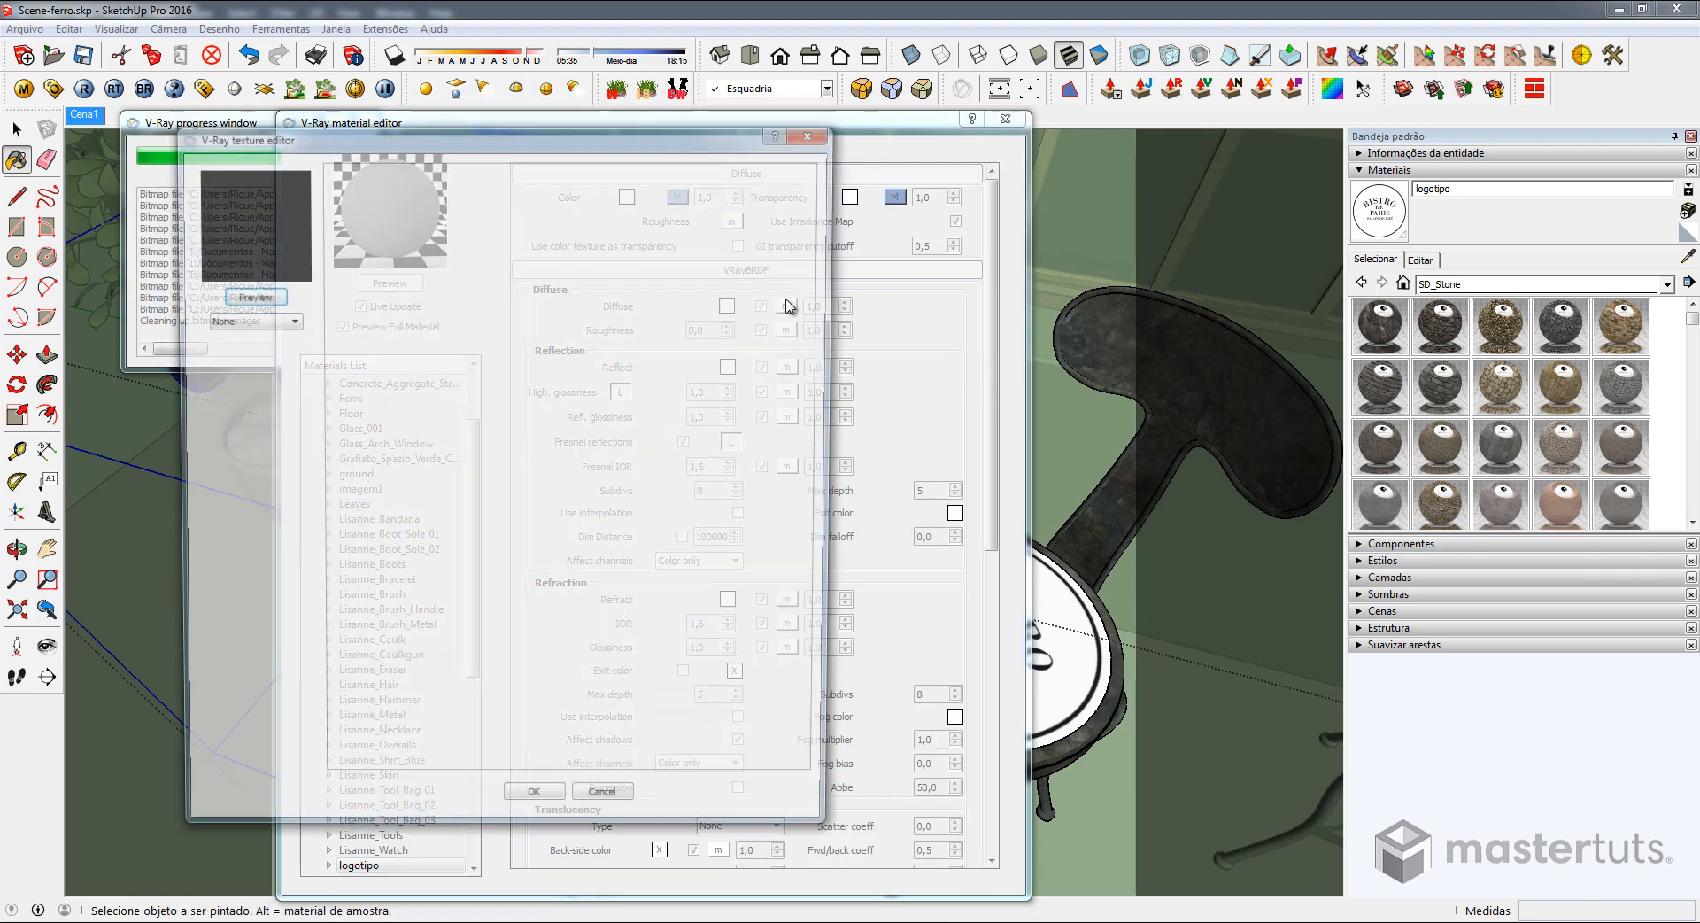
pyautogui.click(233, 321)
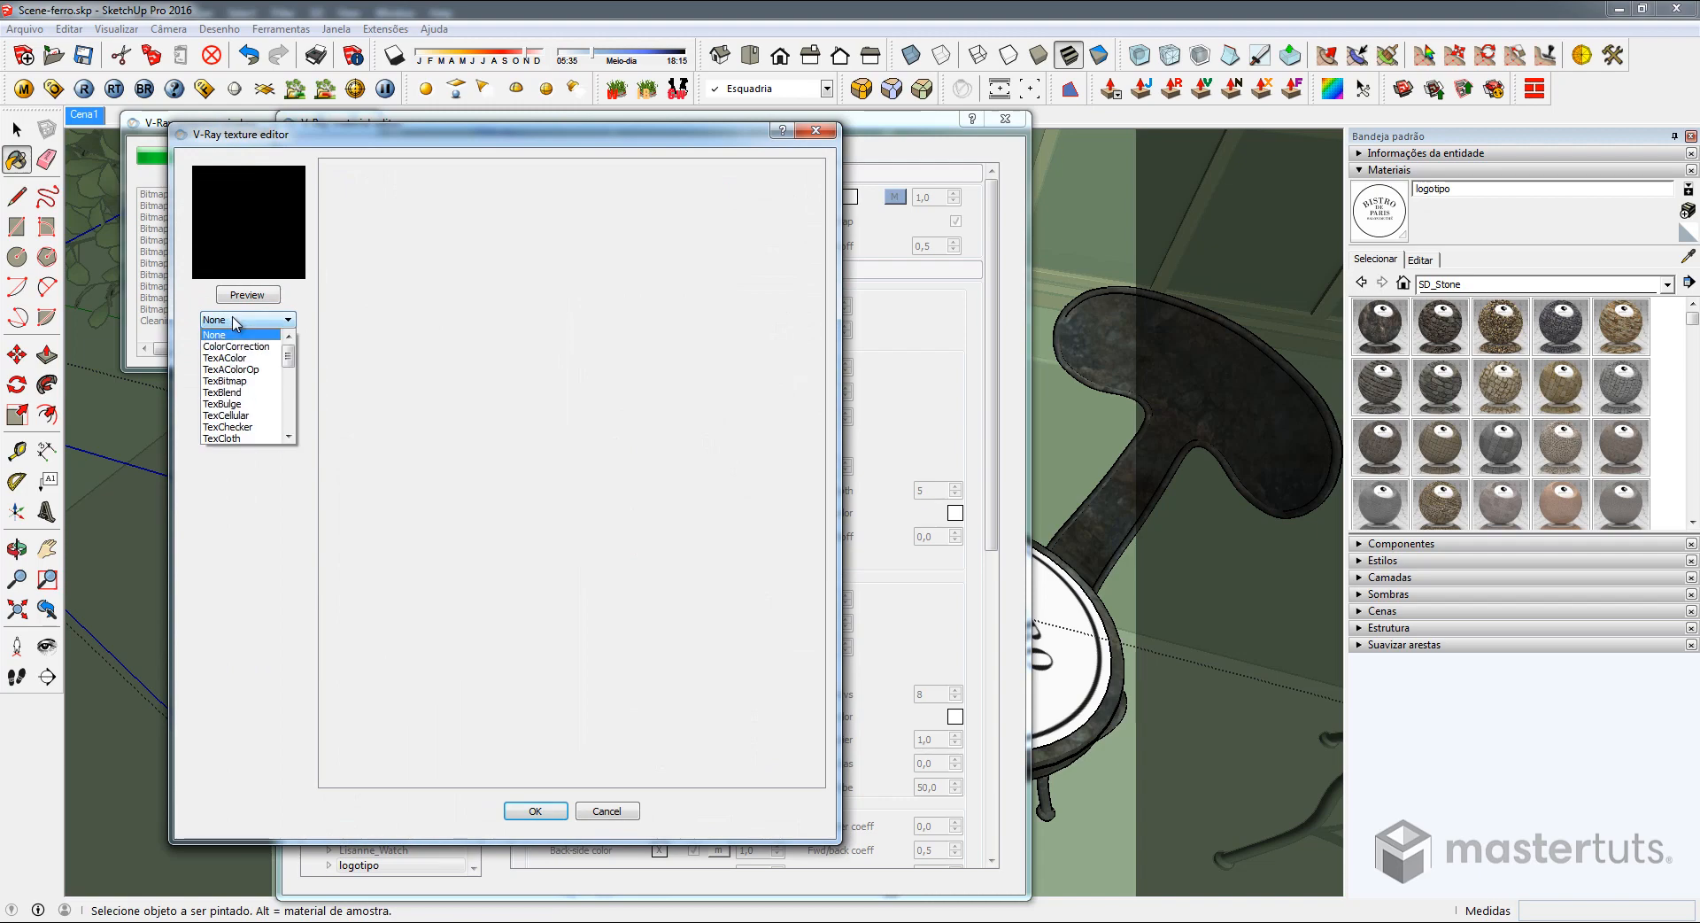
pyautogui.click(238, 381)
pyautogui.doubleClick(425, 620)
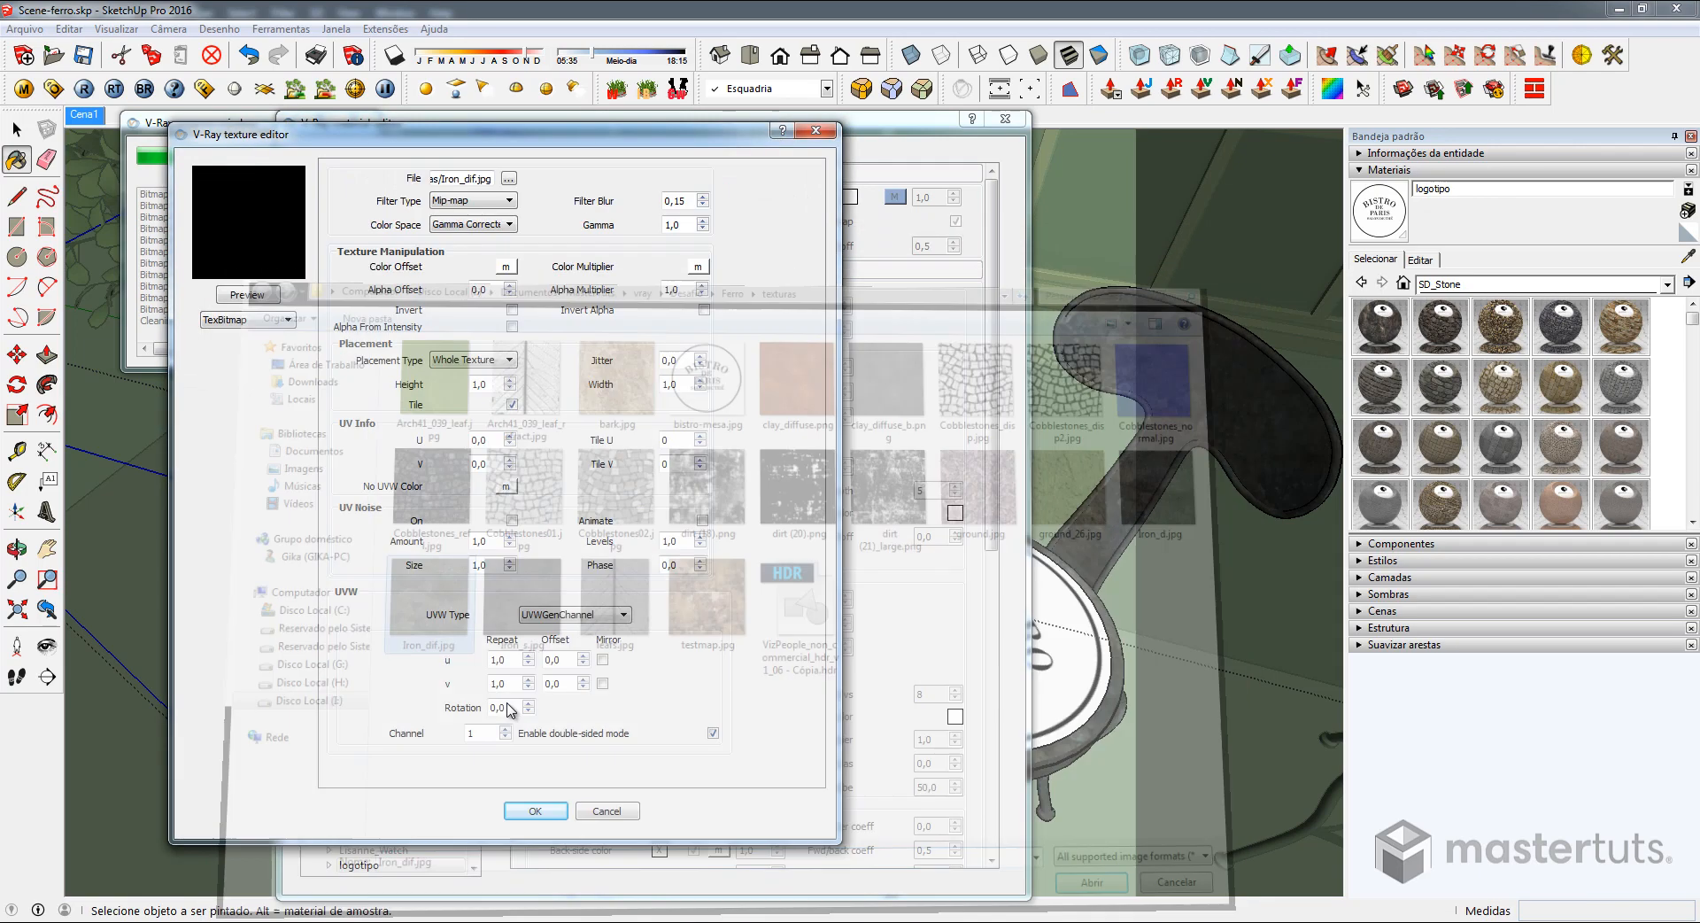
pyautogui.click(543, 813)
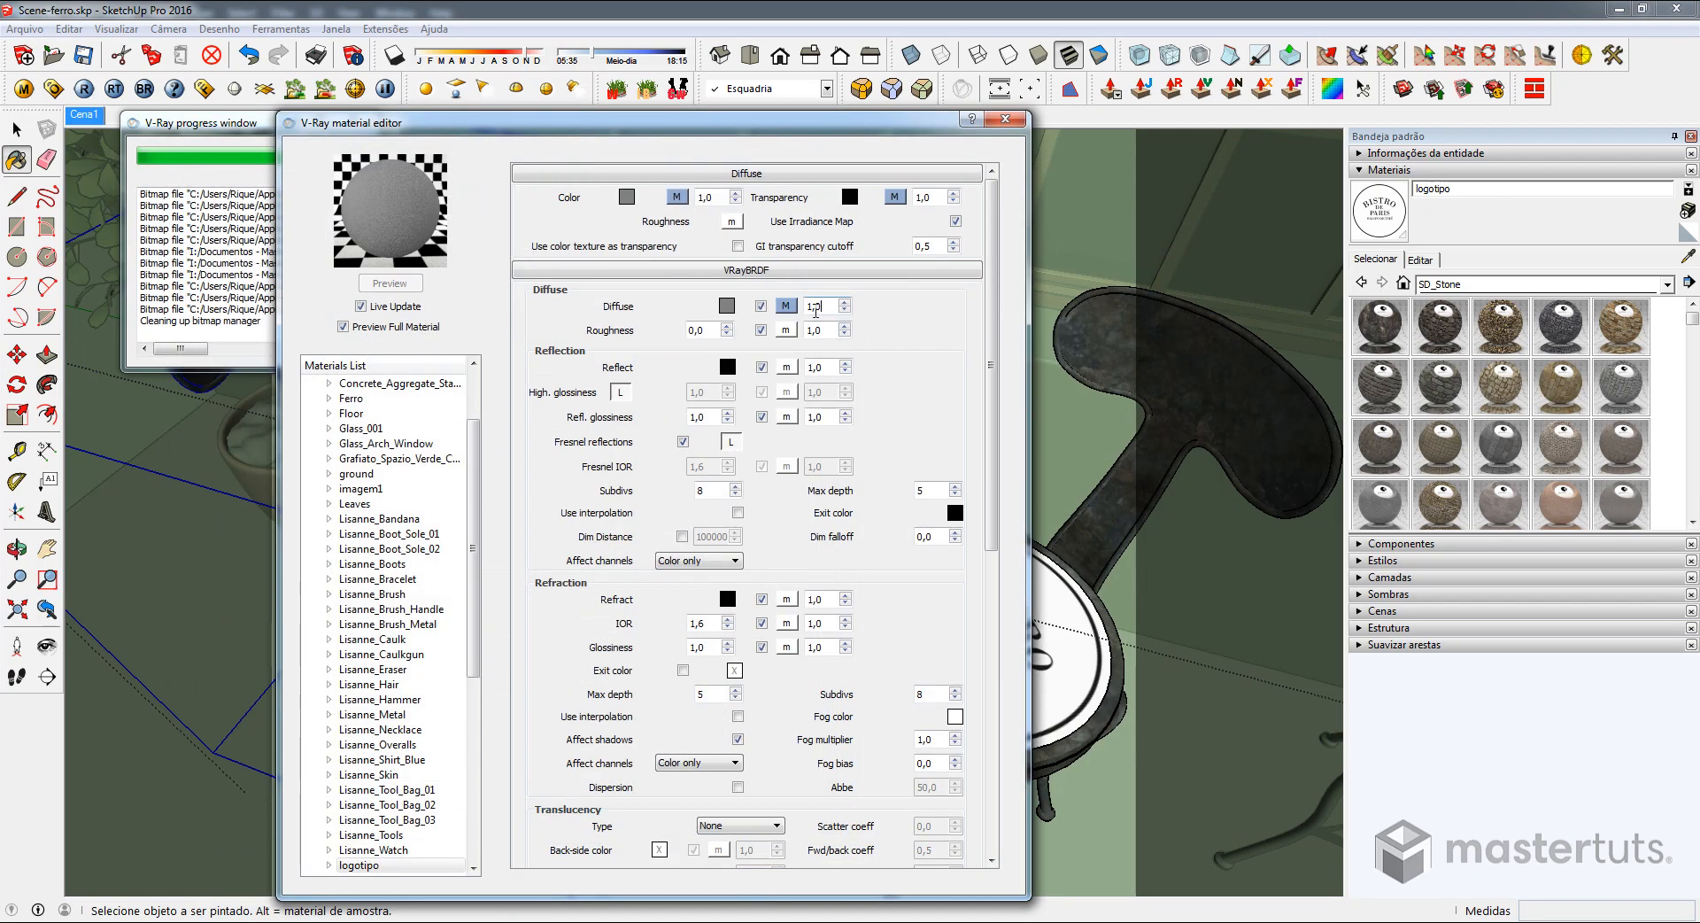
pyautogui.doubleClick(815, 307)
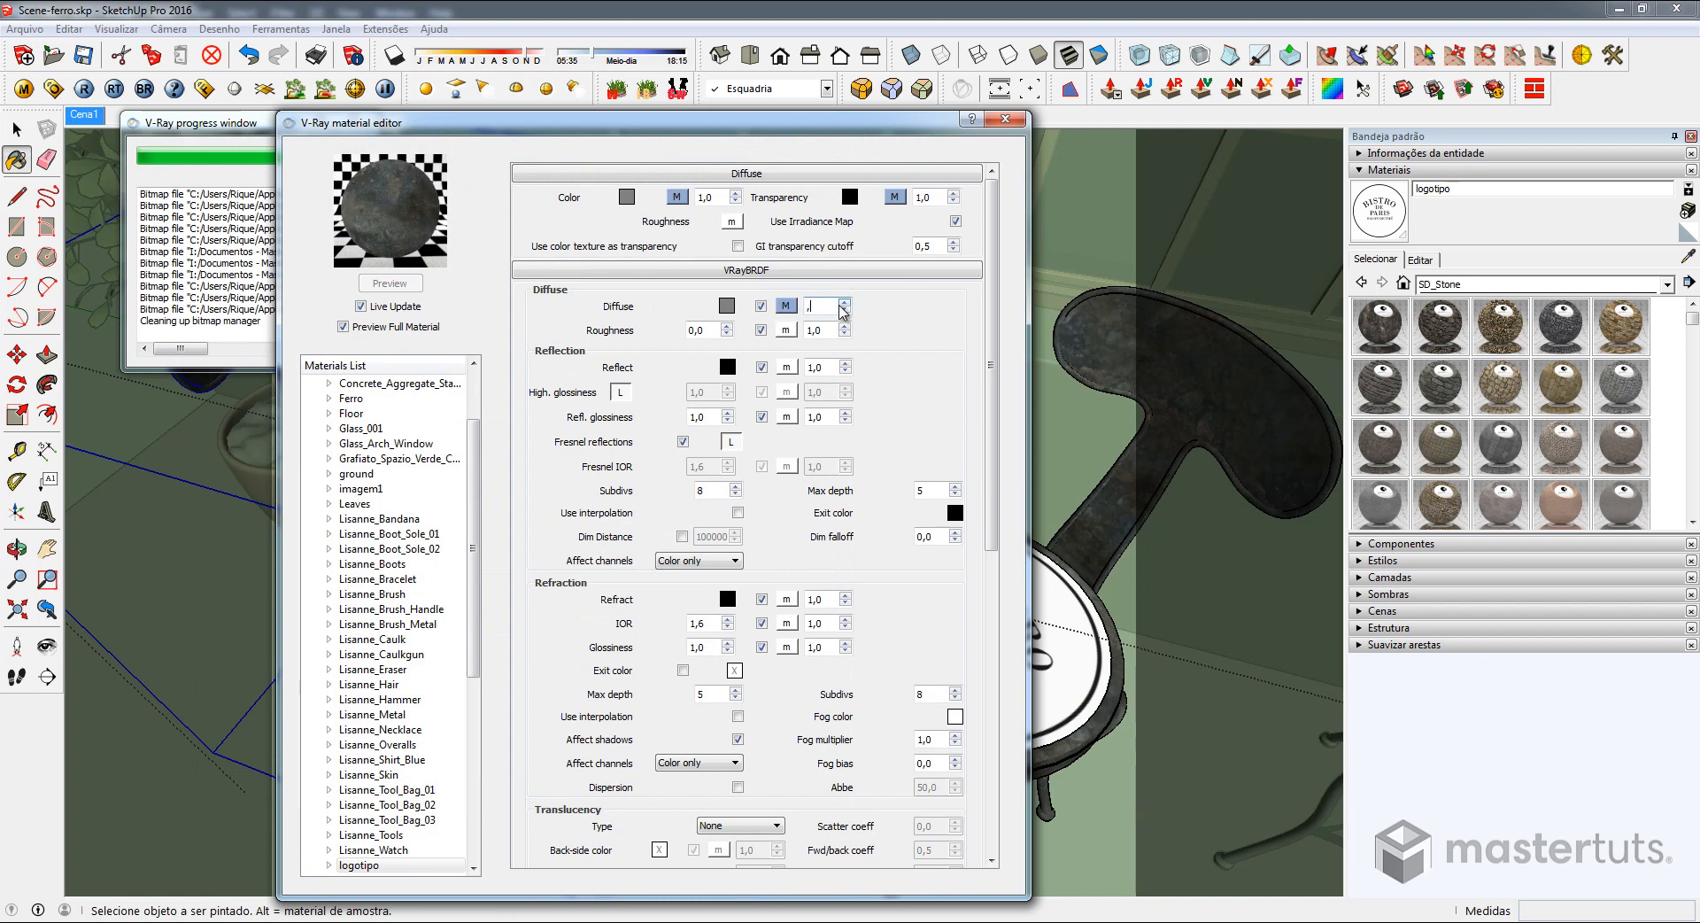
pyautogui.write(',5')
pyautogui.click(892, 304)
# Load Iron_s.jpg as a TexBitmap in logotipo's VRayBRDF Reflect map
pyautogui.click(786, 366)
pyautogui.click(248, 319)
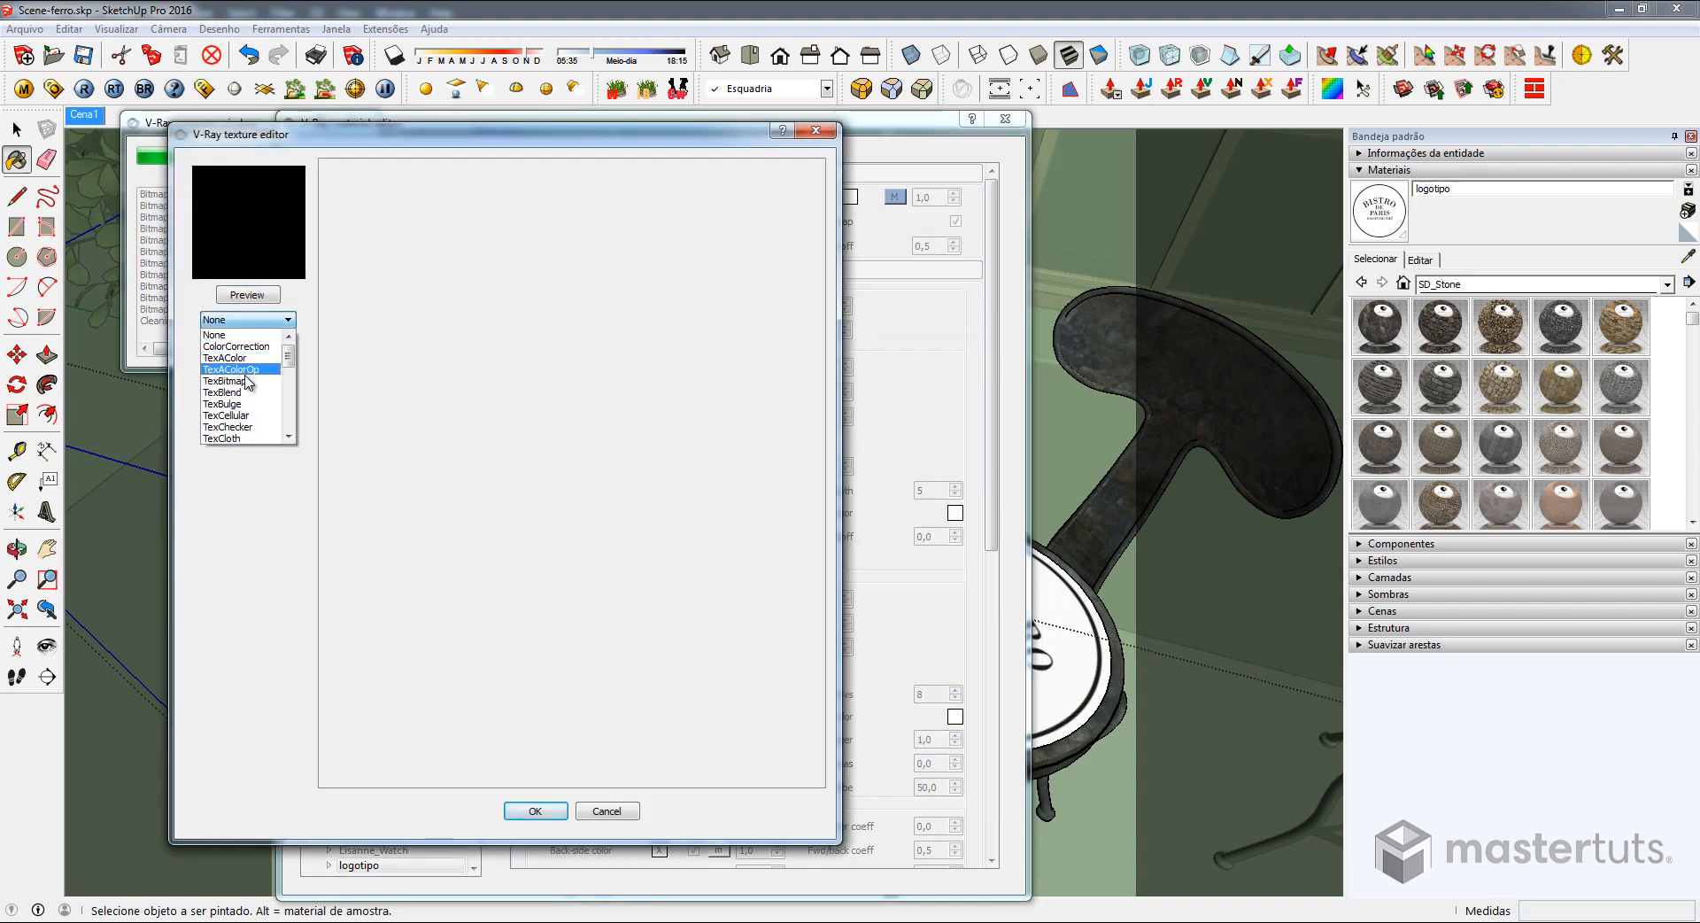
pyautogui.click(244, 381)
pyautogui.click(549, 593)
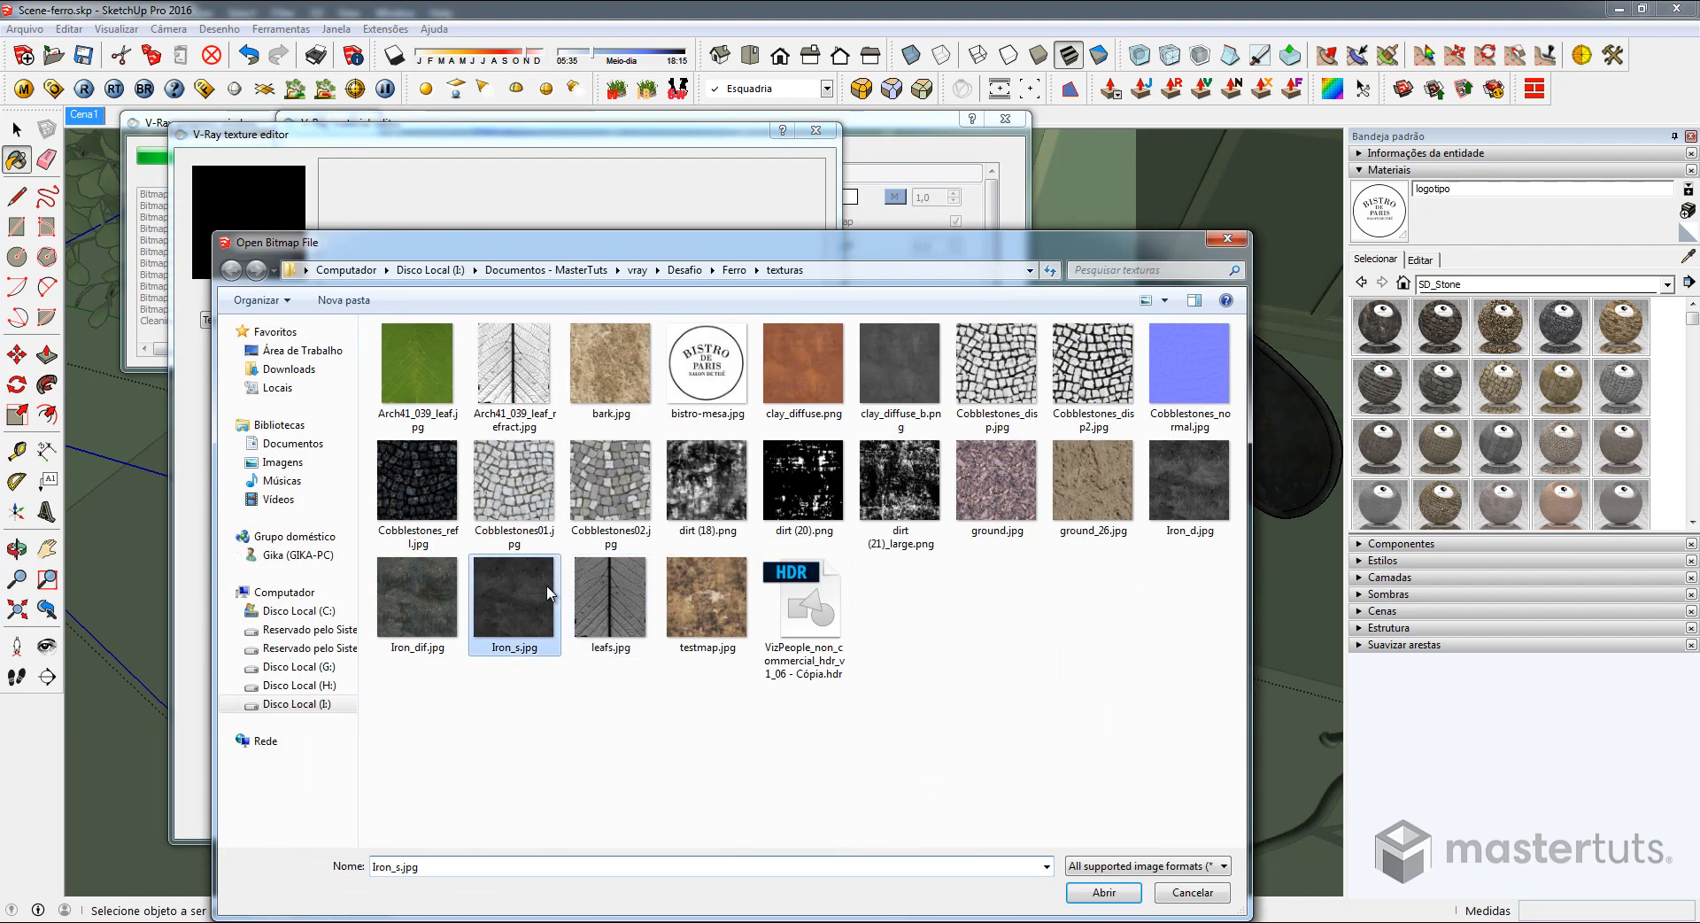
pyautogui.doubleClick(549, 593)
pyautogui.click(535, 811)
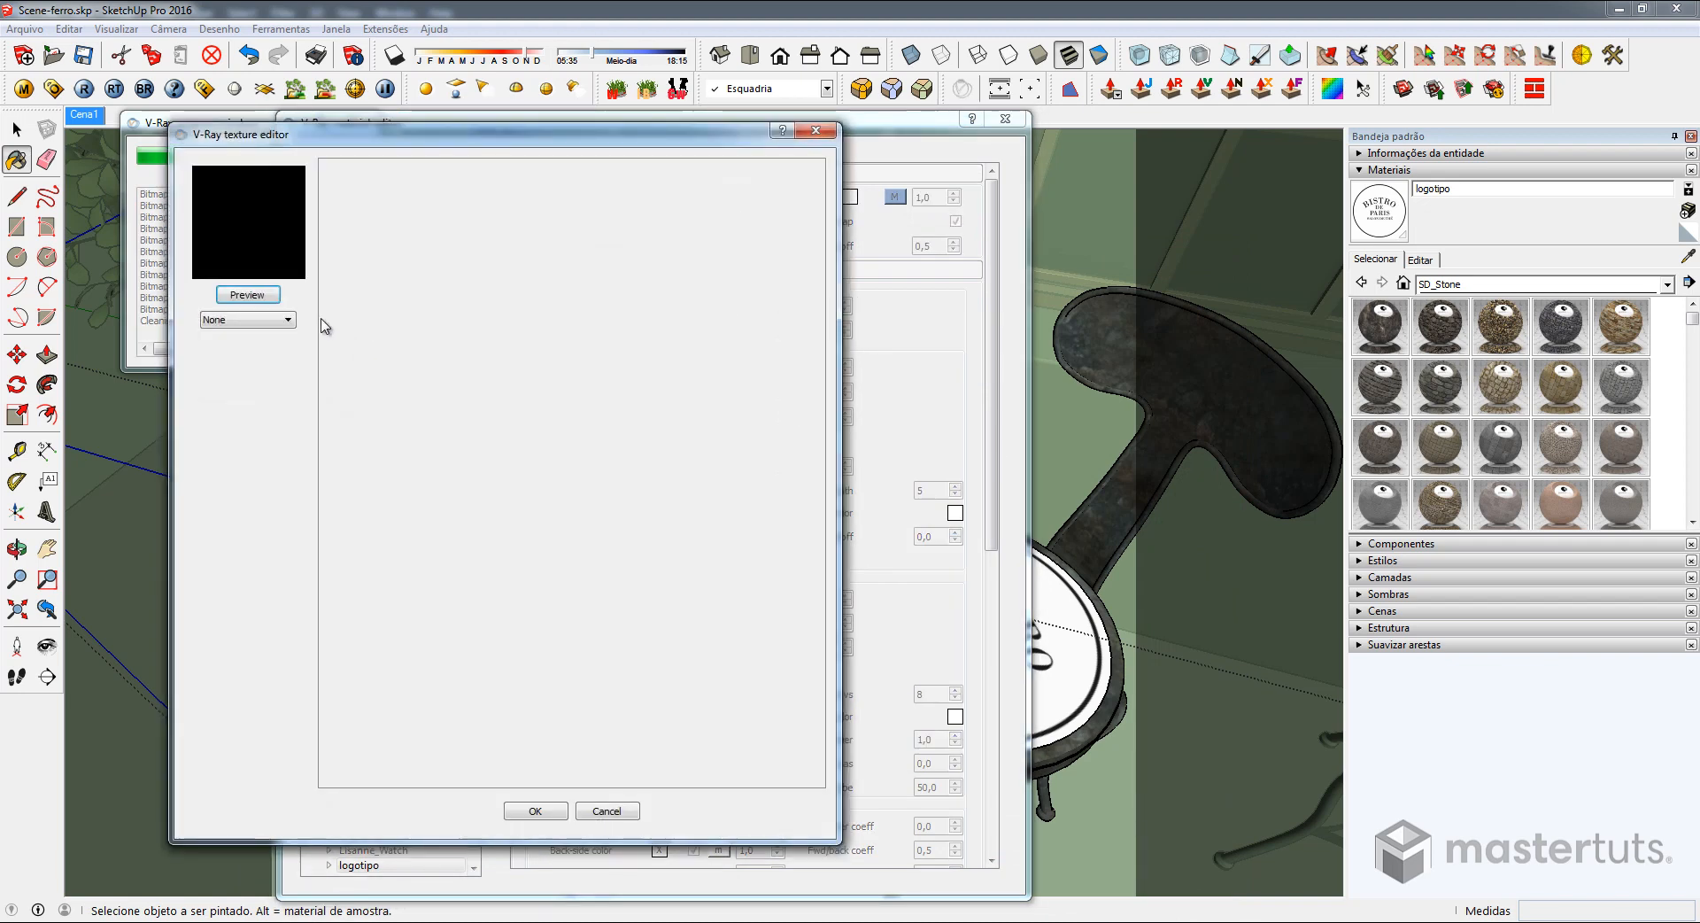
# Load Iron_s.jpg as a TexBitmap in logotipo's VRayBRDF reflection glossiness map
pyautogui.click(248, 319)
pyautogui.click(238, 380)
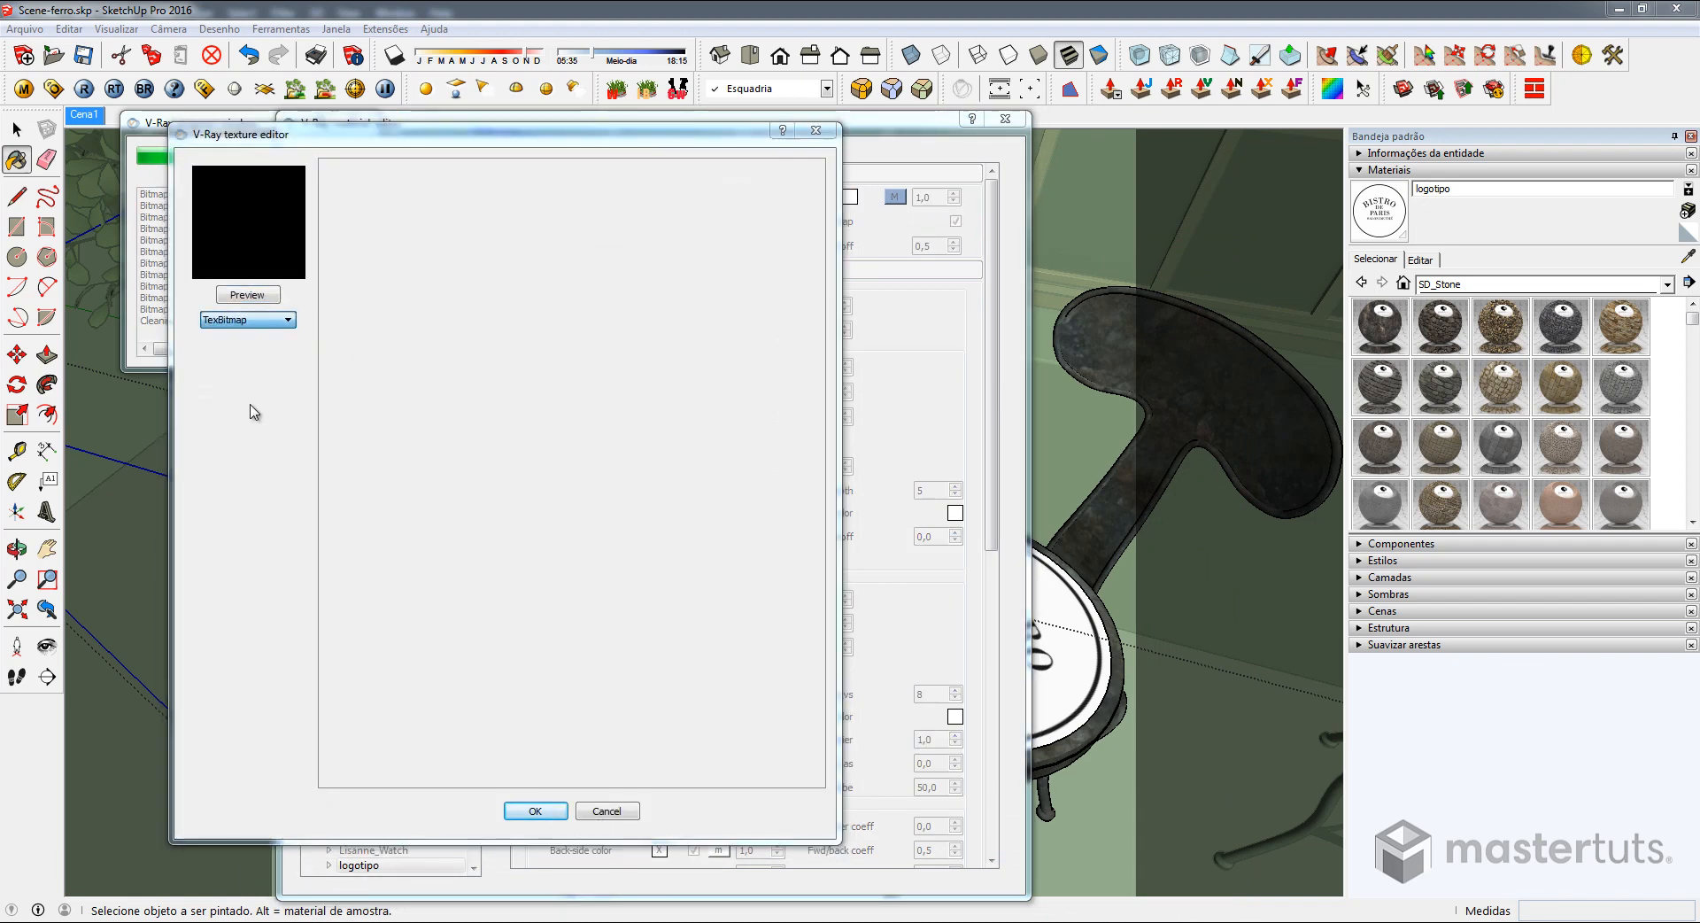
pyautogui.click(514, 576)
pyautogui.doubleClick(513, 576)
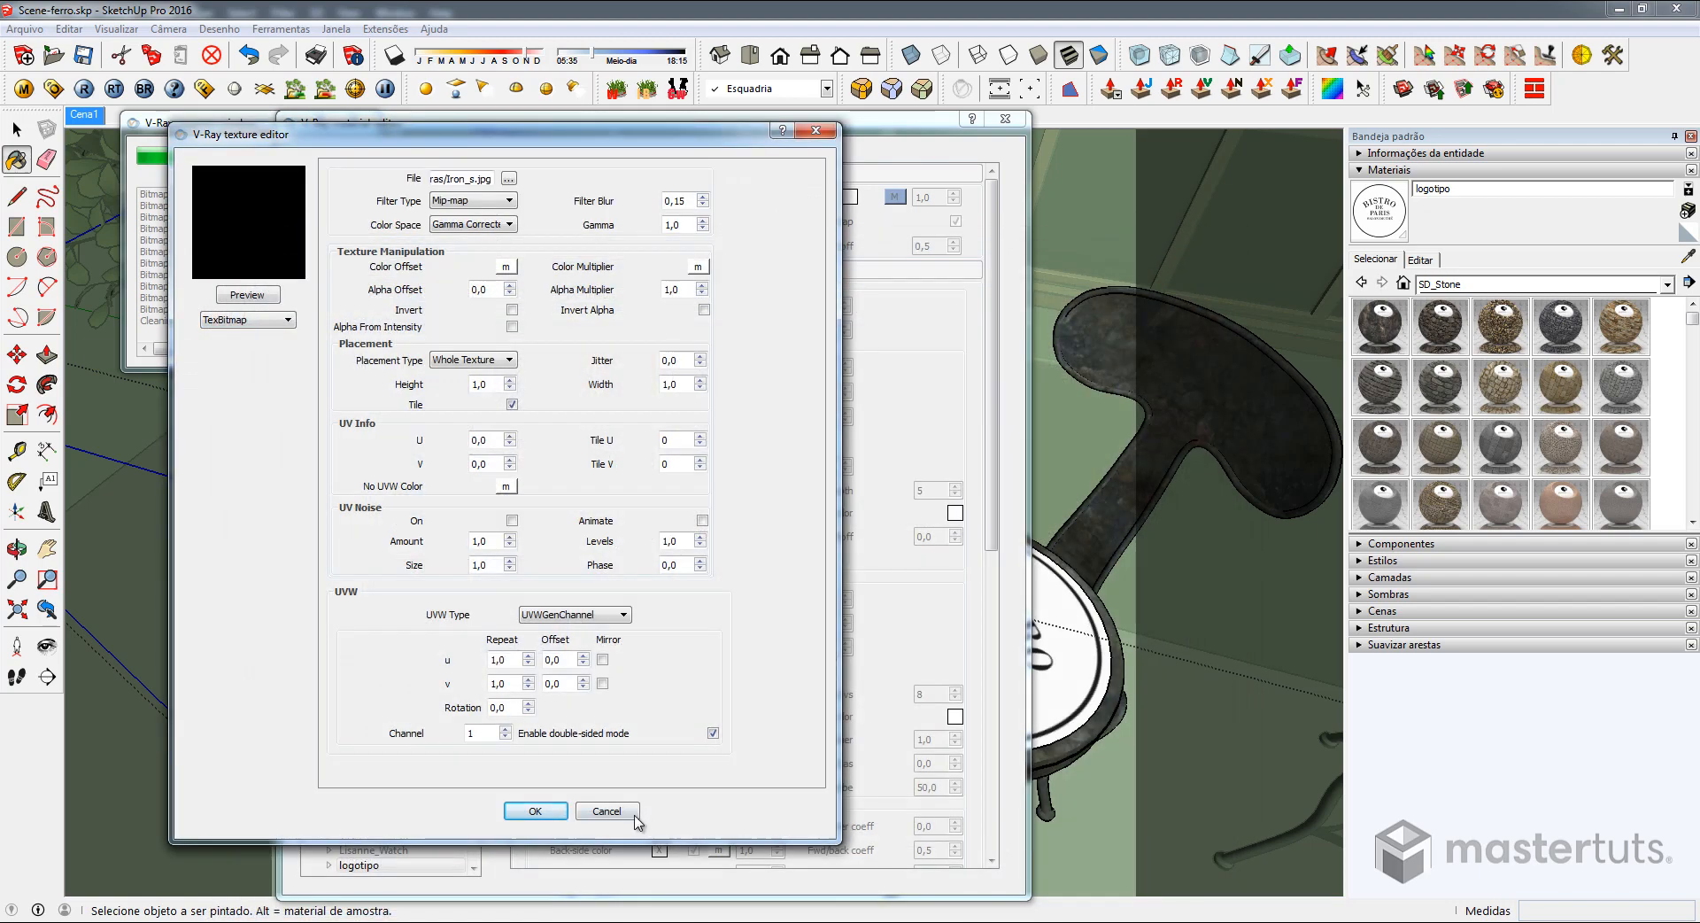
pyautogui.click(556, 811)
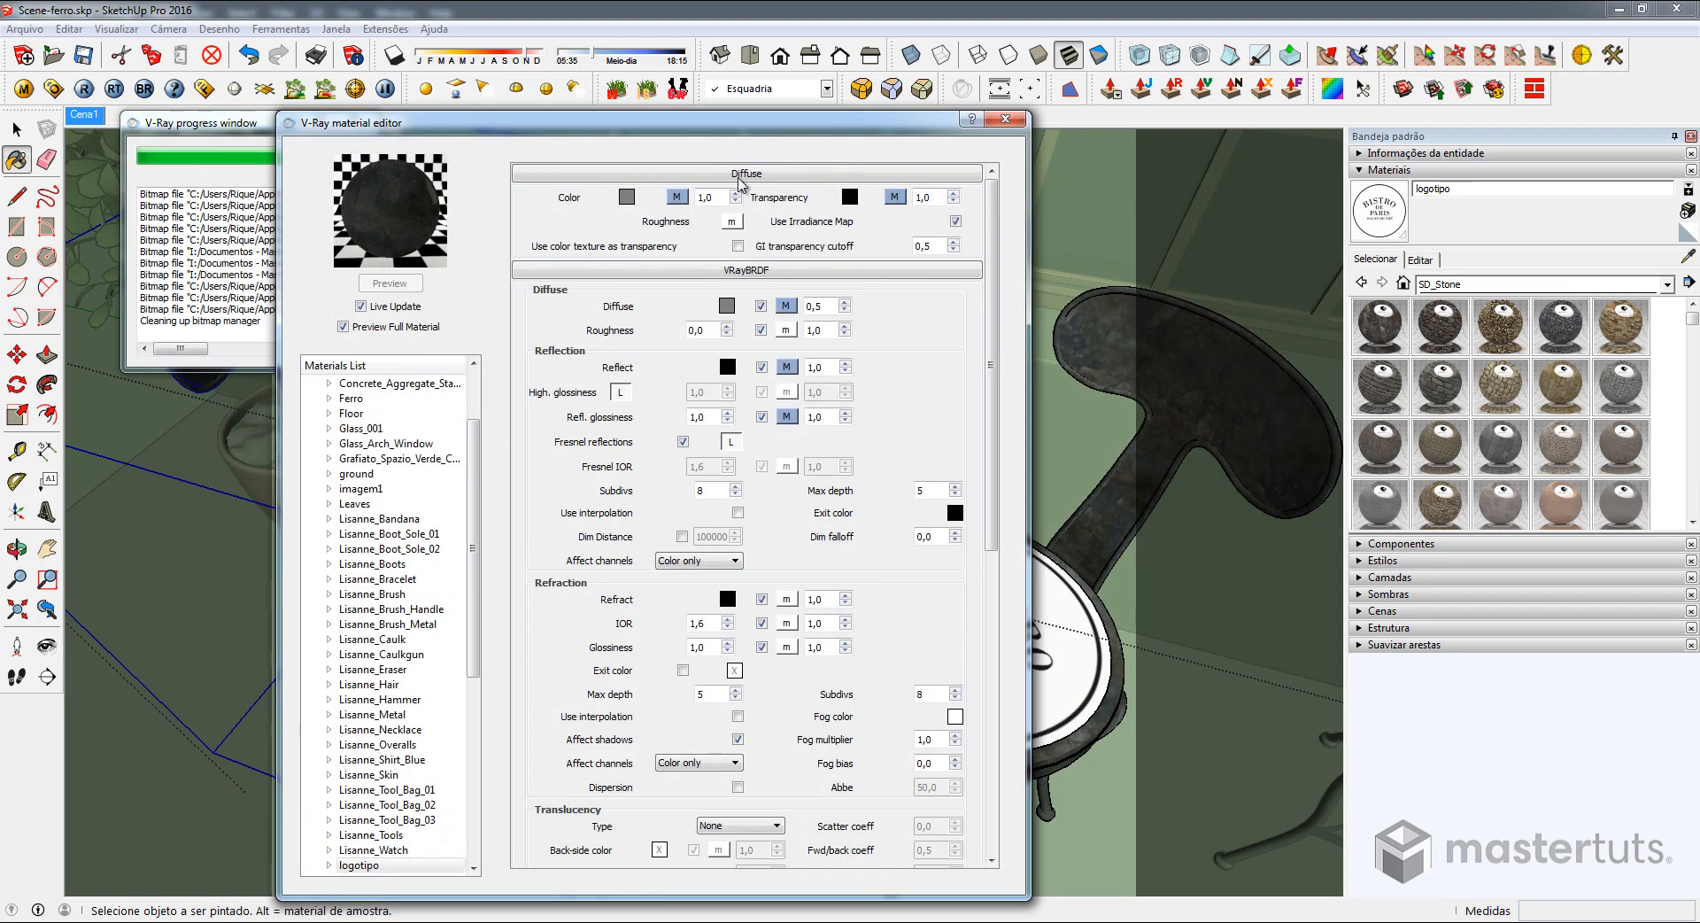
# Enable the Bump map in logotipo's Maps and load Iron_d.jpg into it as a TexBitmap
pyautogui.click(739, 175)
pyautogui.click(731, 195)
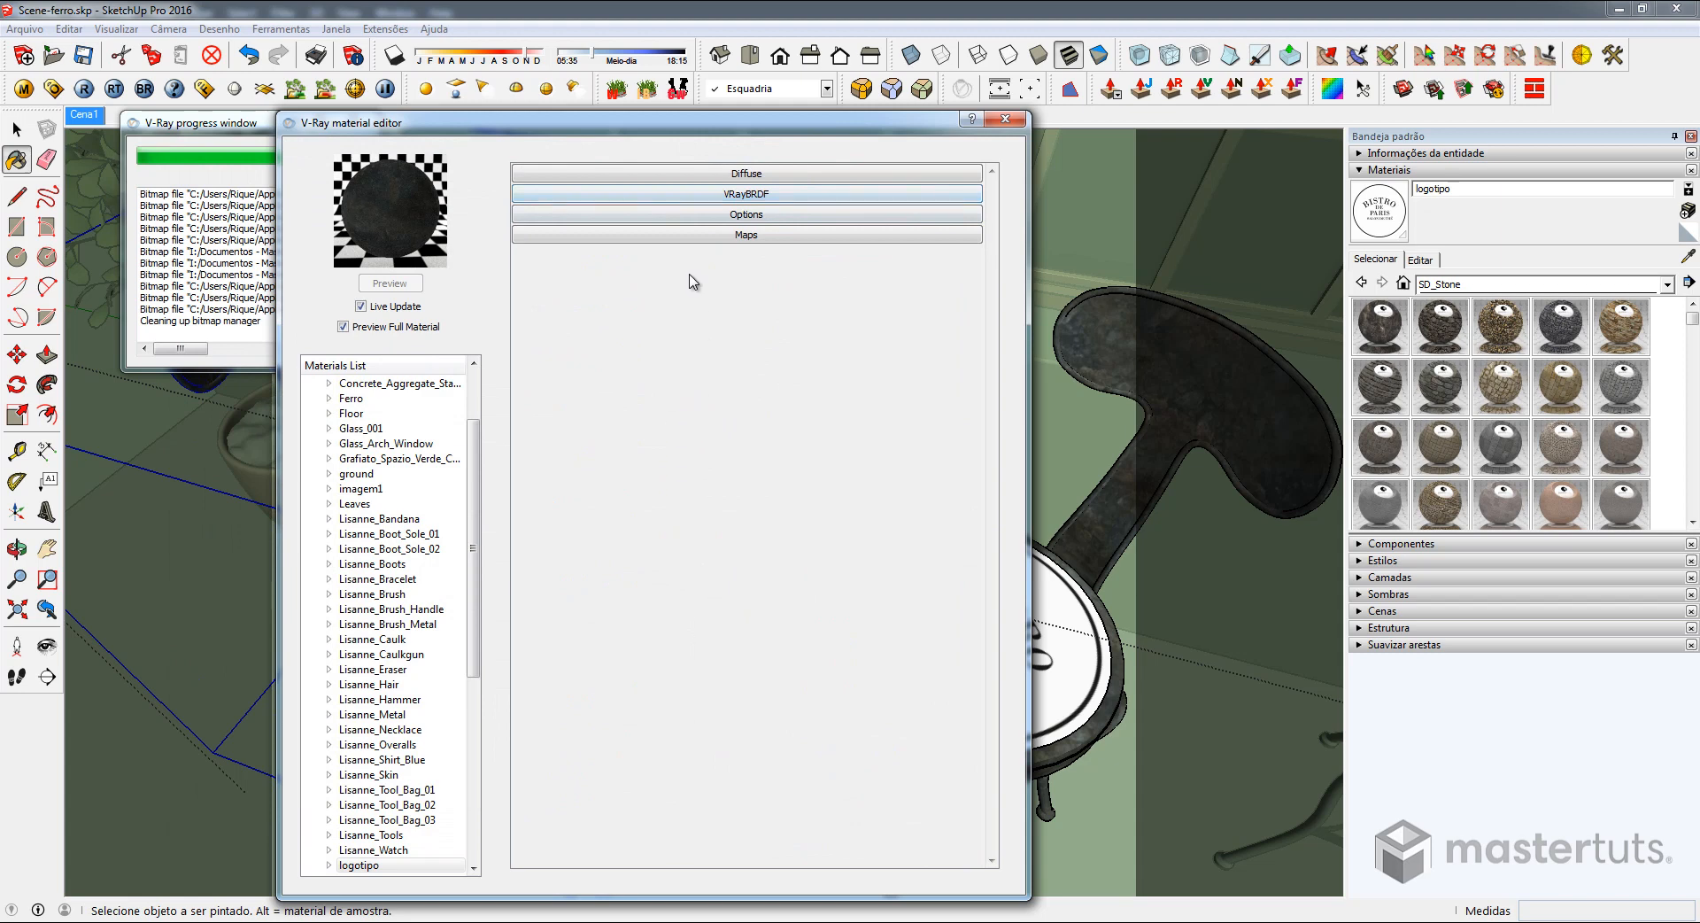
pyautogui.click(687, 234)
pyautogui.click(656, 273)
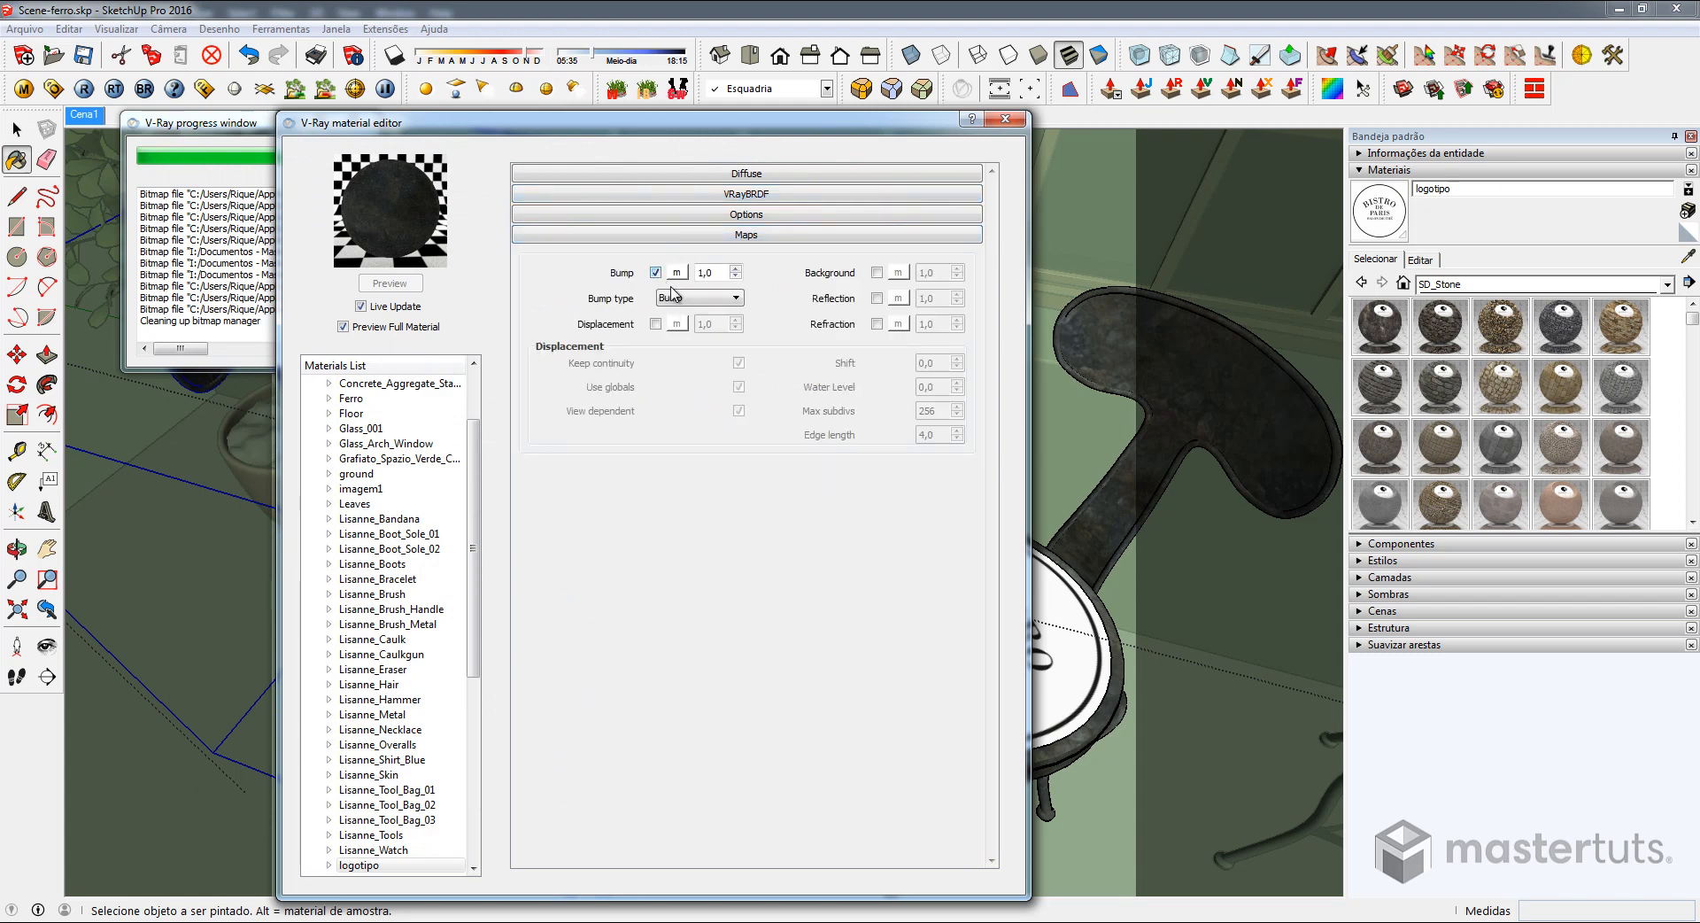
pyautogui.click(676, 273)
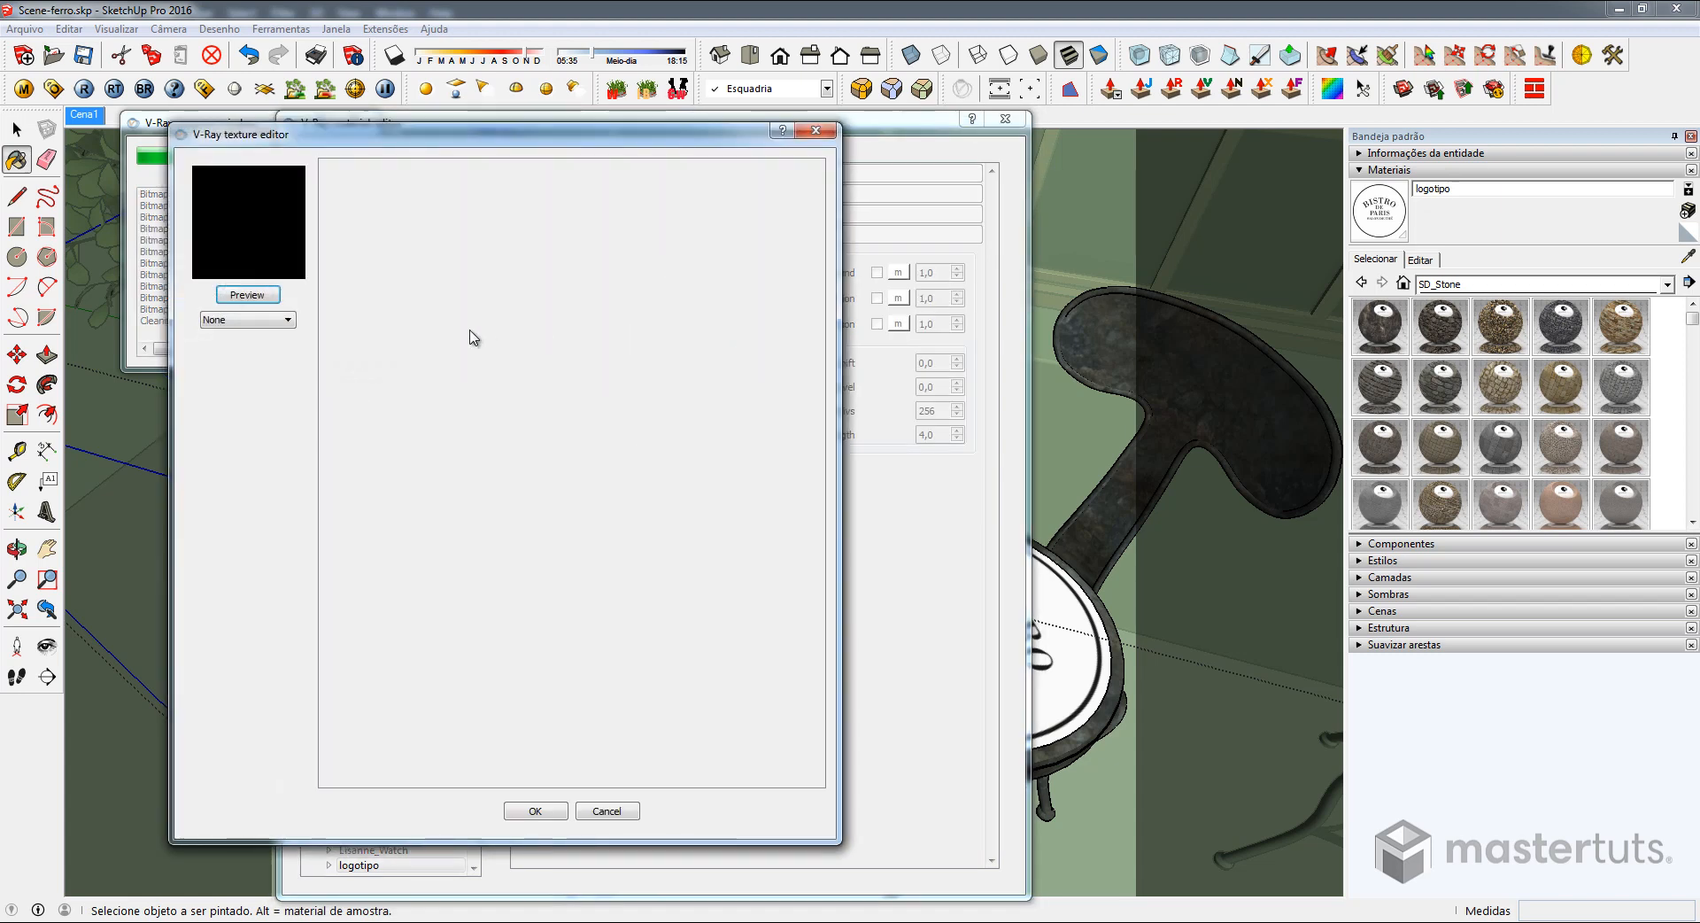
pyautogui.click(251, 320)
pyautogui.click(247, 355)
pyautogui.doubleClick(1171, 512)
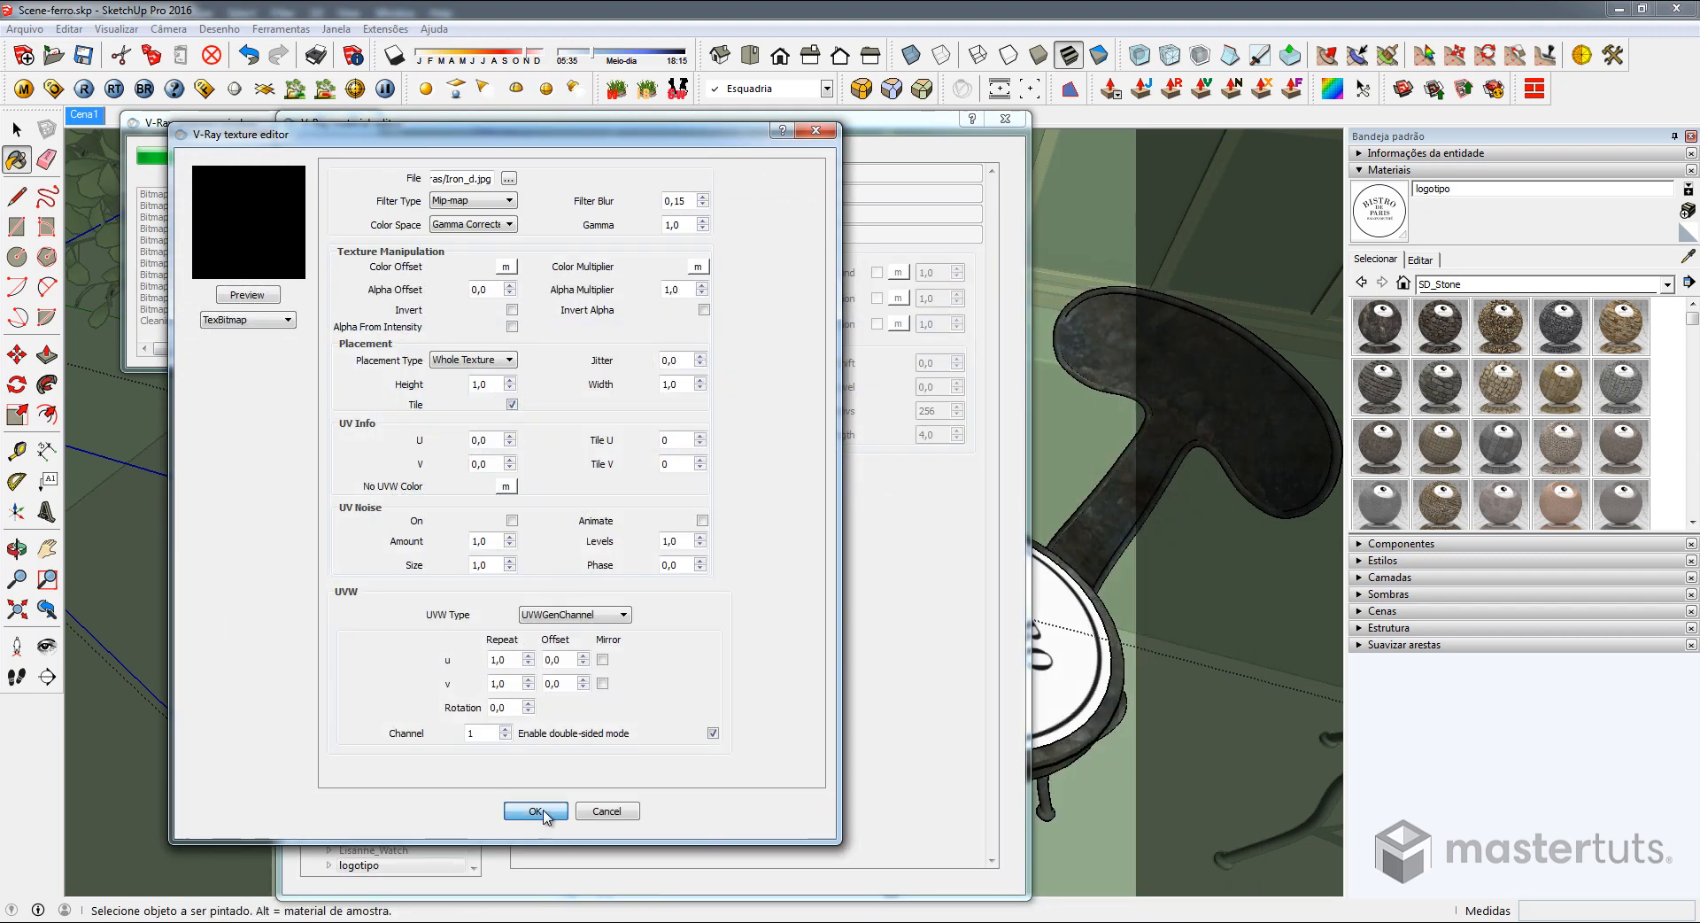
pyautogui.click(536, 811)
# Set logotipo's bump multiplier to 0,25 and close the material editor
pyautogui.click(678, 273)
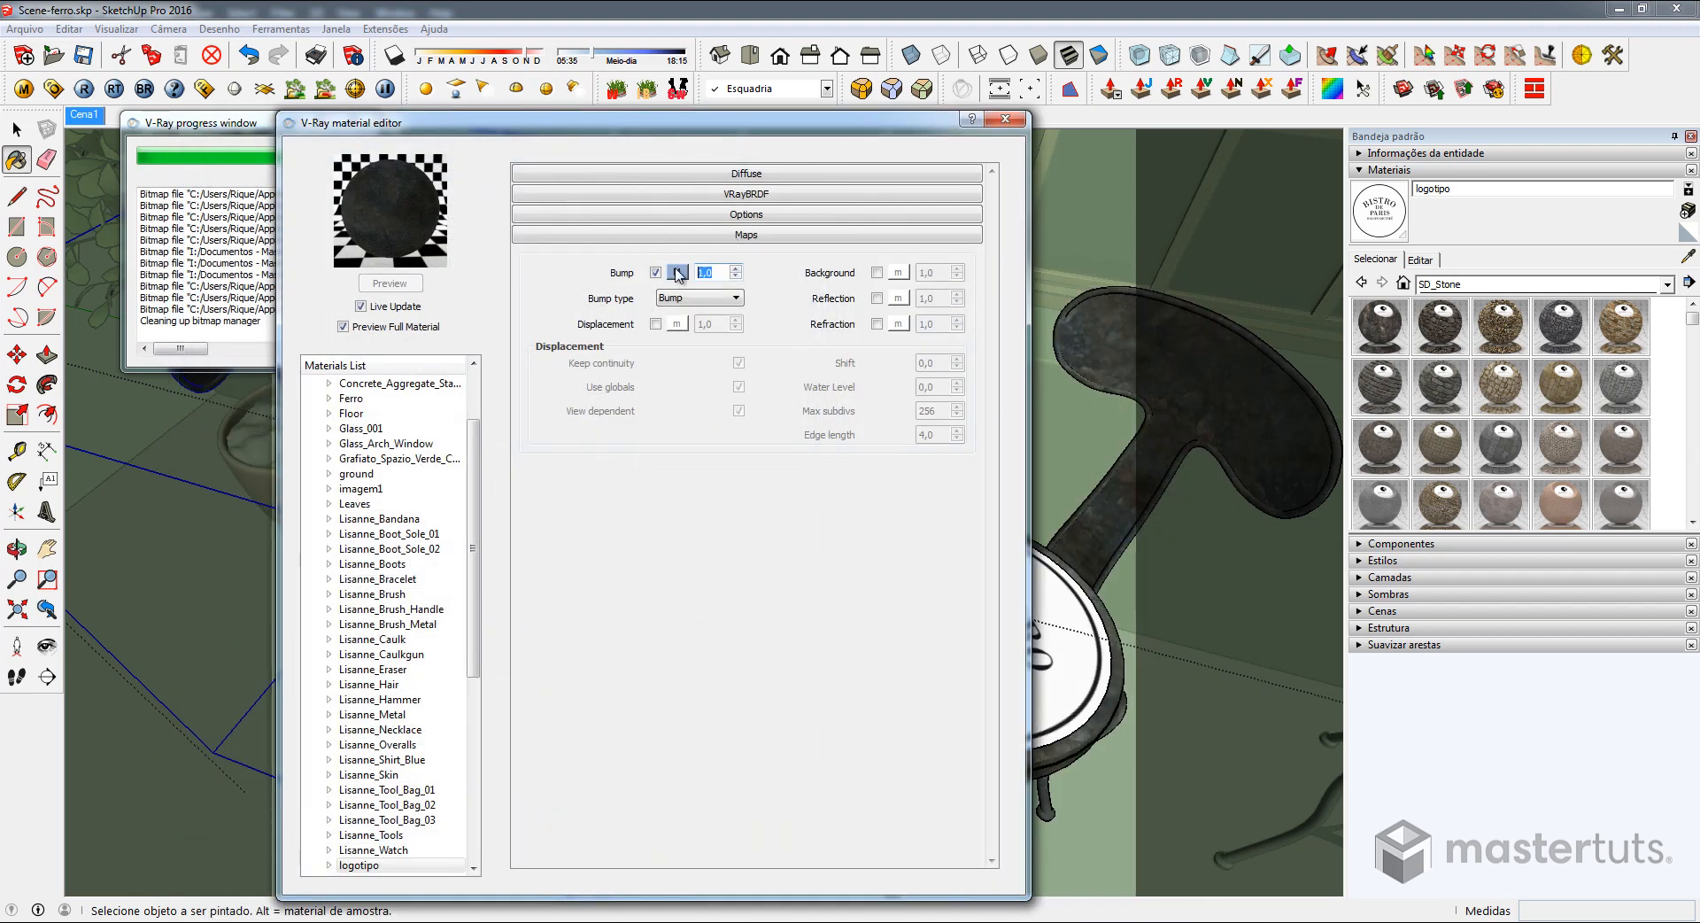
pyautogui.write(',')
pyautogui.press('BackSpace')
pyautogui.write('1')
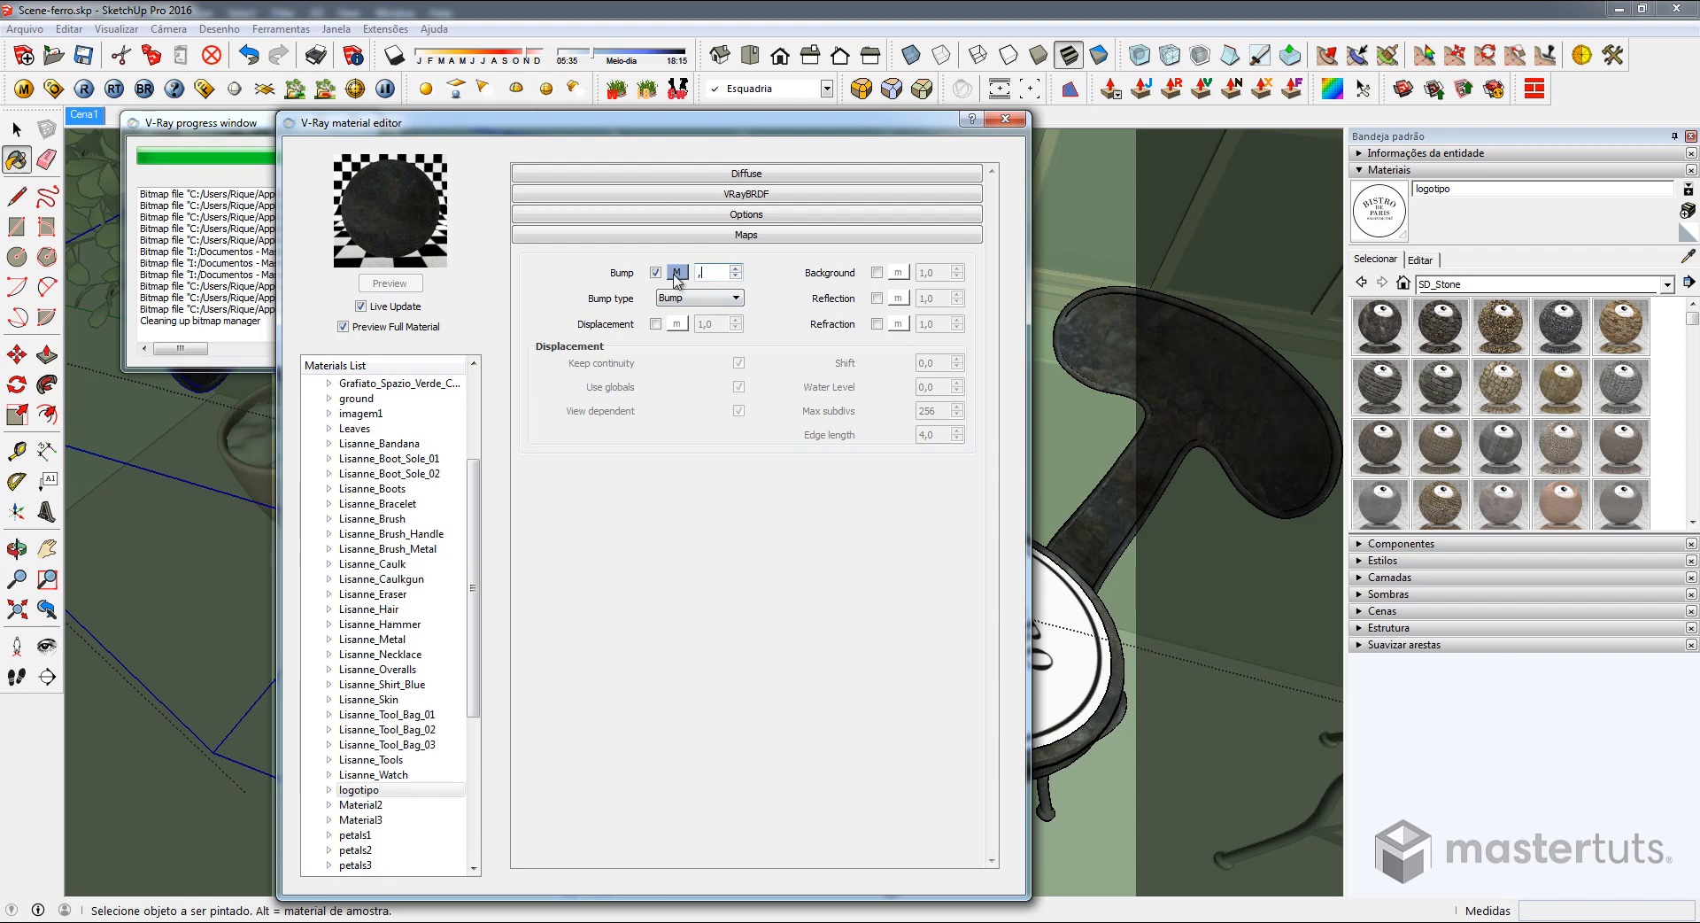
pyautogui.write('0,25')
pyautogui.click(1005, 119)
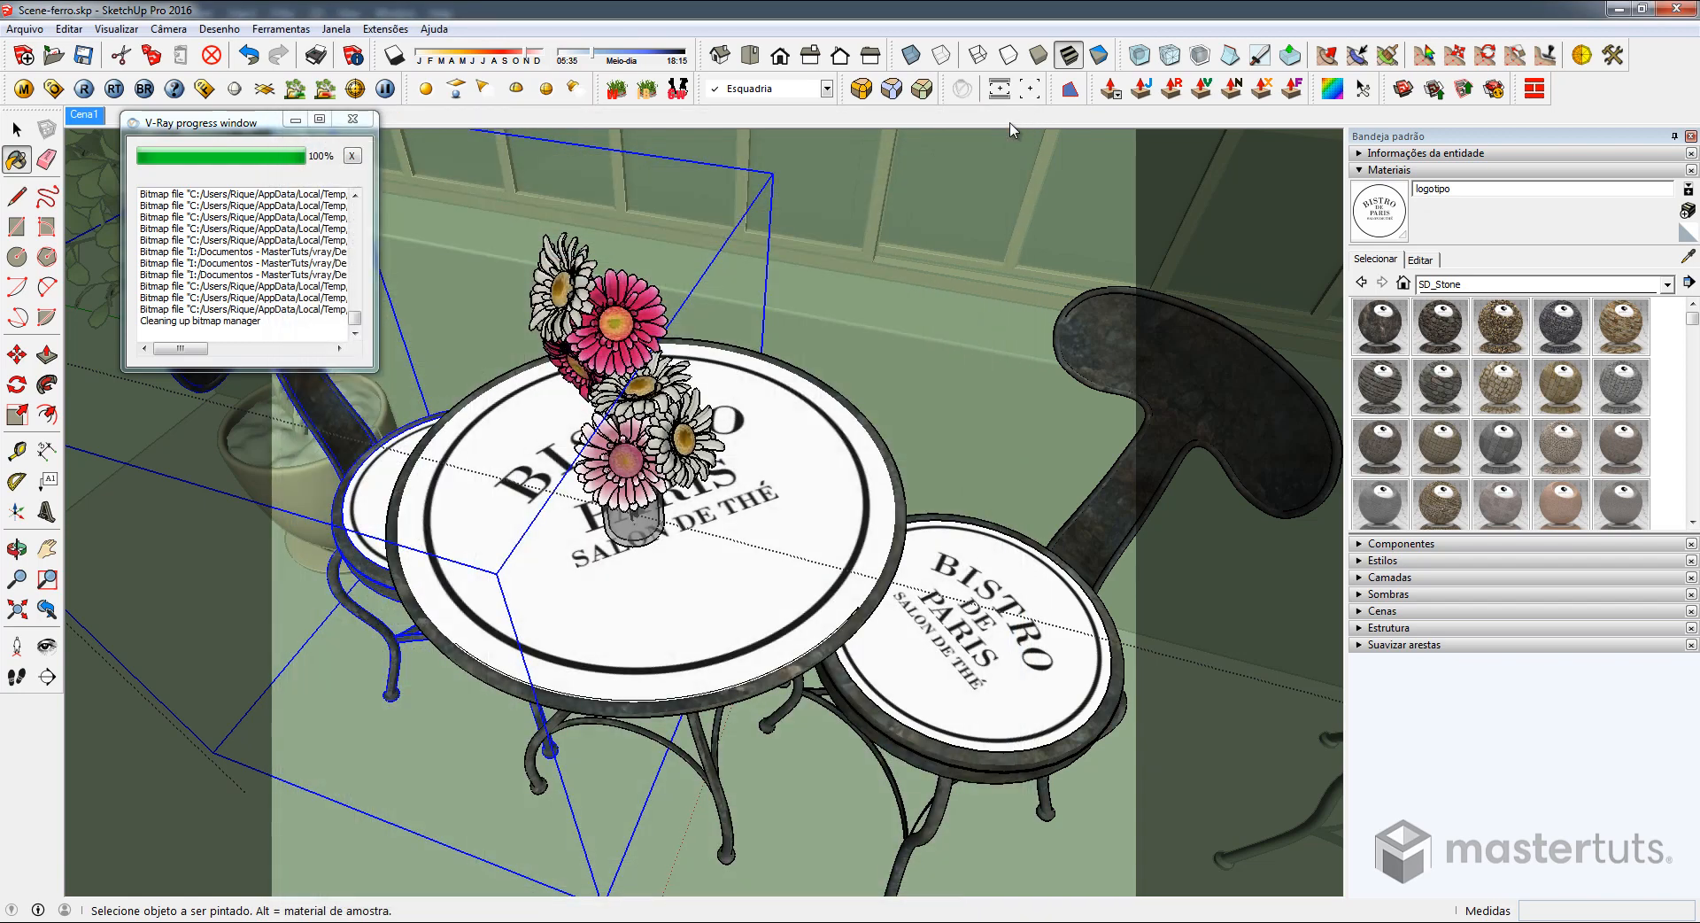
# Turn off region rendering and render the bistro table from a high view over its top
pyautogui.moveTo(788, 556); pyautogui.dragTo(758, 519, button='middle')
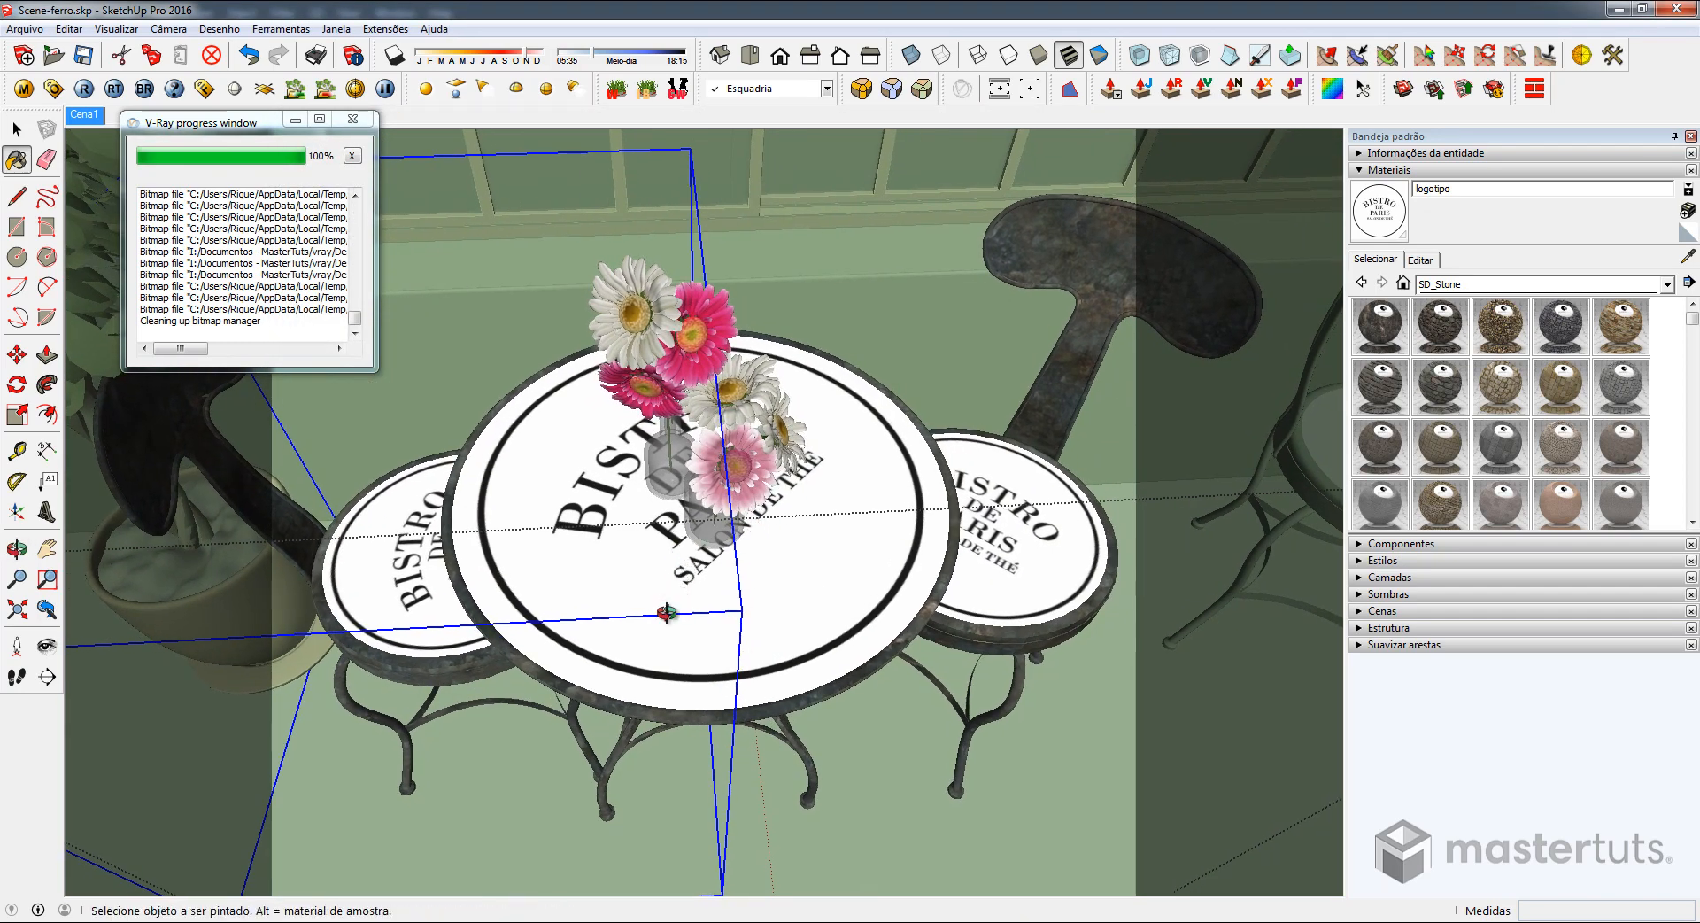
pyautogui.moveTo(669, 611); pyautogui.dragTo(668, 636, button='middle')
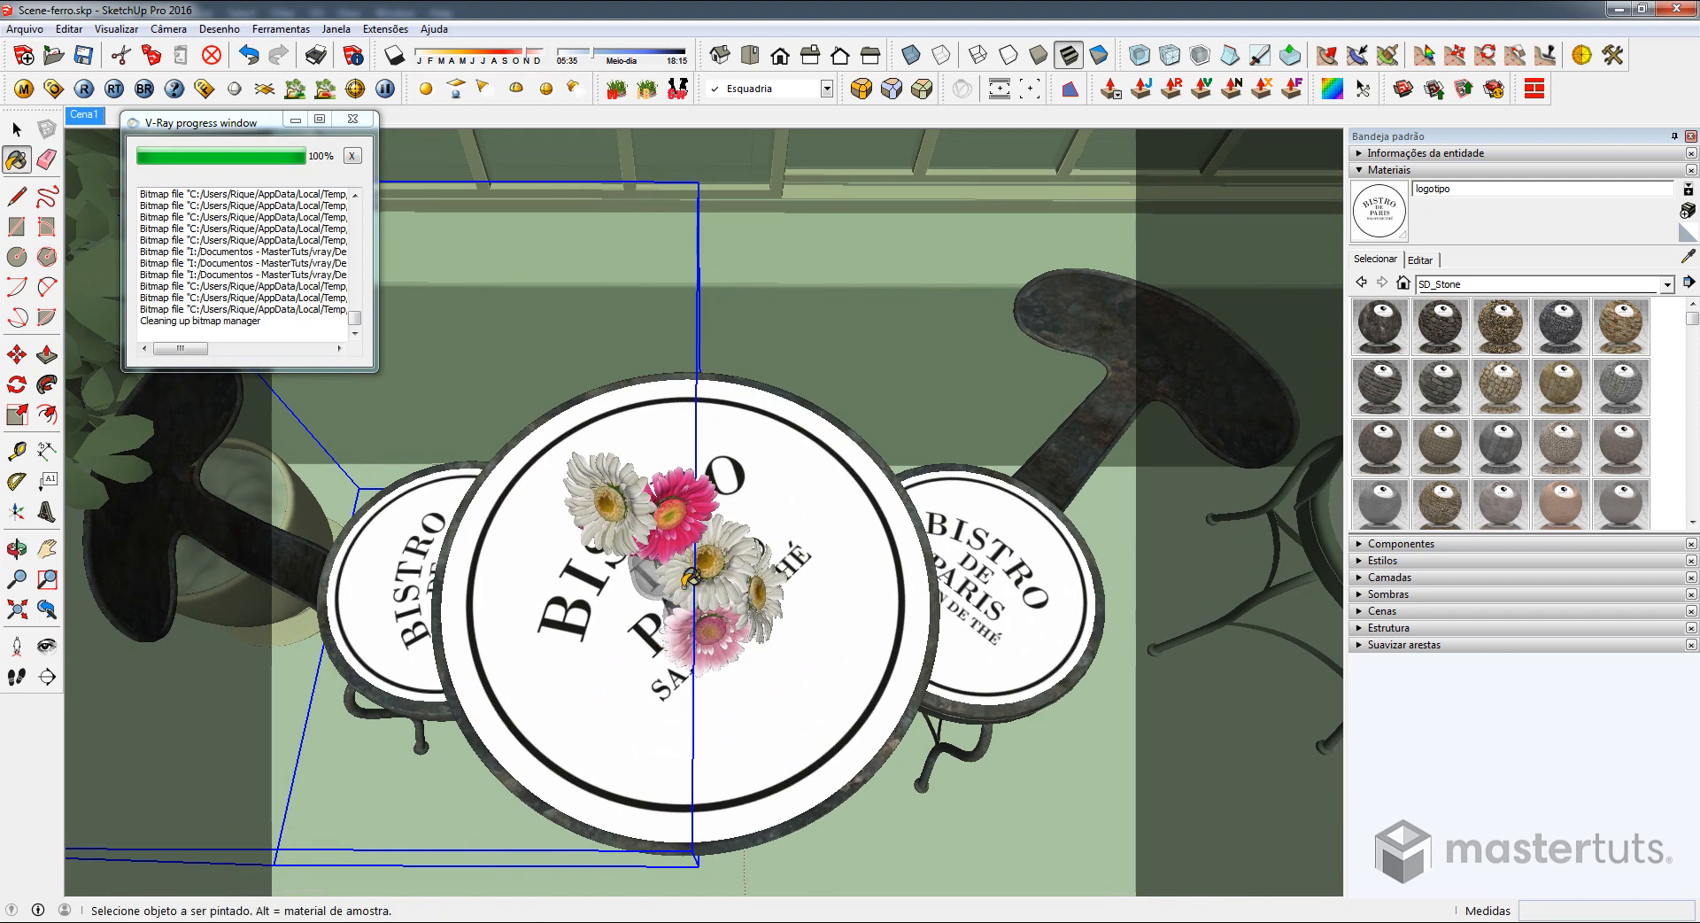
pyautogui.moveTo(690, 578); pyautogui.dragTo(695, 531, button='middle')
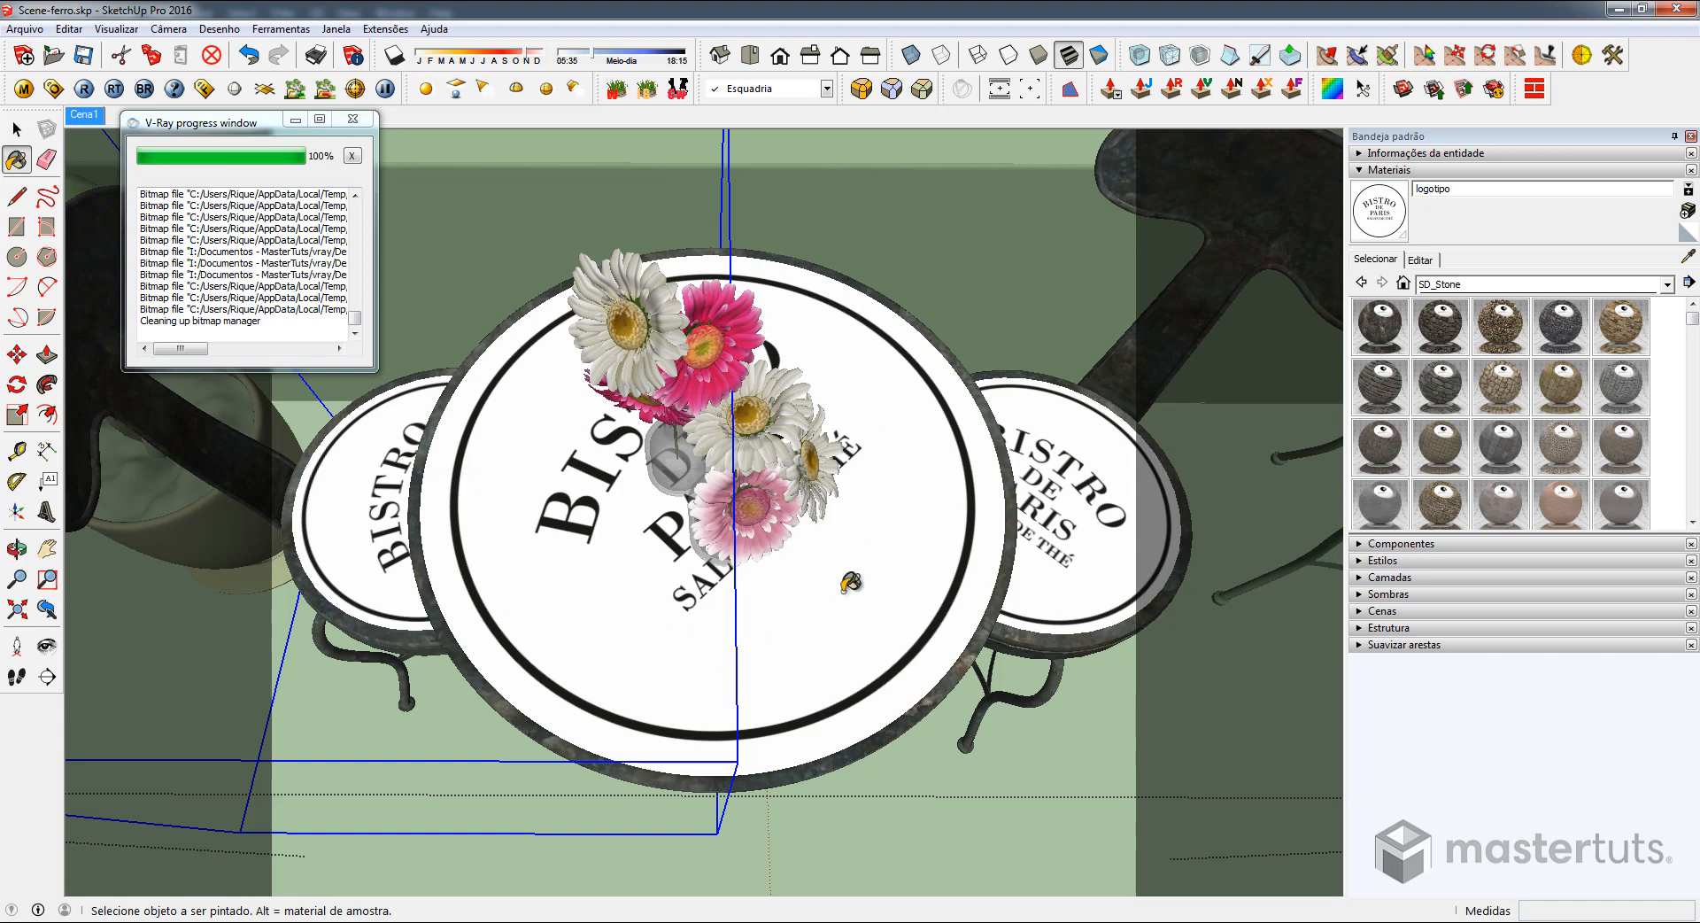
pyautogui.click(383, 90)
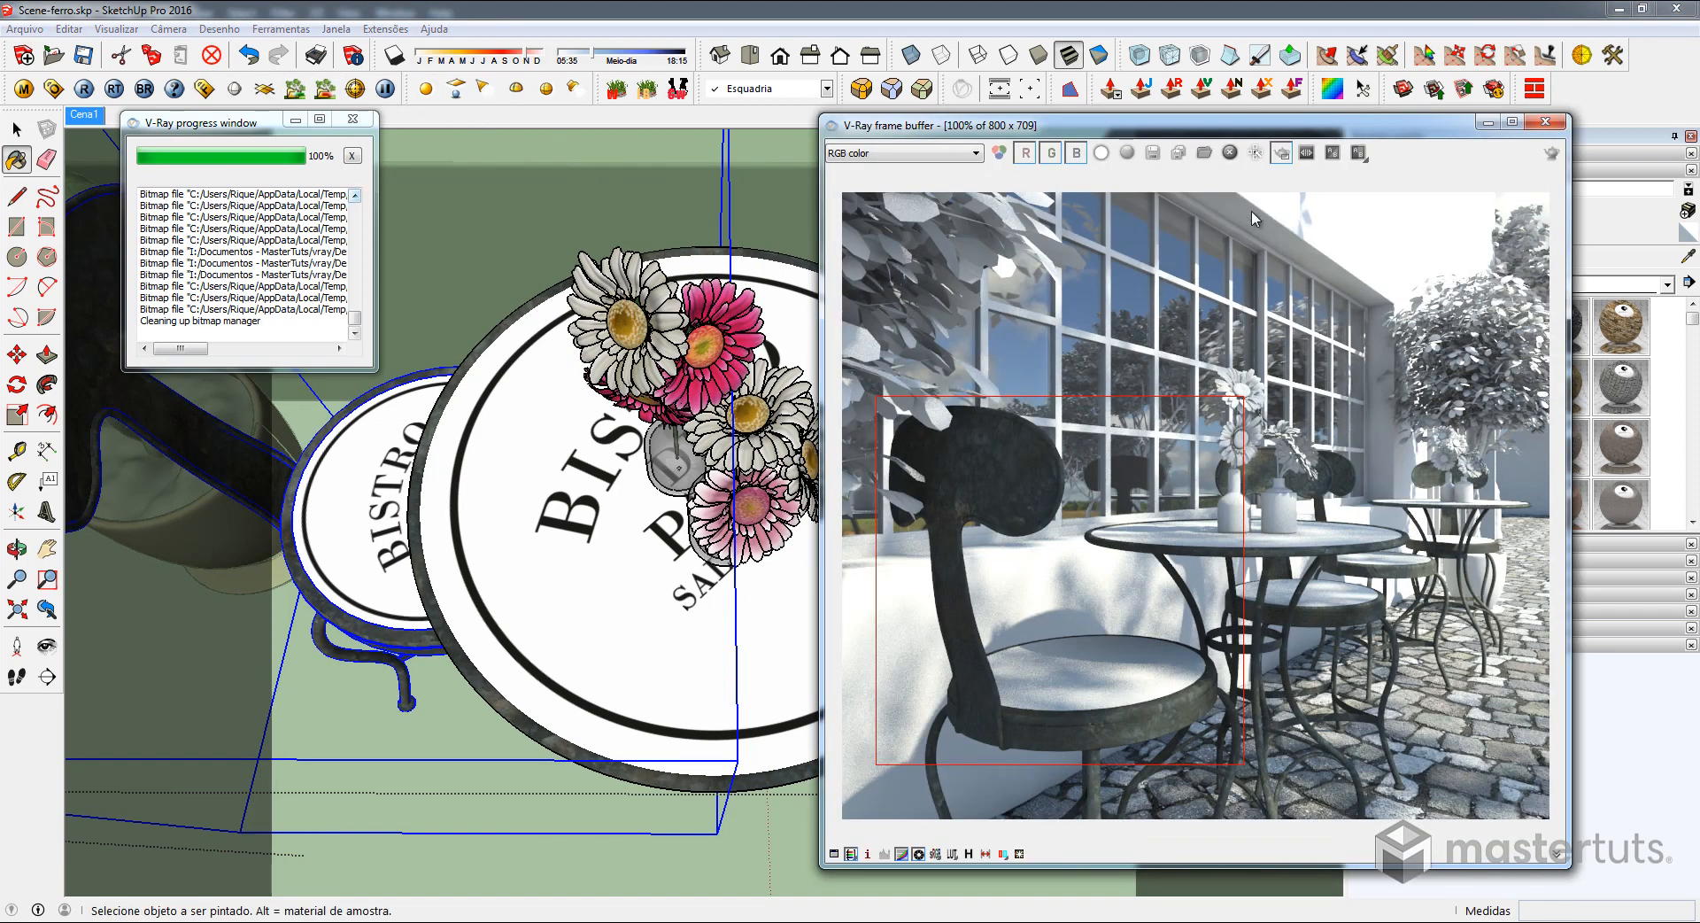
pyautogui.click(1281, 154)
pyautogui.moveTo(666, 518)
pyautogui.mouseDown(button='middle')
pyautogui.moveTo(660, 556)
pyautogui.moveTo(695, 501)
pyautogui.mouseUp(button='middle')
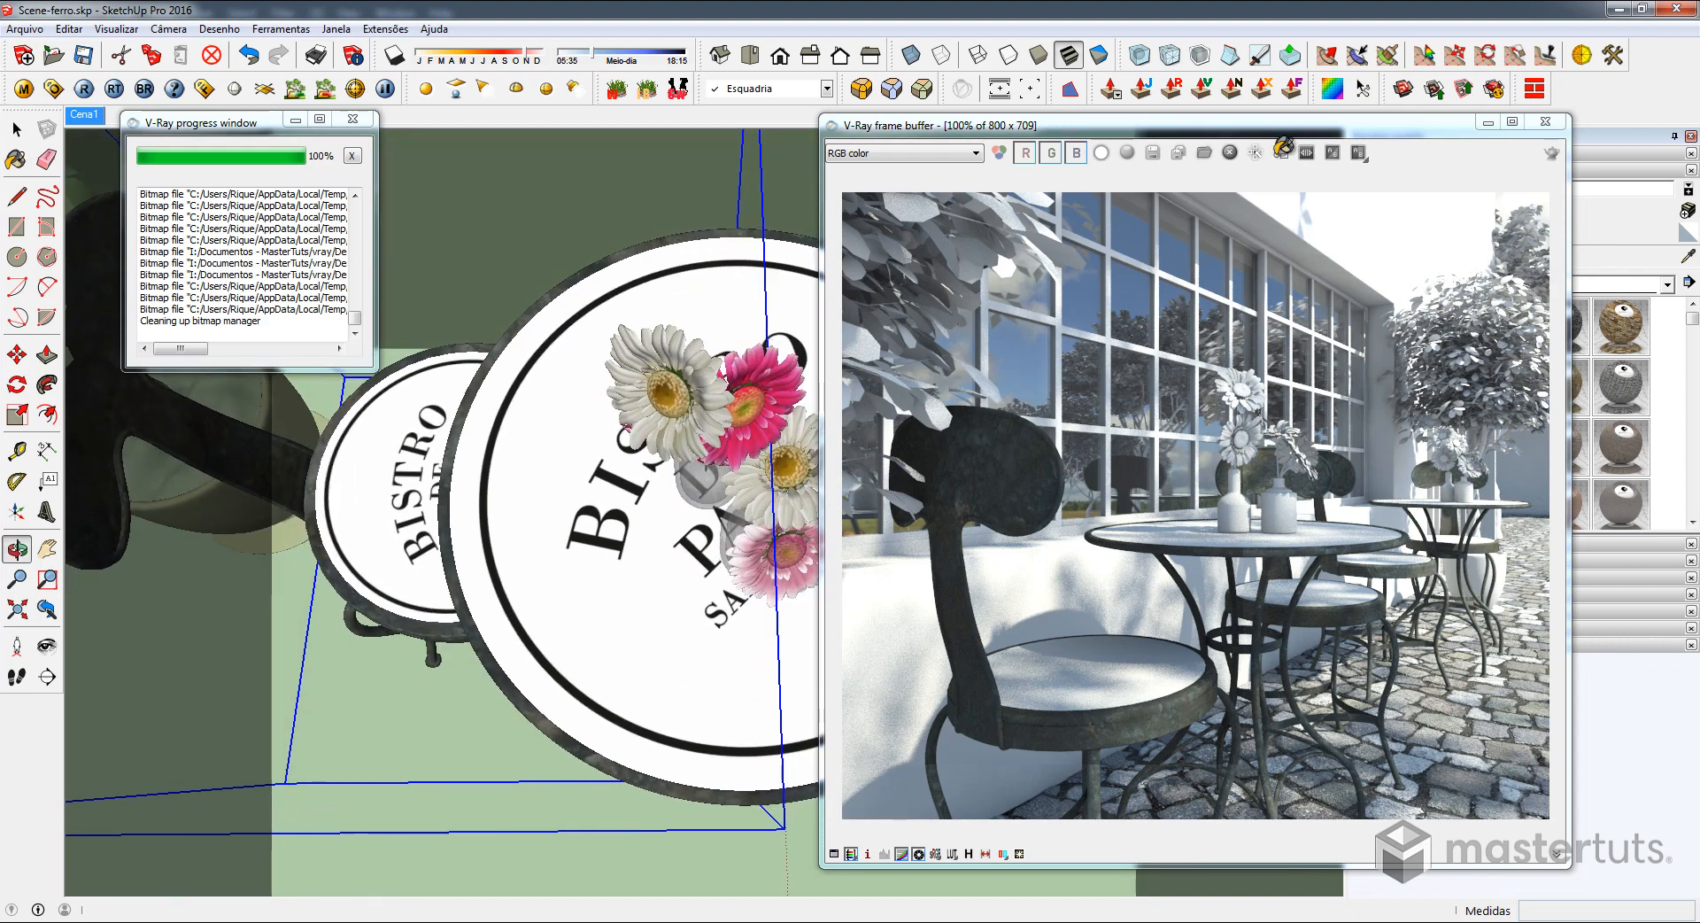
pyautogui.click(1489, 122)
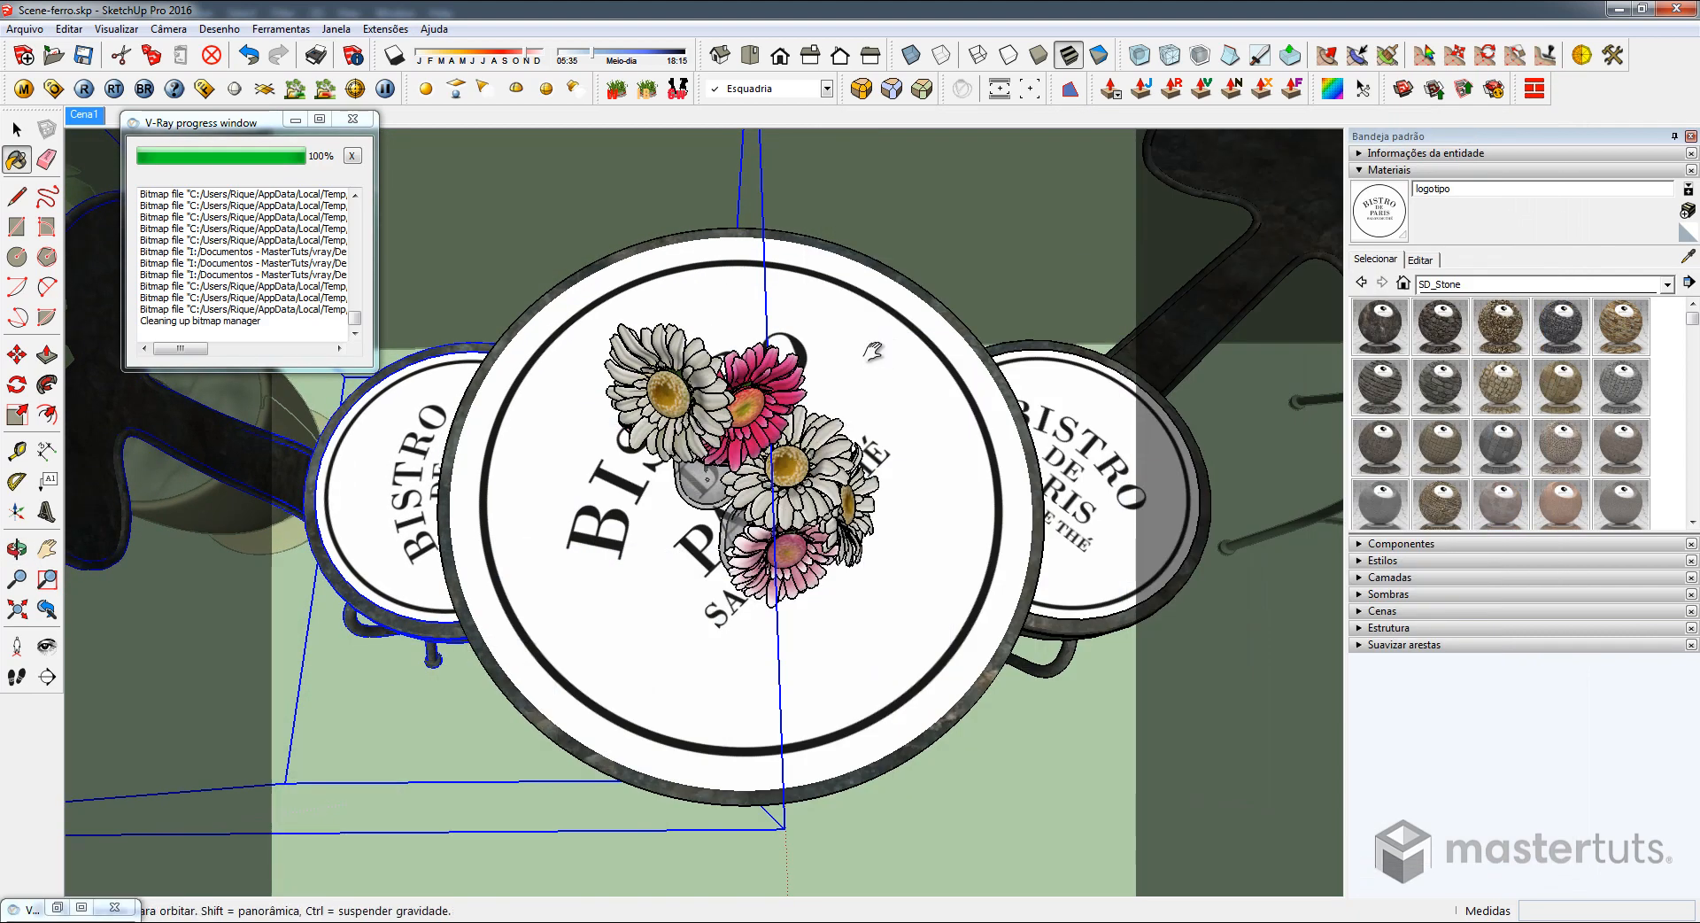
pyautogui.moveTo(872, 355); pyautogui.dragTo(881, 334, button='middle')
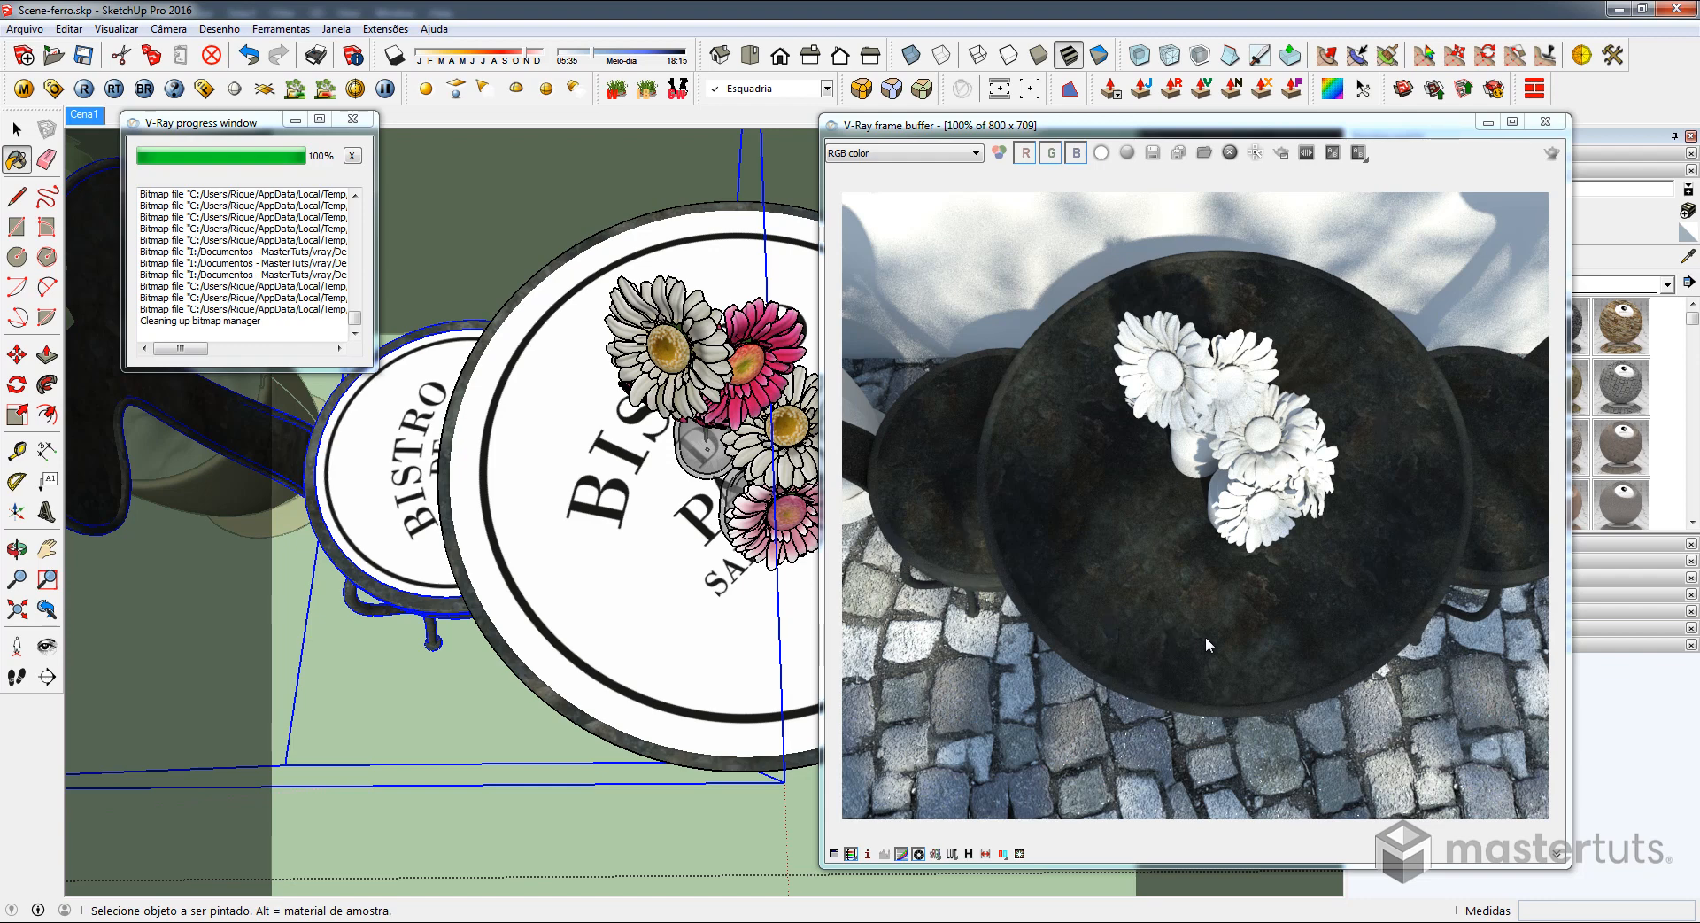
# Mark a render region around the round tabletop in the frame buffer
pyautogui.click(1280, 152)
pyautogui.moveTo(996, 219); pyautogui.dragTo(1475, 715)
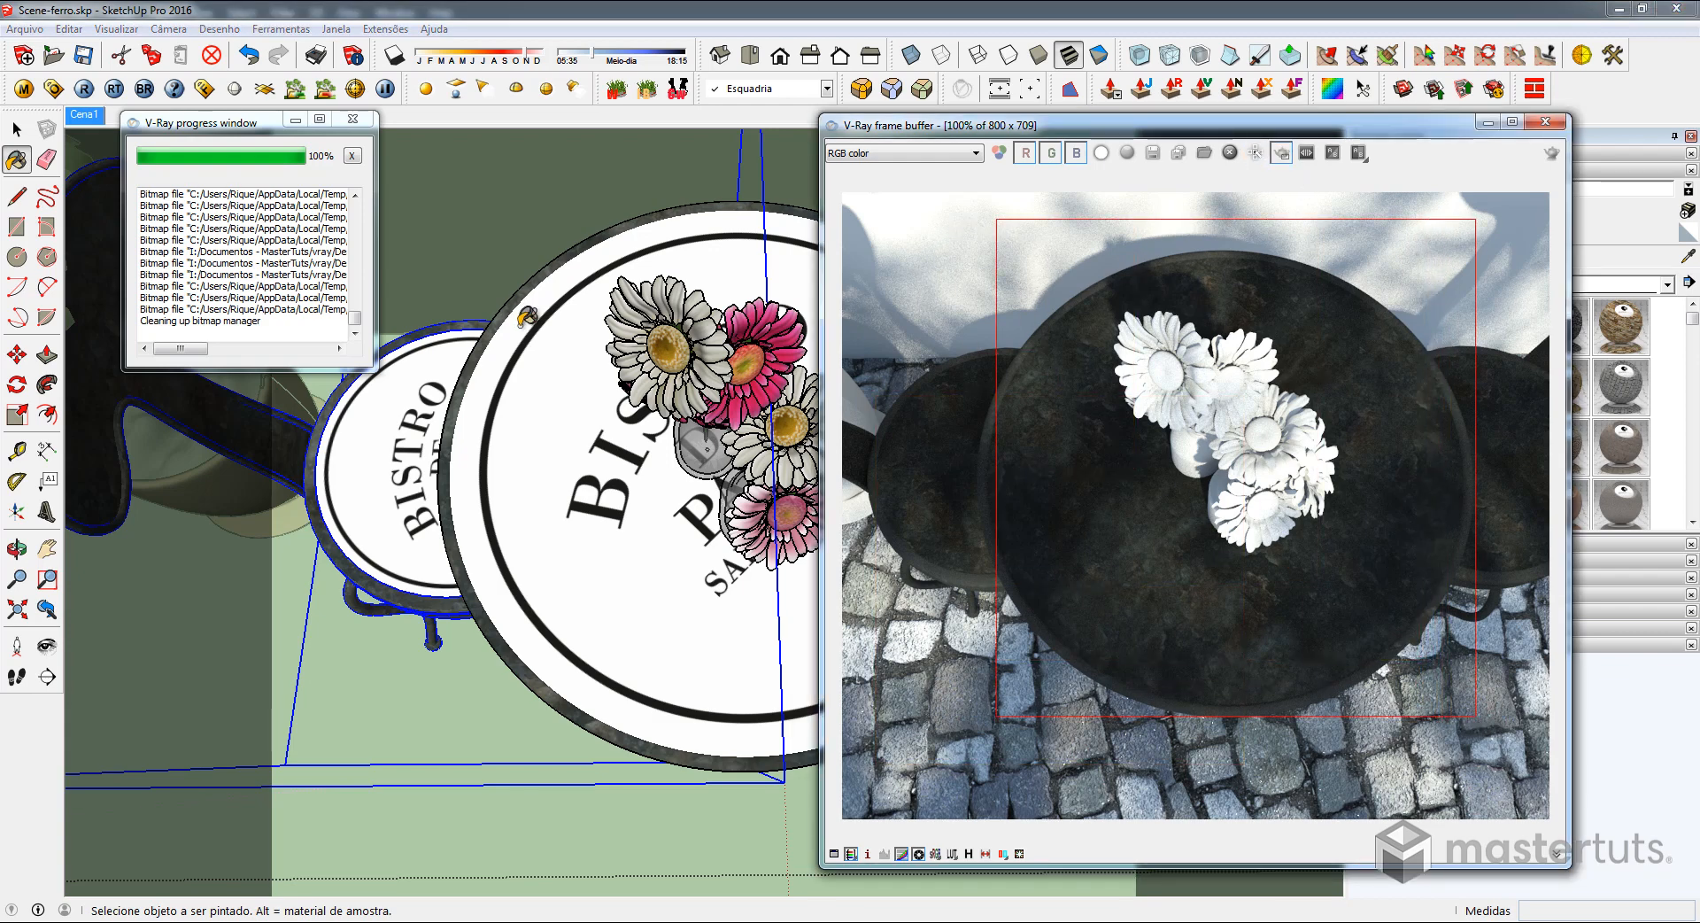
# Set the u and v repeat of Iron_dif.jpg in logotipo's VRayBRDF Diffuse map to 2, previewing the texture
pyautogui.click(23, 88)
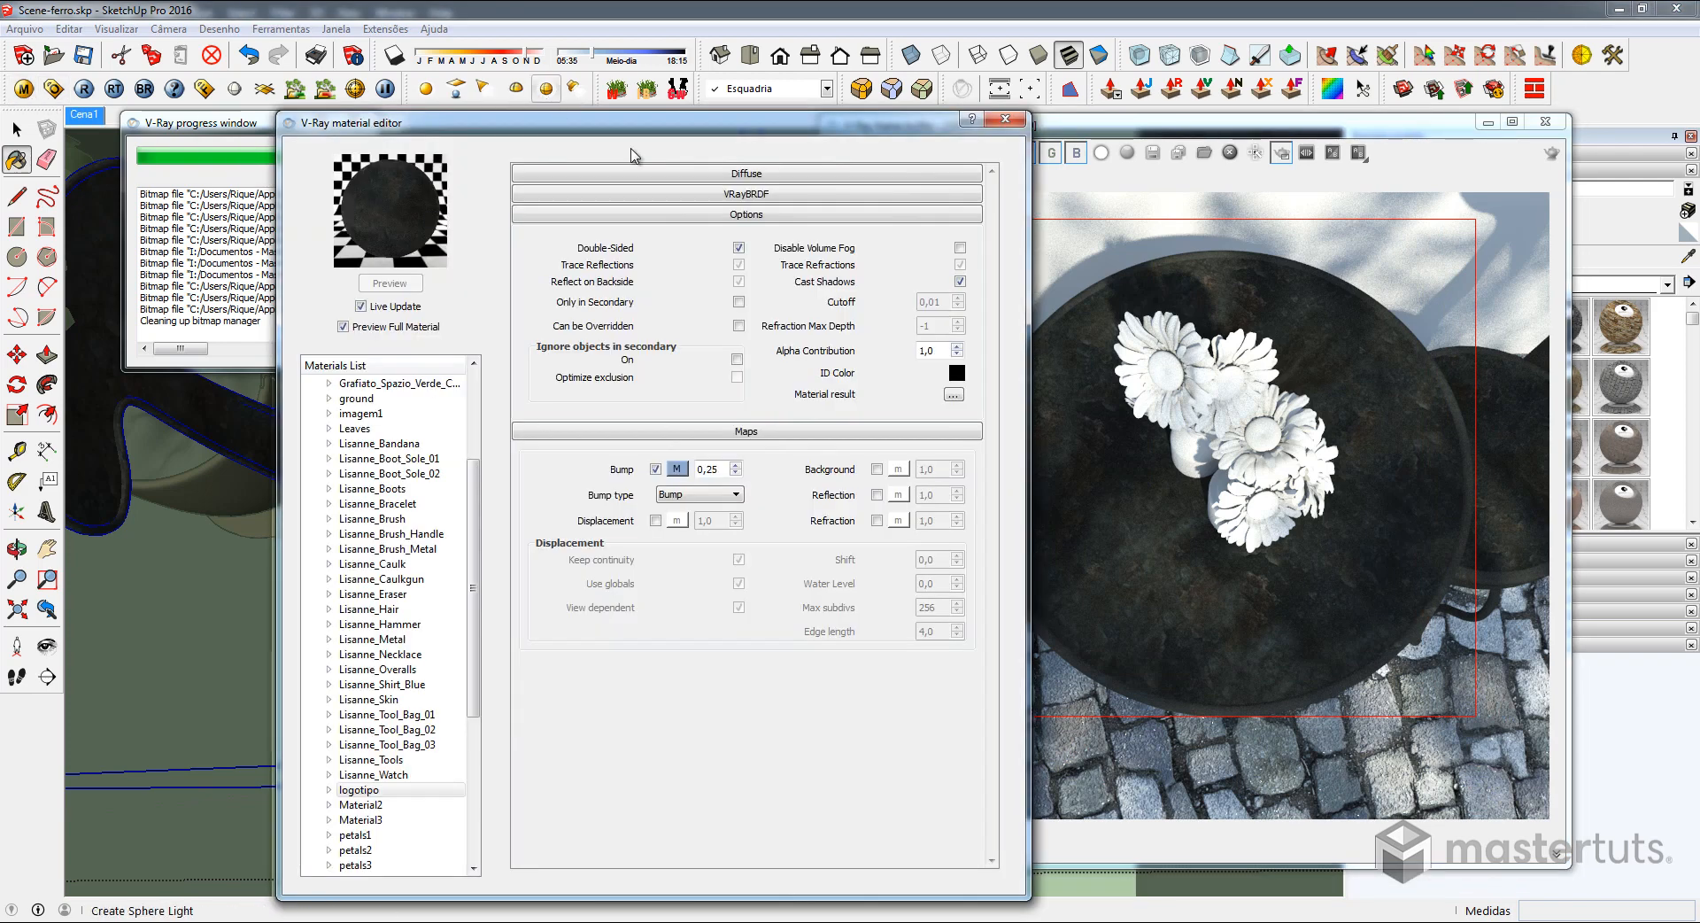
pyautogui.click(731, 196)
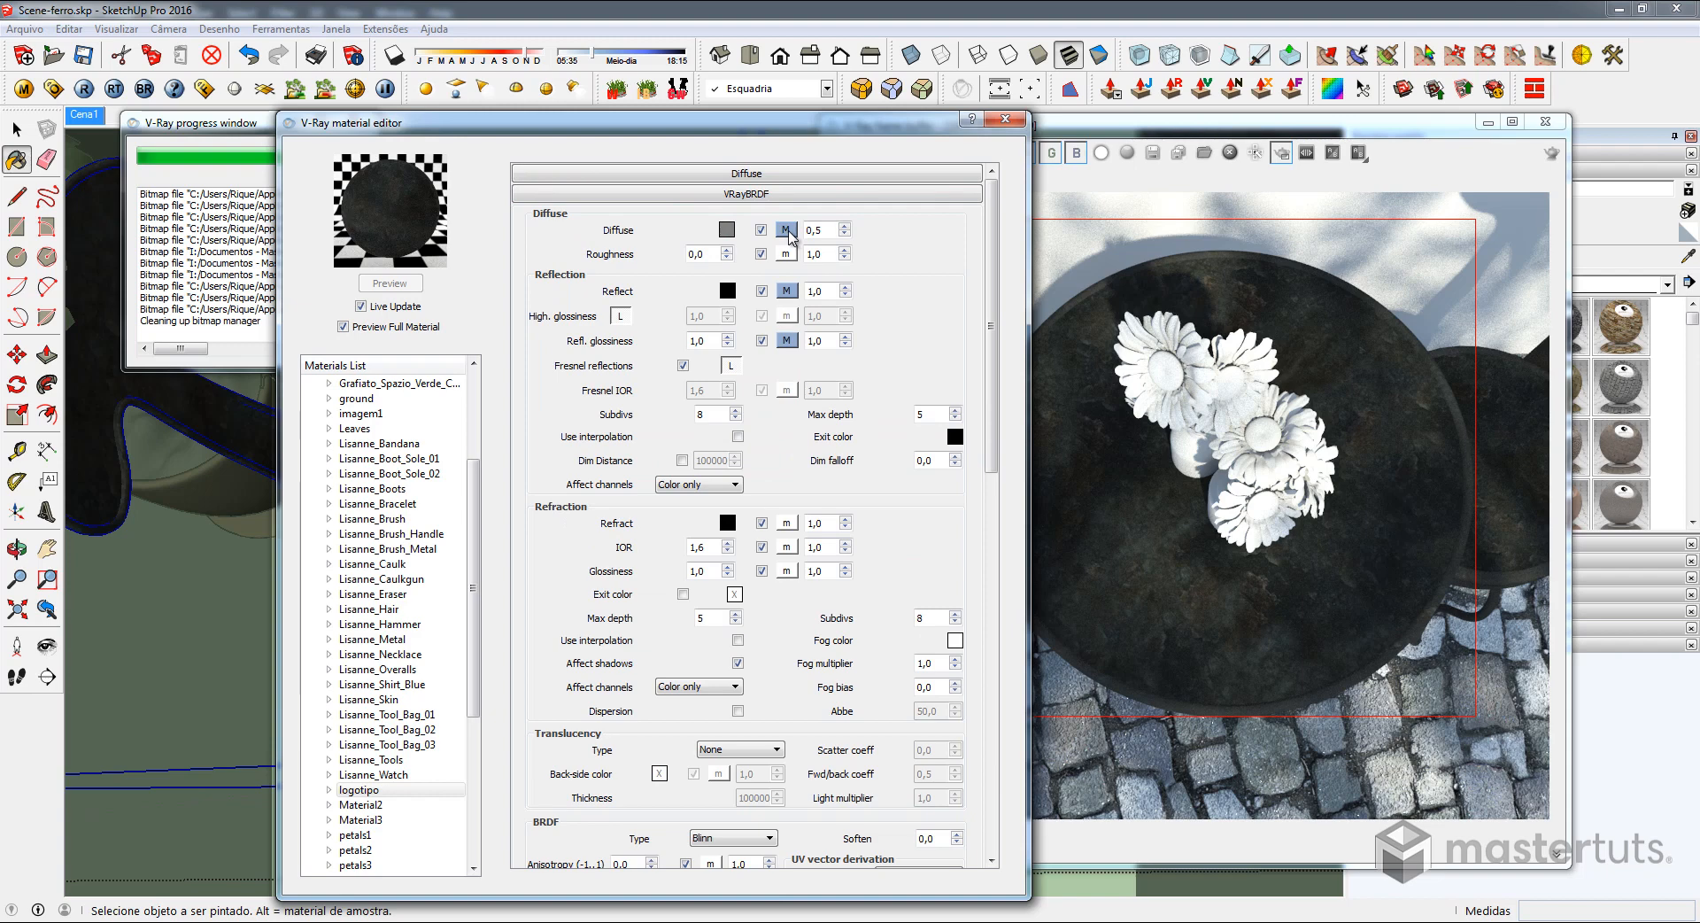
pyautogui.click(786, 230)
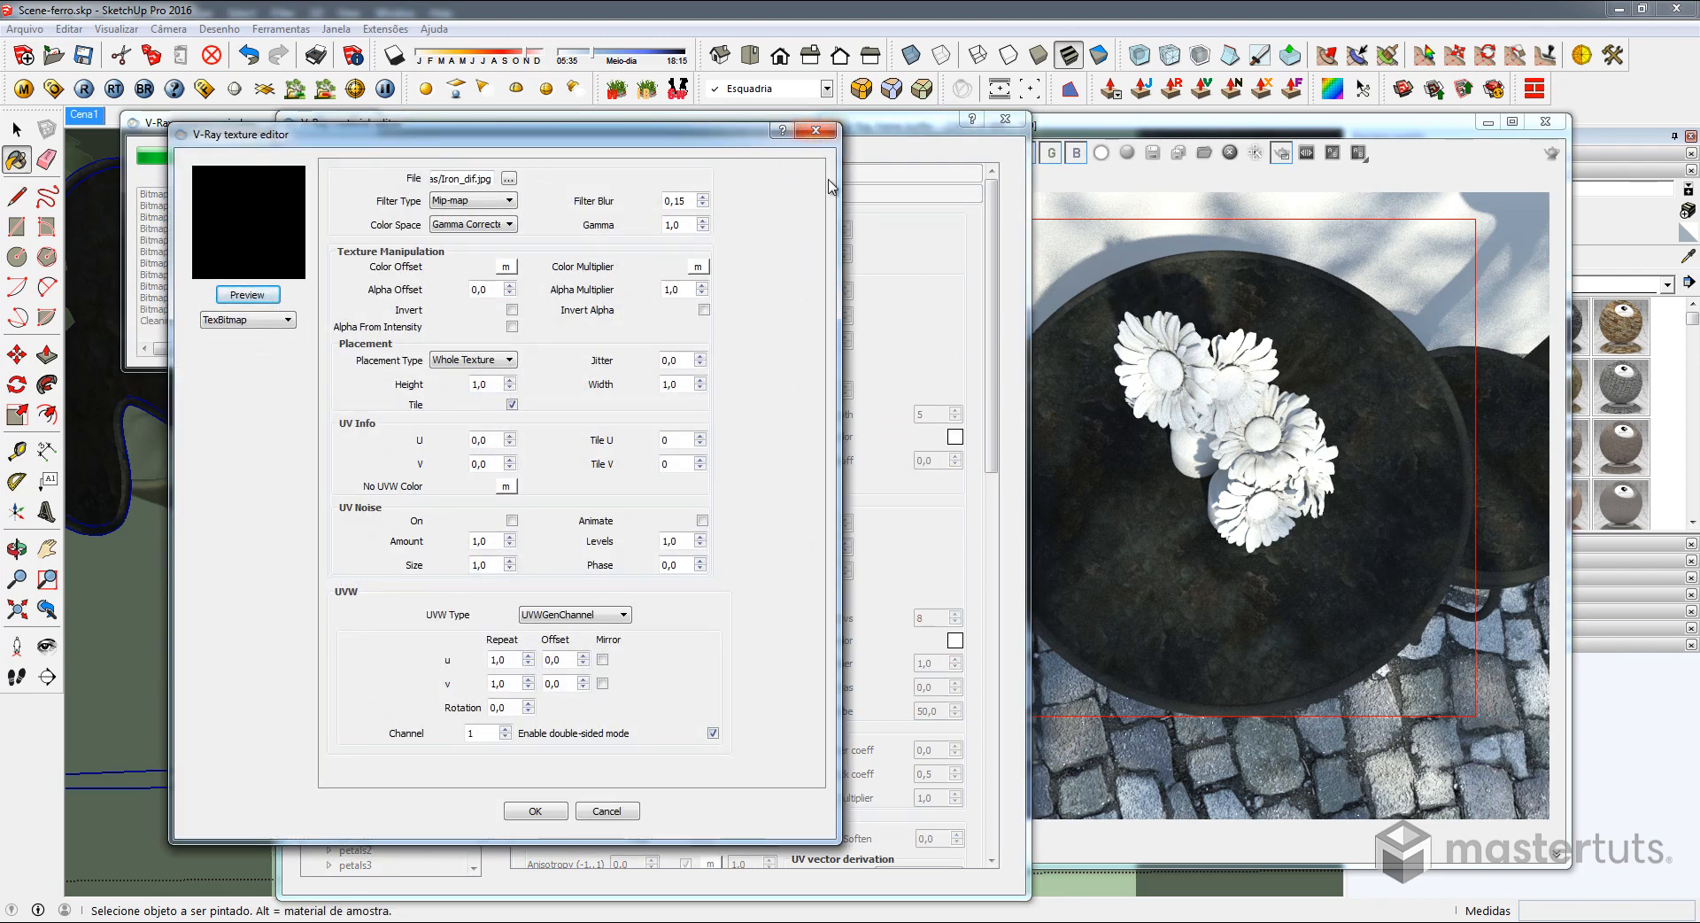
pyautogui.doubleClick(495, 660)
pyautogui.write('2')
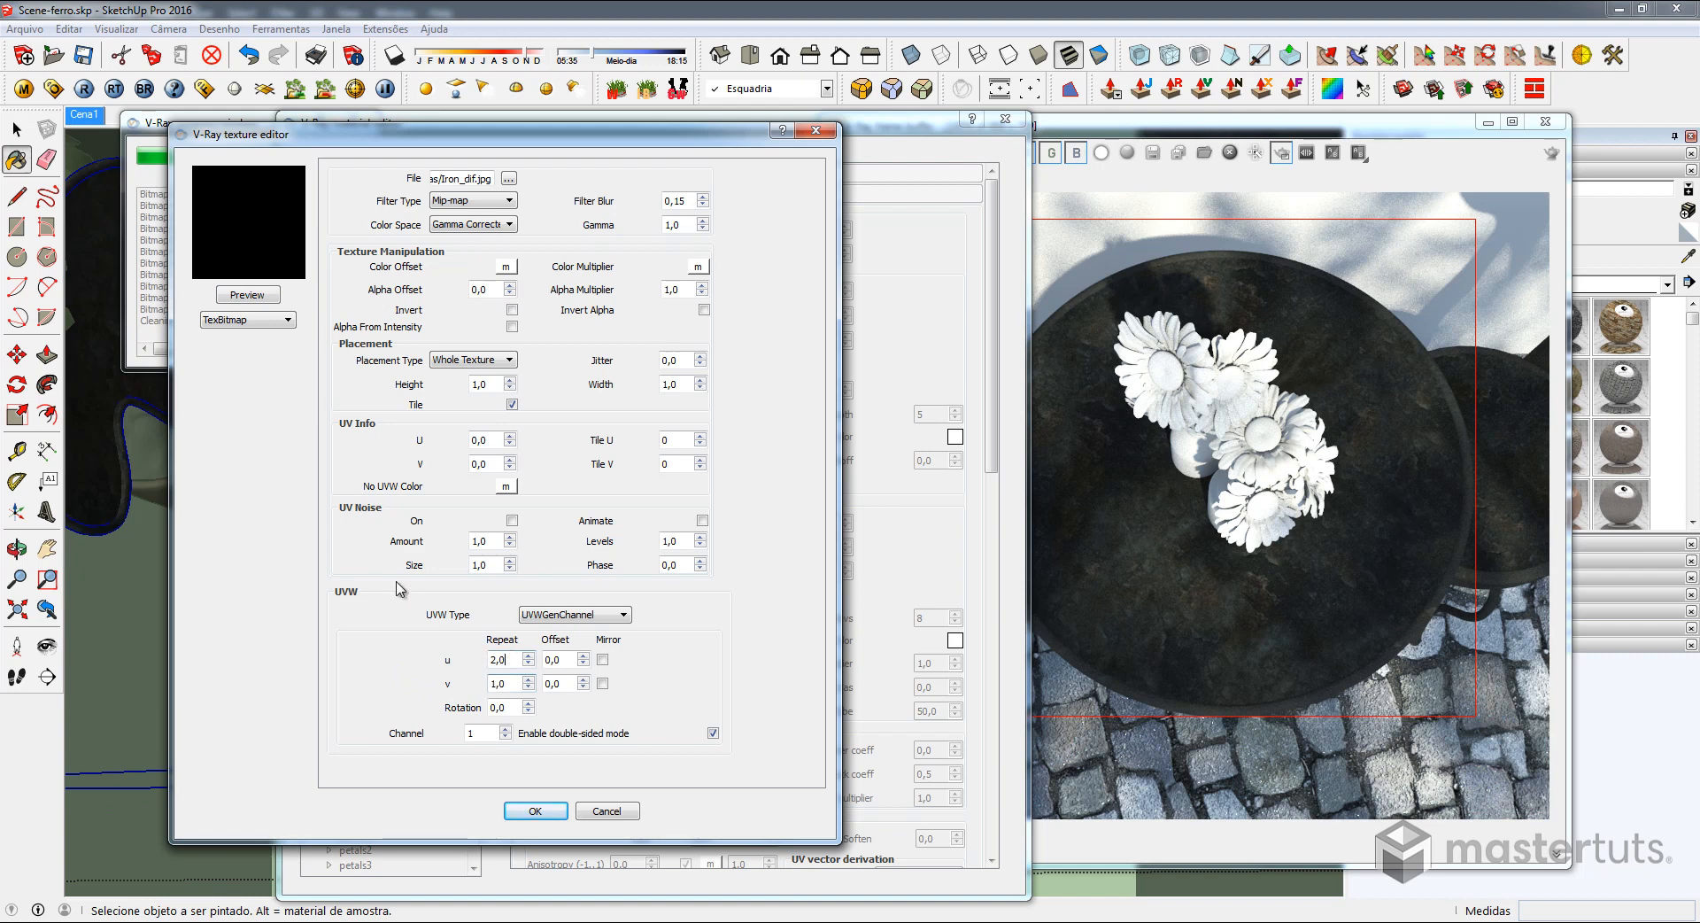
pyautogui.click(253, 297)
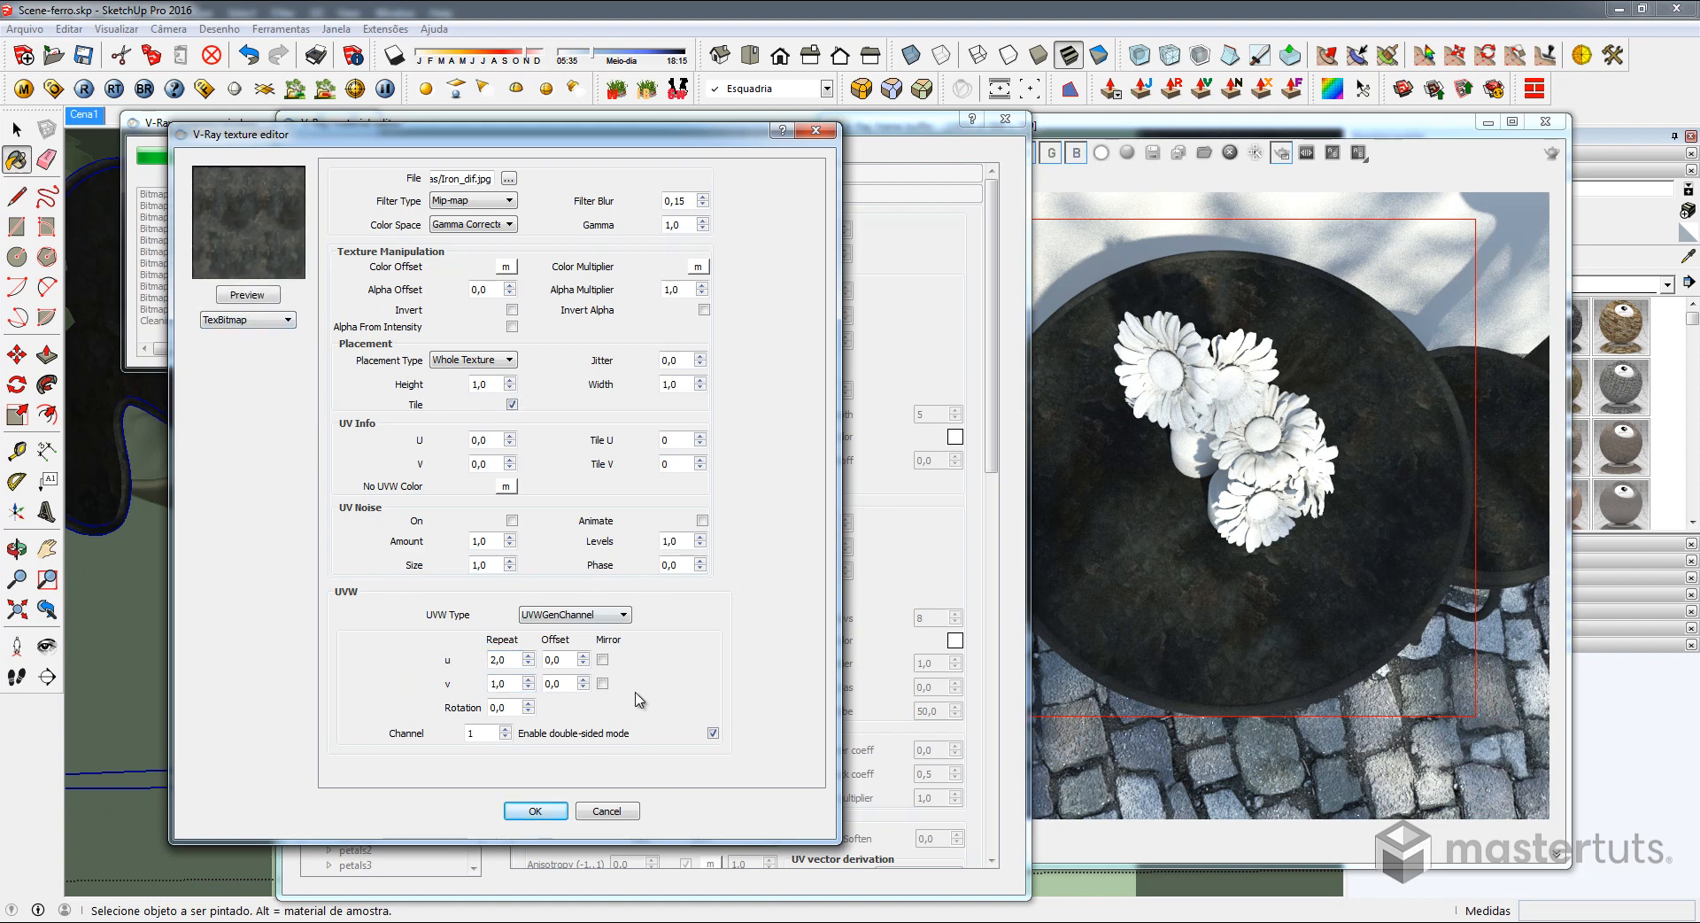
pyautogui.moveTo(512, 684); pyautogui.dragTo(479, 685)
pyautogui.write('2')
pyautogui.click(247, 294)
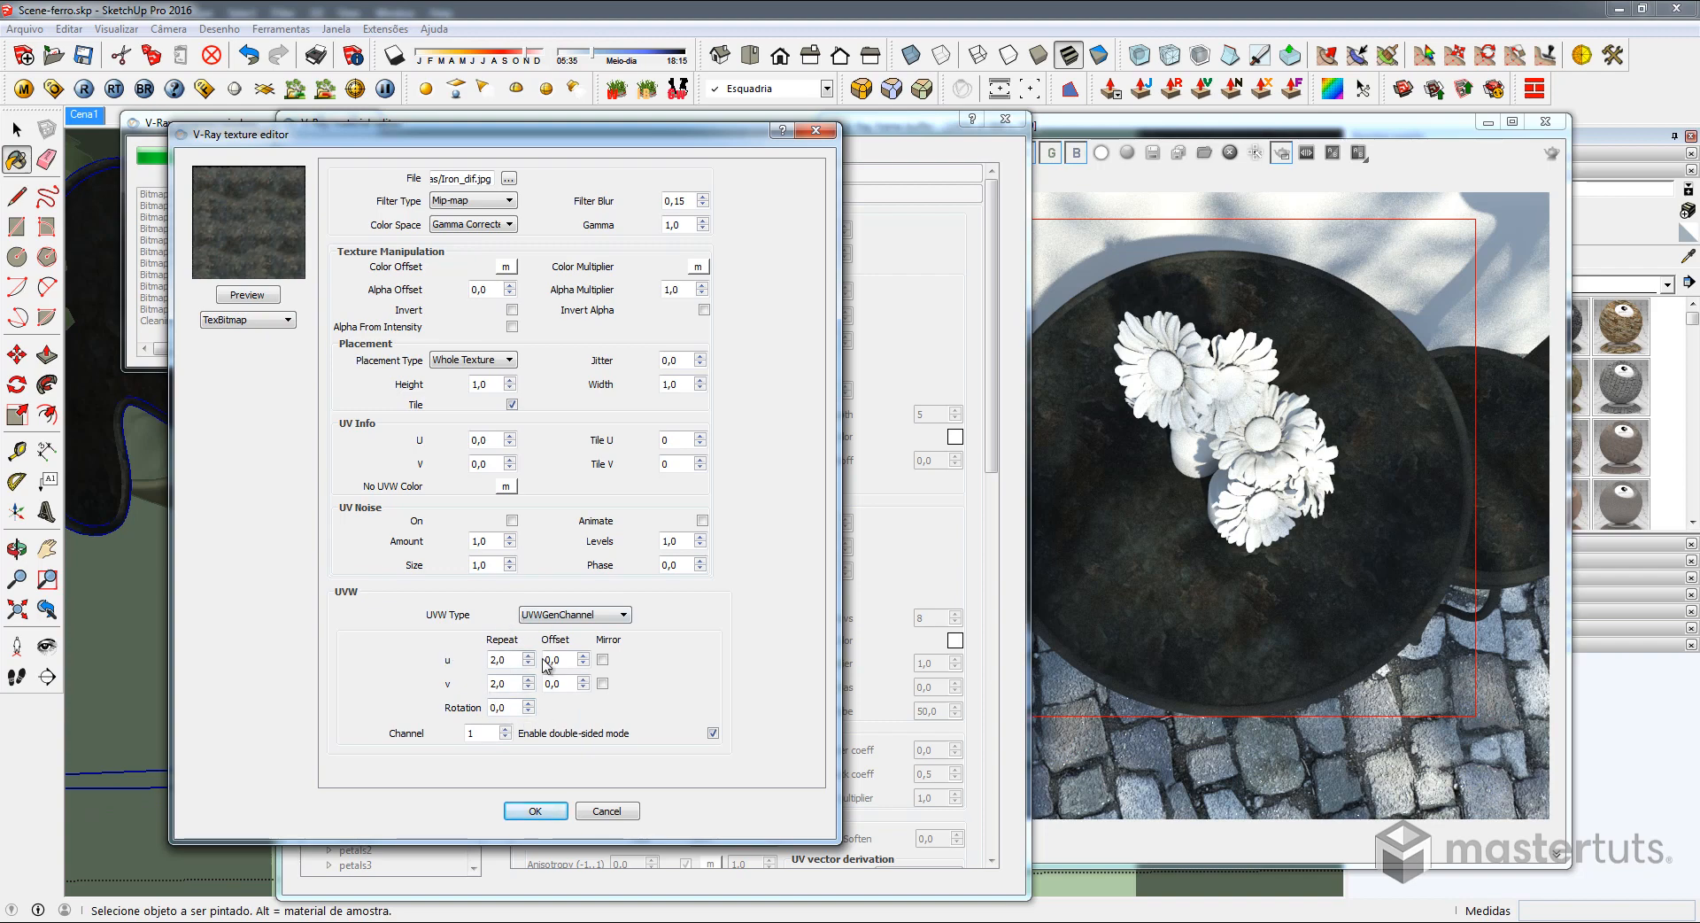
pyautogui.press('Return')
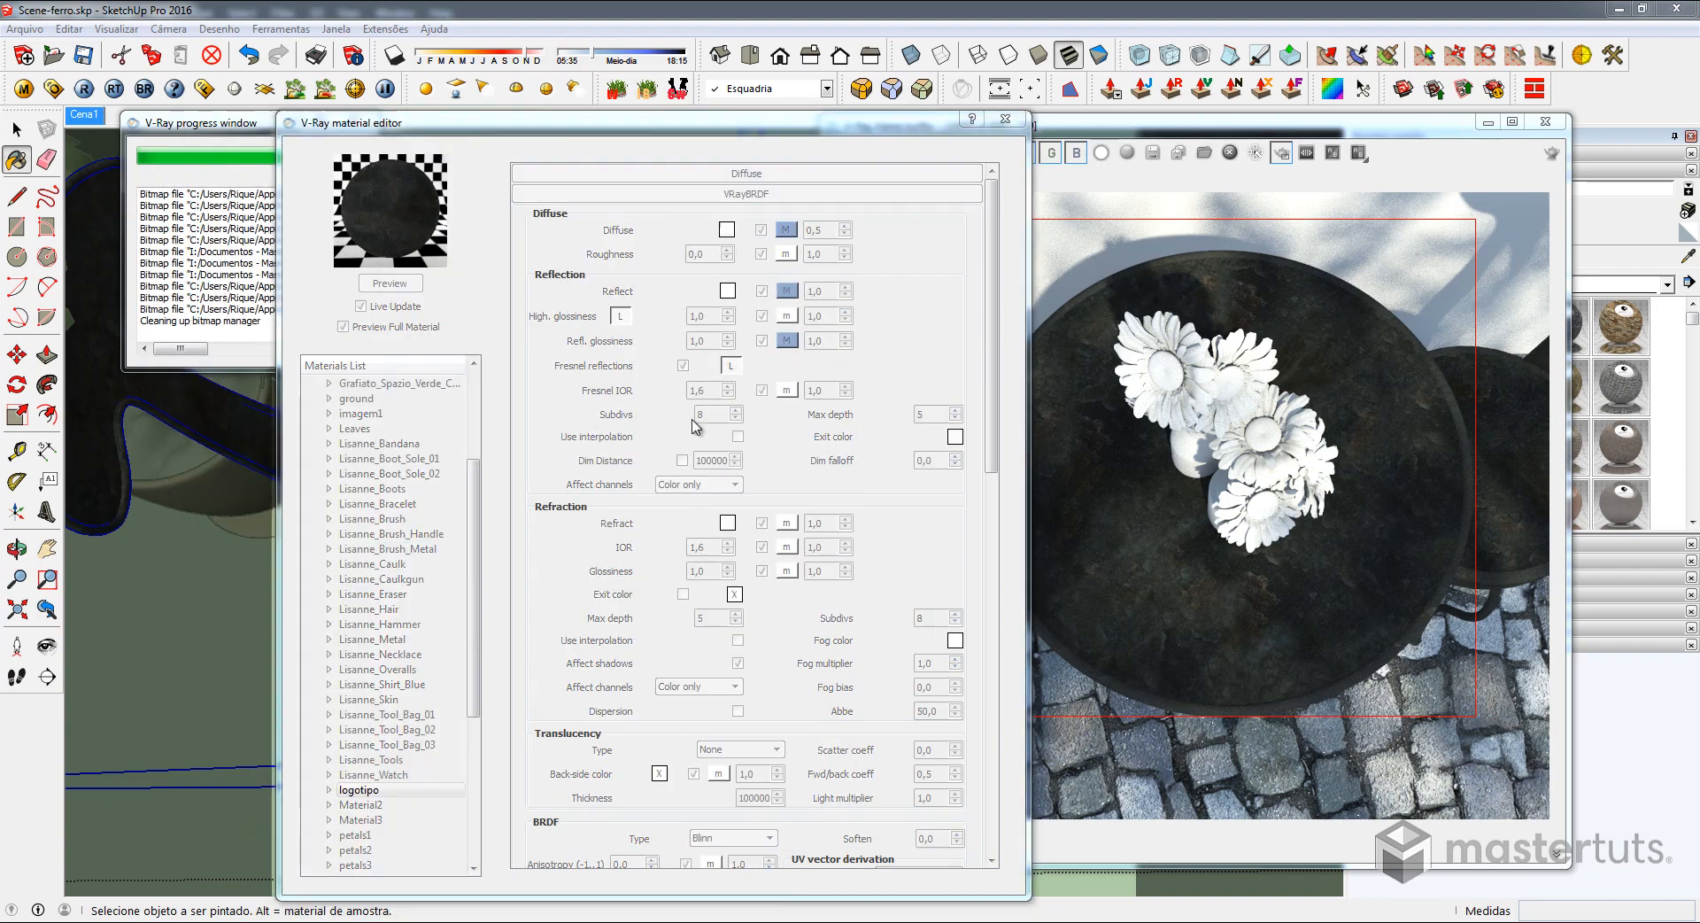
# Set the UVW repeat of Iron_s.jpg in logotipo's VRayBRDF Reflect map to 2 in u and v
pyautogui.doubleClick(512, 658)
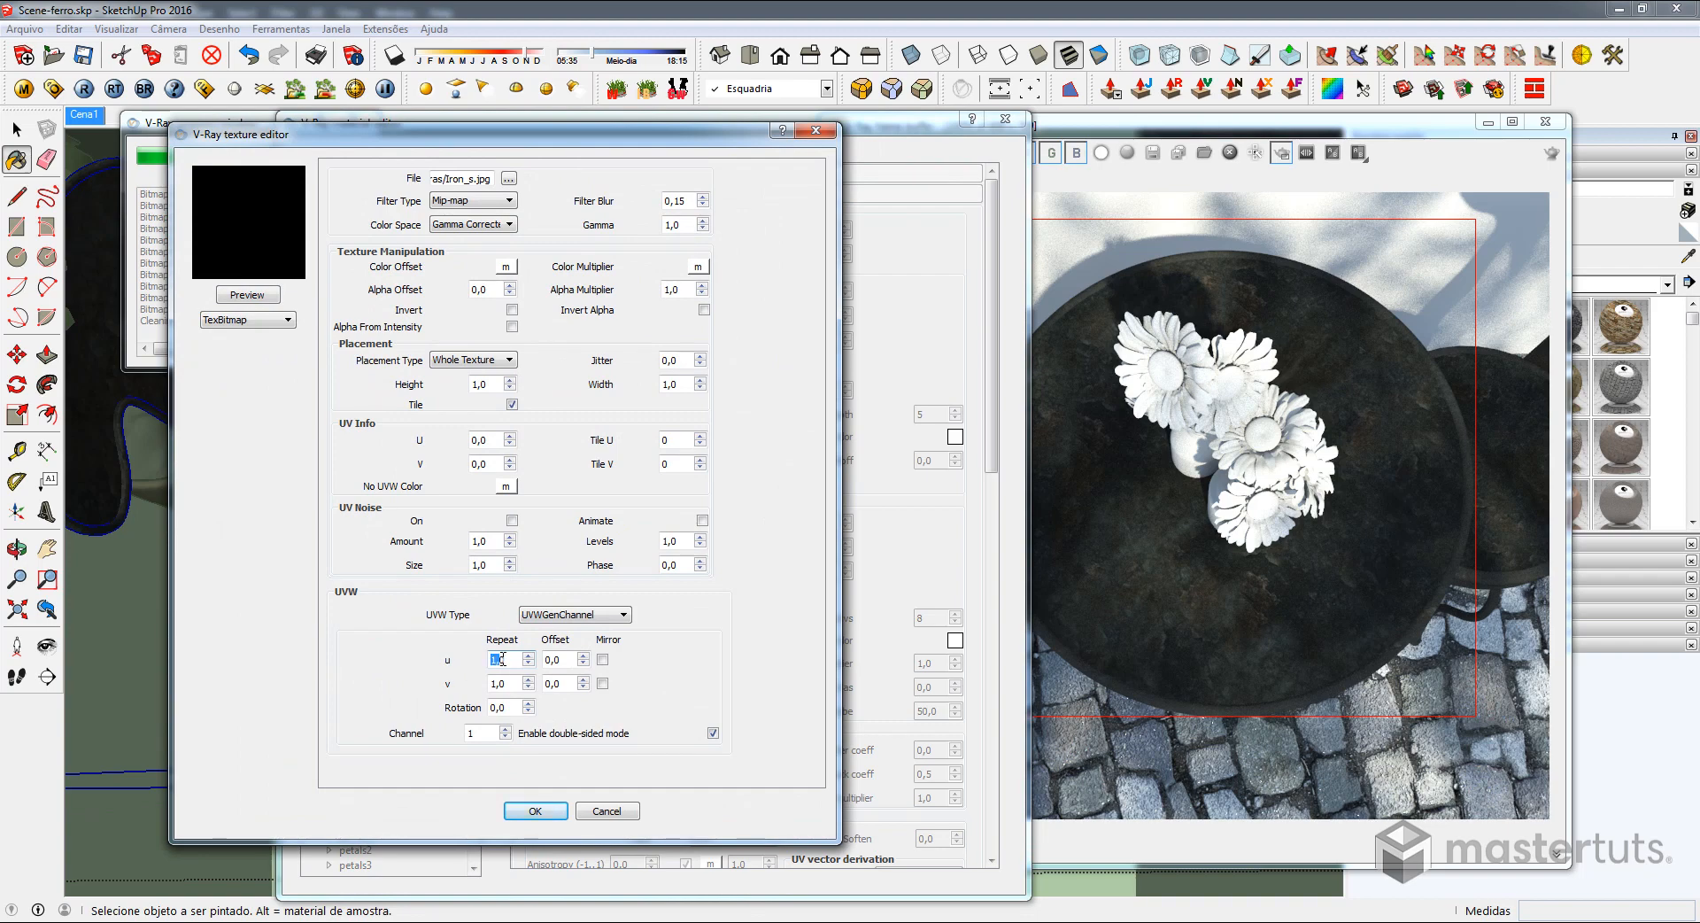
pyautogui.write('2')
pyautogui.click(535, 810)
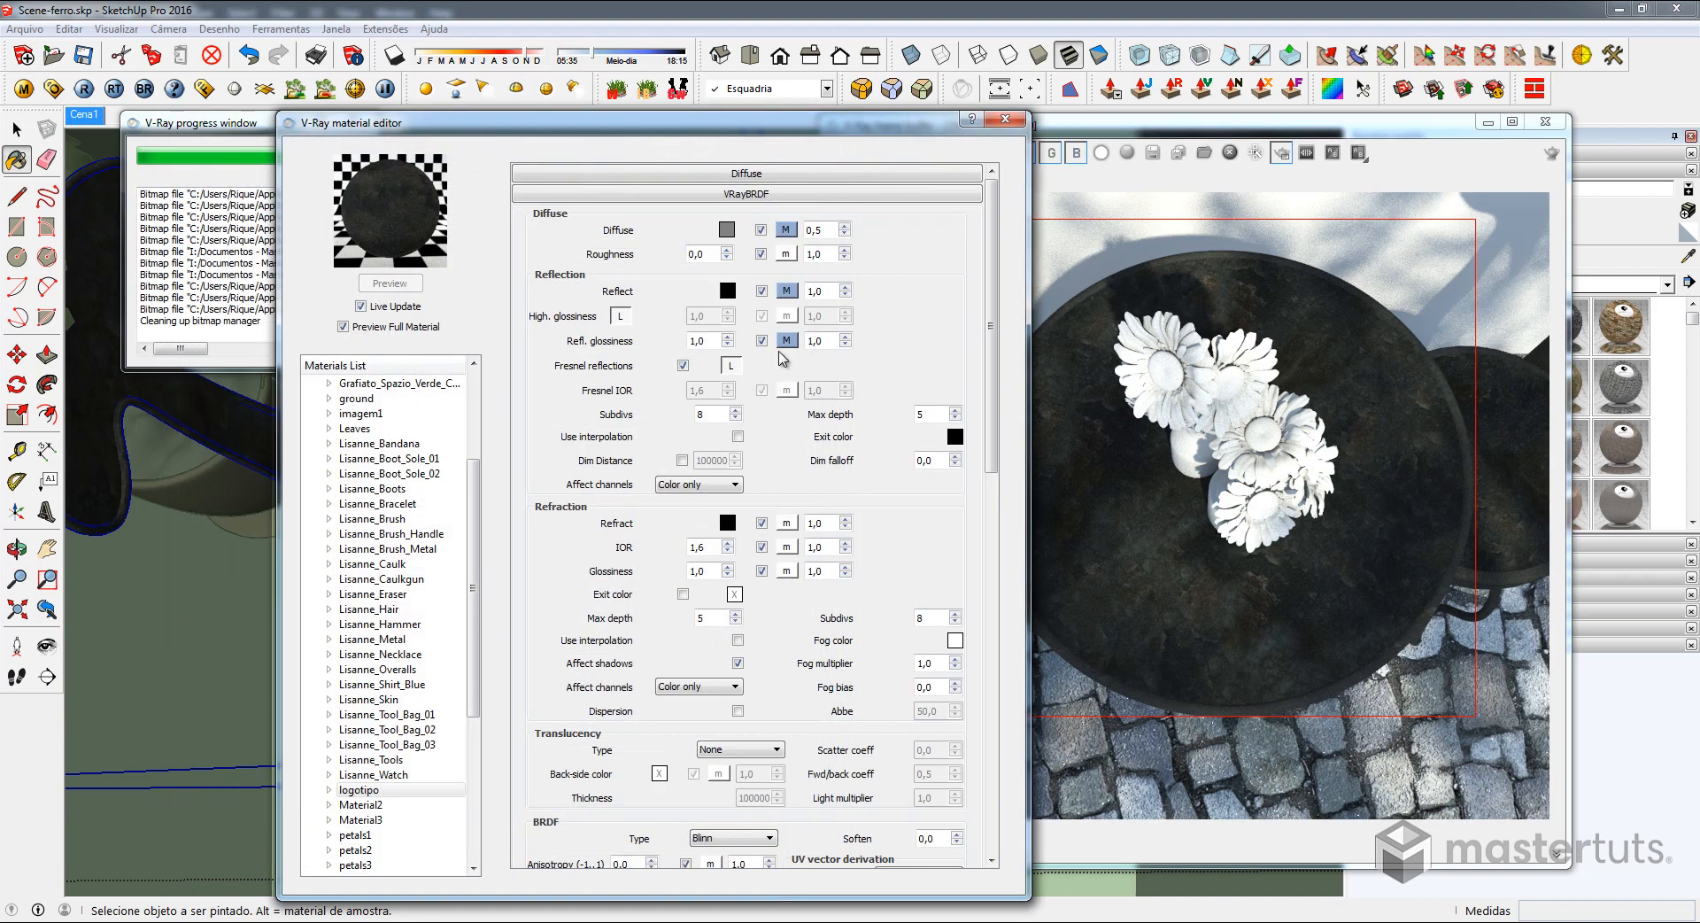
# Set the UVW repeat of Iron_s.jpg in logotipo's reflection glossiness map to 2
pyautogui.click(786, 340)
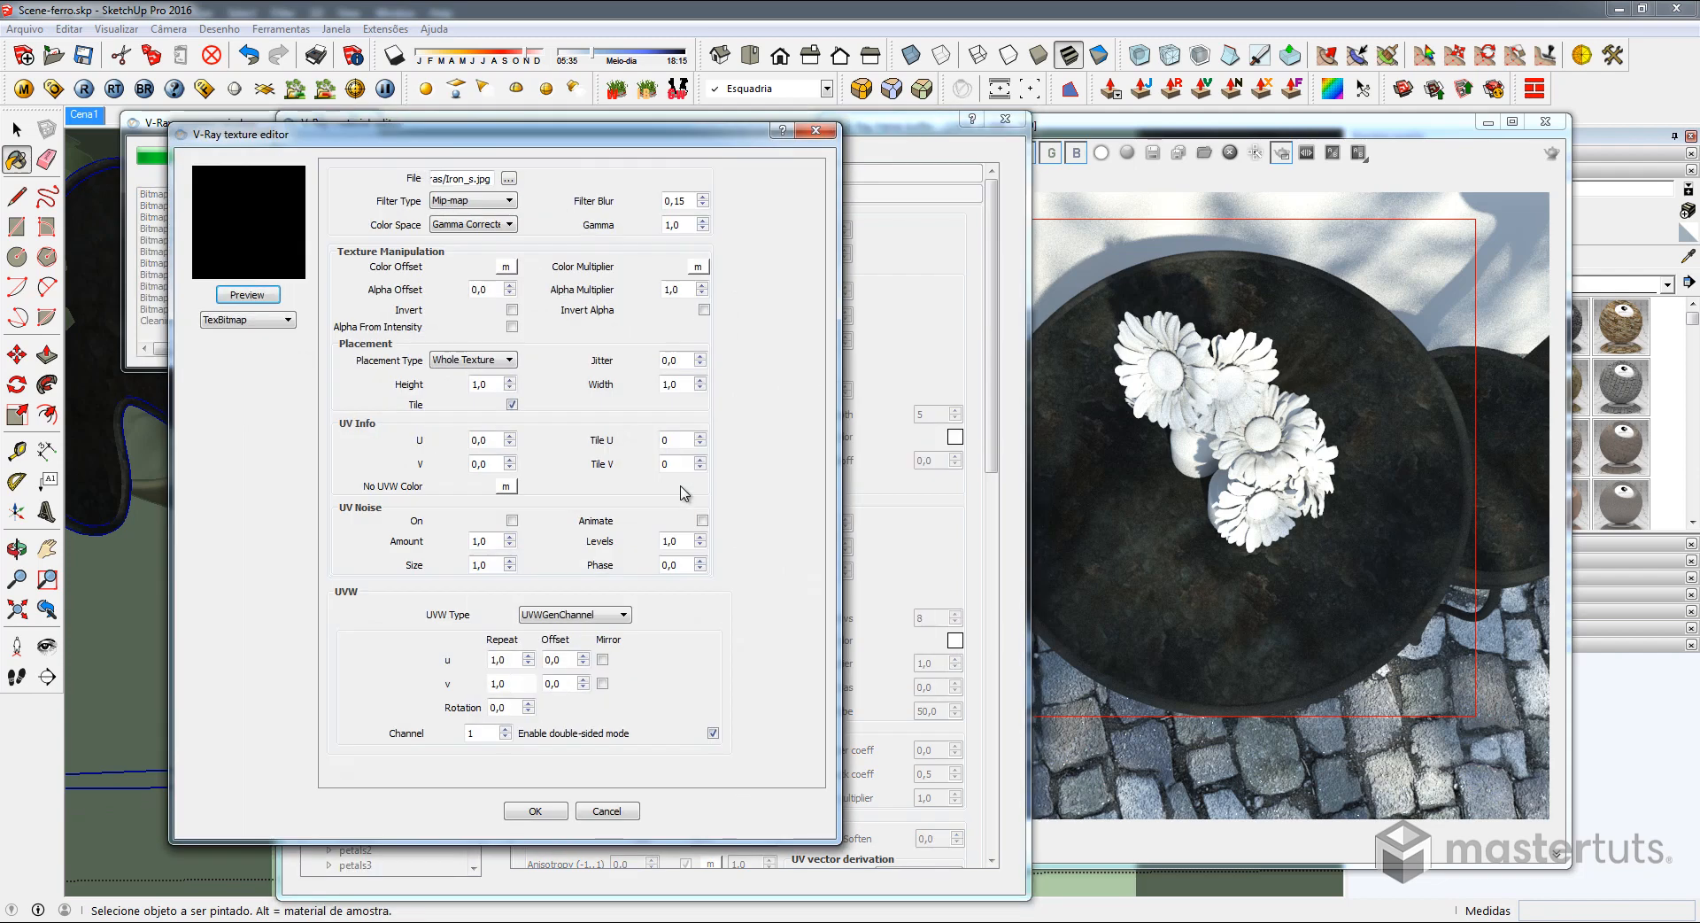
pyautogui.doubleClick(514, 661)
pyautogui.write('2')
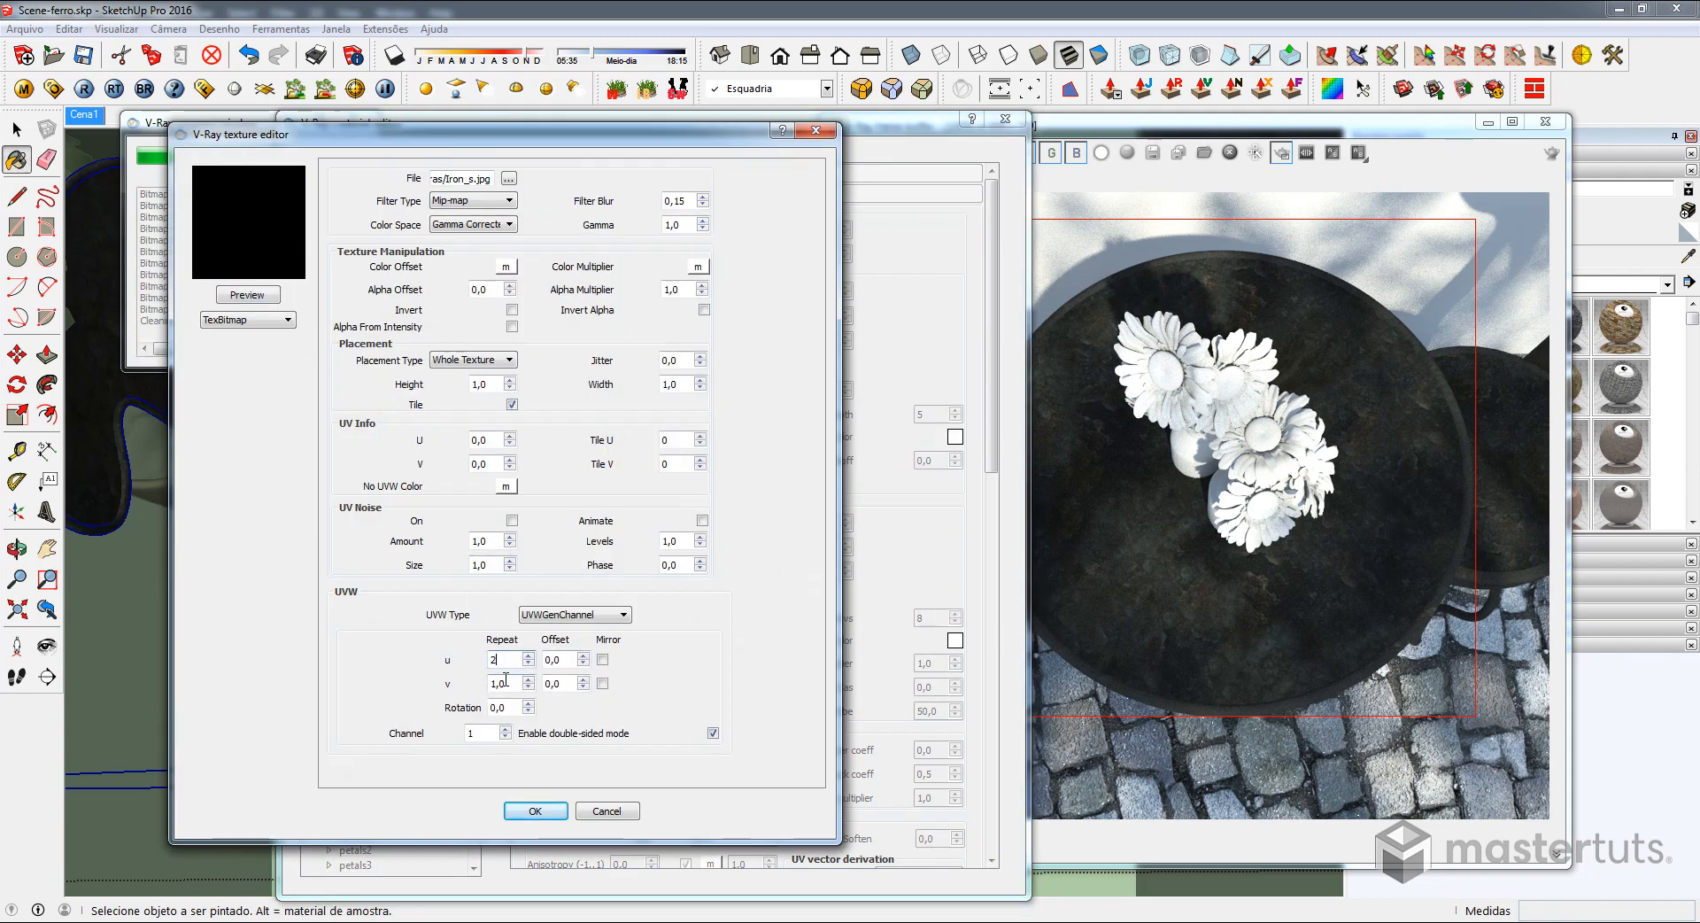
pyautogui.click(535, 810)
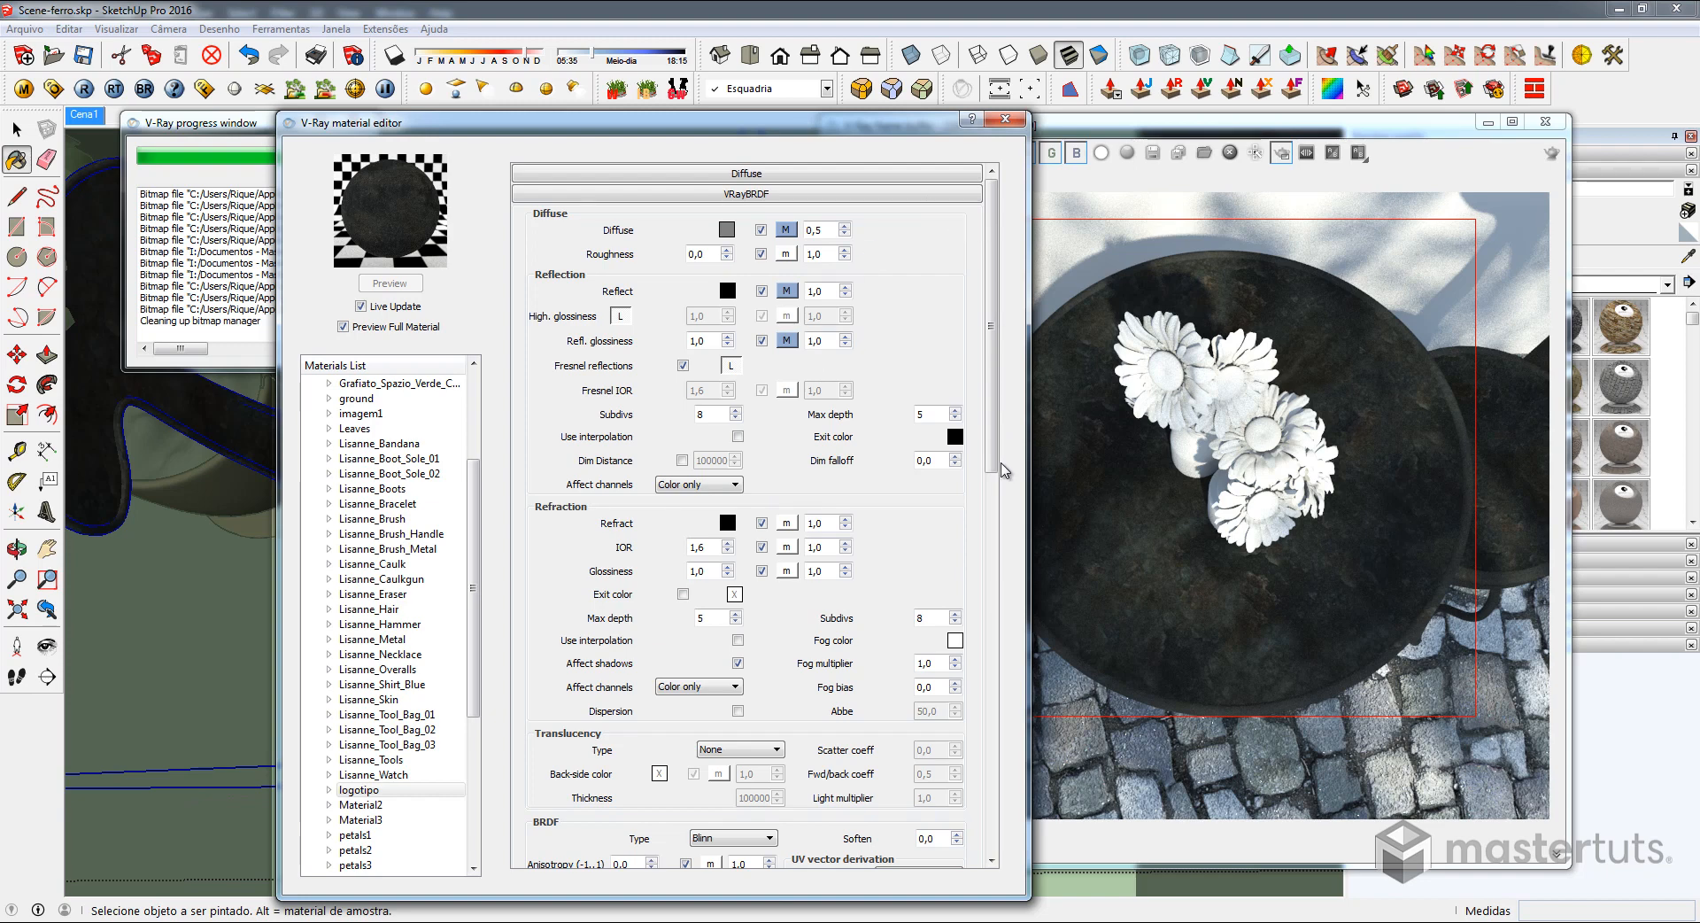
# Set the u and v repeat of Iron_d.jpg in logotipo's Bump map to 2
pyautogui.scroll(-15, 969, 675)
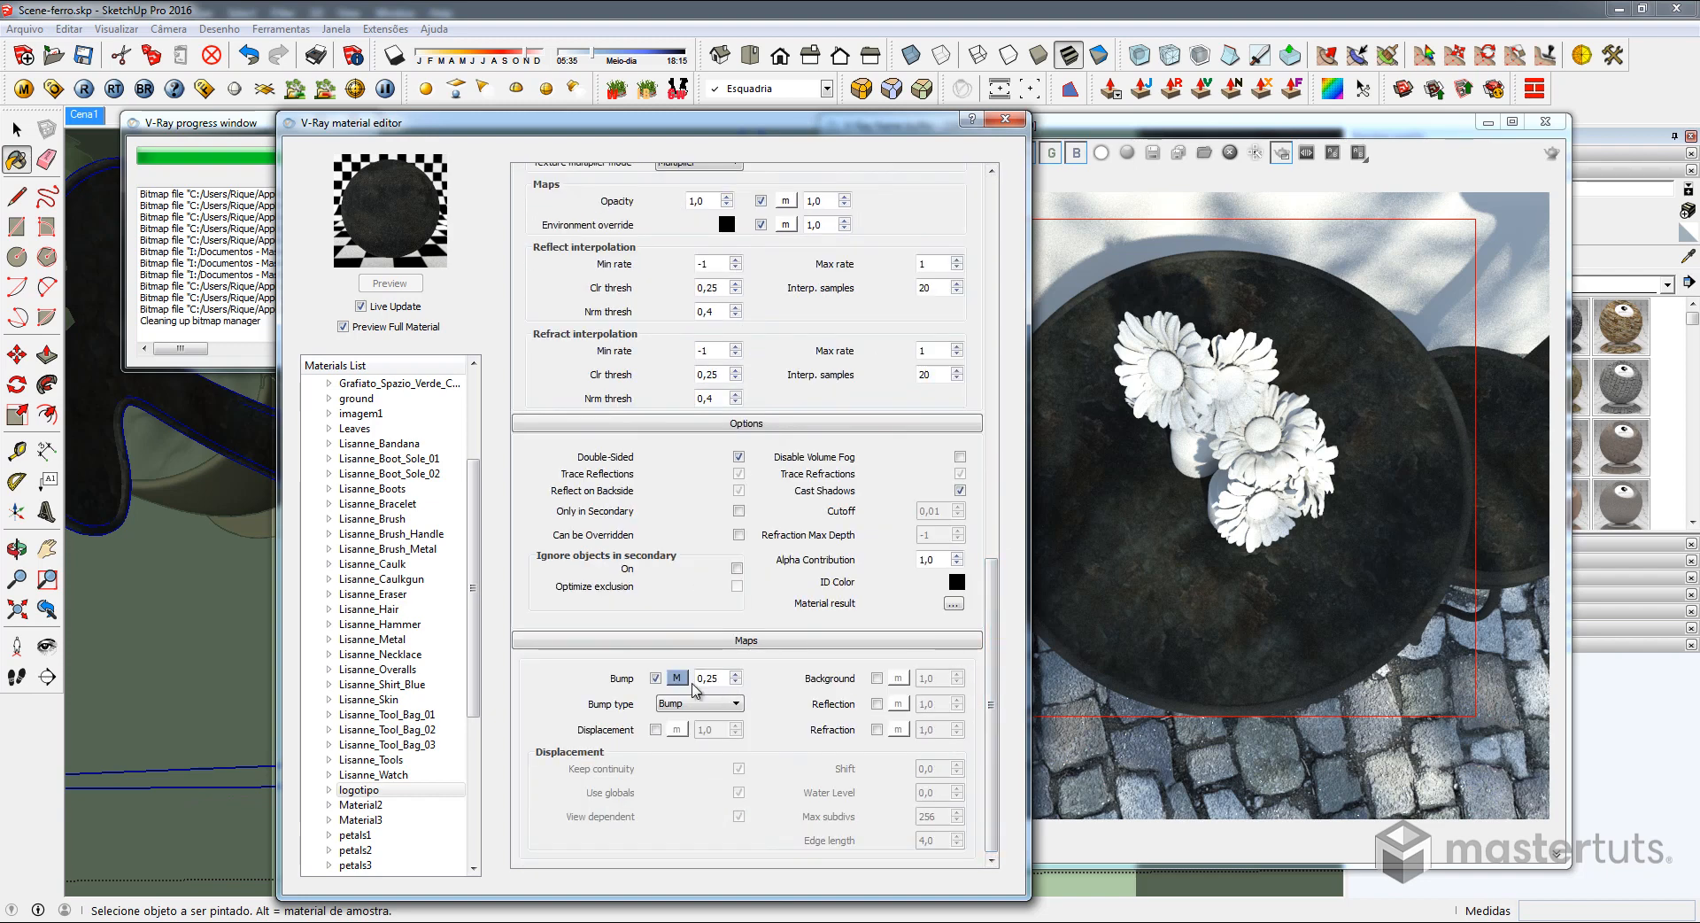
pyautogui.click(678, 679)
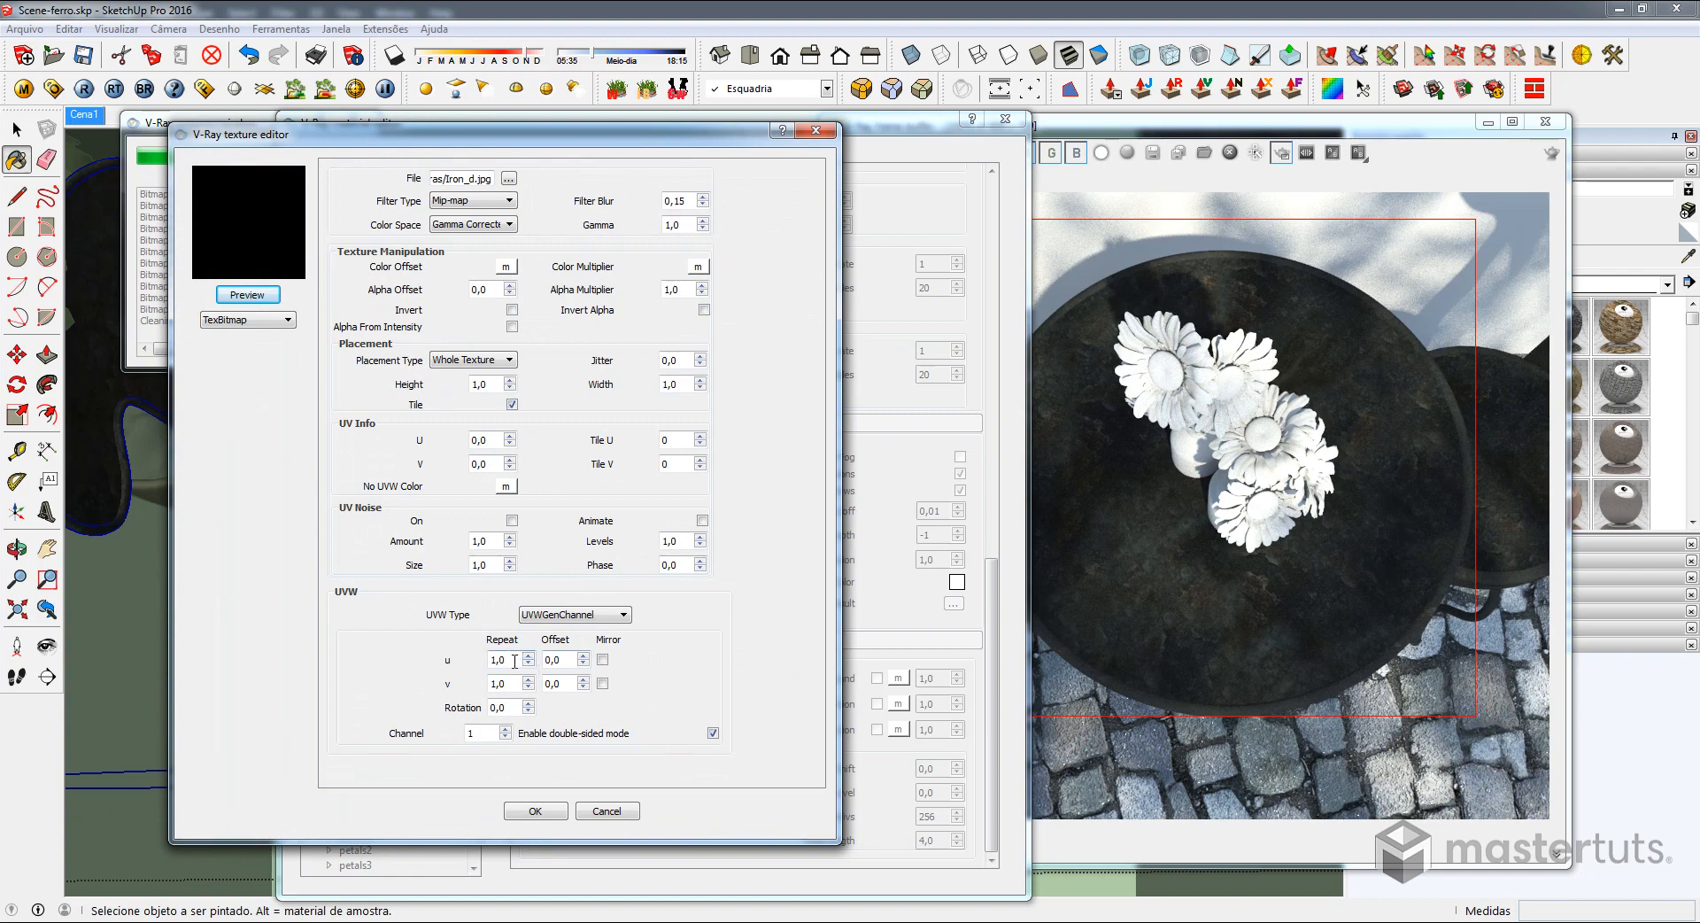
pyautogui.write('2')
pyautogui.doubleClick(499, 684)
pyautogui.write('2')
pyautogui.click(532, 809)
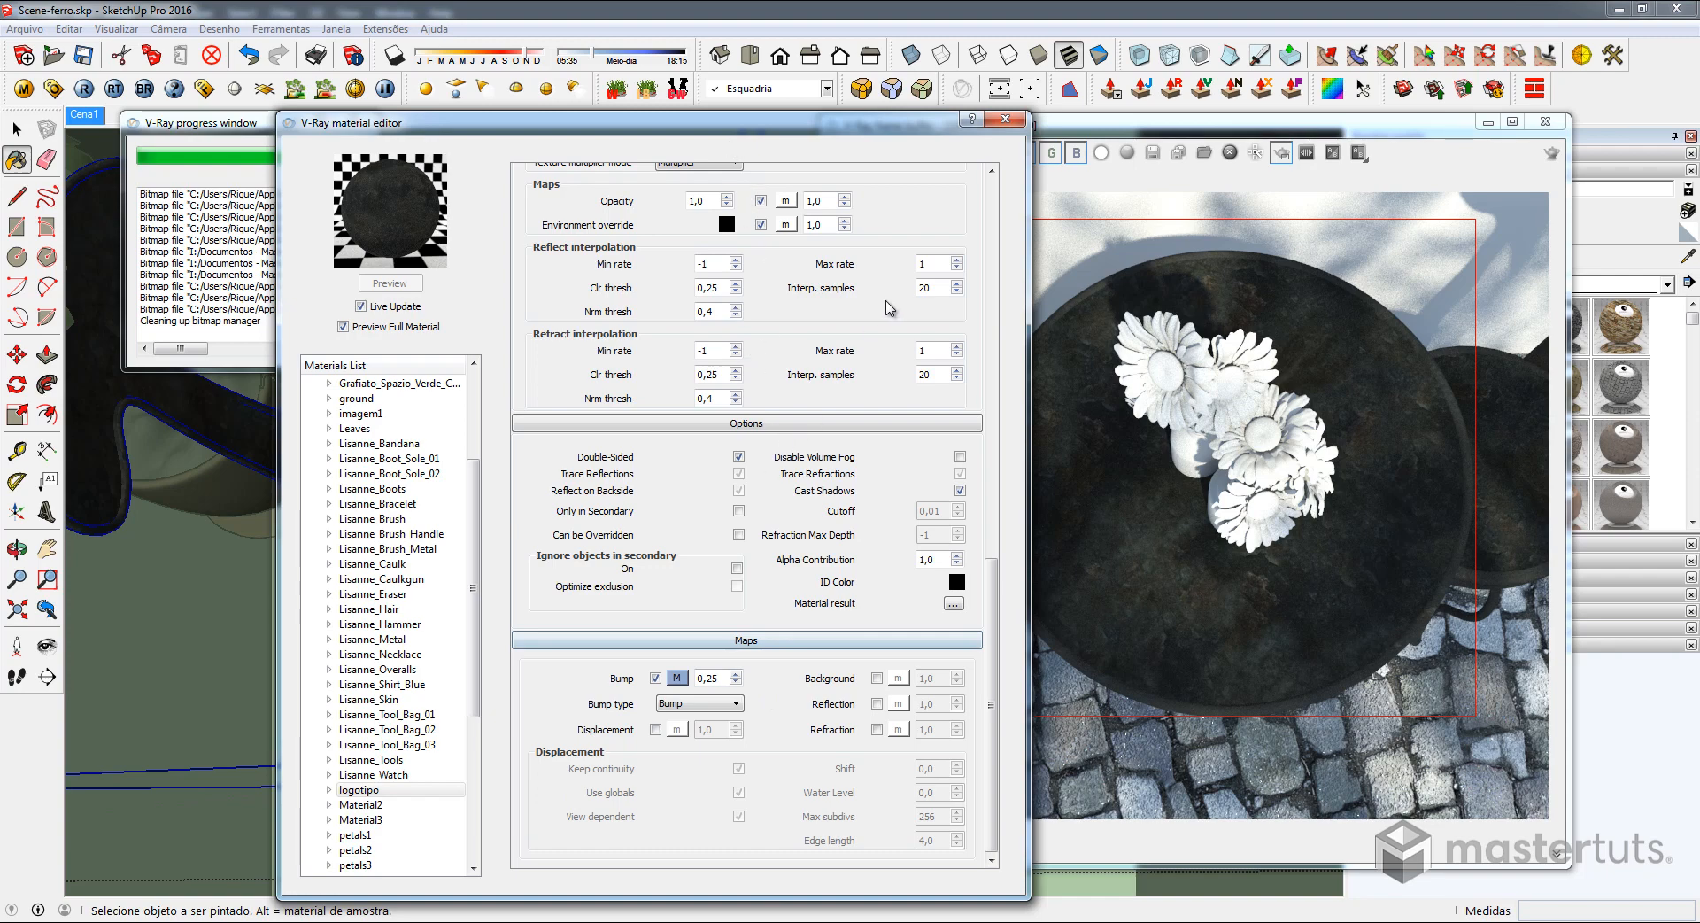
# Re-render the tabletop region and raise the Diffuse map's u and v repeat to 4
pyautogui.scroll(15, 997, 598)
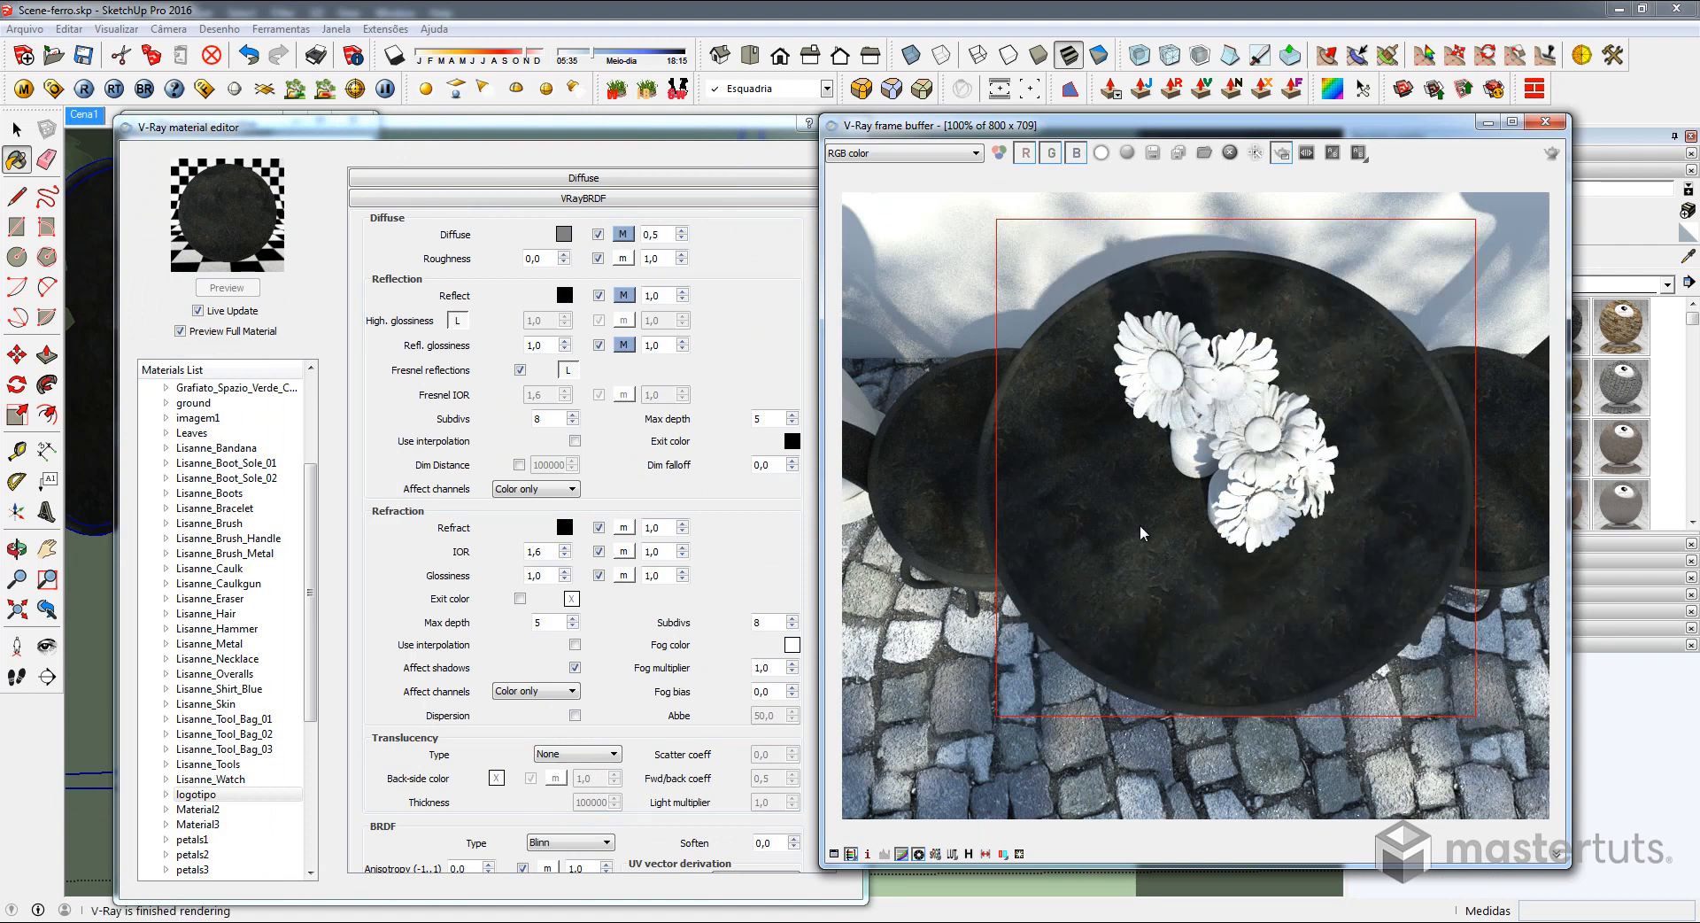
pyautogui.click(622, 234)
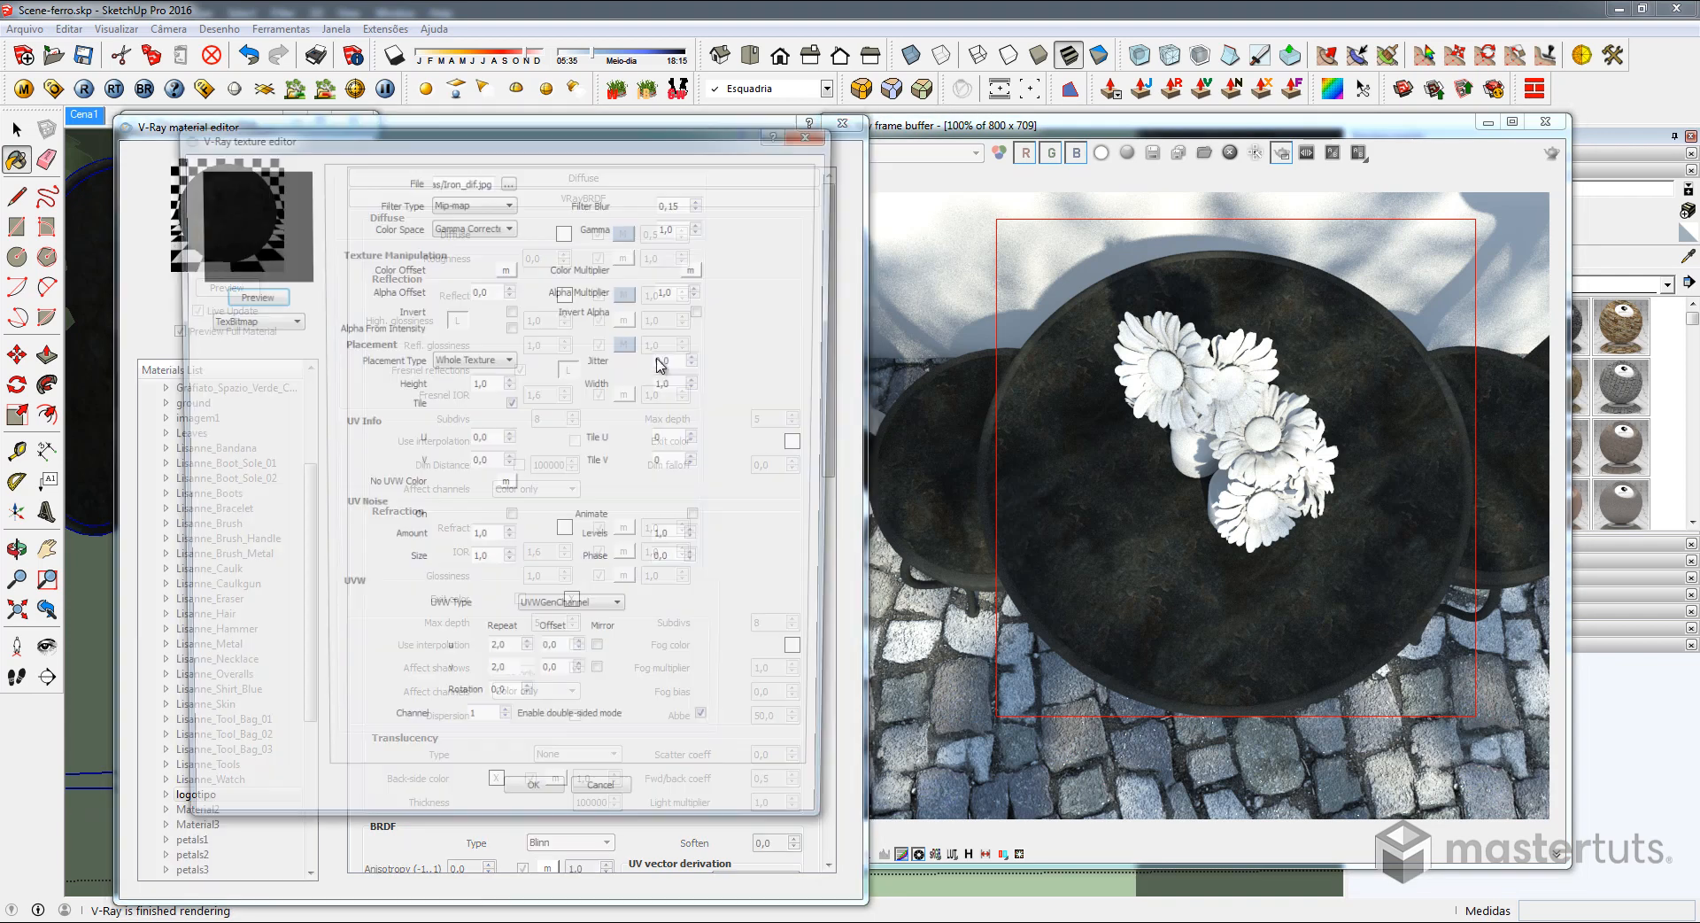
pyautogui.doubleClick(516, 658)
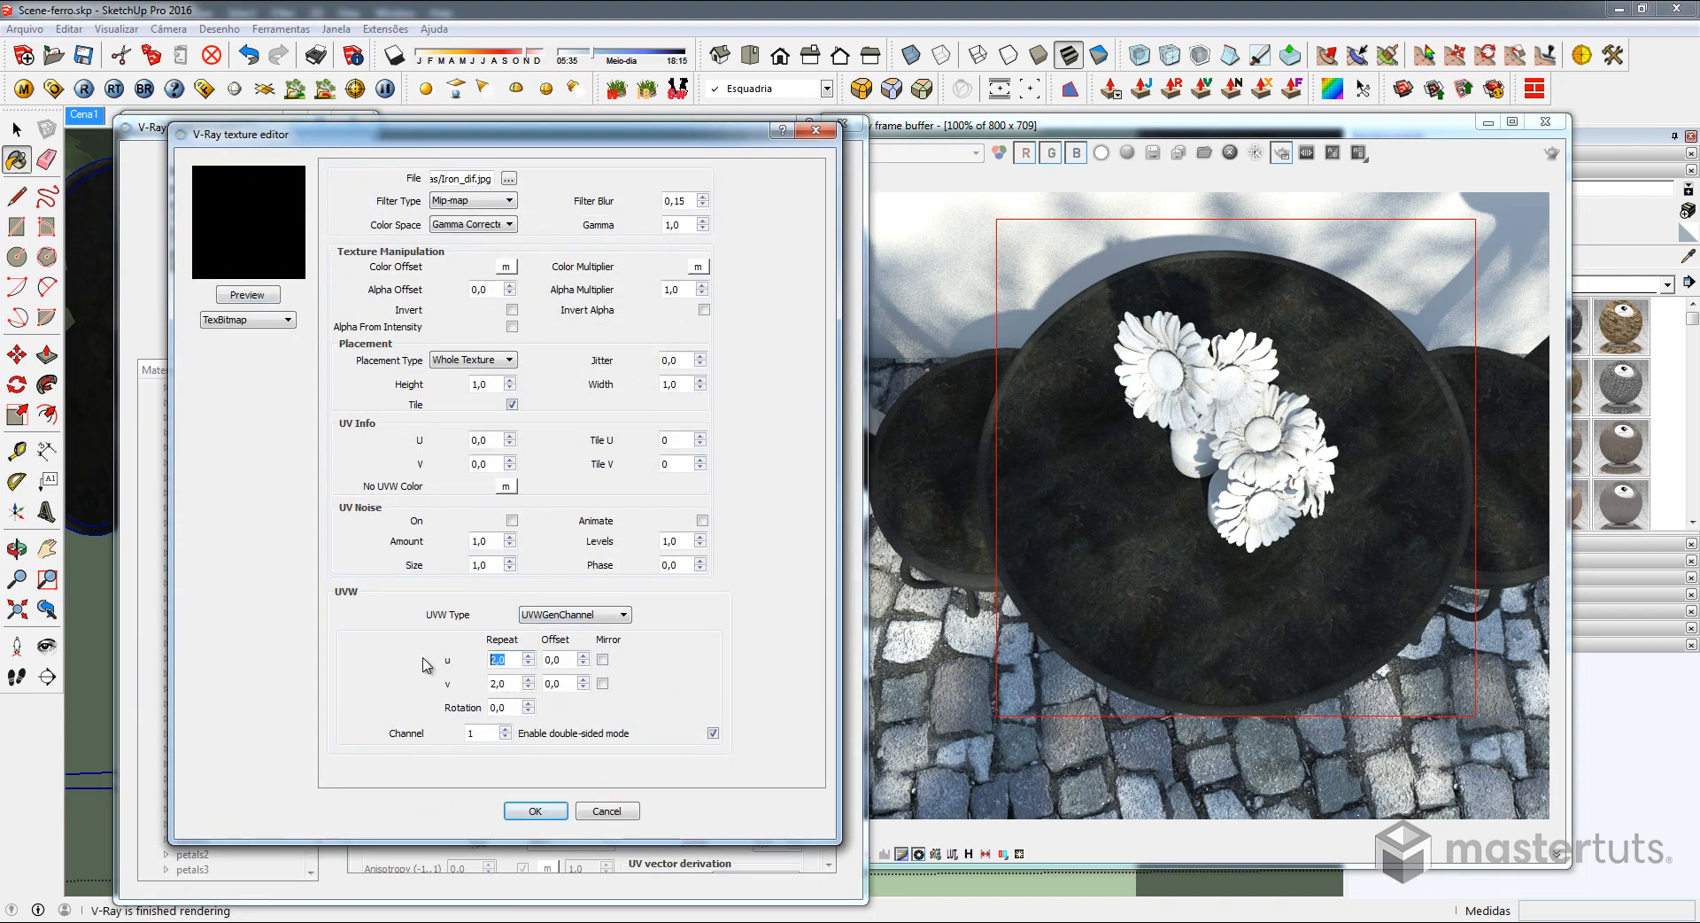
pyautogui.write('4')
pyautogui.press('Tab')
pyautogui.write('4')
pyautogui.click(536, 809)
# Raise the u and v repeat of Iron_s.jpg in logotipo's Reflect map to 4
pyautogui.click(622, 296)
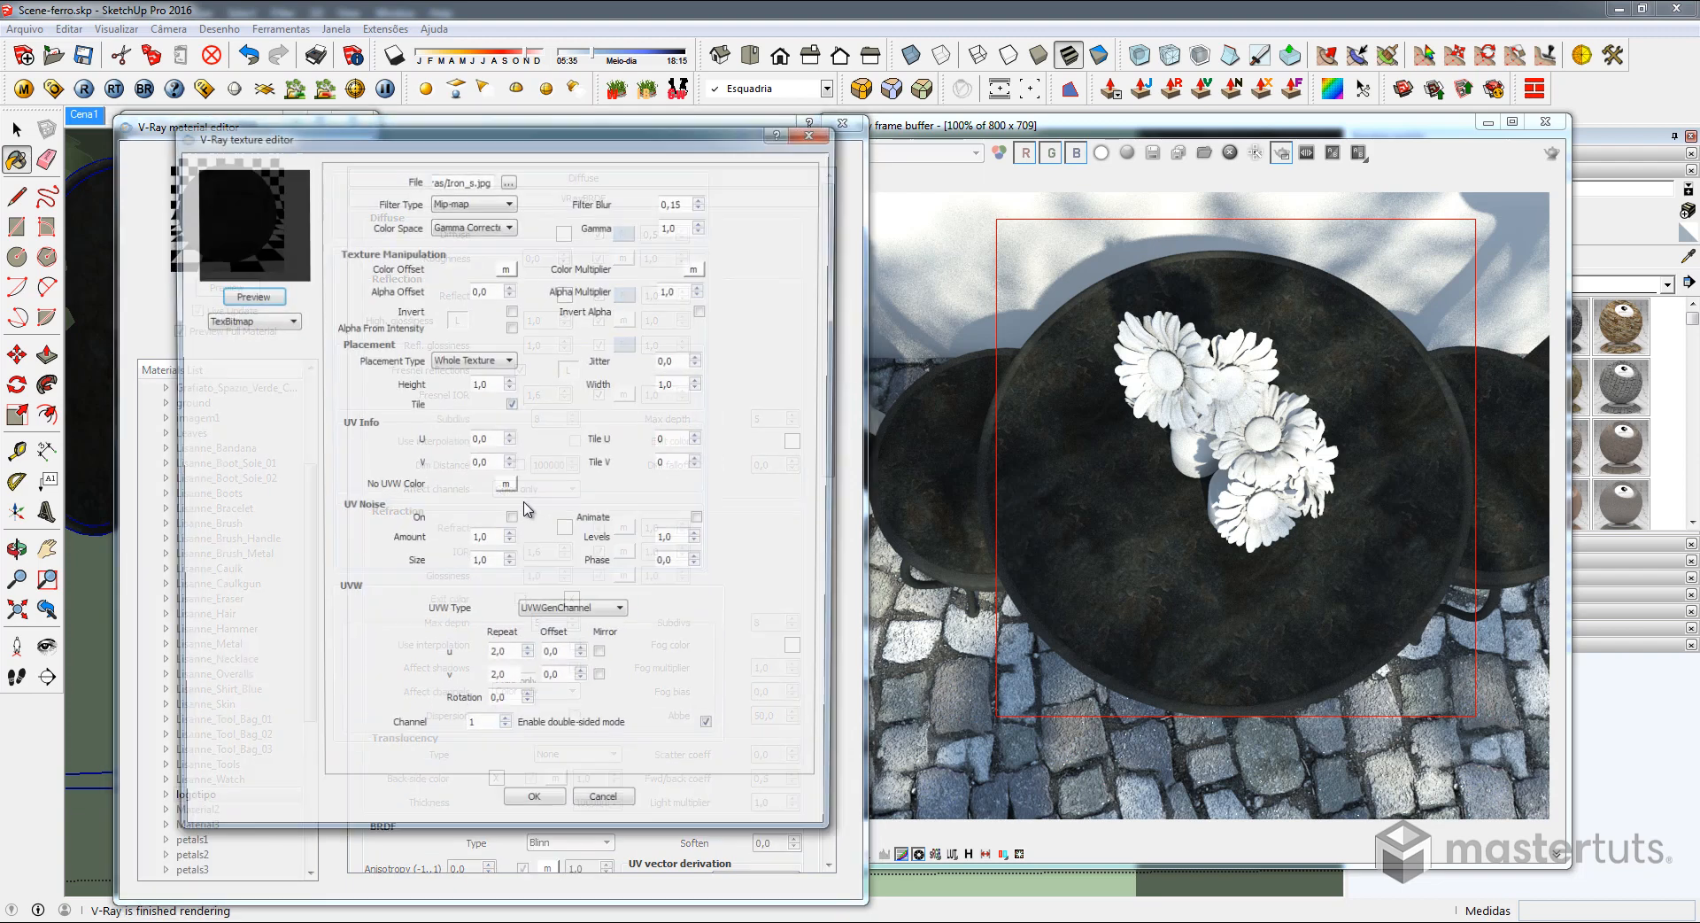
pyautogui.write('4')
pyautogui.moveTo(508, 660); pyautogui.dragTo(444, 688)
pyautogui.write('4')
pyautogui.click(534, 811)
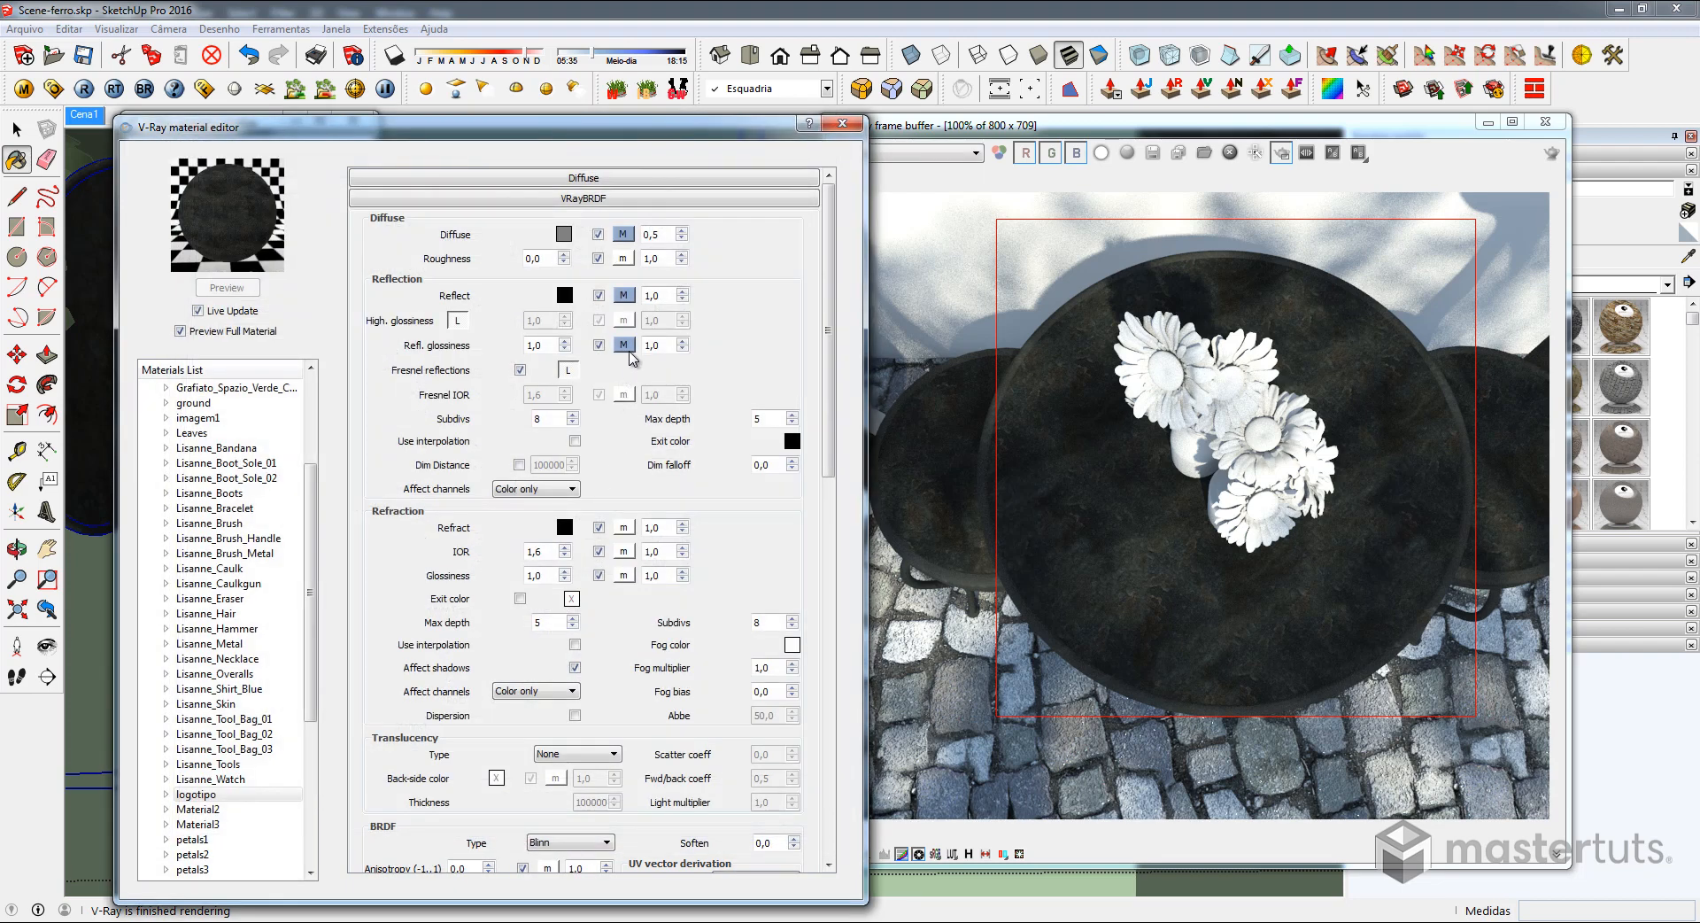
# Open the Iron_s.jpg texture in logotipo's reflection glossiness map and accept its UVW repeat settings
pyautogui.click(626, 344)
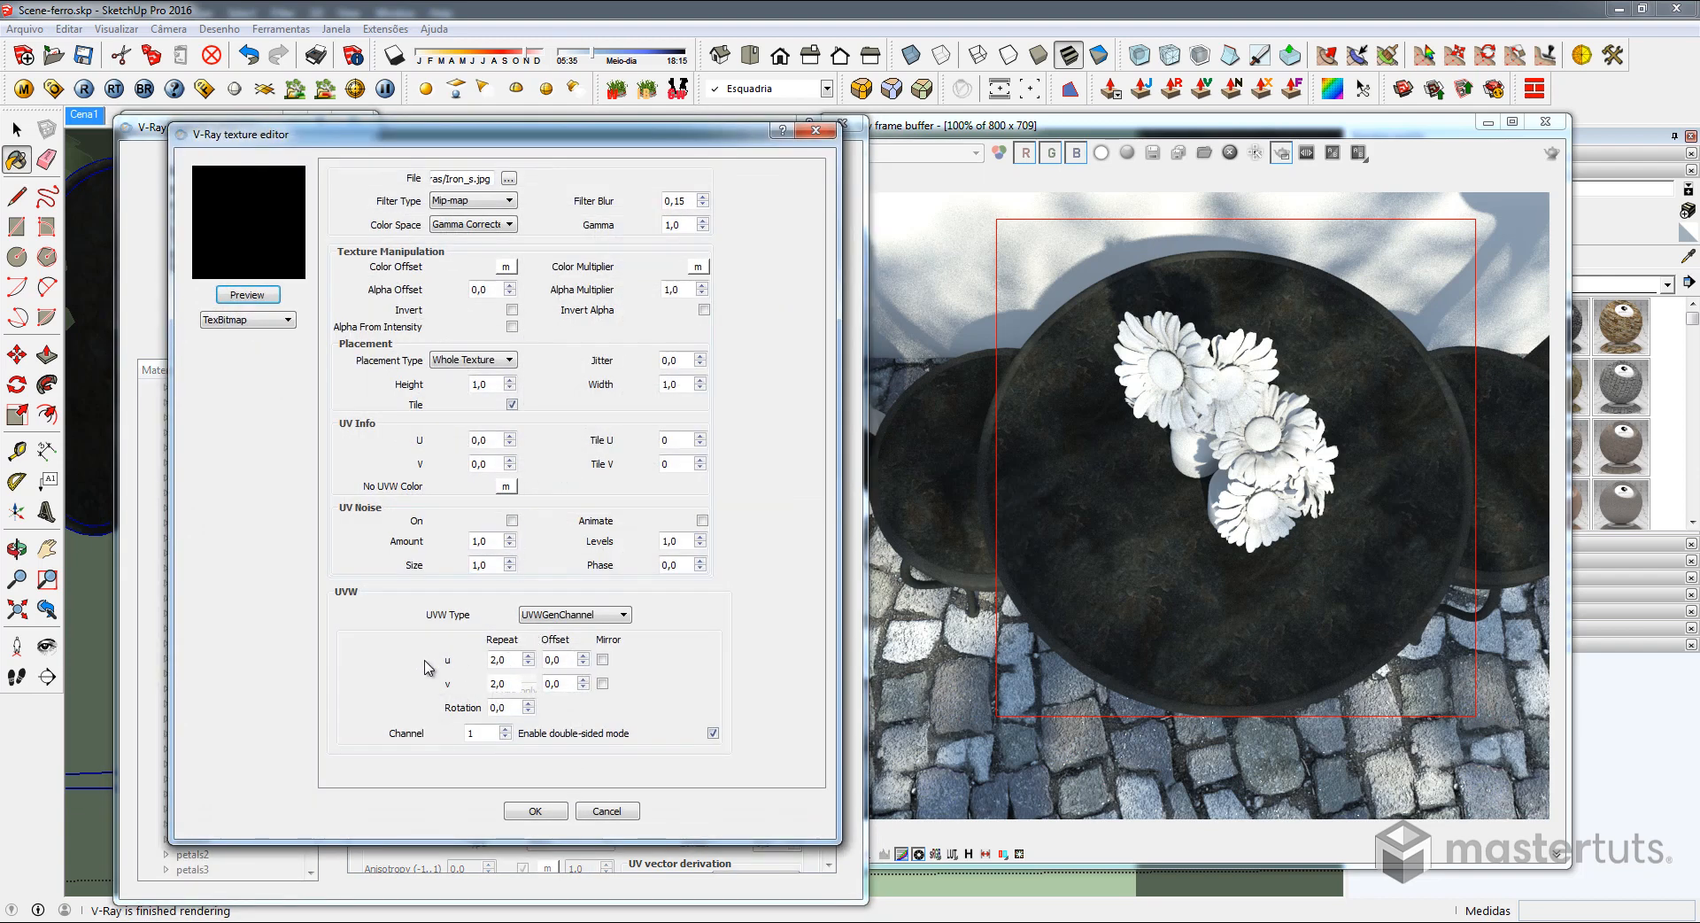
pyautogui.click(534, 812)
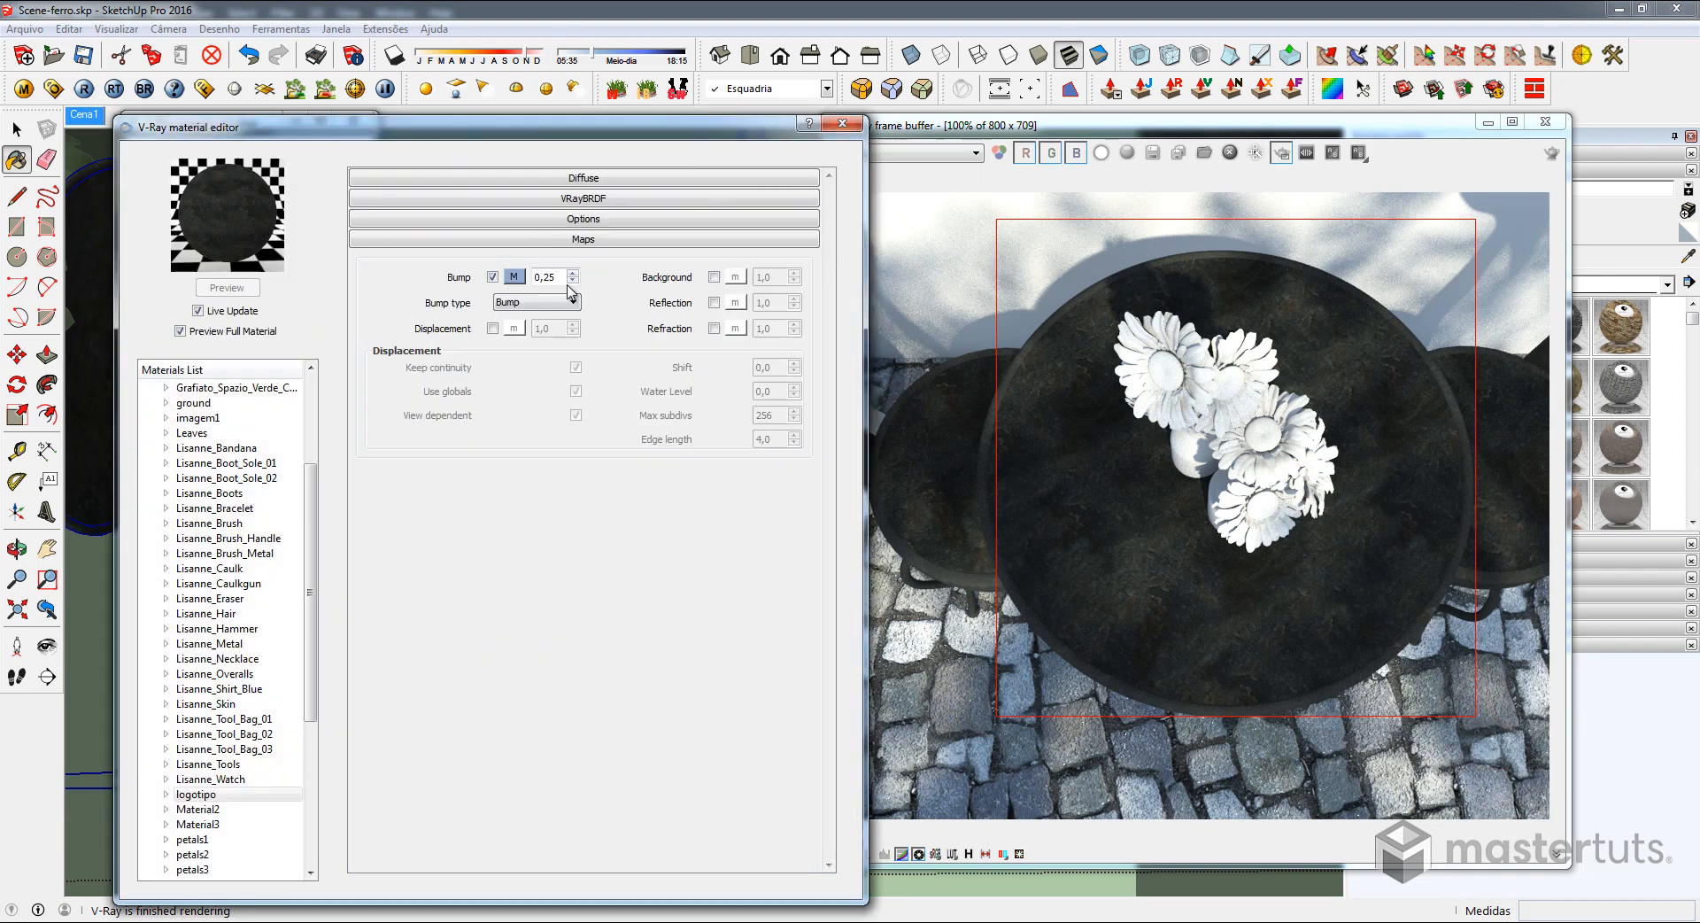
# Load bistro-mesa.jpg as a TexBitmap in the transparency map of logotipo's Diffuse layer and preview it
pyautogui.click(598, 178)
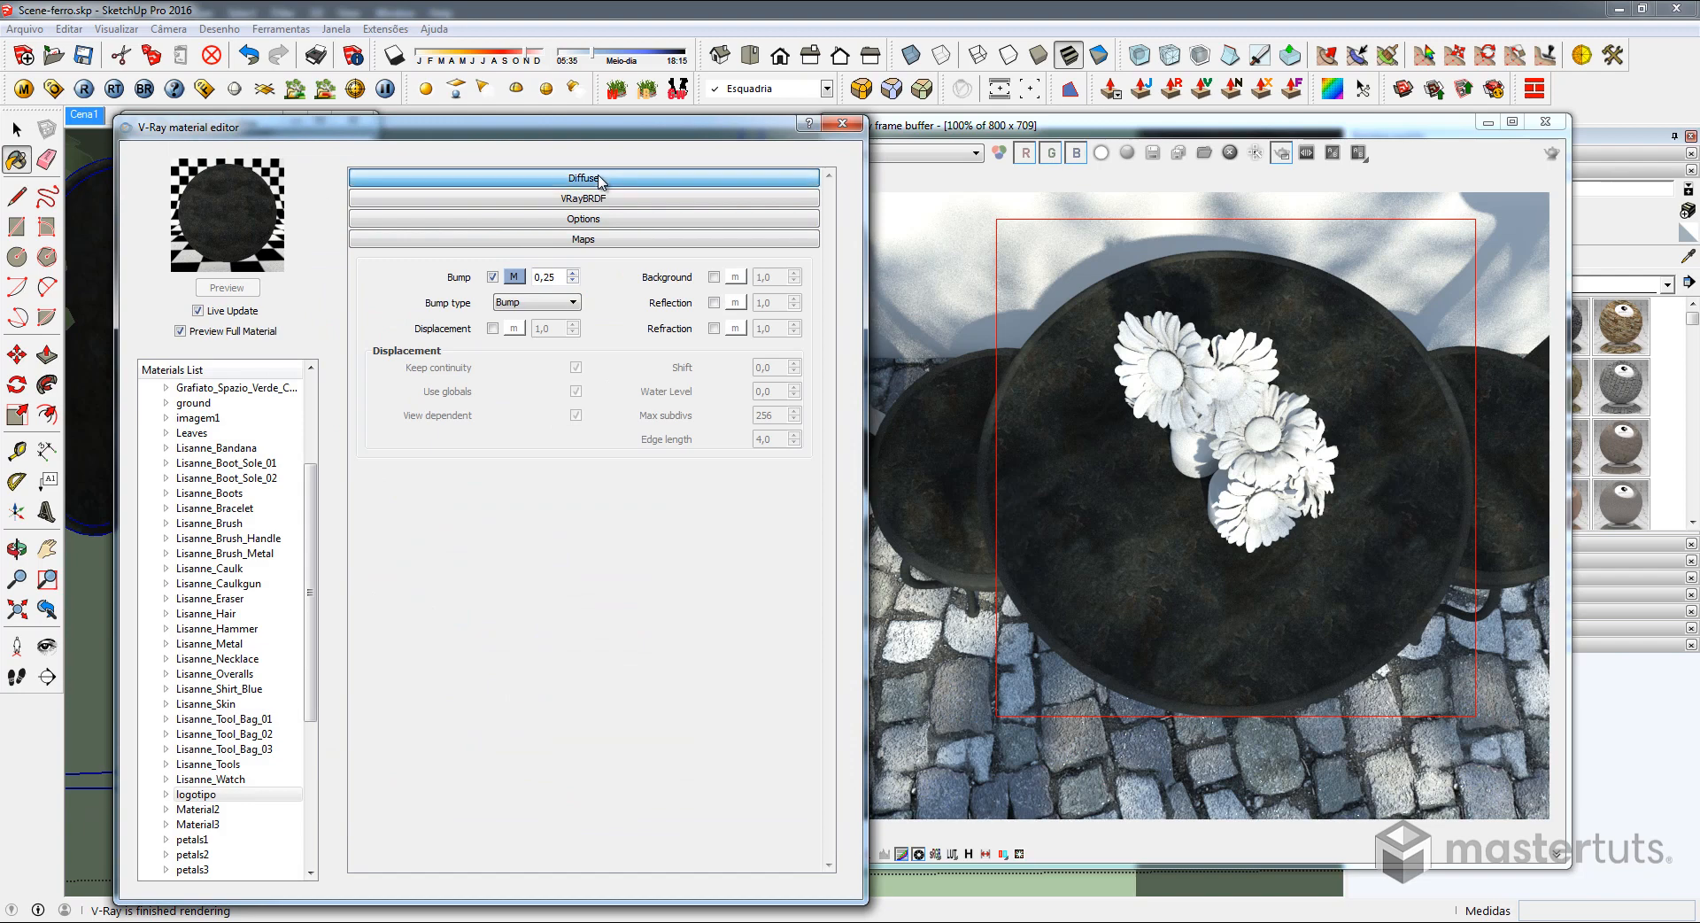
pyautogui.moveTo(607, 137); pyautogui.dragTo(570, 206)
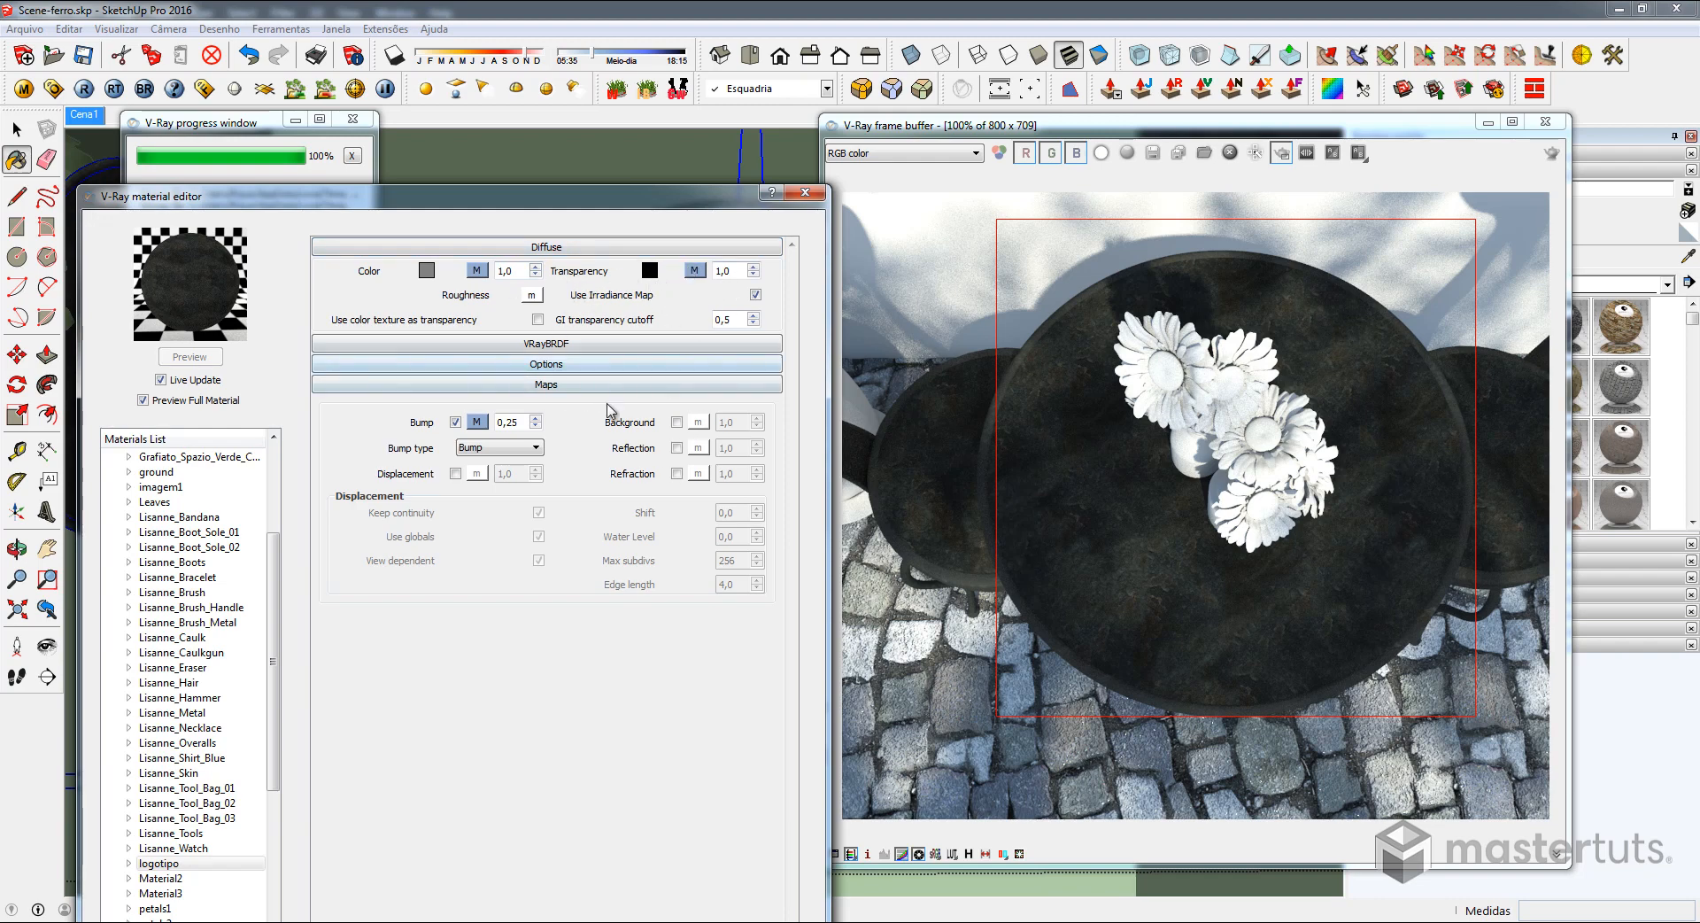
pyautogui.click(592, 347)
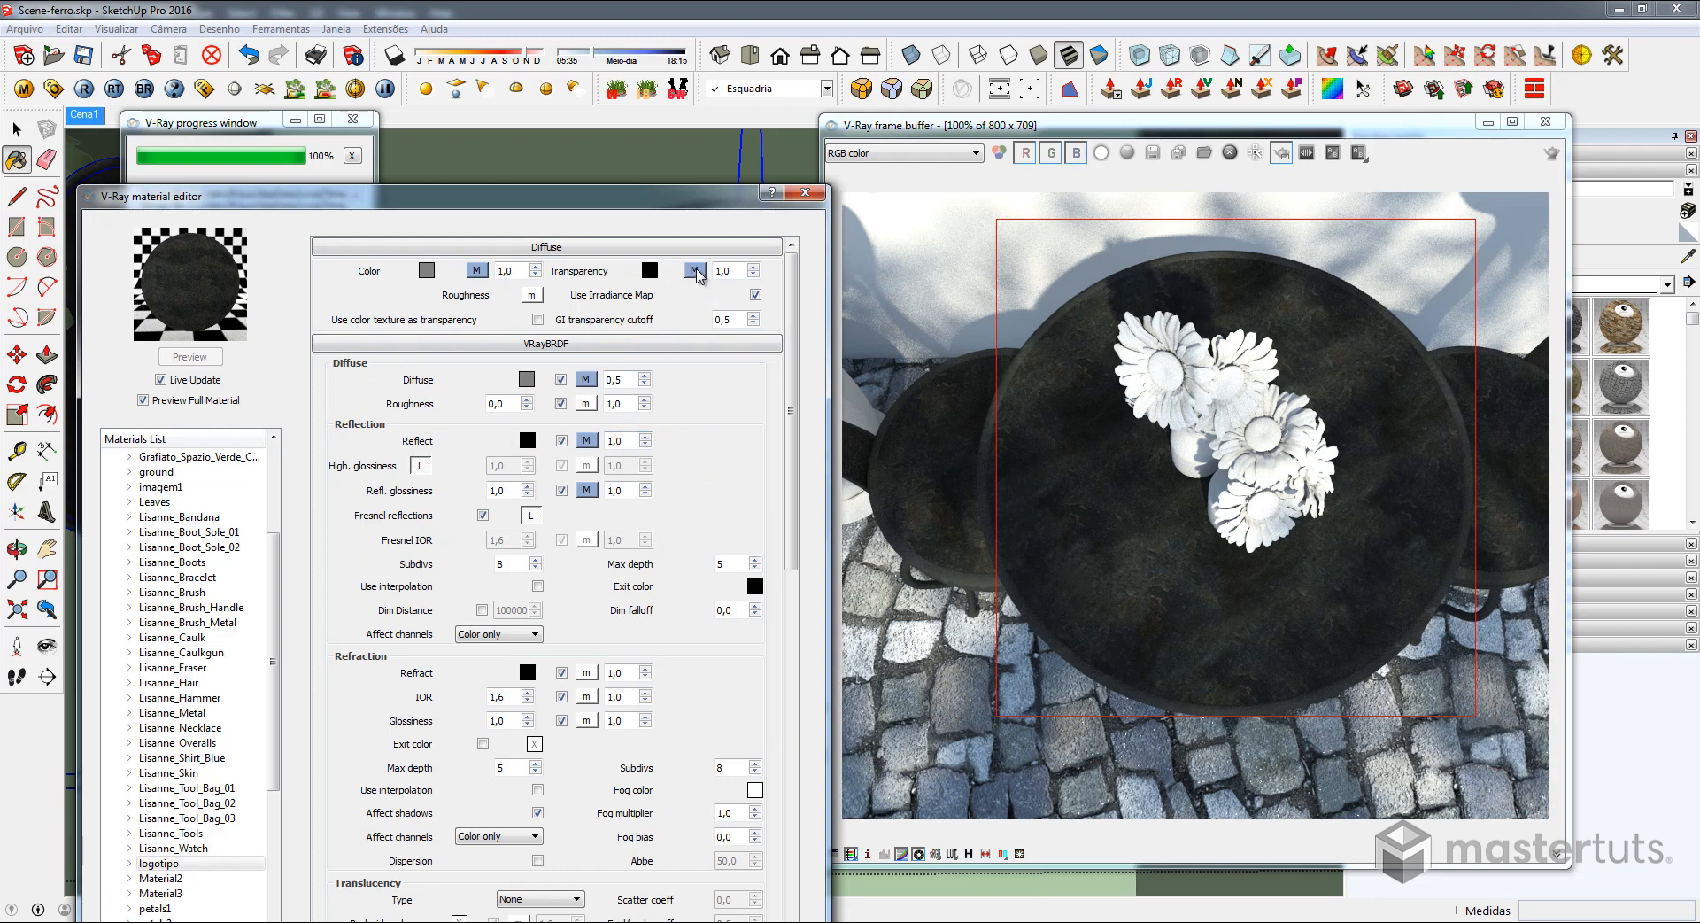
pyautogui.click(695, 271)
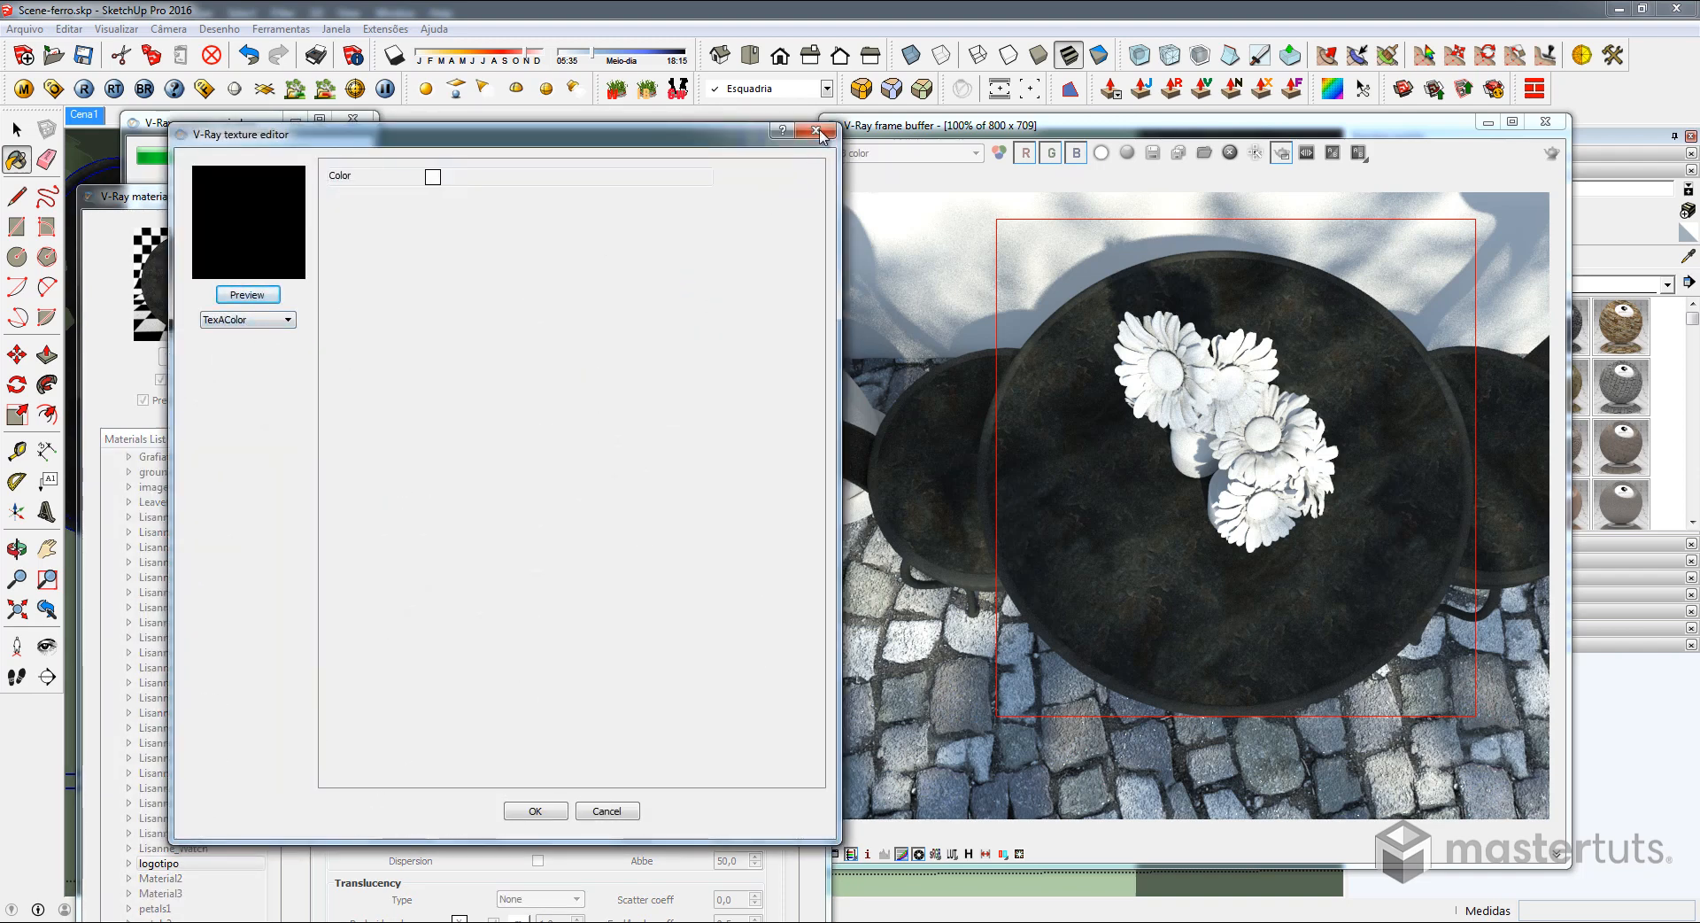
pyautogui.click(816, 132)
pyautogui.click(695, 271)
pyautogui.click(246, 319)
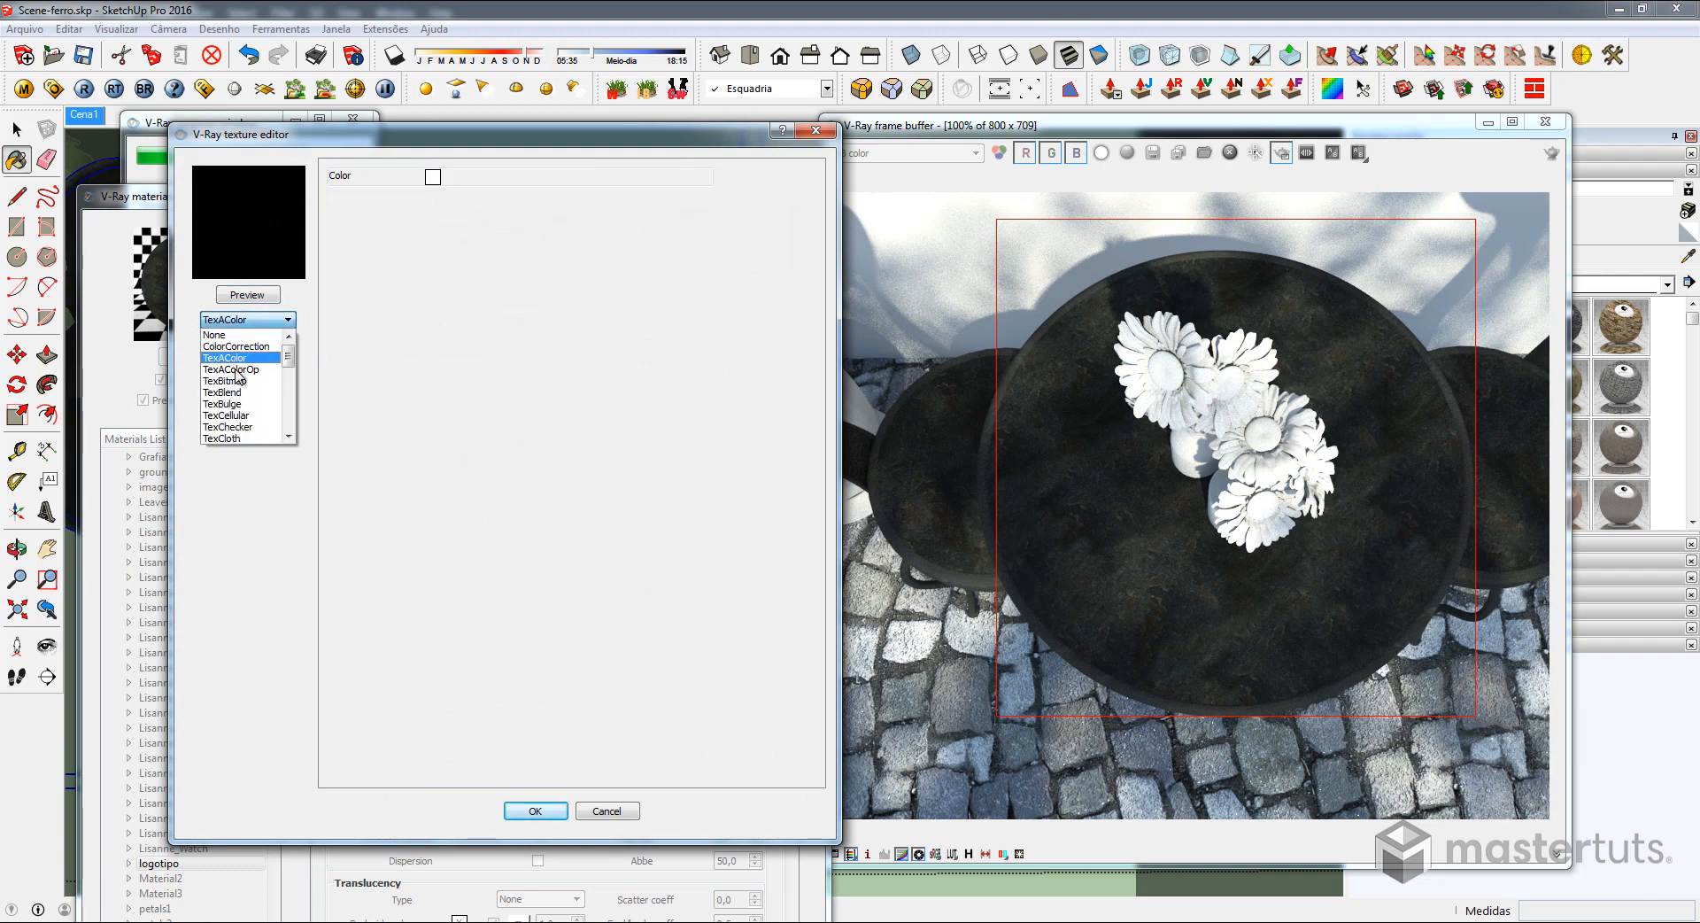
pyautogui.click(240, 387)
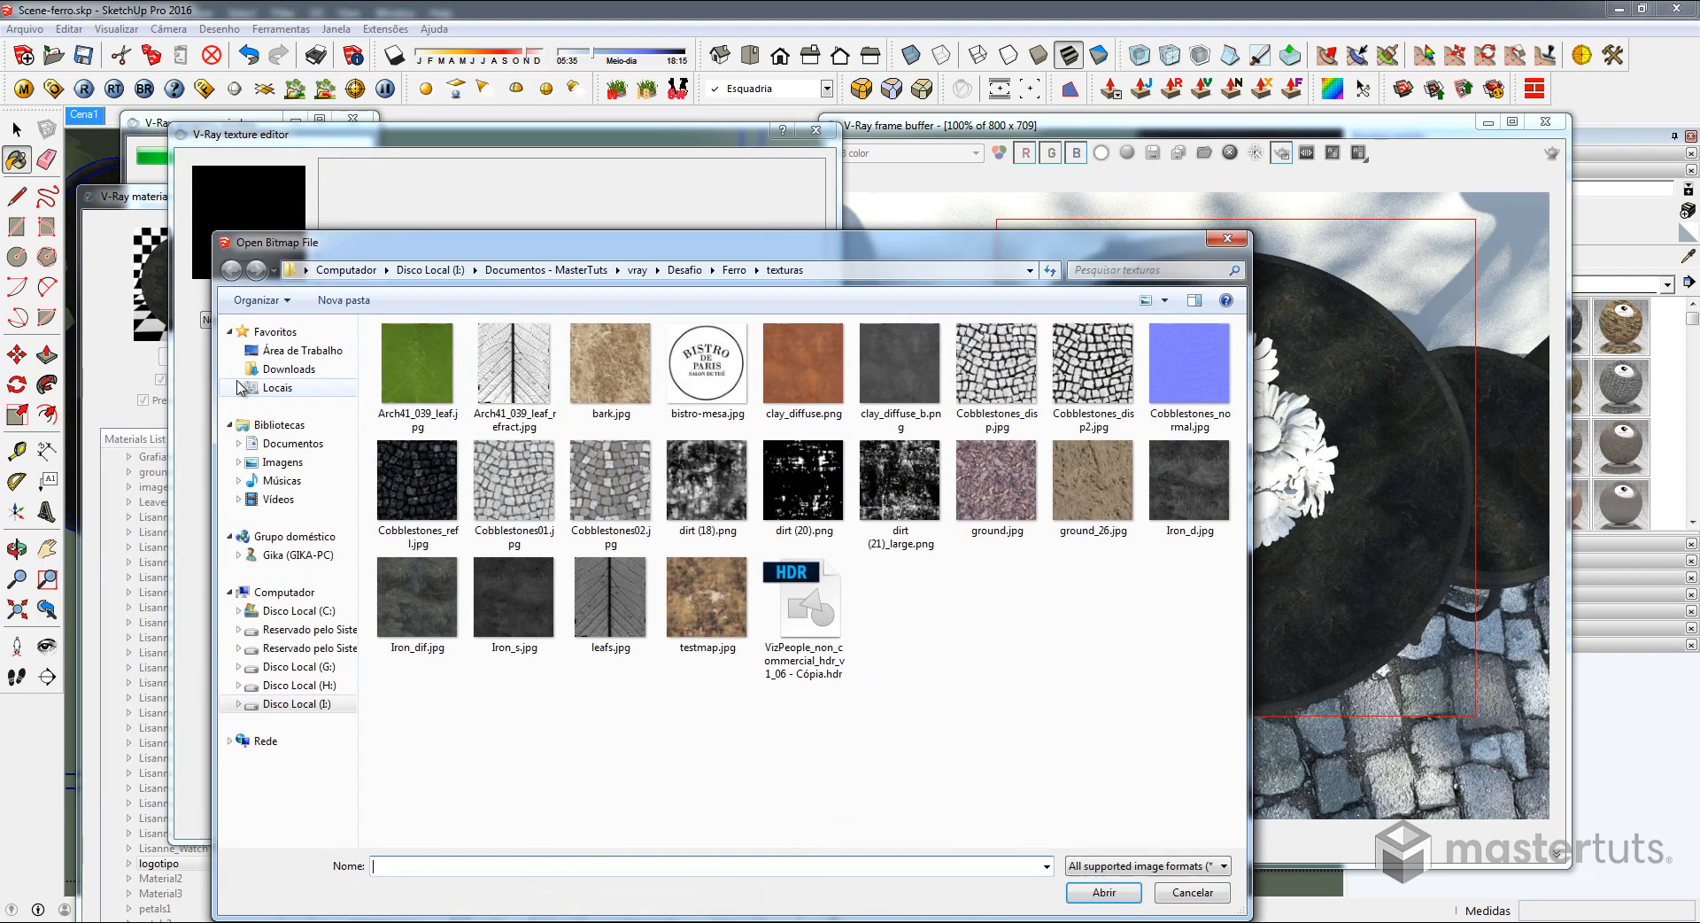
pyautogui.click(730, 379)
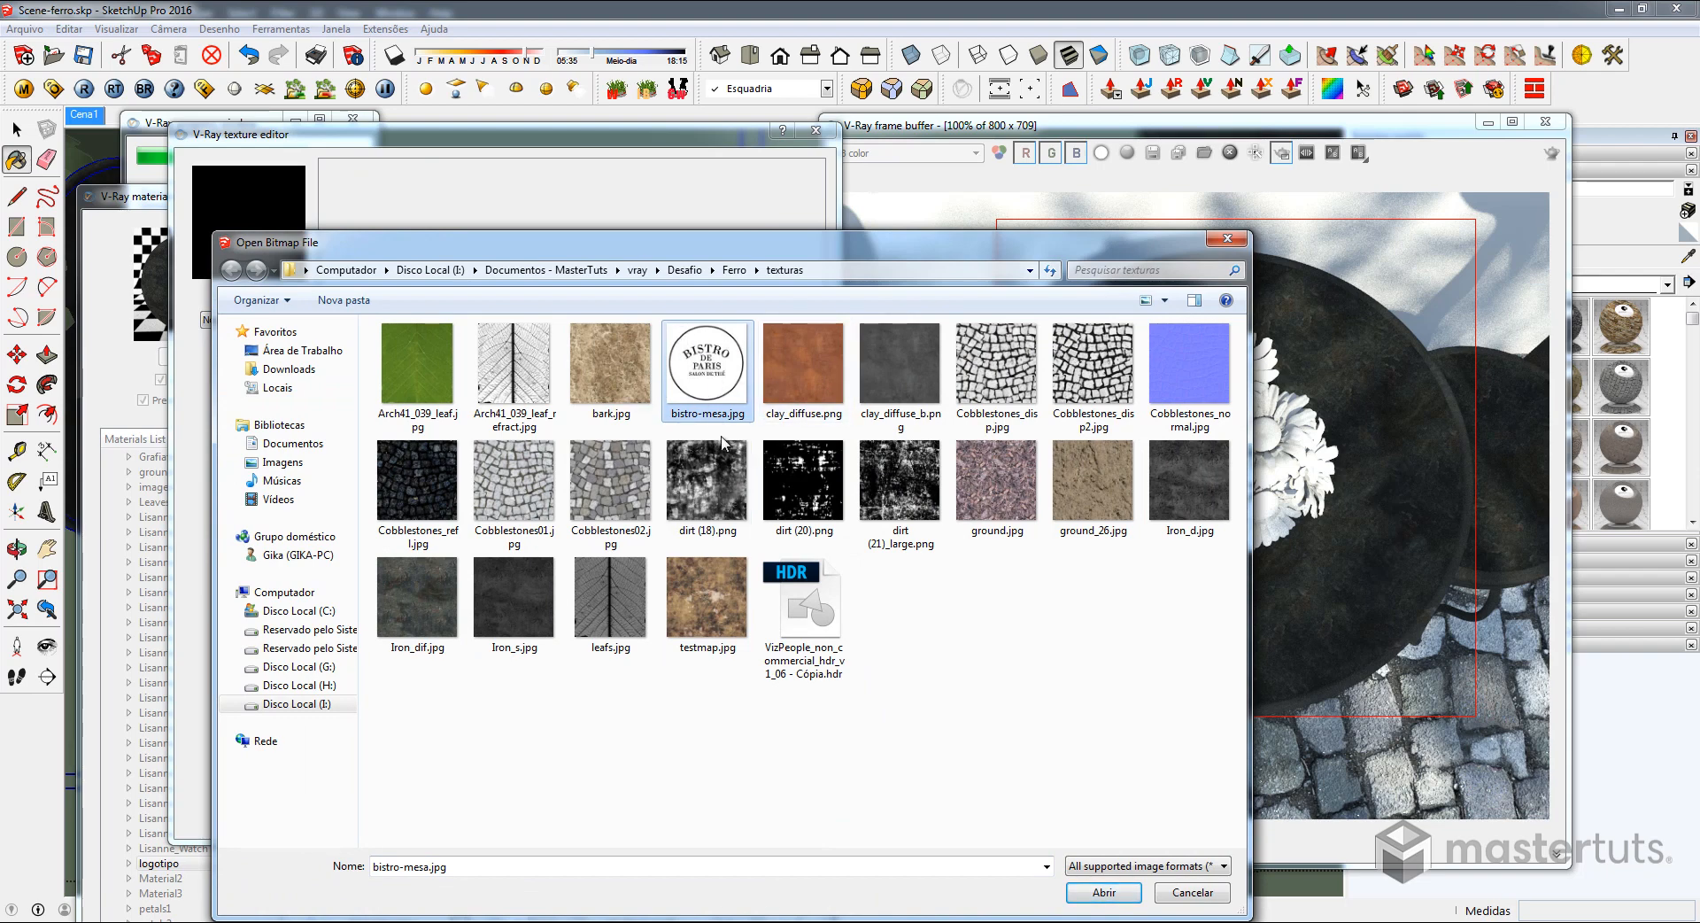
pyautogui.click(1126, 896)
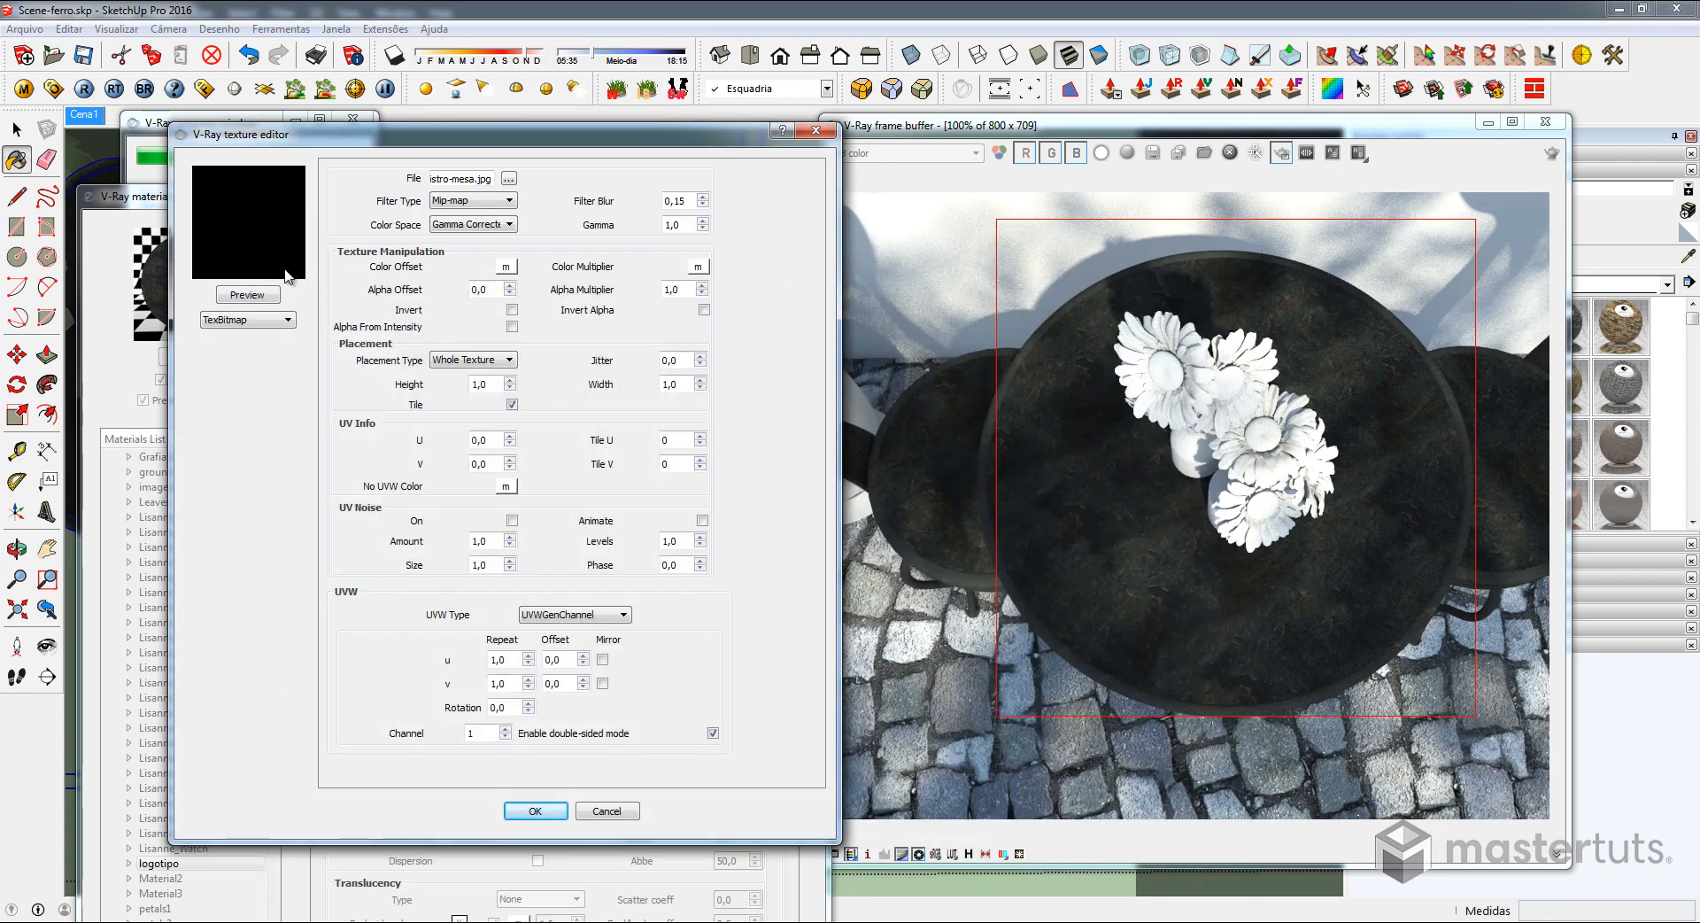
pyautogui.click(241, 296)
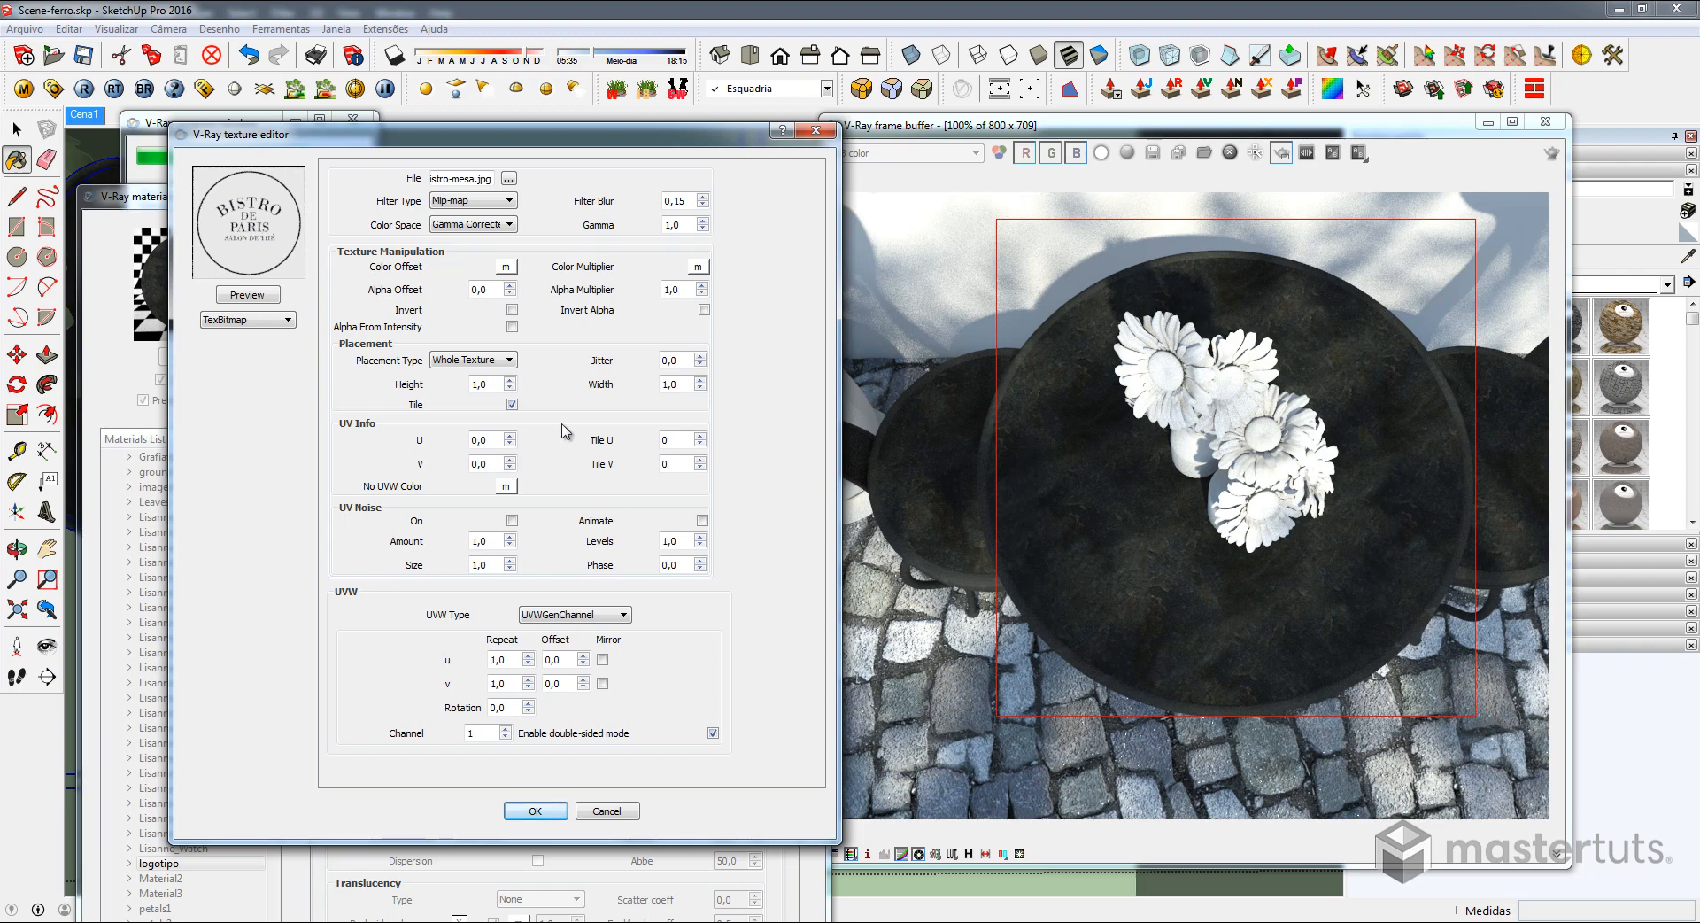
pyautogui.click(536, 811)
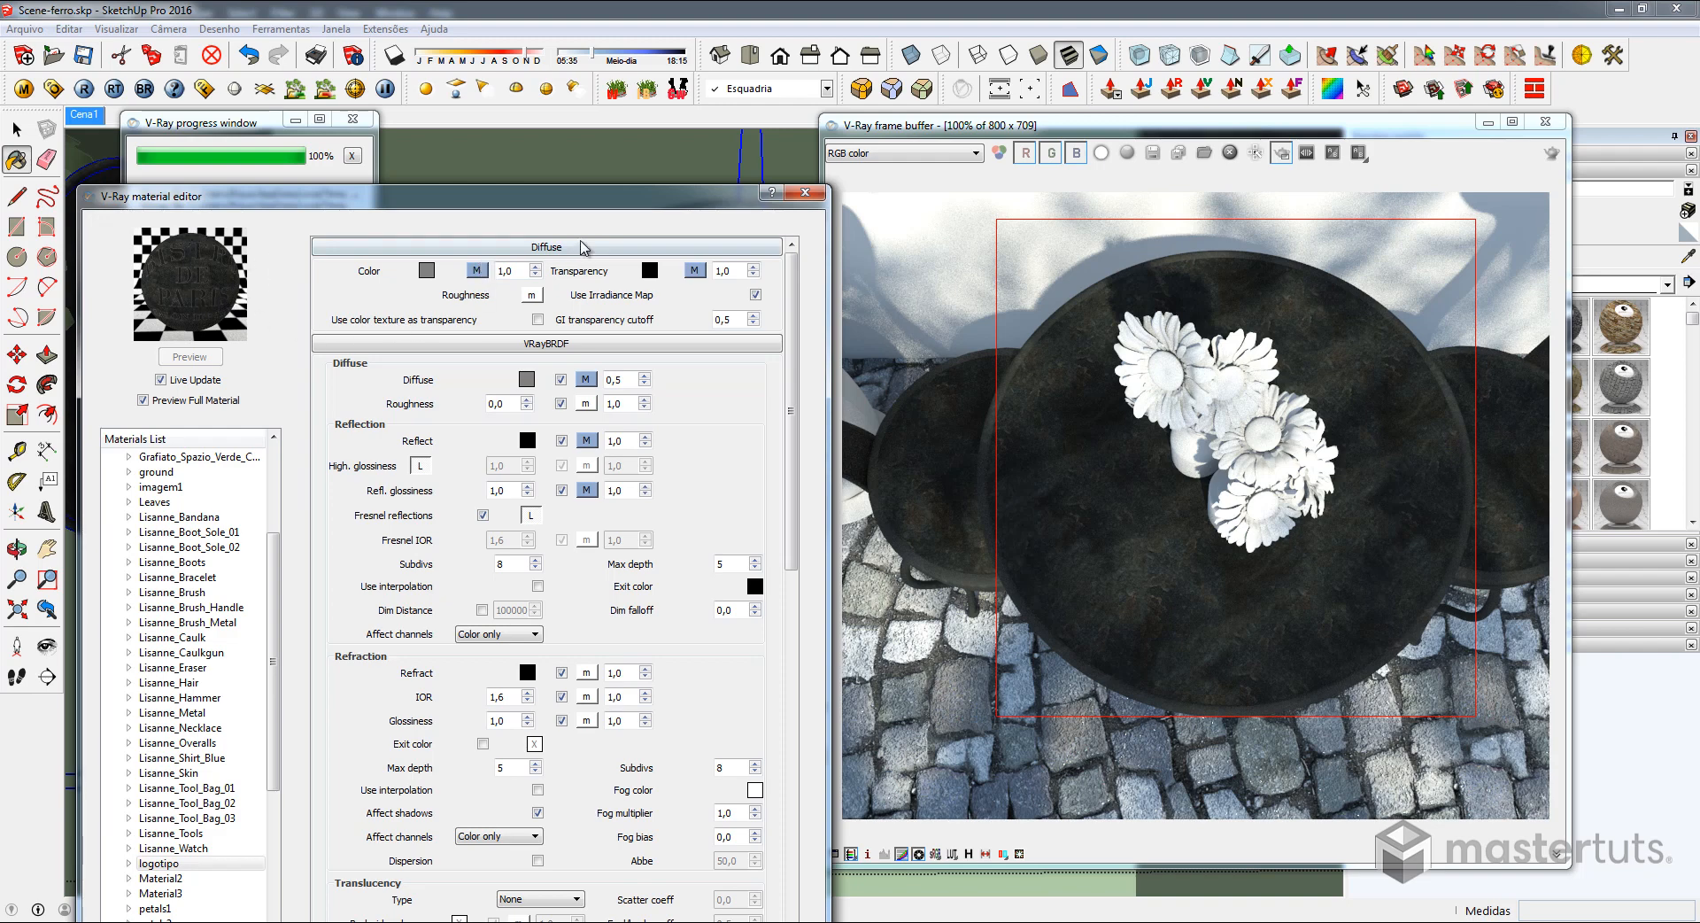
# Invert the logo bitmap in the color map of logotipo's Diffuse layer and preview the texture
pyautogui.click(478, 270)
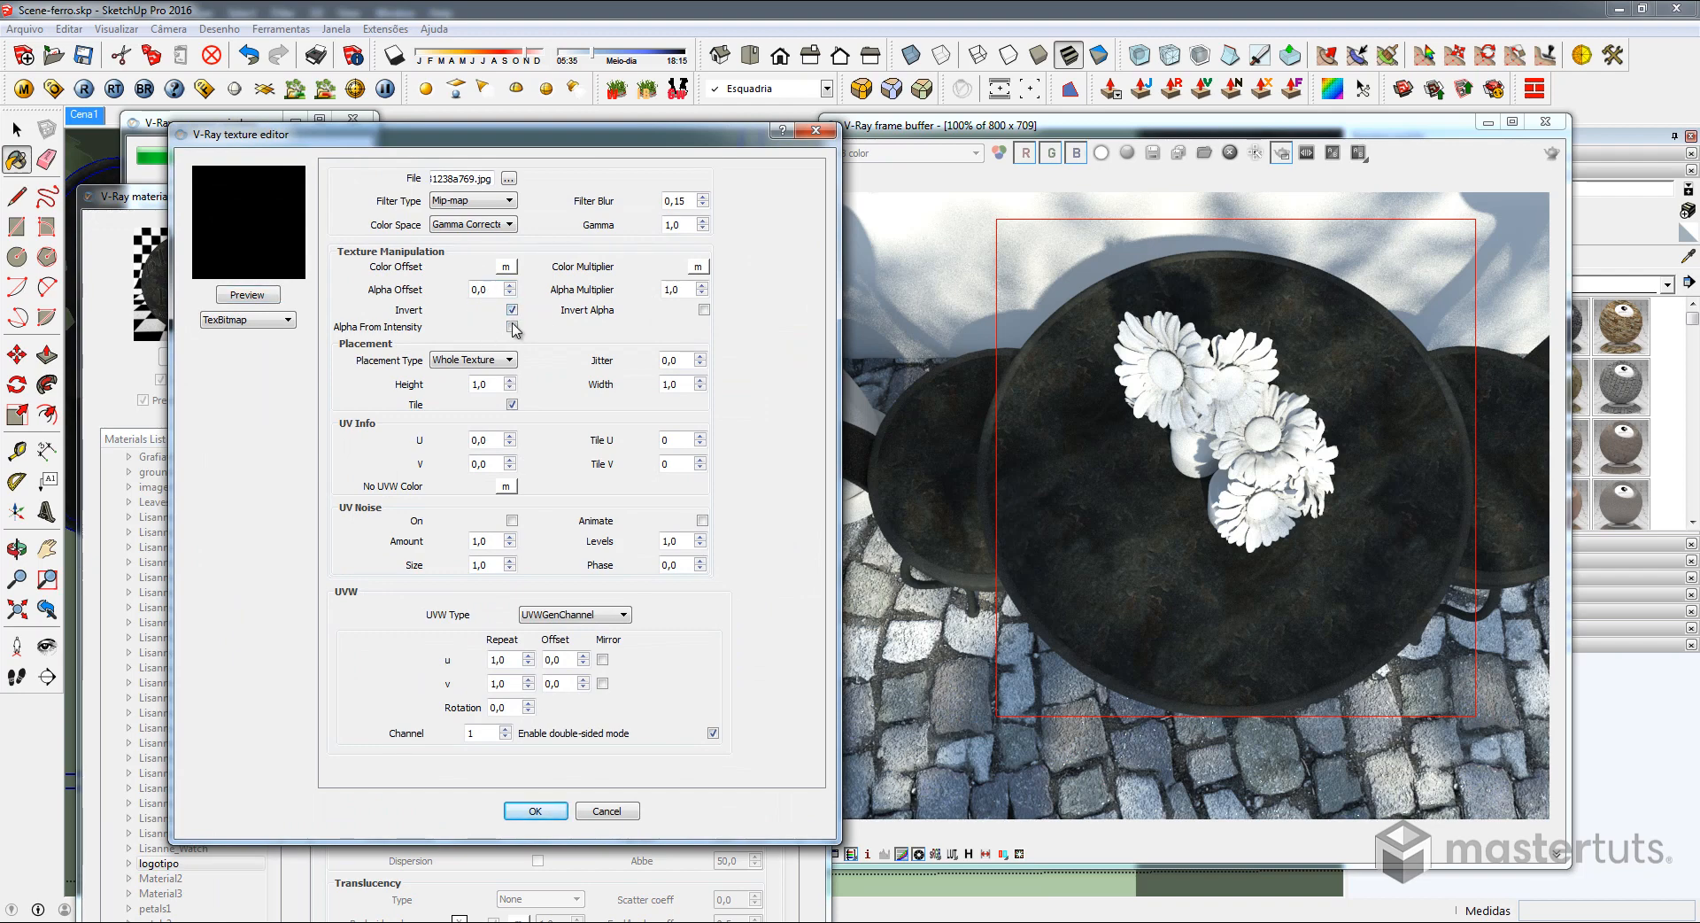
pyautogui.click(250, 296)
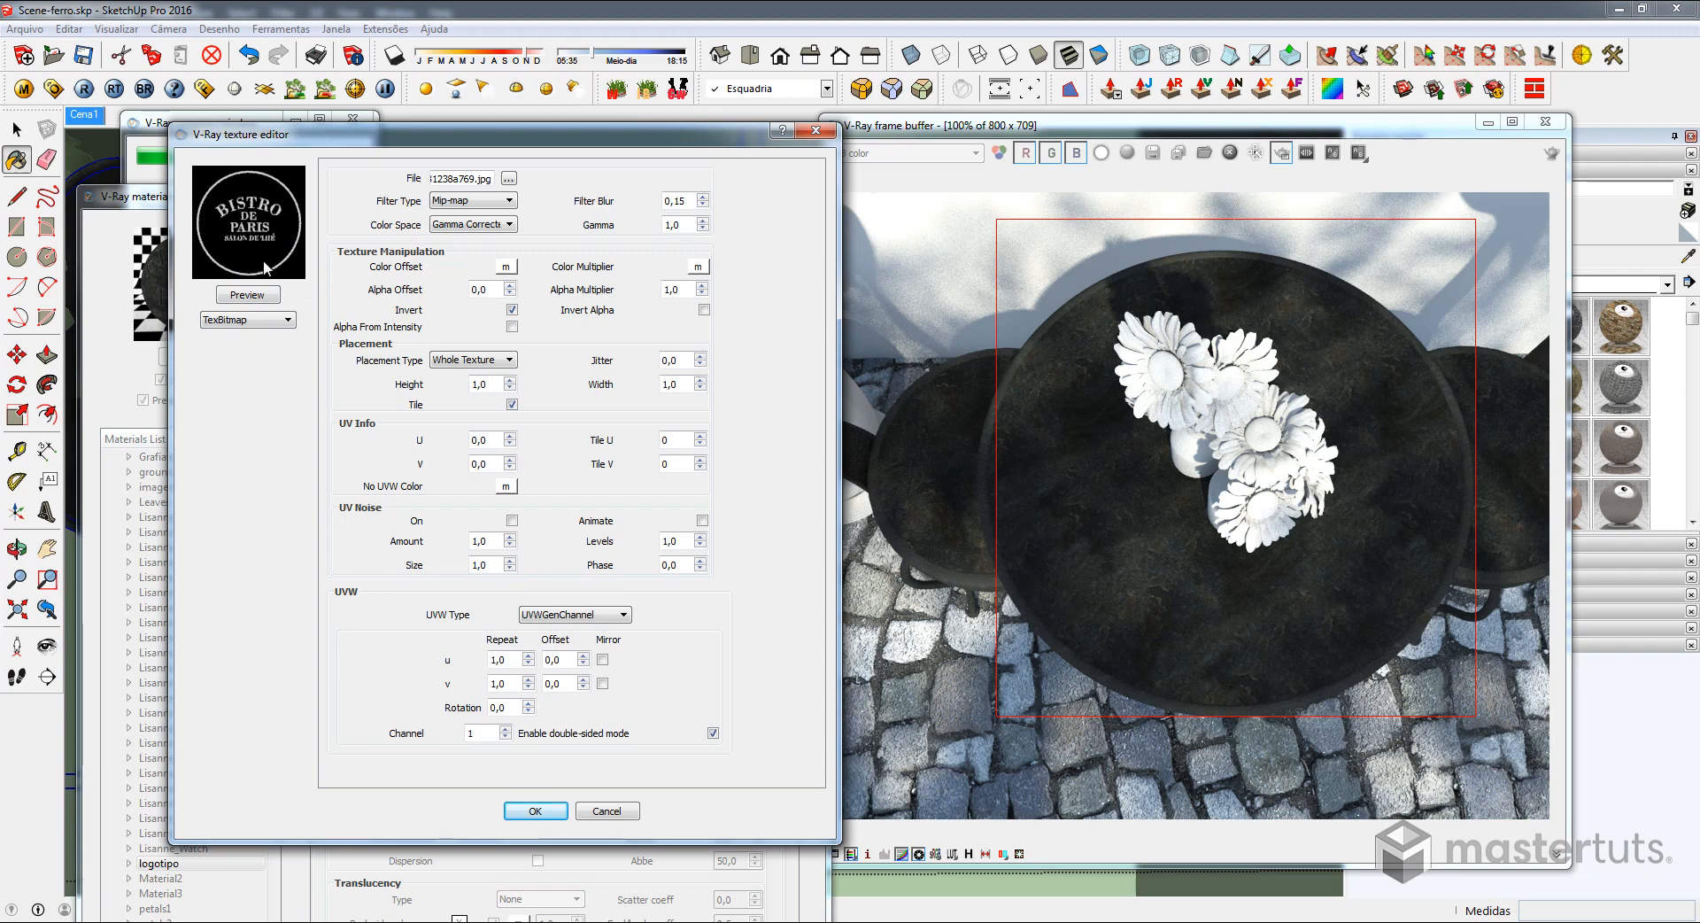
pyautogui.click(538, 812)
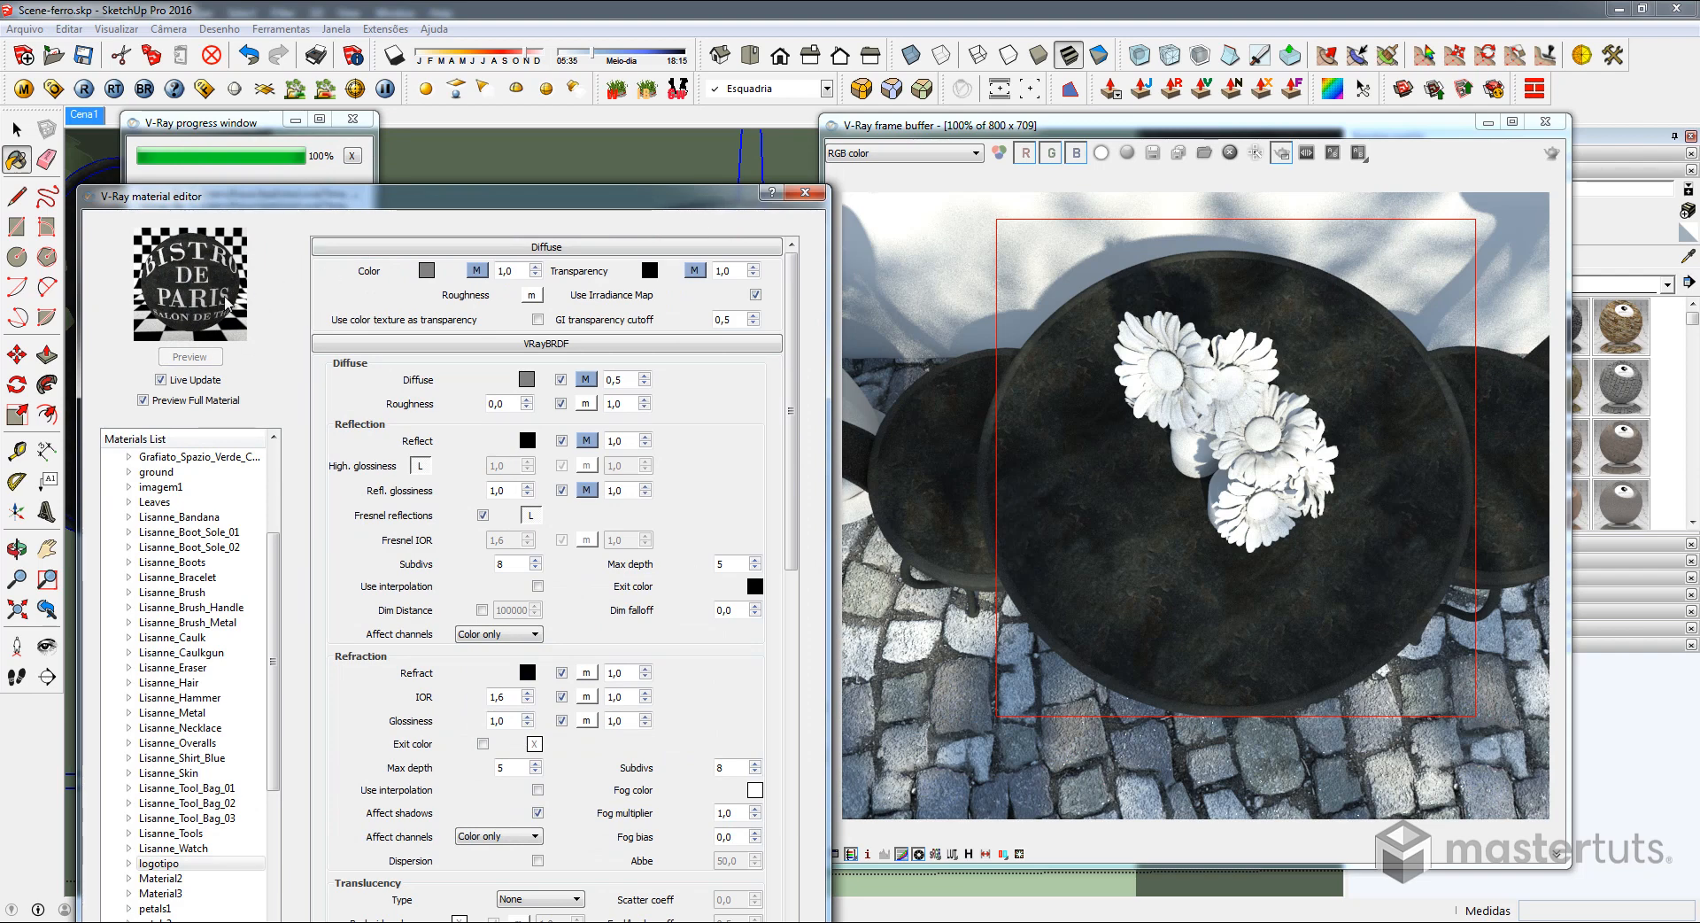
# Enlarge the render region to cover the full central tabletop and the neighbouring tops, and render it
pyautogui.moveTo(864, 225); pyautogui.dragTo(1549, 731)
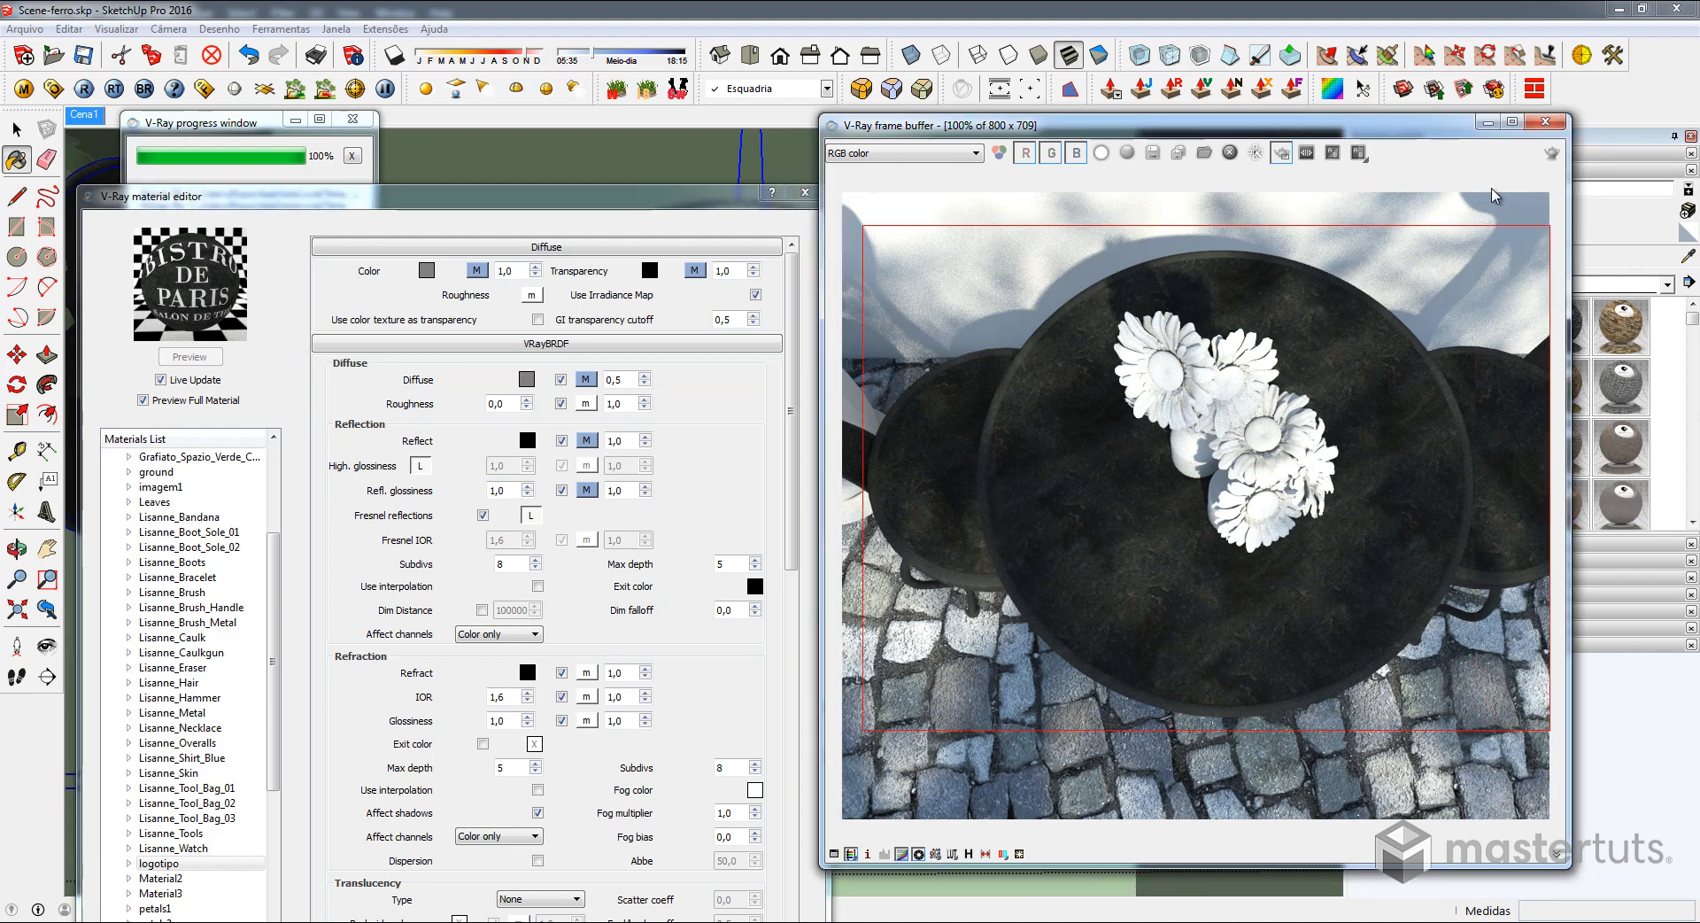
pyautogui.click(1552, 156)
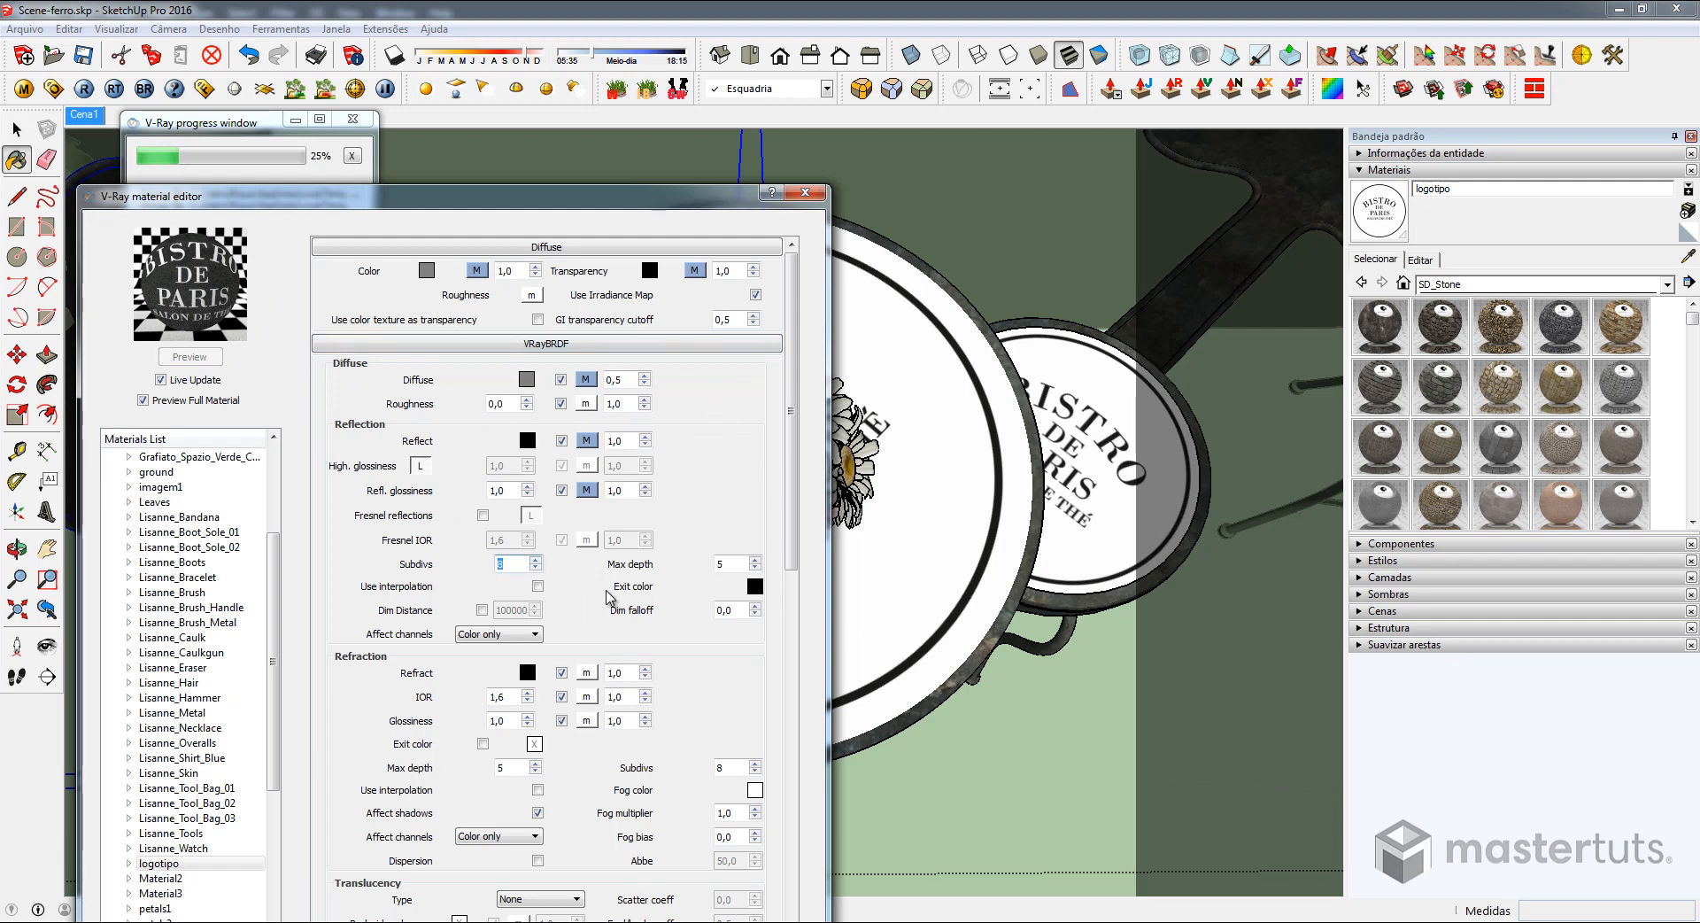
# Set logotipo's reflection subdivs to 20 and start a new render
pyautogui.write('20')
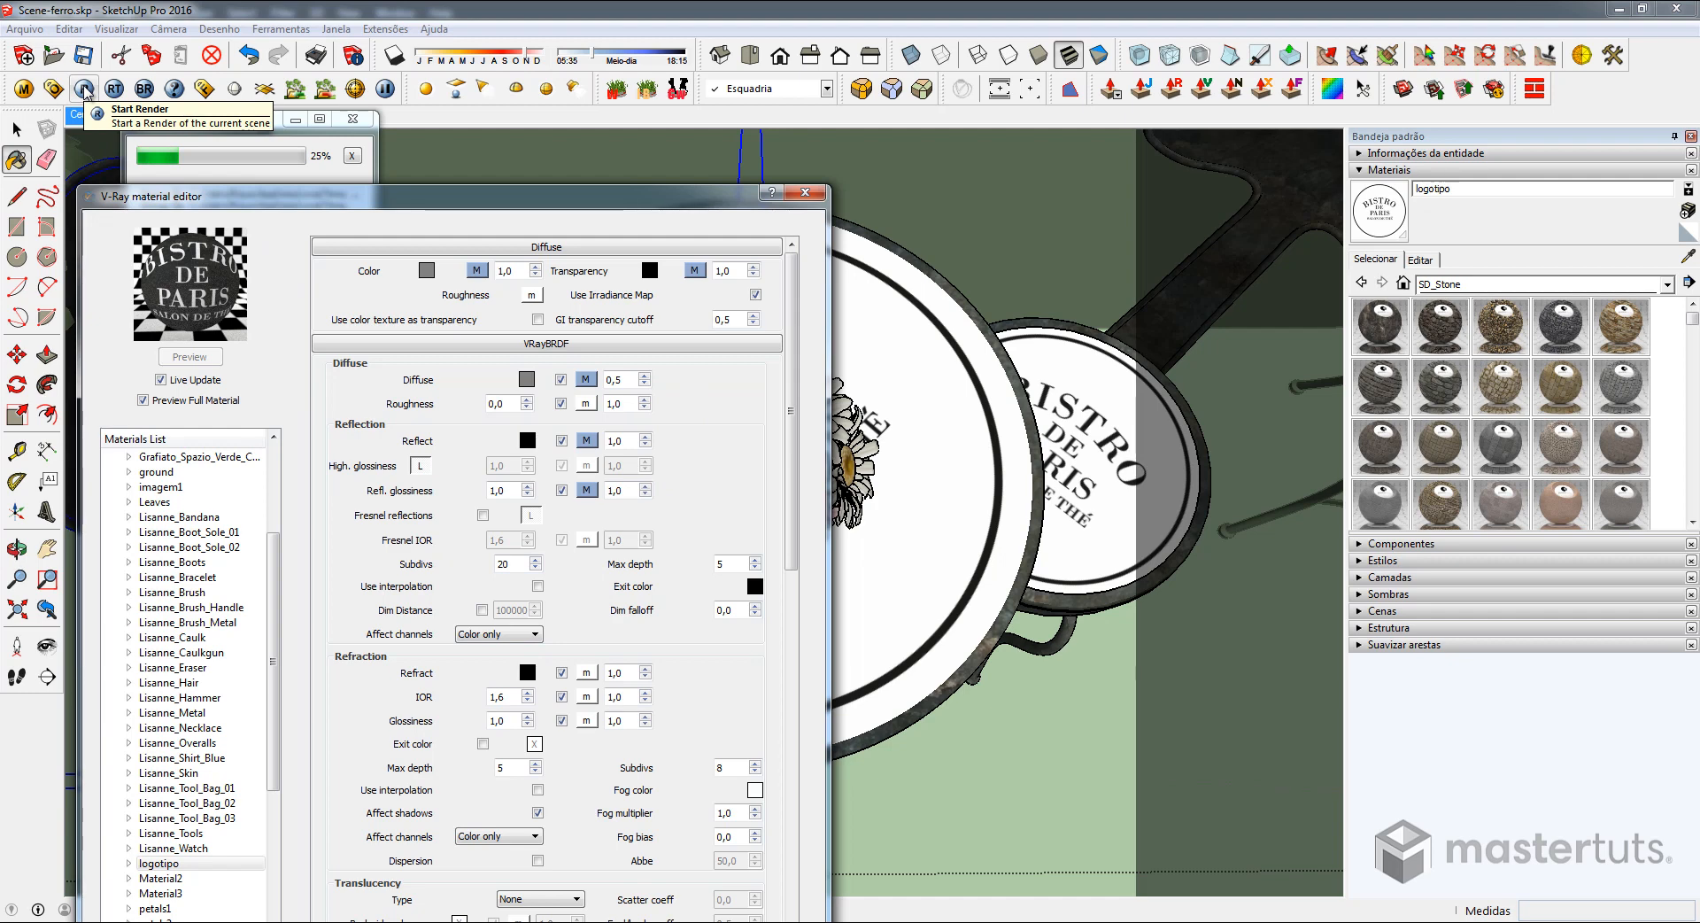
pyautogui.click(85, 89)
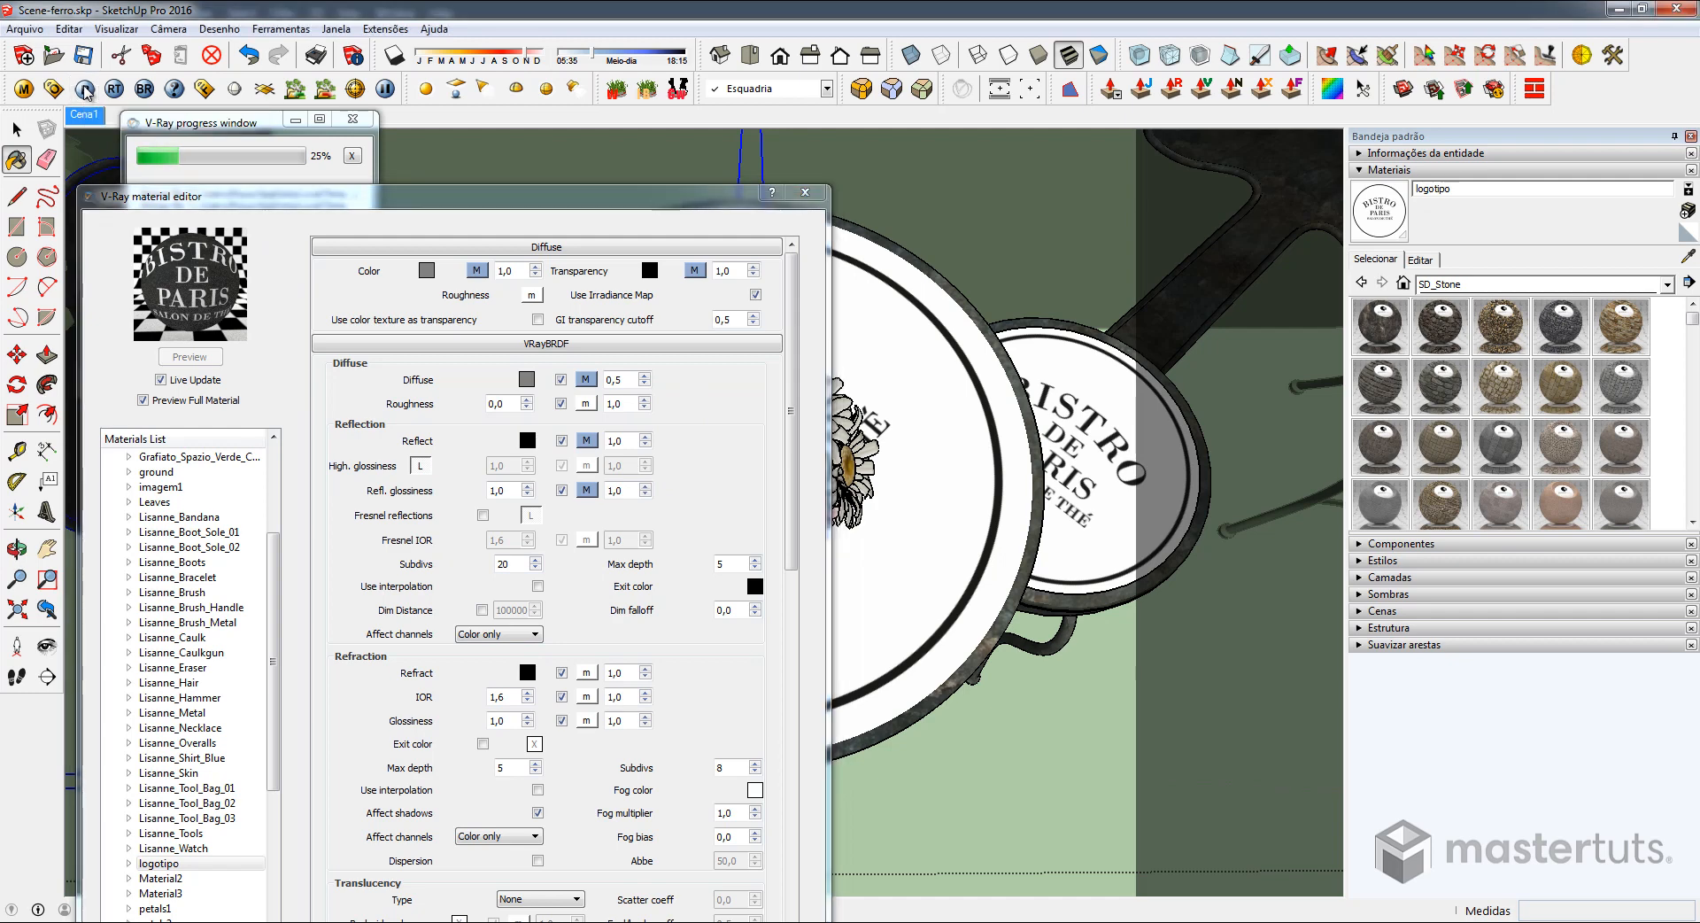